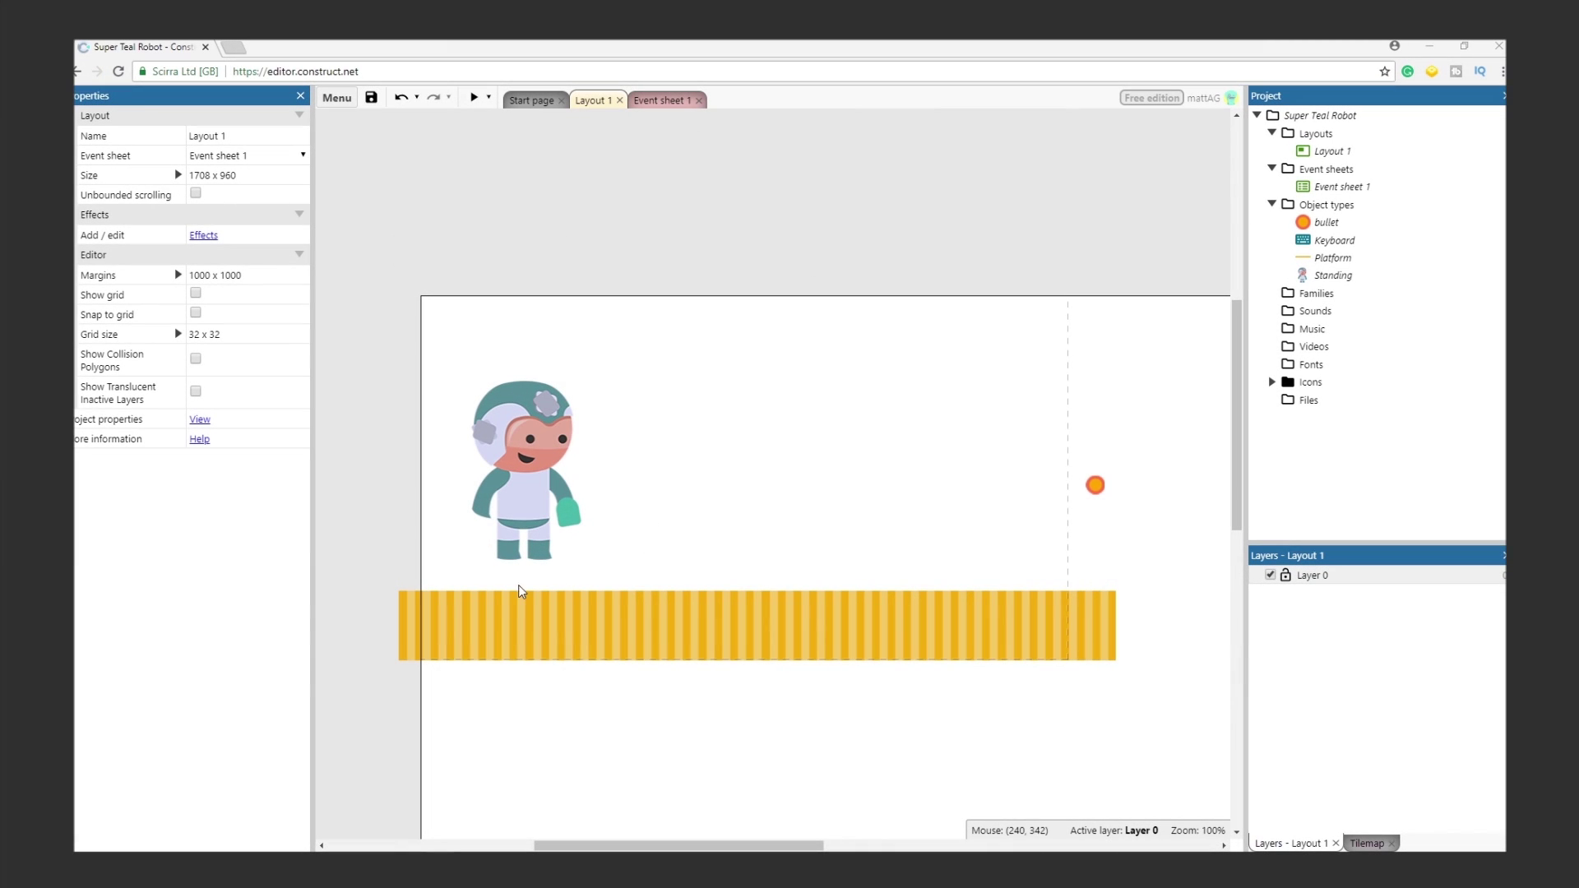
# Step: Add the Grenade image to the layout as a sprite and shrink it
pyautogui.click(188, 843)
pyautogui.moveTo(391, 387); pyautogui.dragTo(913, 510)
pyautogui.moveTo(1029, 748); pyautogui.dragTo(1099, 410)
# Step: Add the Exp_01 explosion image to the layout as a new sprite
pyautogui.hotkey('alt', 'Tab')
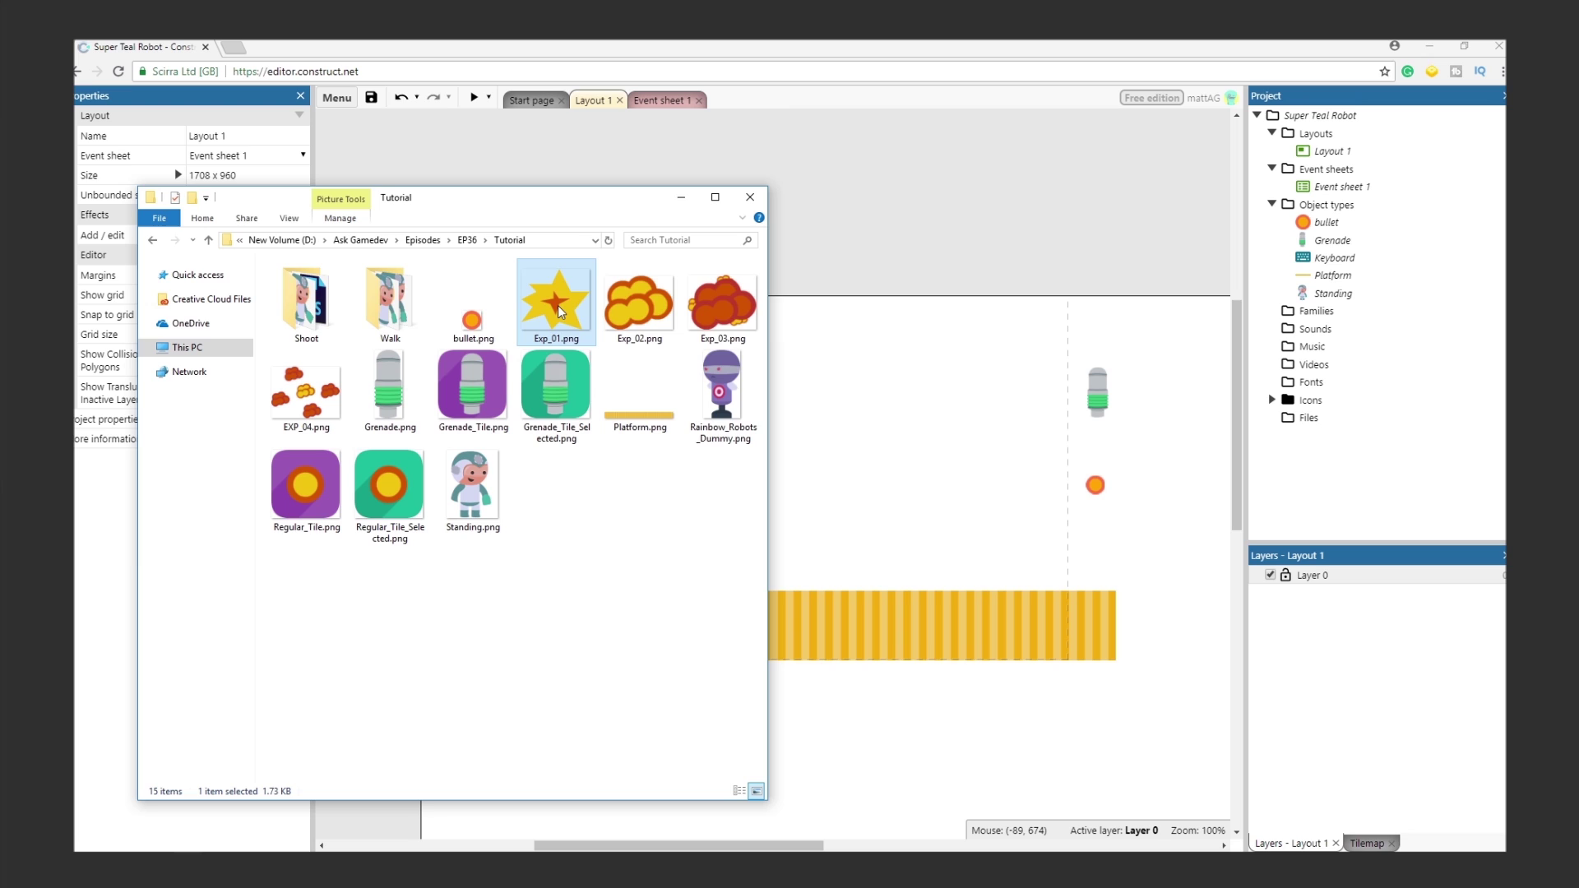
pyautogui.moveTo(556, 304); pyautogui.dragTo(870, 436)
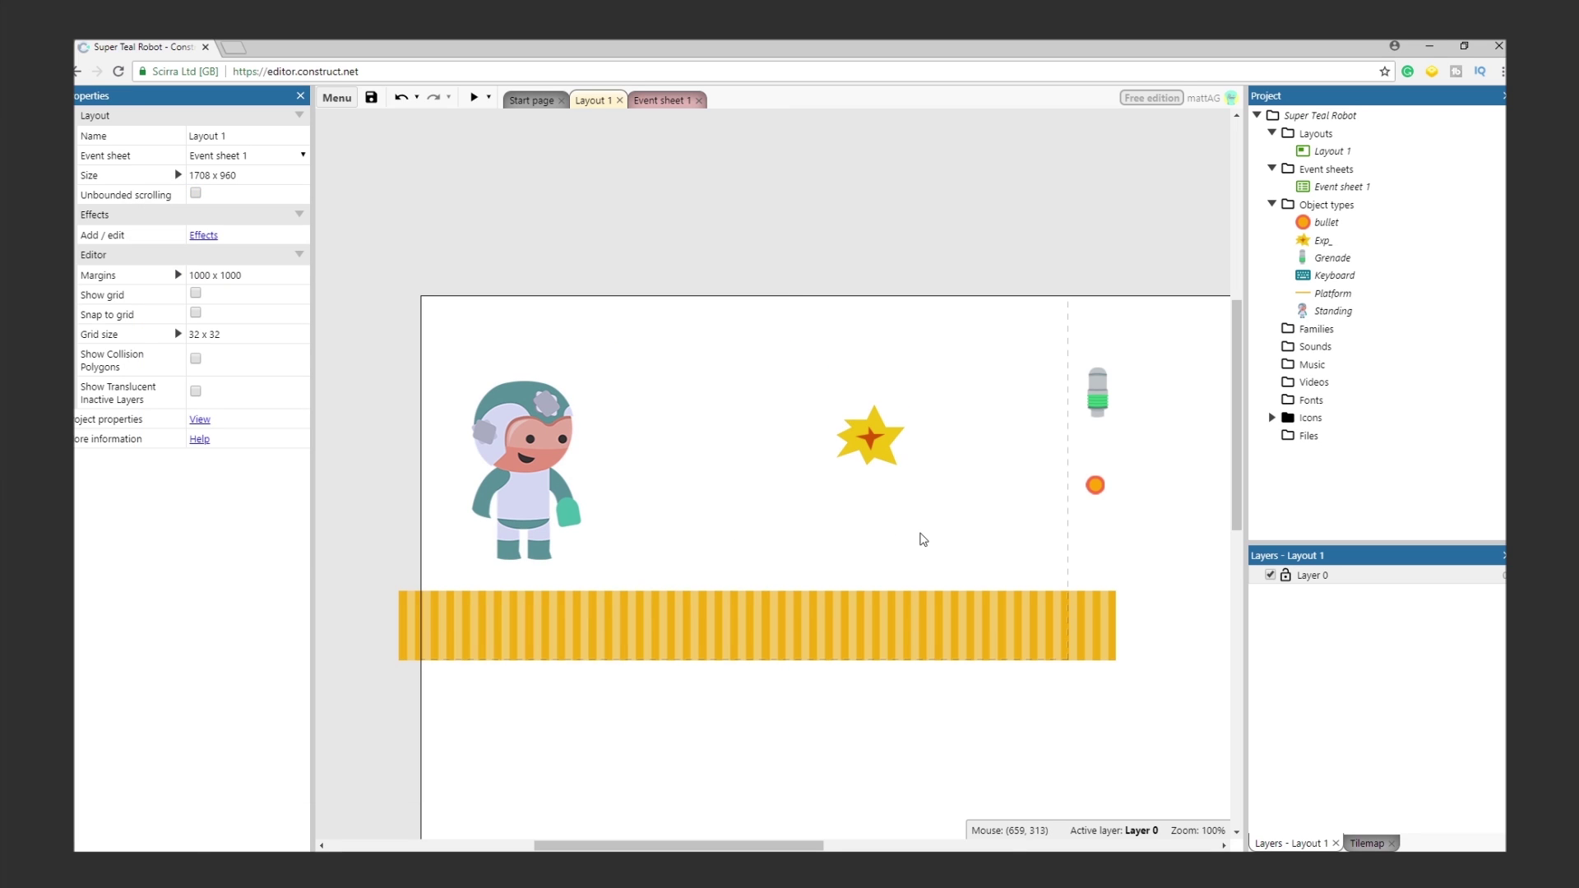
pyautogui.click(878, 447)
# Step: Import Exp_02, Exp_03 and Exp_04 as extra frames of the explosion animation
pyautogui.doubleClick(878, 446)
pyautogui.rightClick(436, 710)
pyautogui.moveTo(525, 666)
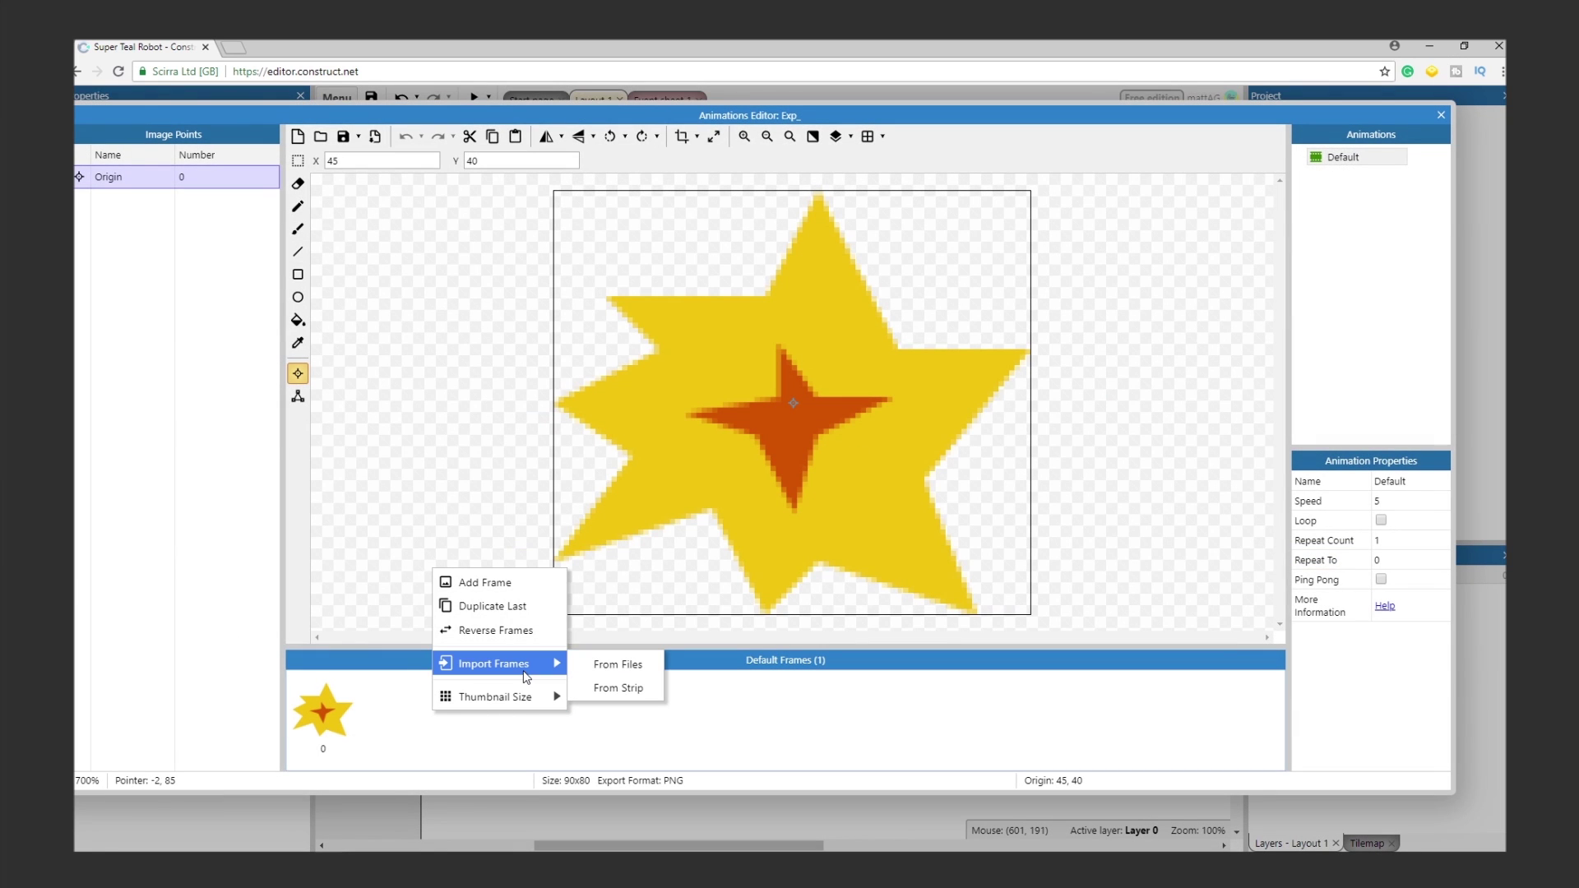
pyautogui.click(606, 665)
pyautogui.click(617, 159)
pyautogui.keyDown('shift'); pyautogui.click(782, 159); pyautogui.keyUp('shift')
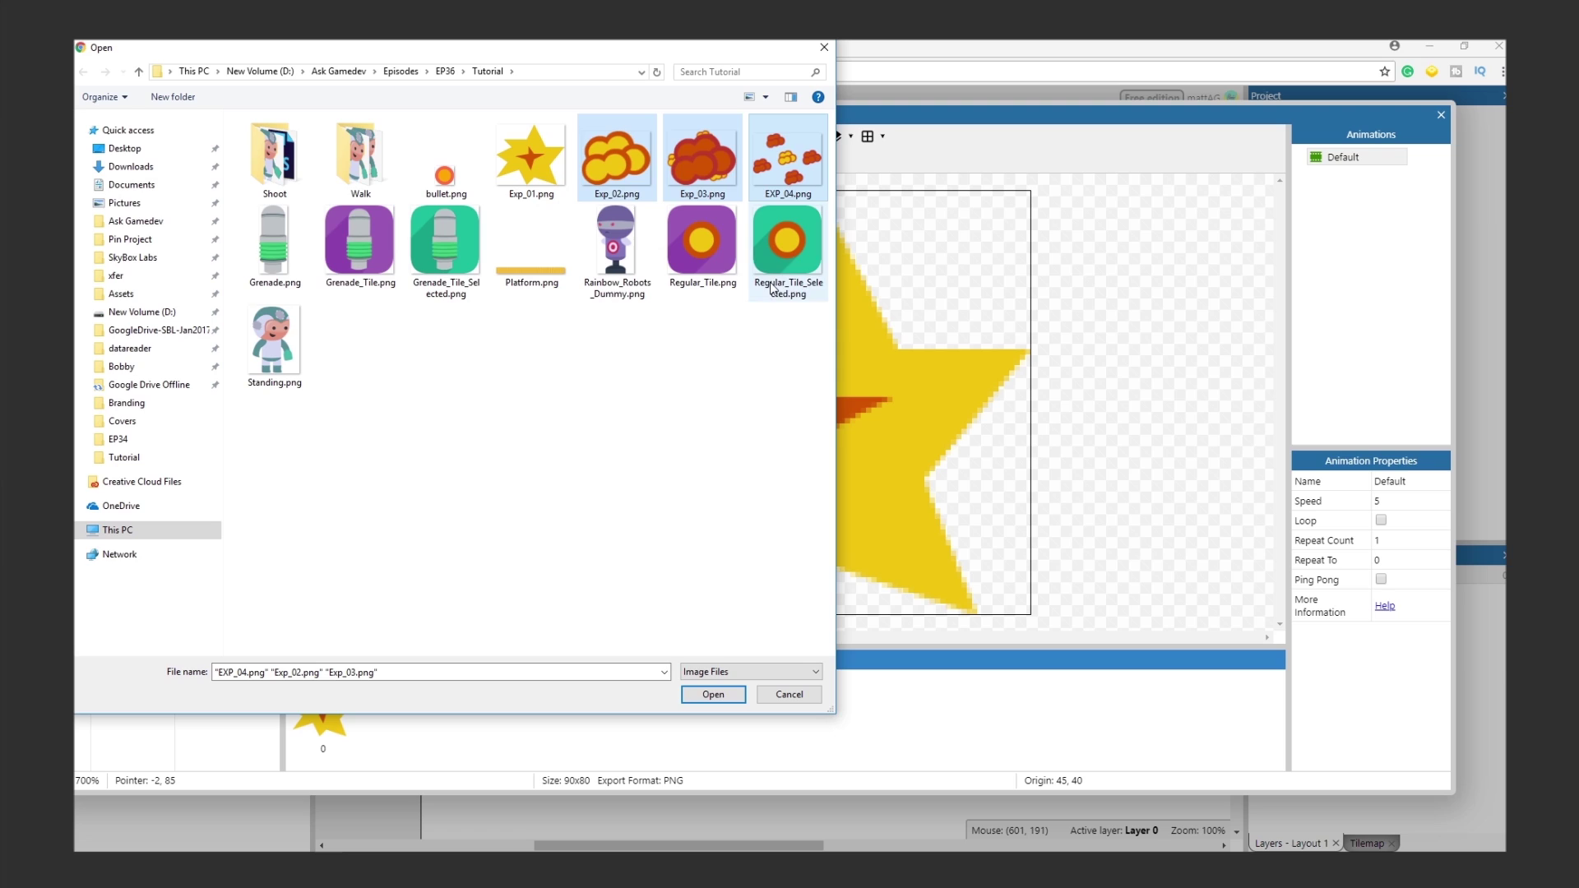
pyautogui.click(715, 695)
# Step: Set the explosion animation speed to 10 and move the sprite below the right platform
pyautogui.click(1383, 501)
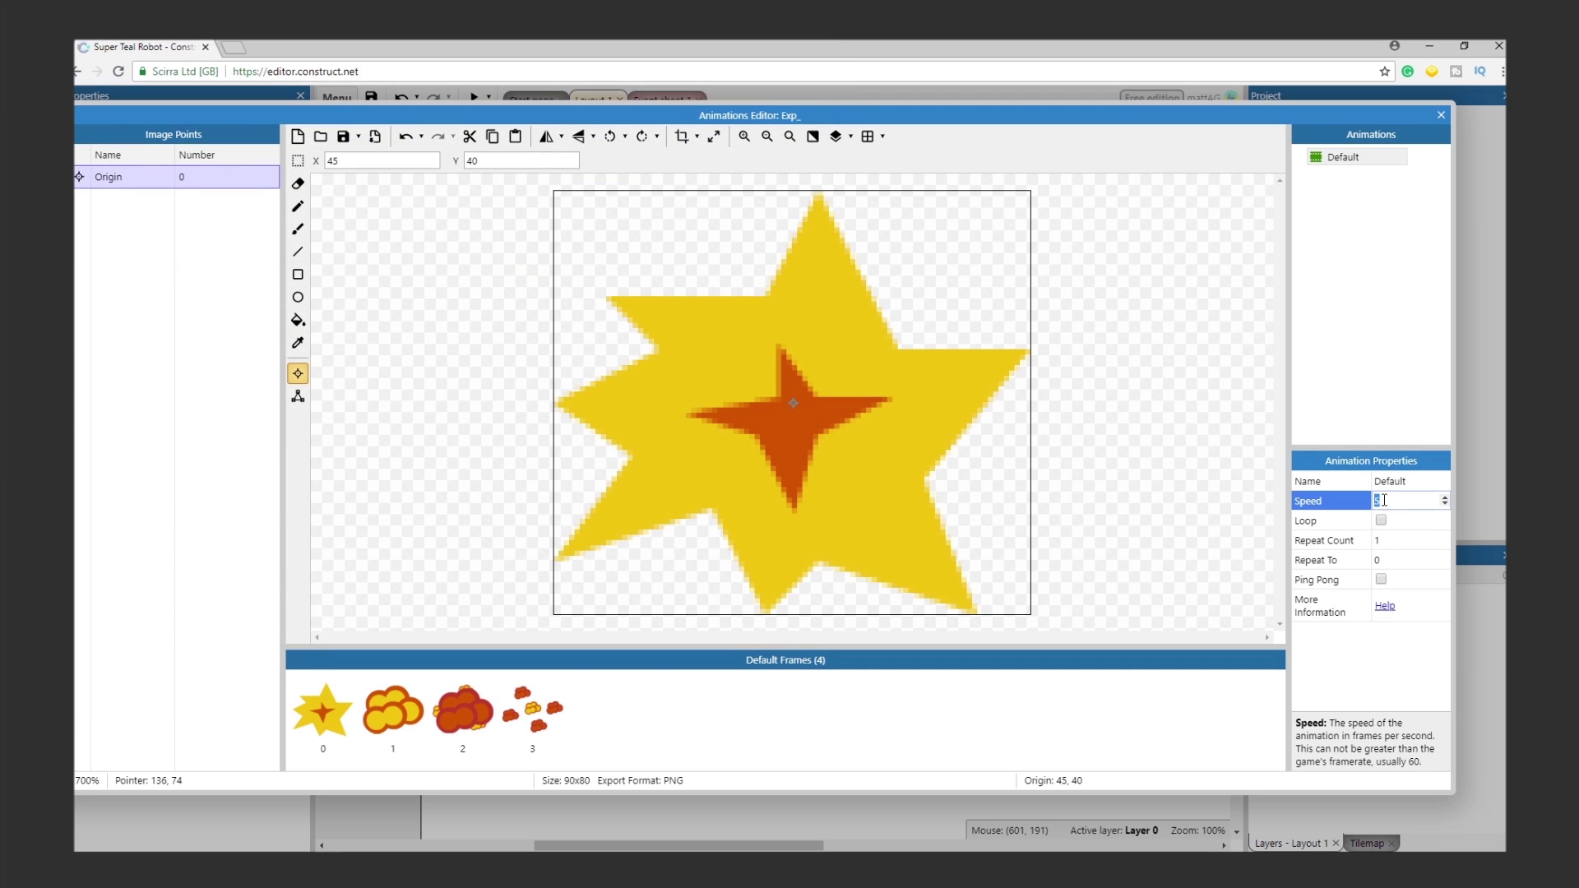
pyautogui.write('10')
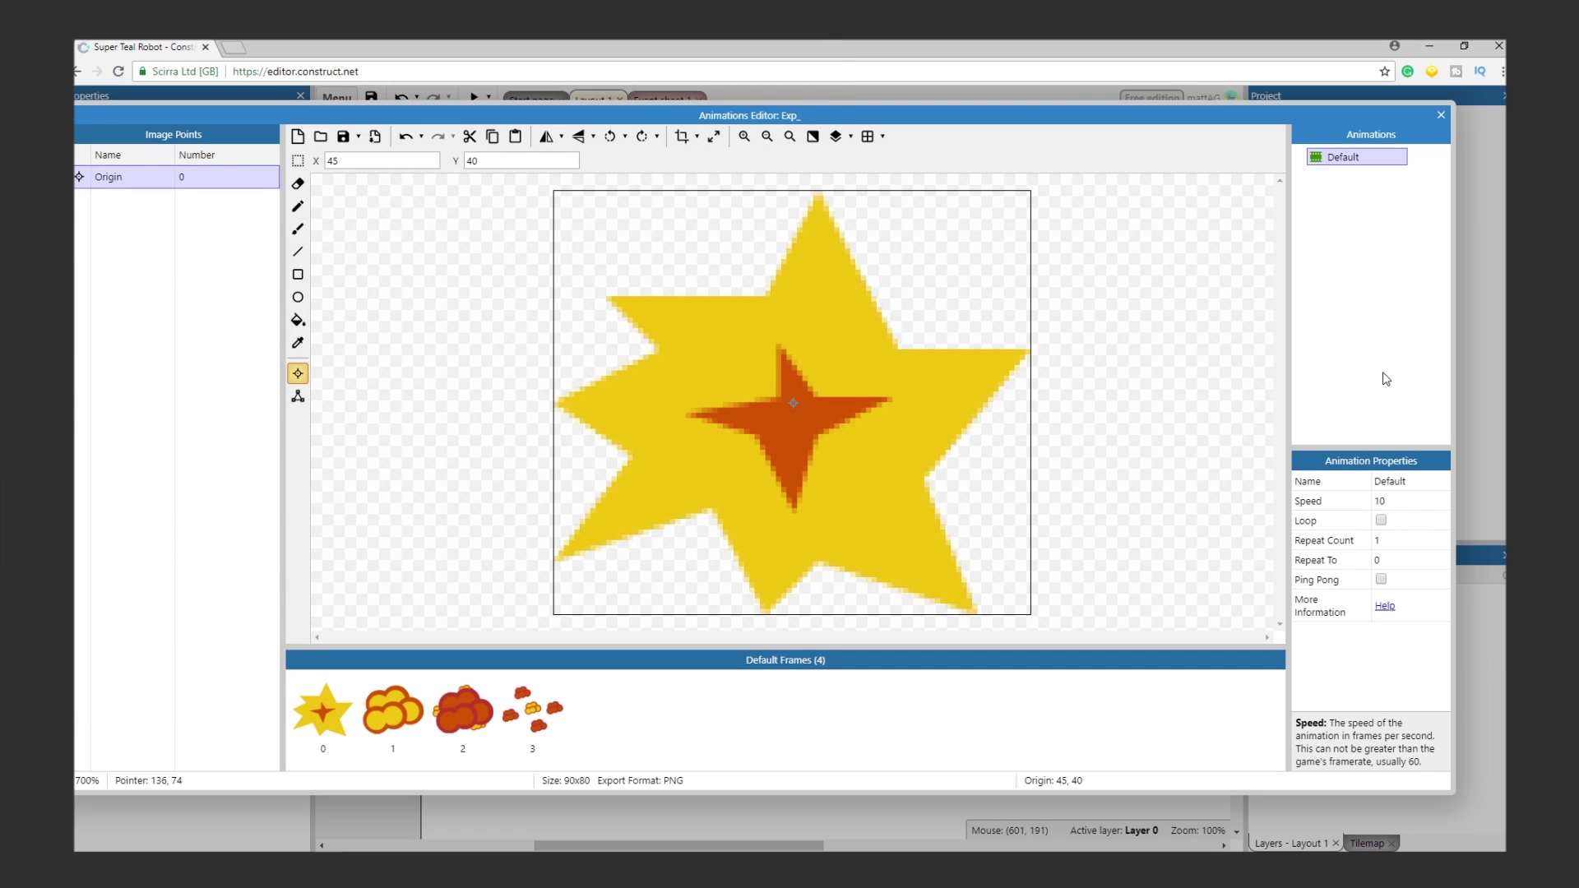
pyautogui.click(1441, 114)
pyautogui.moveTo(874, 434); pyautogui.dragTo(1127, 755)
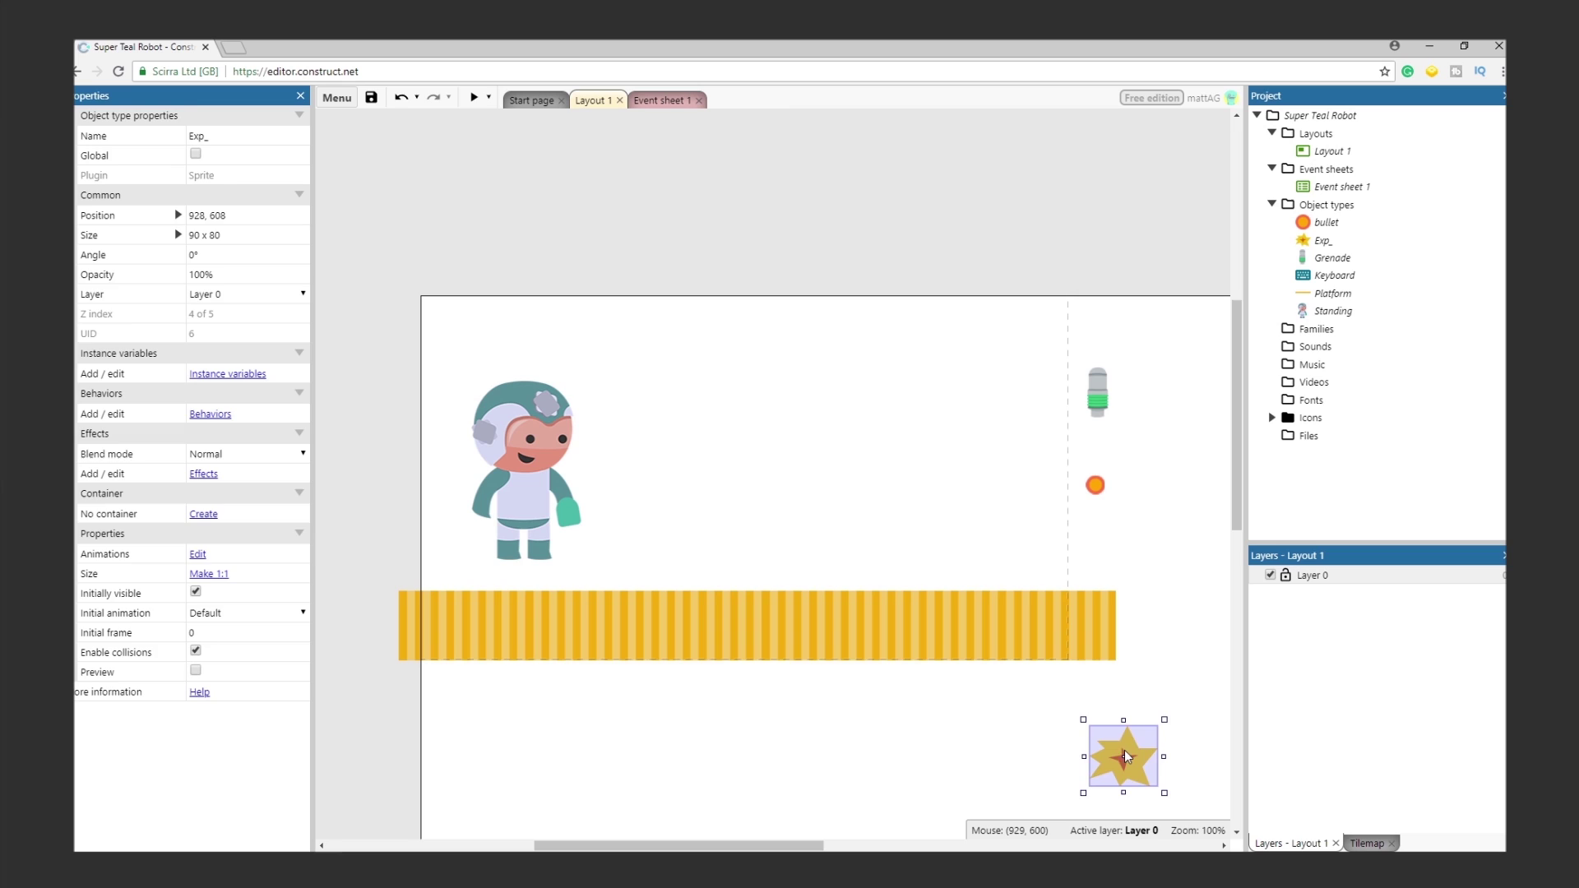
# Step: Copy event 4 on Event sheet 1 and paste it as event 5
pyautogui.click(1160, 665)
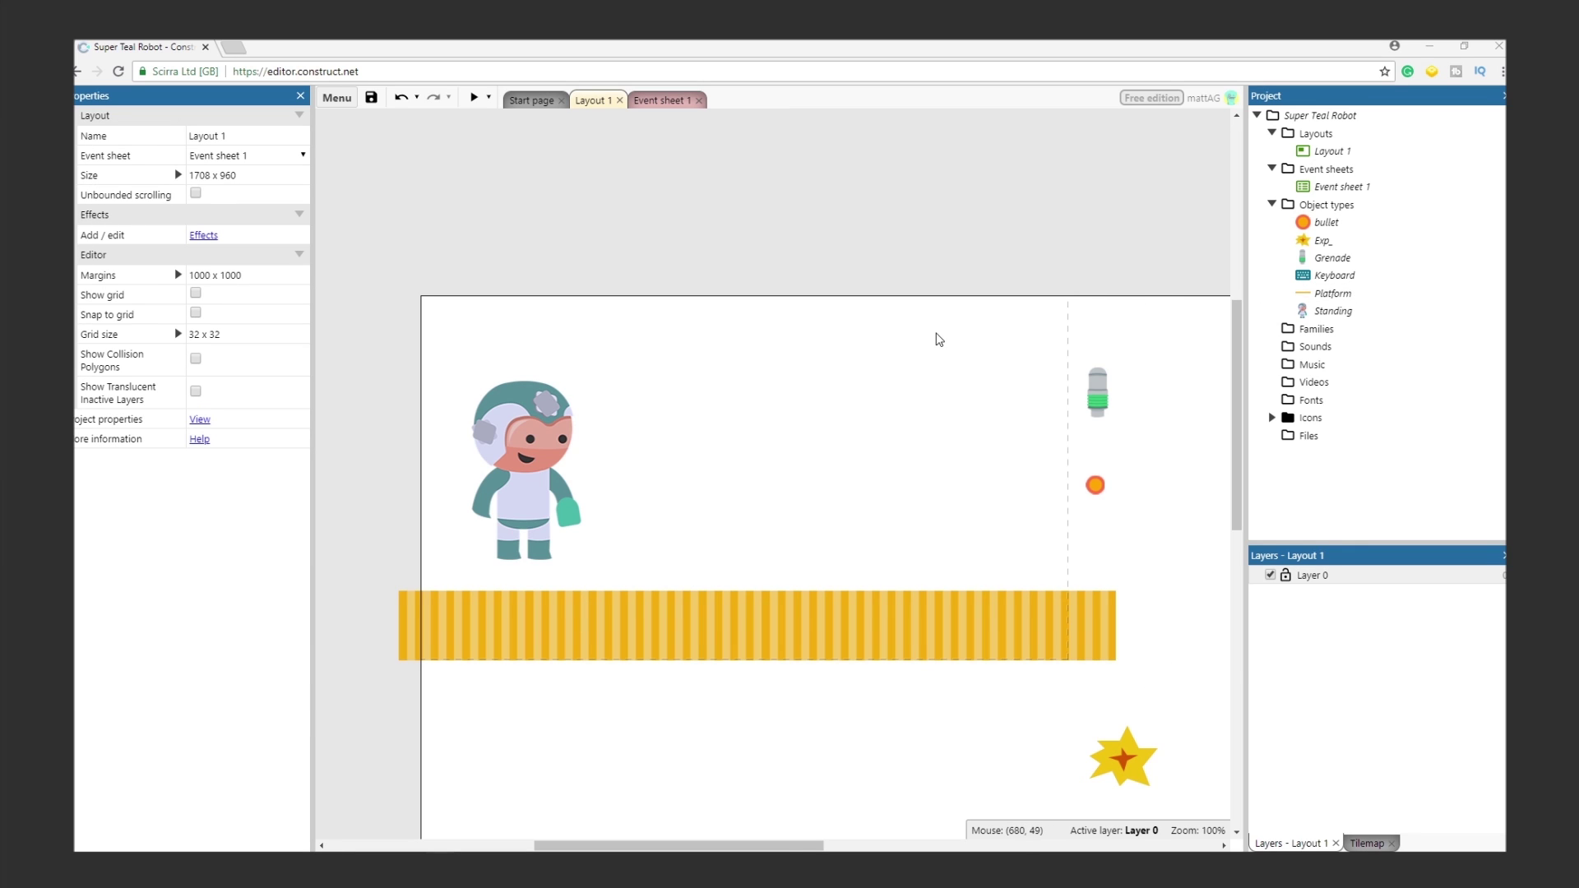
pyautogui.click(939, 339)
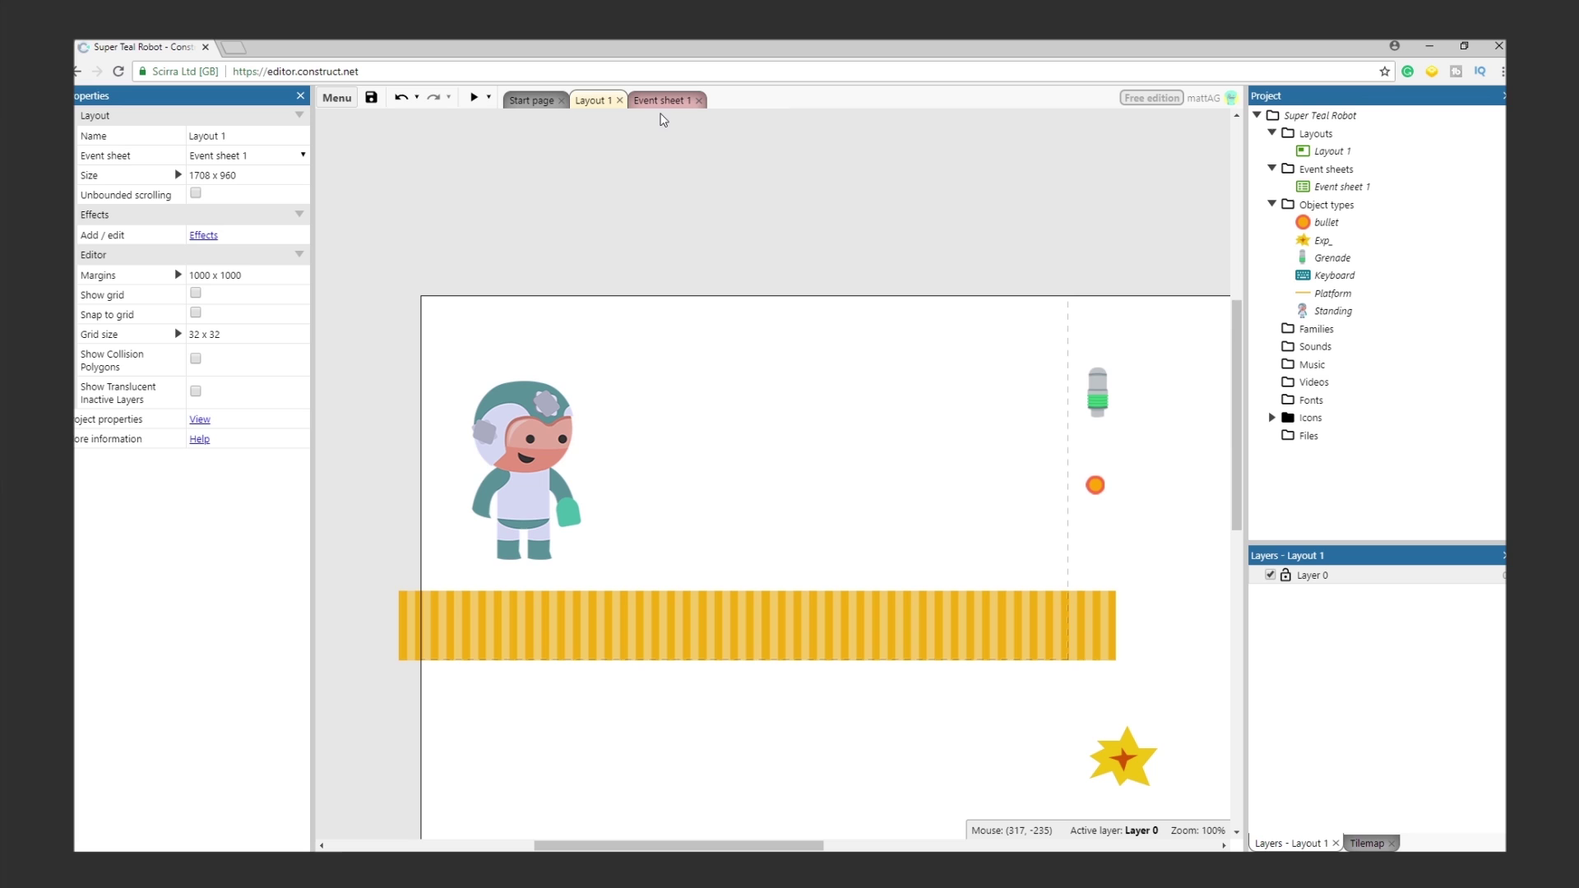
pyautogui.click(660, 100)
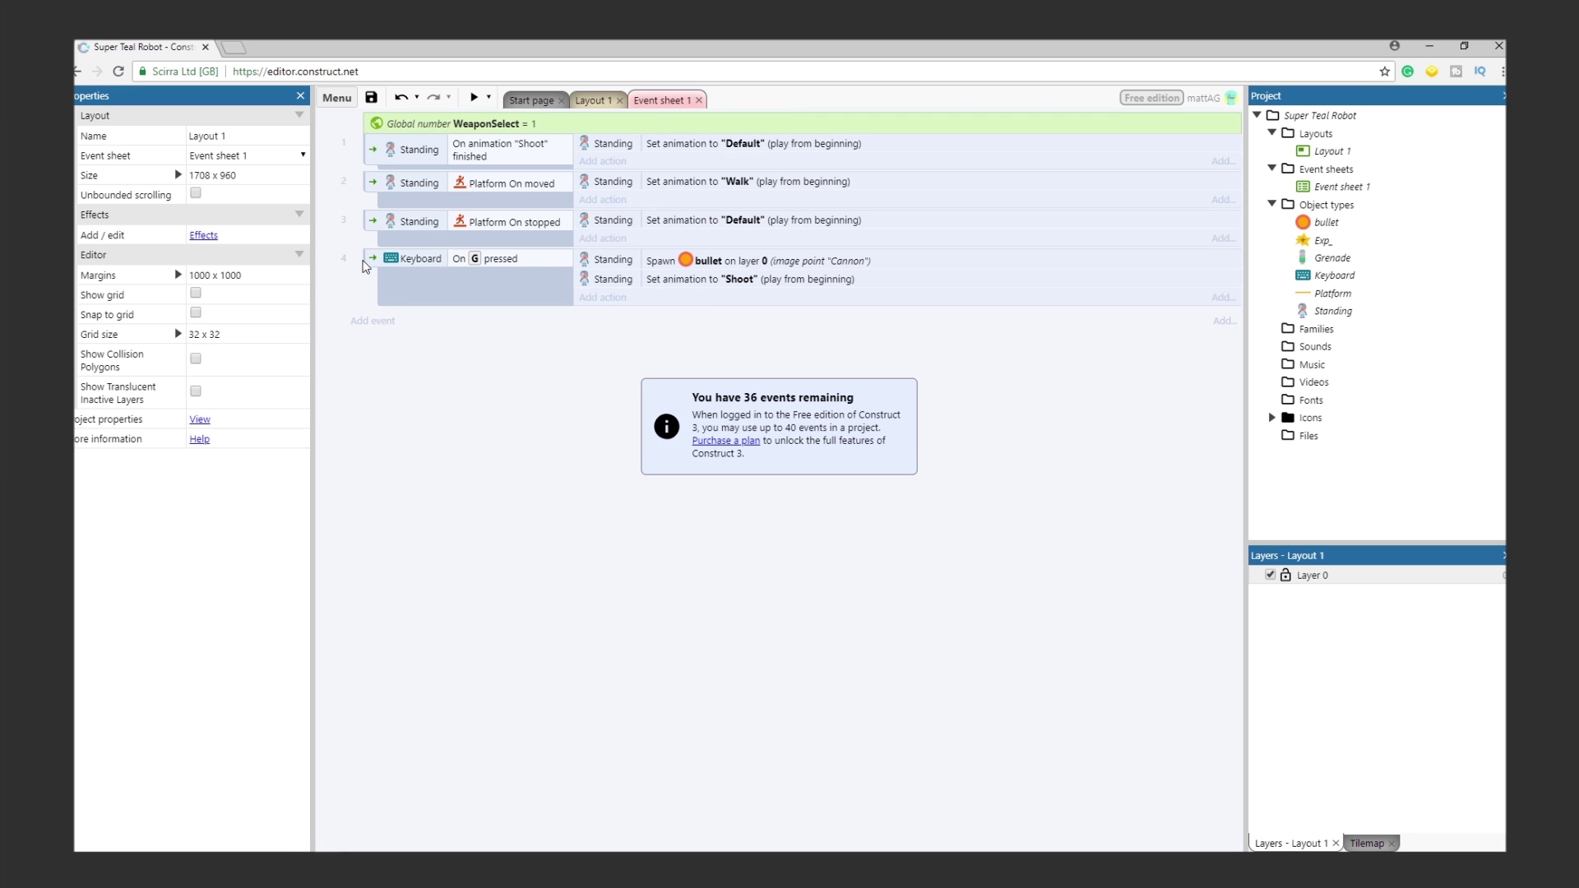
pyautogui.rightClick(368, 265)
pyautogui.click(421, 428)
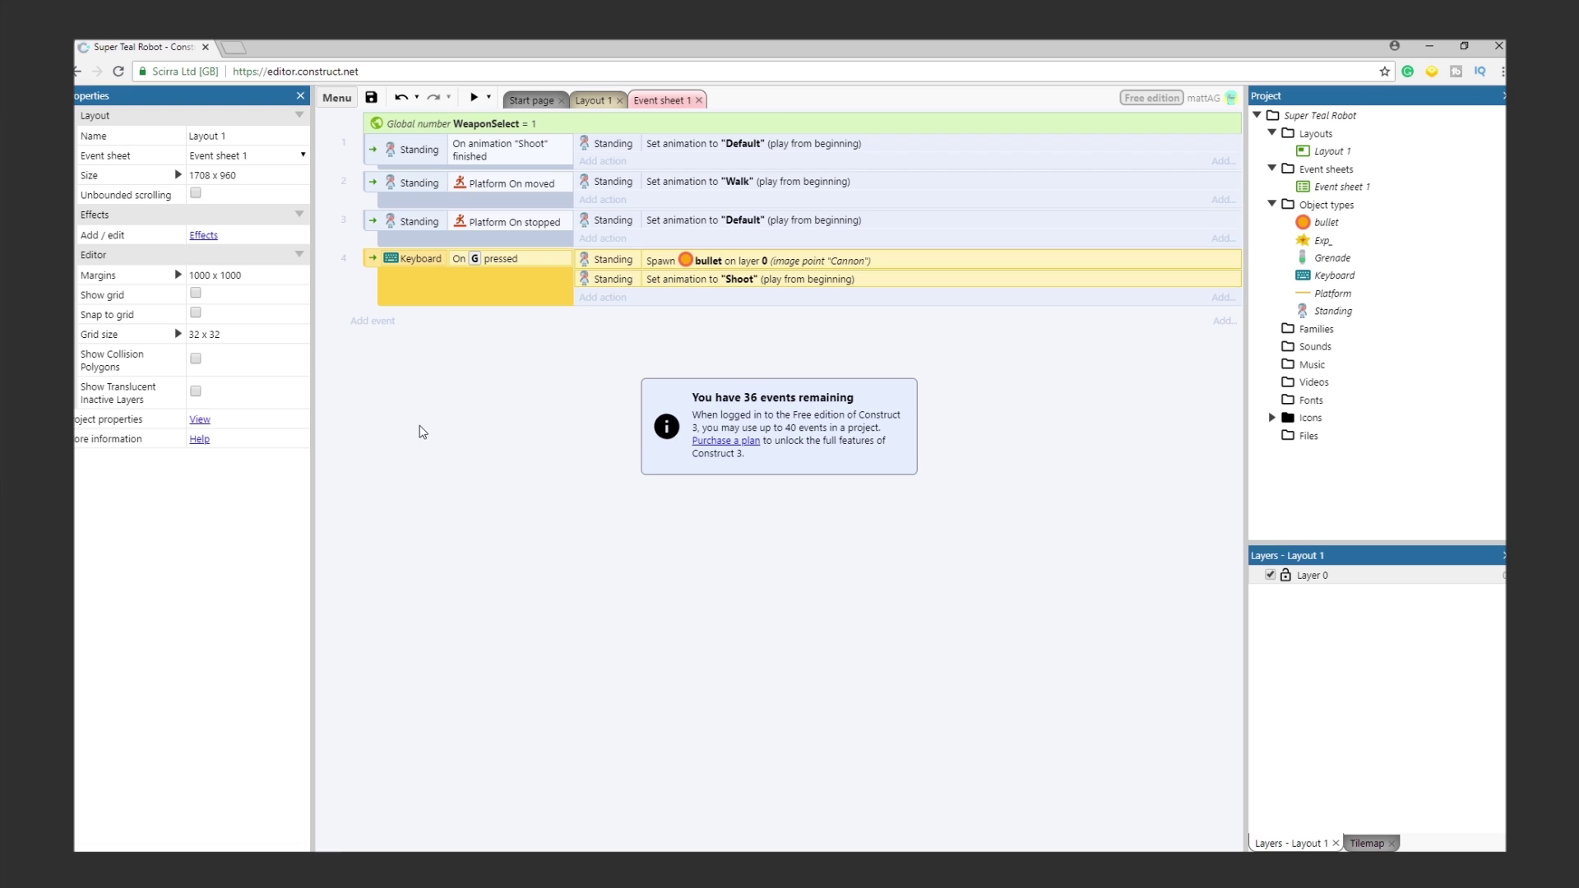
pyautogui.click(507, 371)
pyautogui.rightClick(508, 371)
pyautogui.click(547, 501)
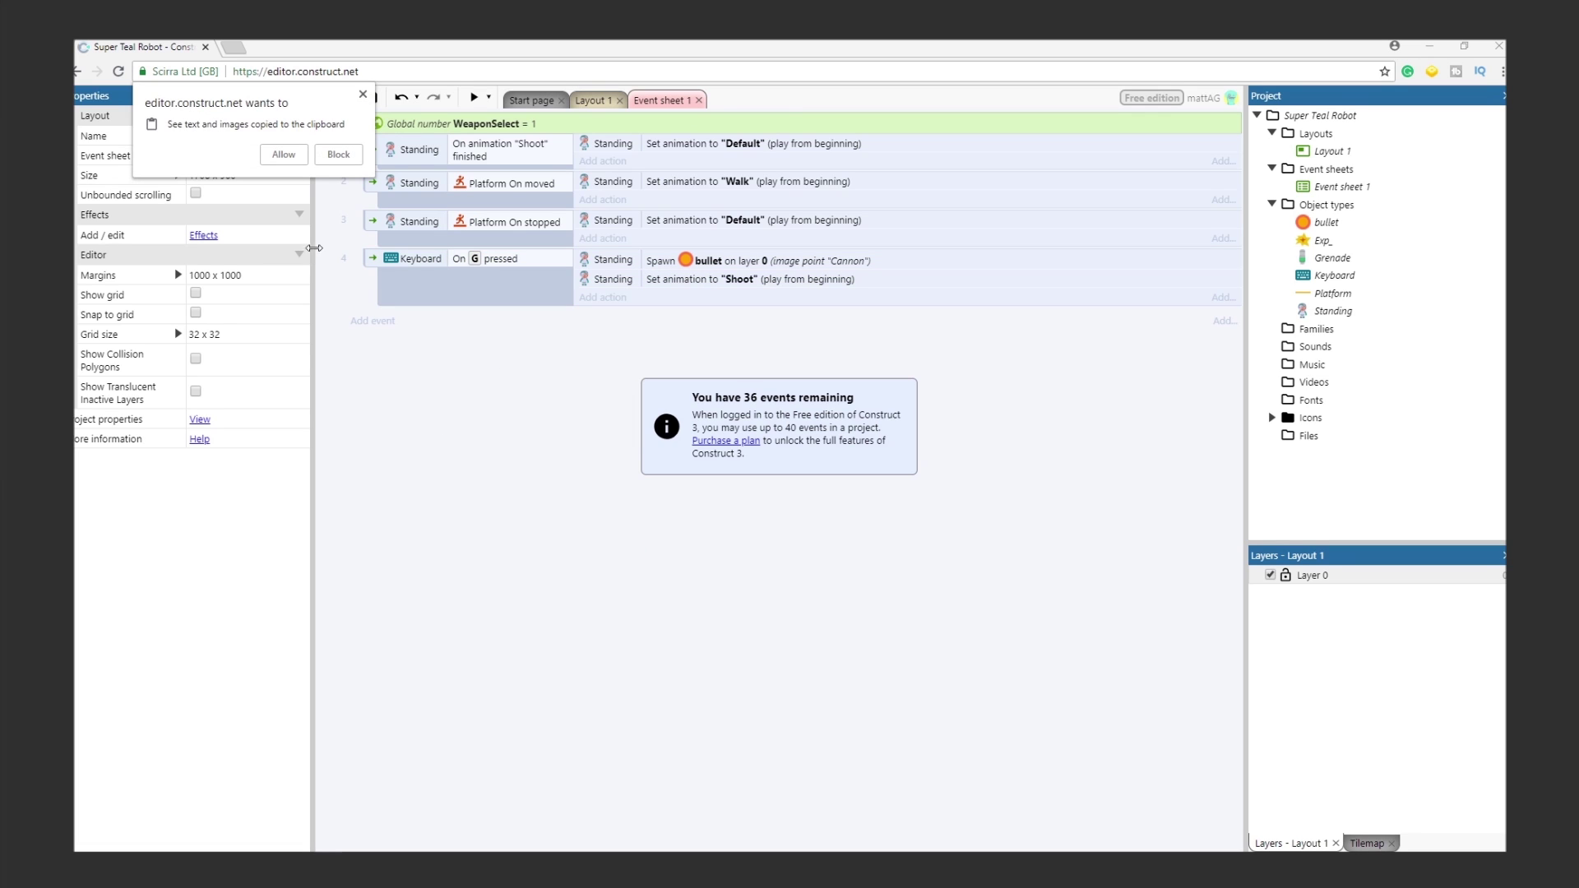
pyautogui.click(284, 154)
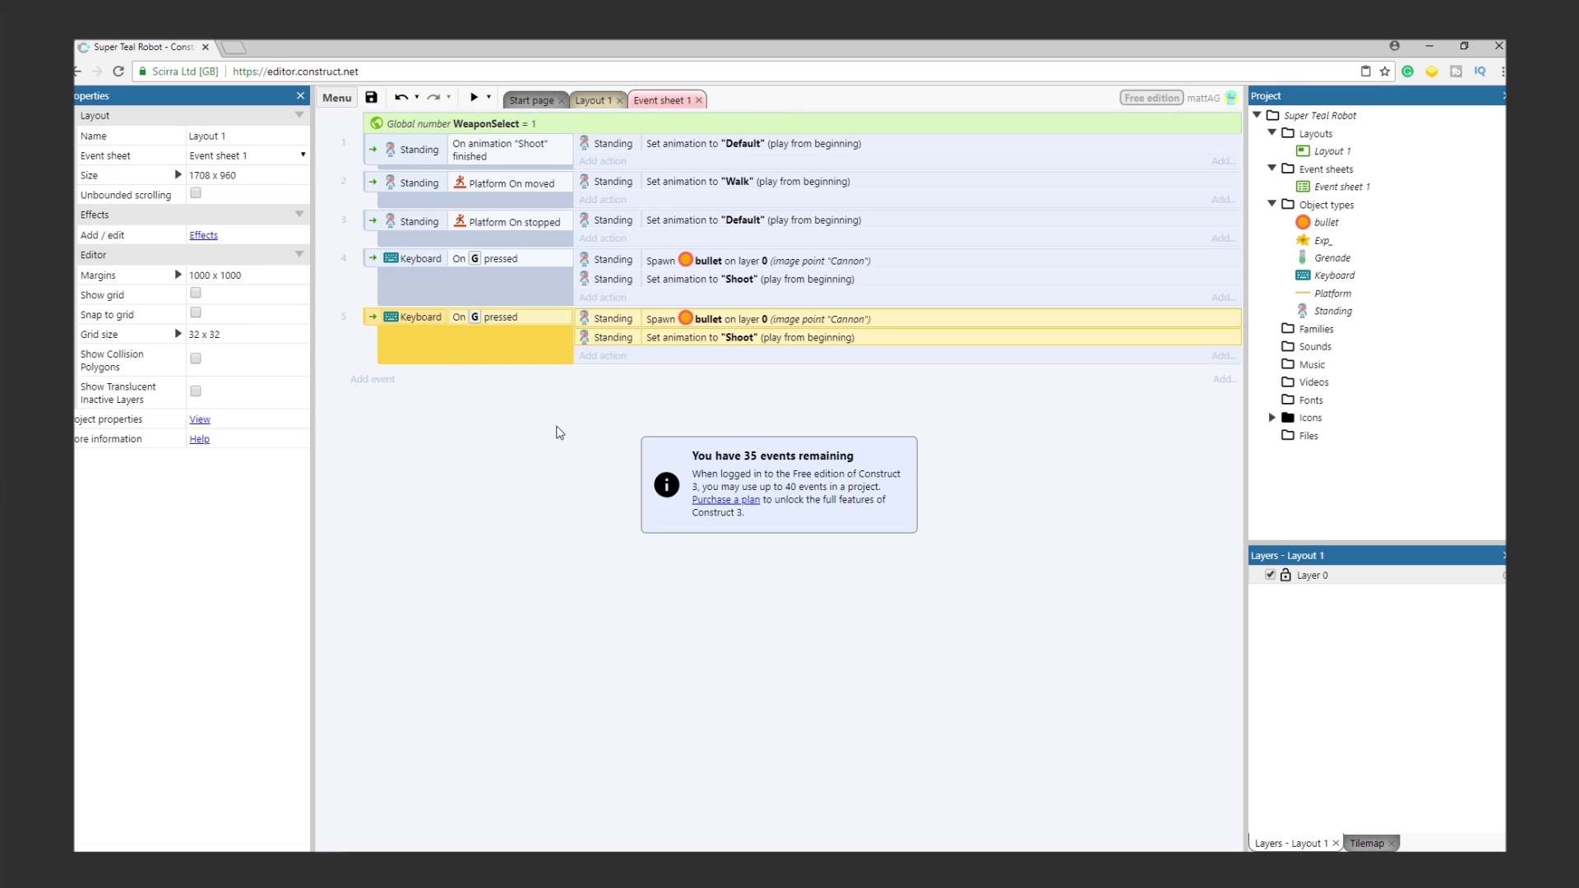
# Step: Disable the original event 4
pyautogui.click(442, 286)
pyautogui.rightClick(443, 286)
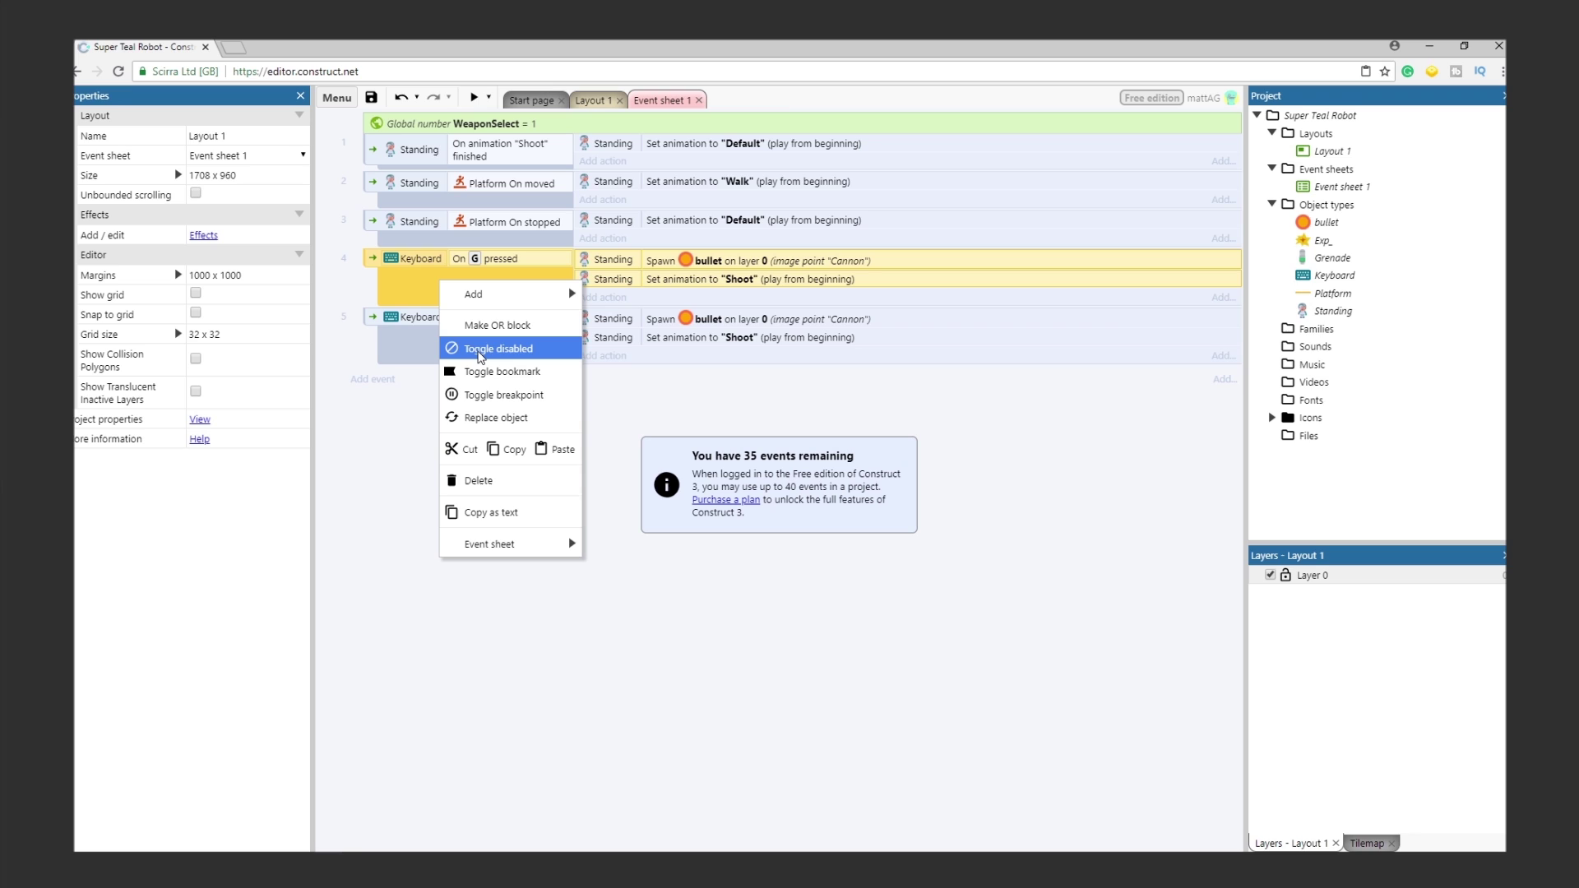
pyautogui.click(481, 351)
pyautogui.click(574, 415)
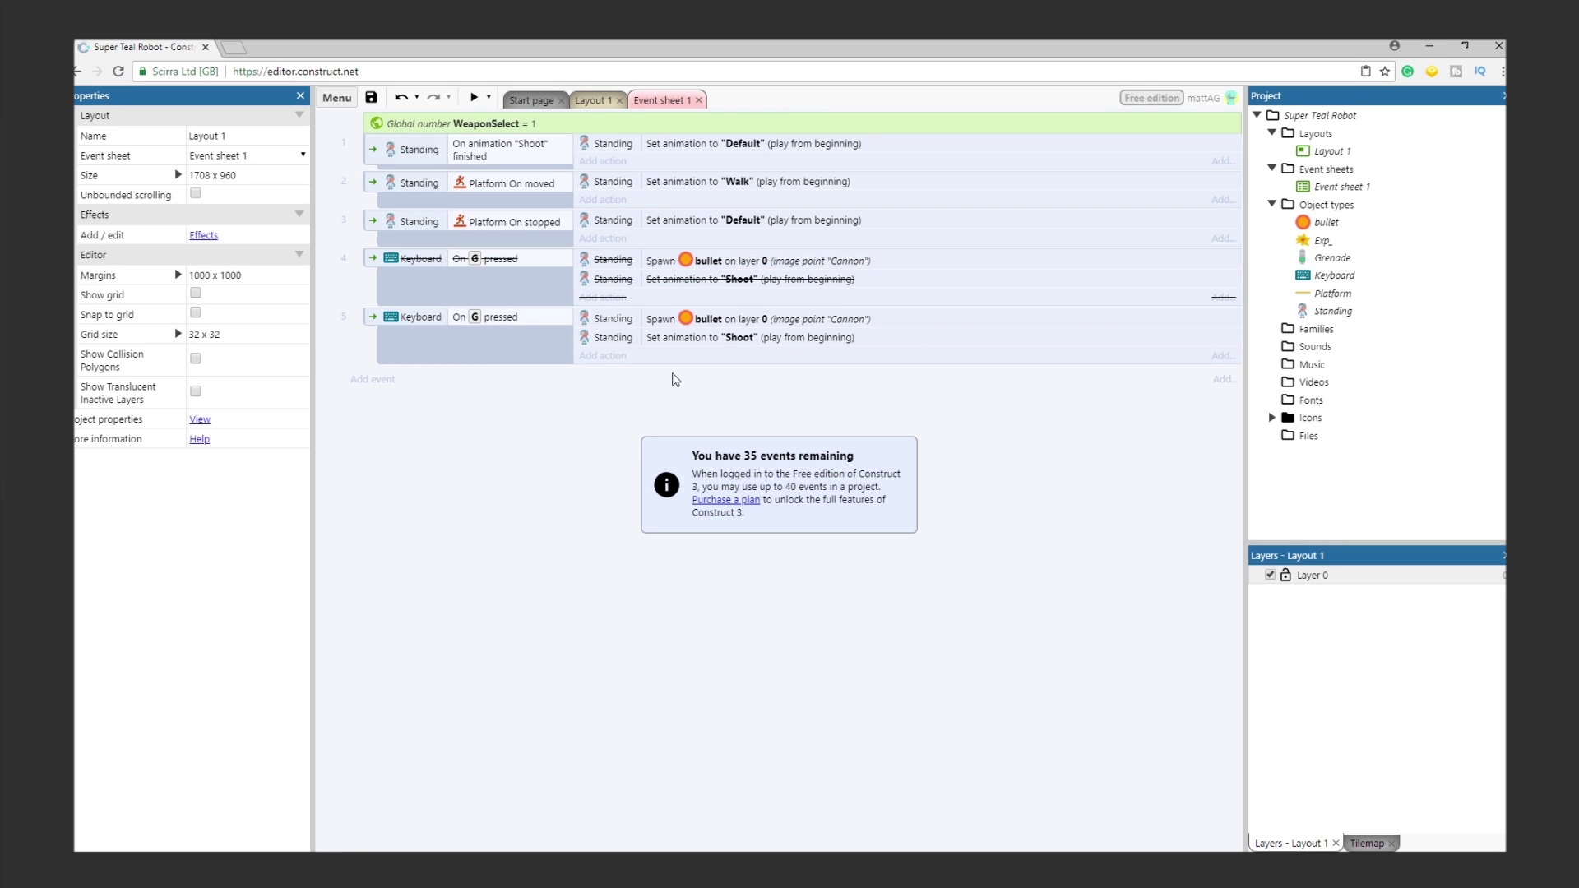
# Step: Change event 5's spawn action to create Grenade instead of bullet
pyautogui.doubleClick(723, 328)
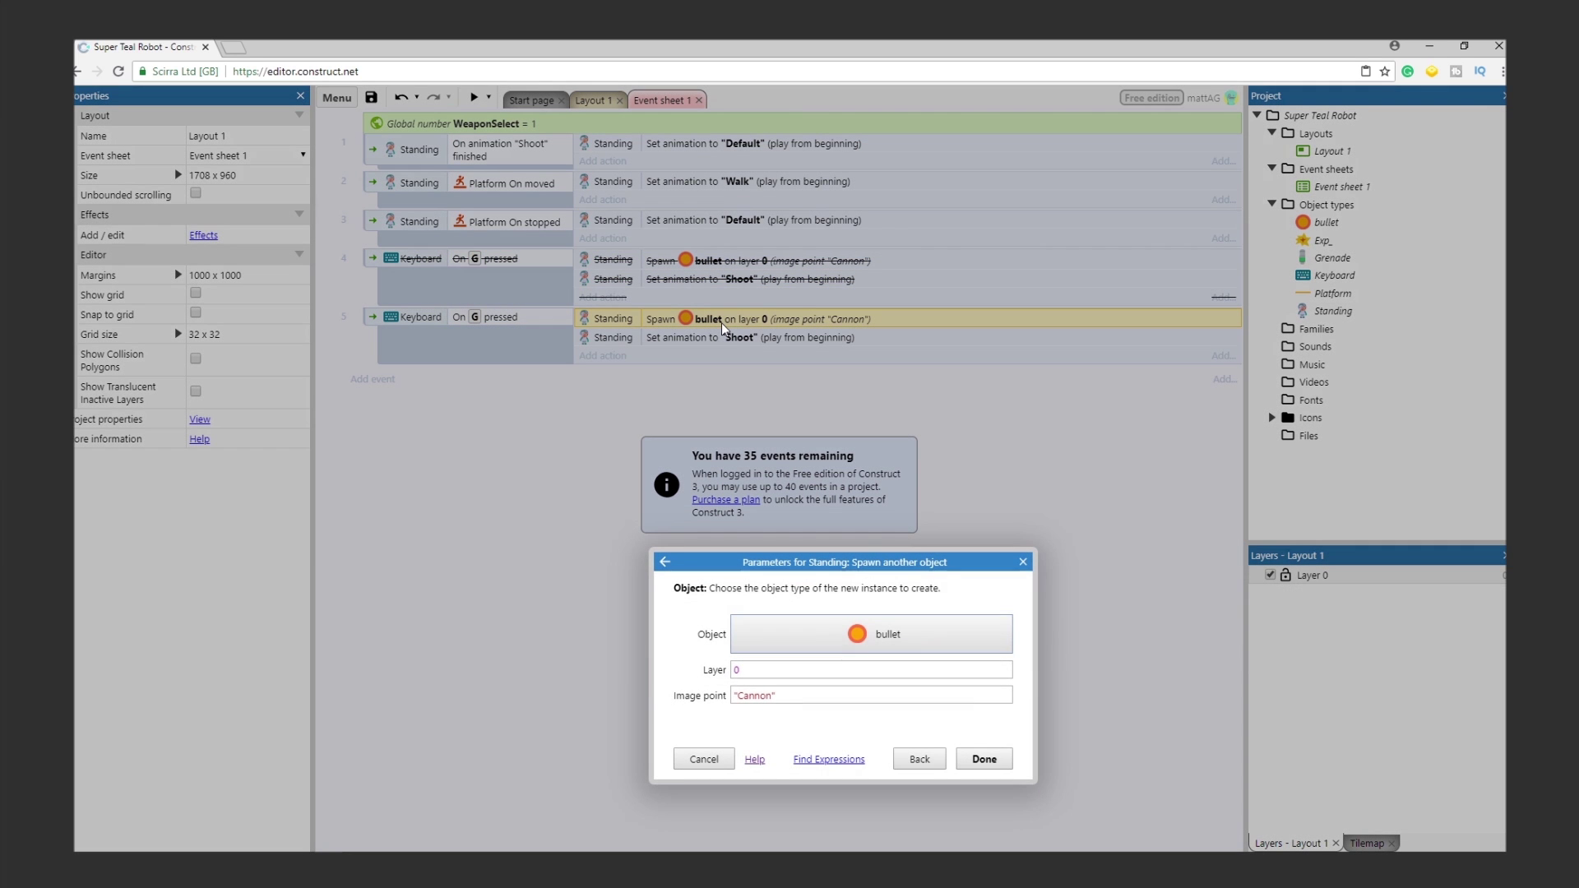
pyautogui.click(866, 624)
pyautogui.click(722, 444)
pyautogui.click(863, 592)
pyautogui.click(985, 758)
# Step: Preview the game, walking right and pressing G to spawn three grenades
pyautogui.press('F5')
pyautogui.press('g')
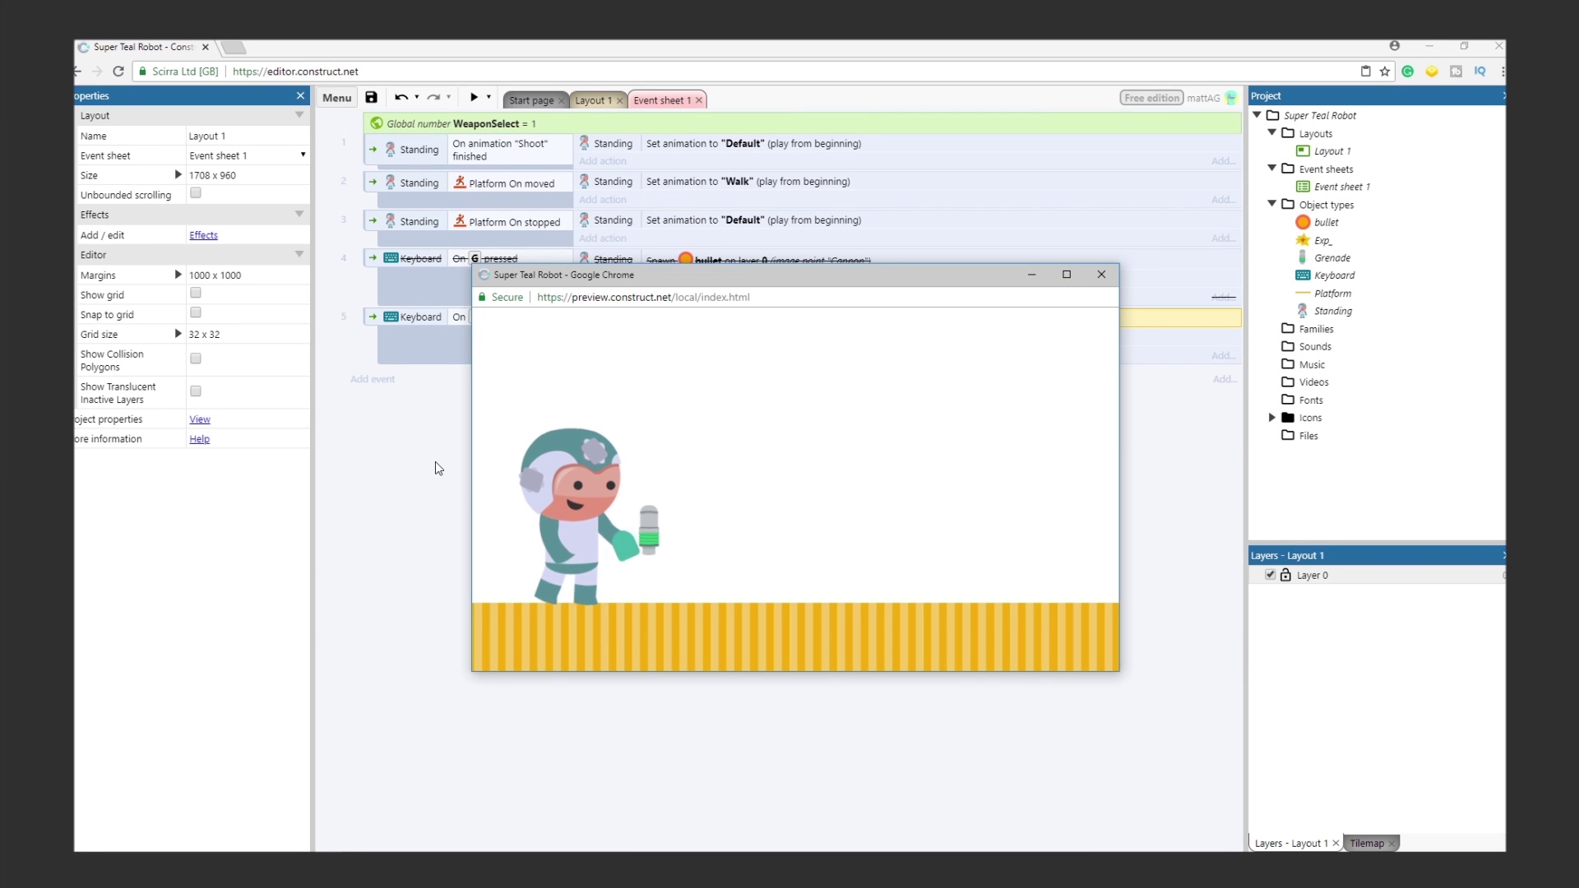
pyautogui.press('Right')
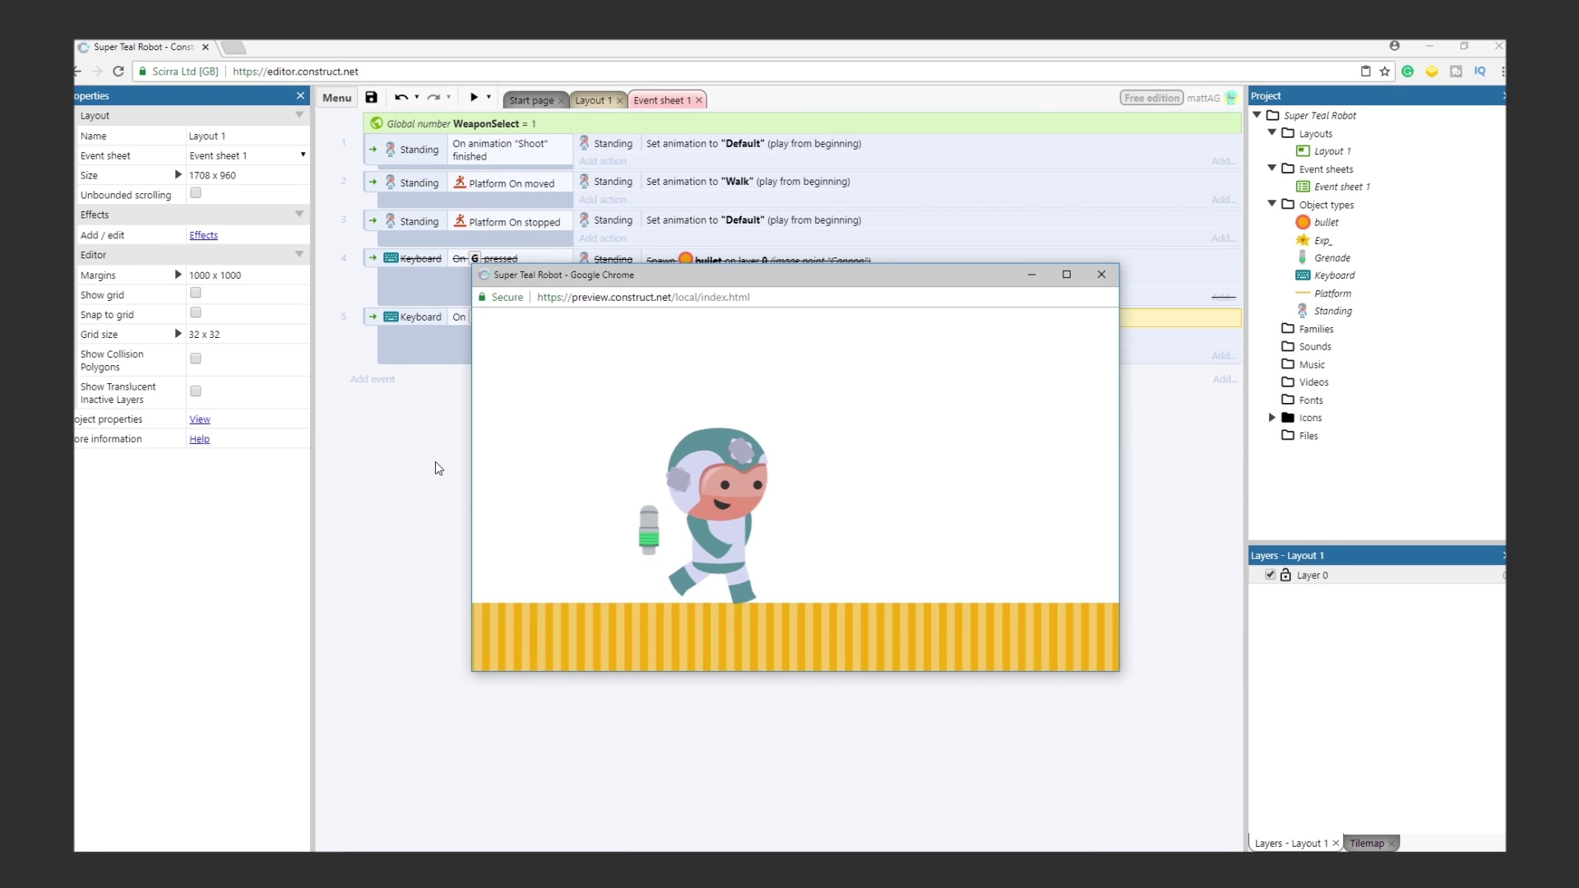
pyautogui.press('g')
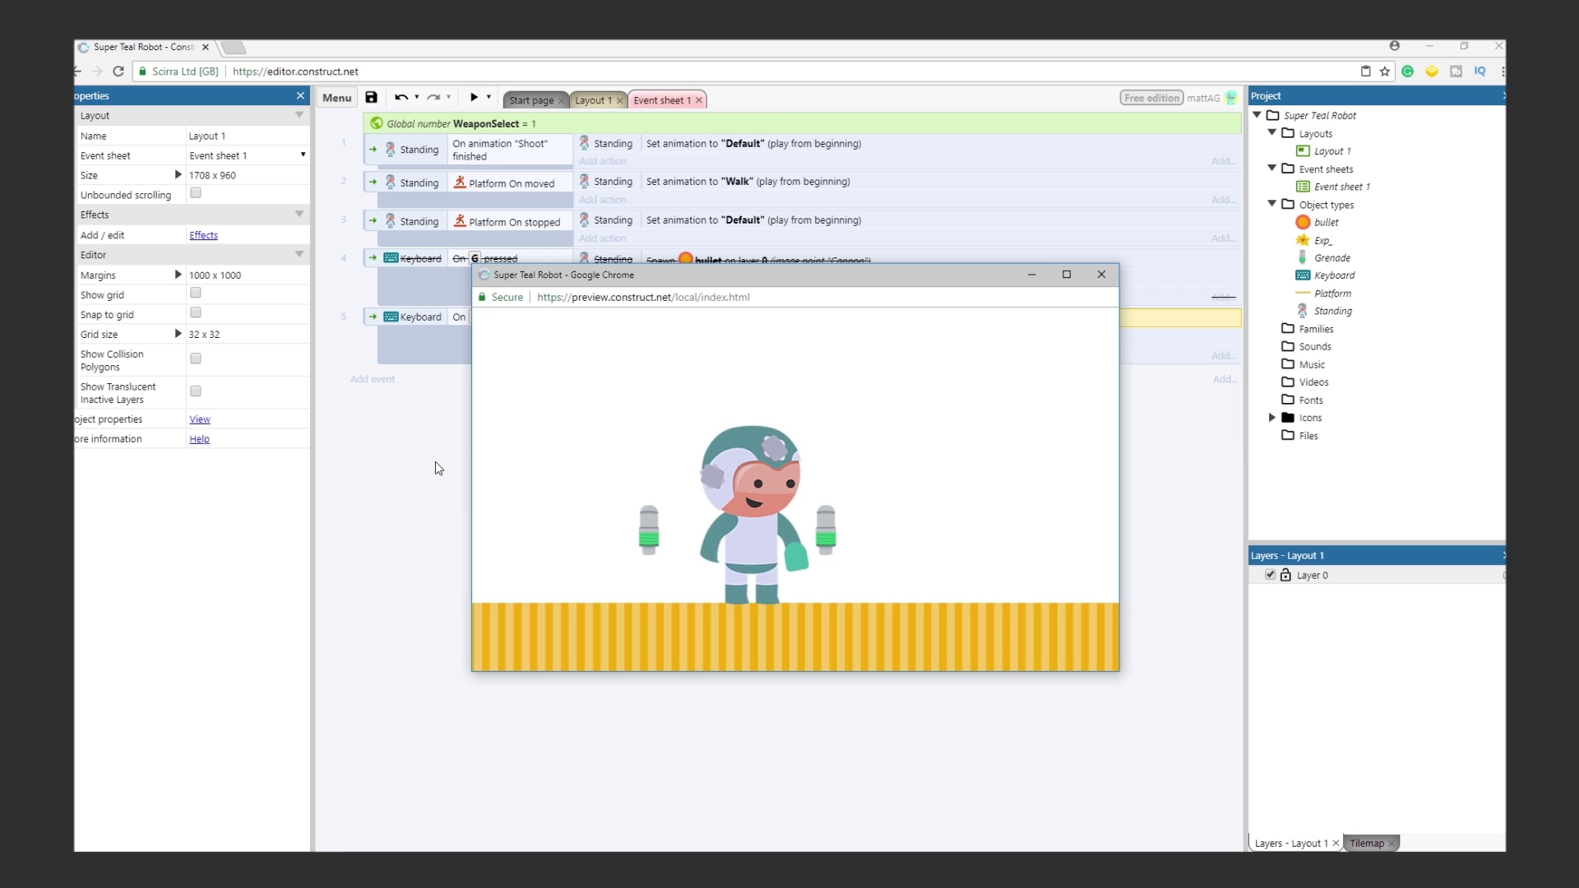
pyautogui.press('Right')
pyautogui.press('g')
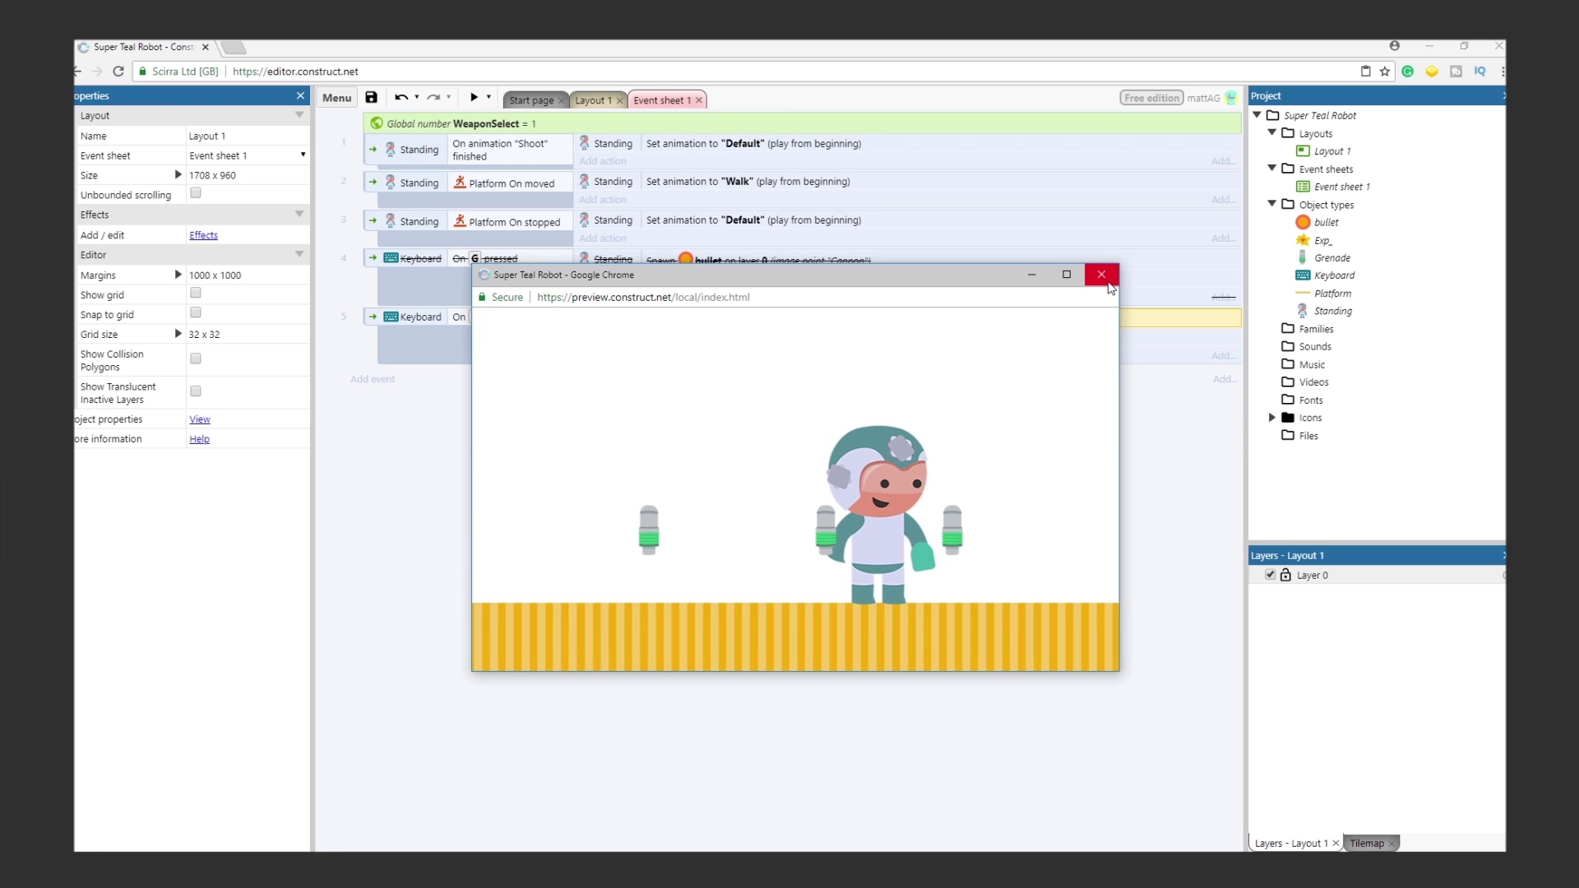
# Step: Give Grenade a Physics behavior with density 6.2, friction 0.1 and elasticity 0.6
pyautogui.click(1102, 275)
pyautogui.click(1326, 258)
pyautogui.click(211, 414)
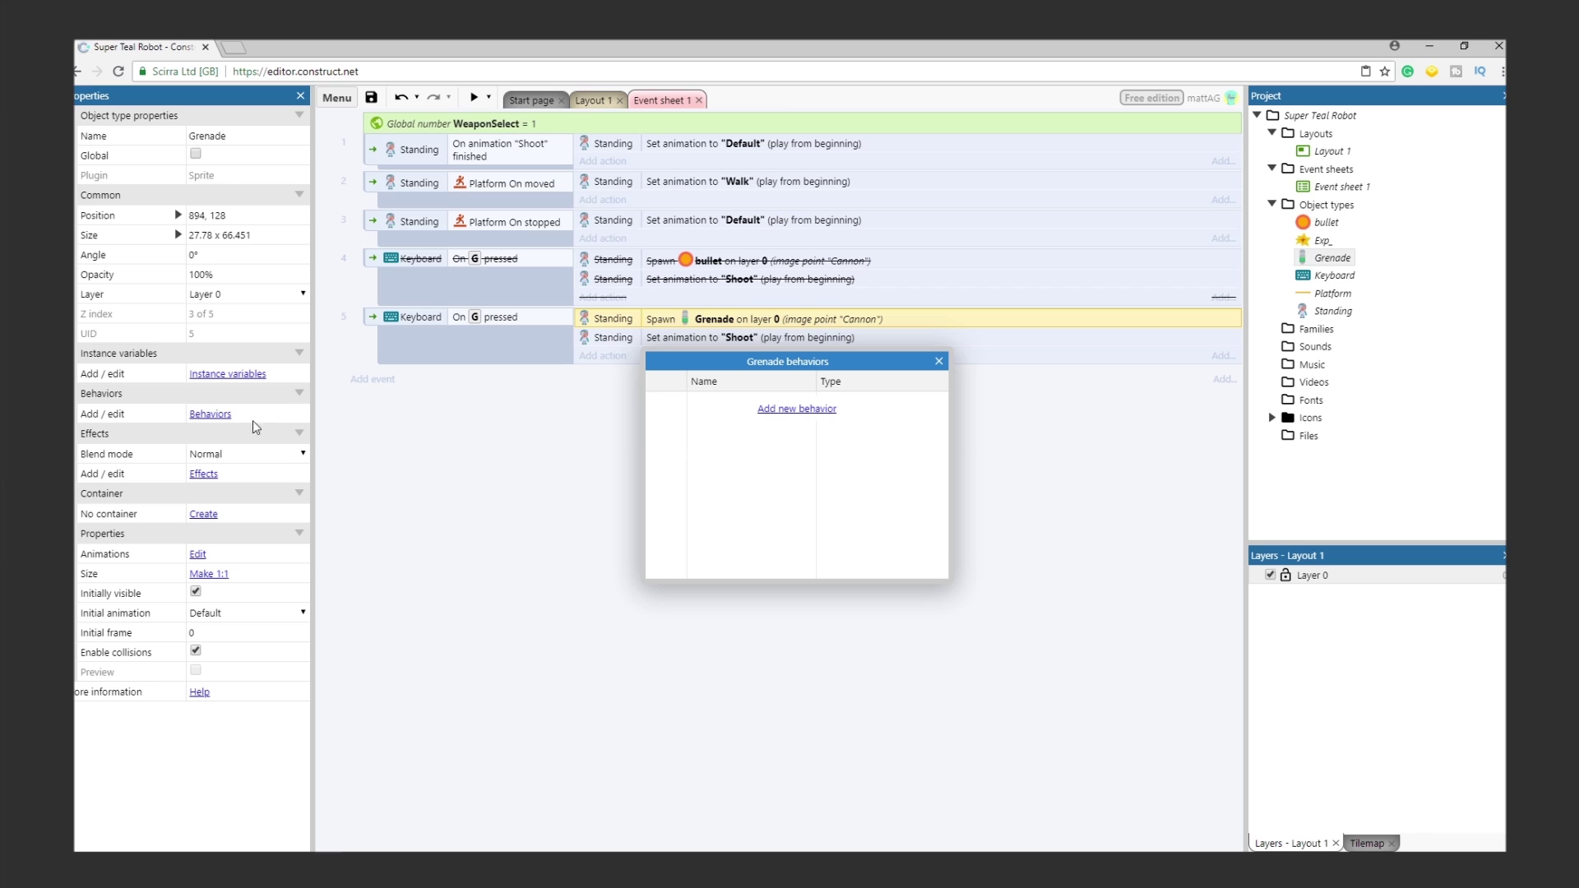
pyautogui.click(795, 411)
pyautogui.scroll(-3, 790, 460)
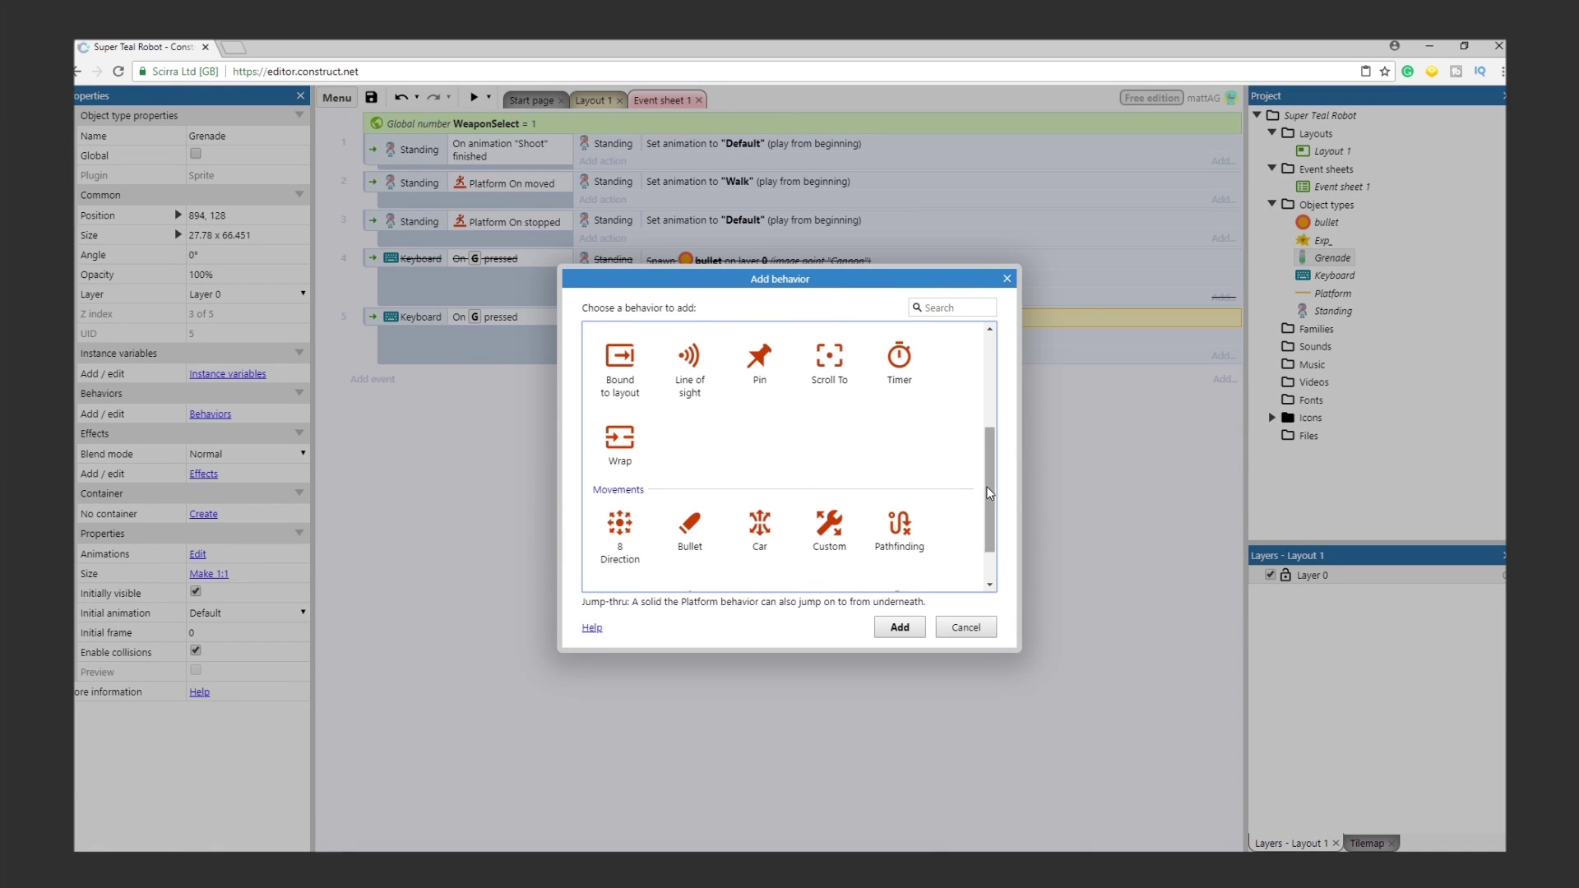
pyautogui.click(621, 555)
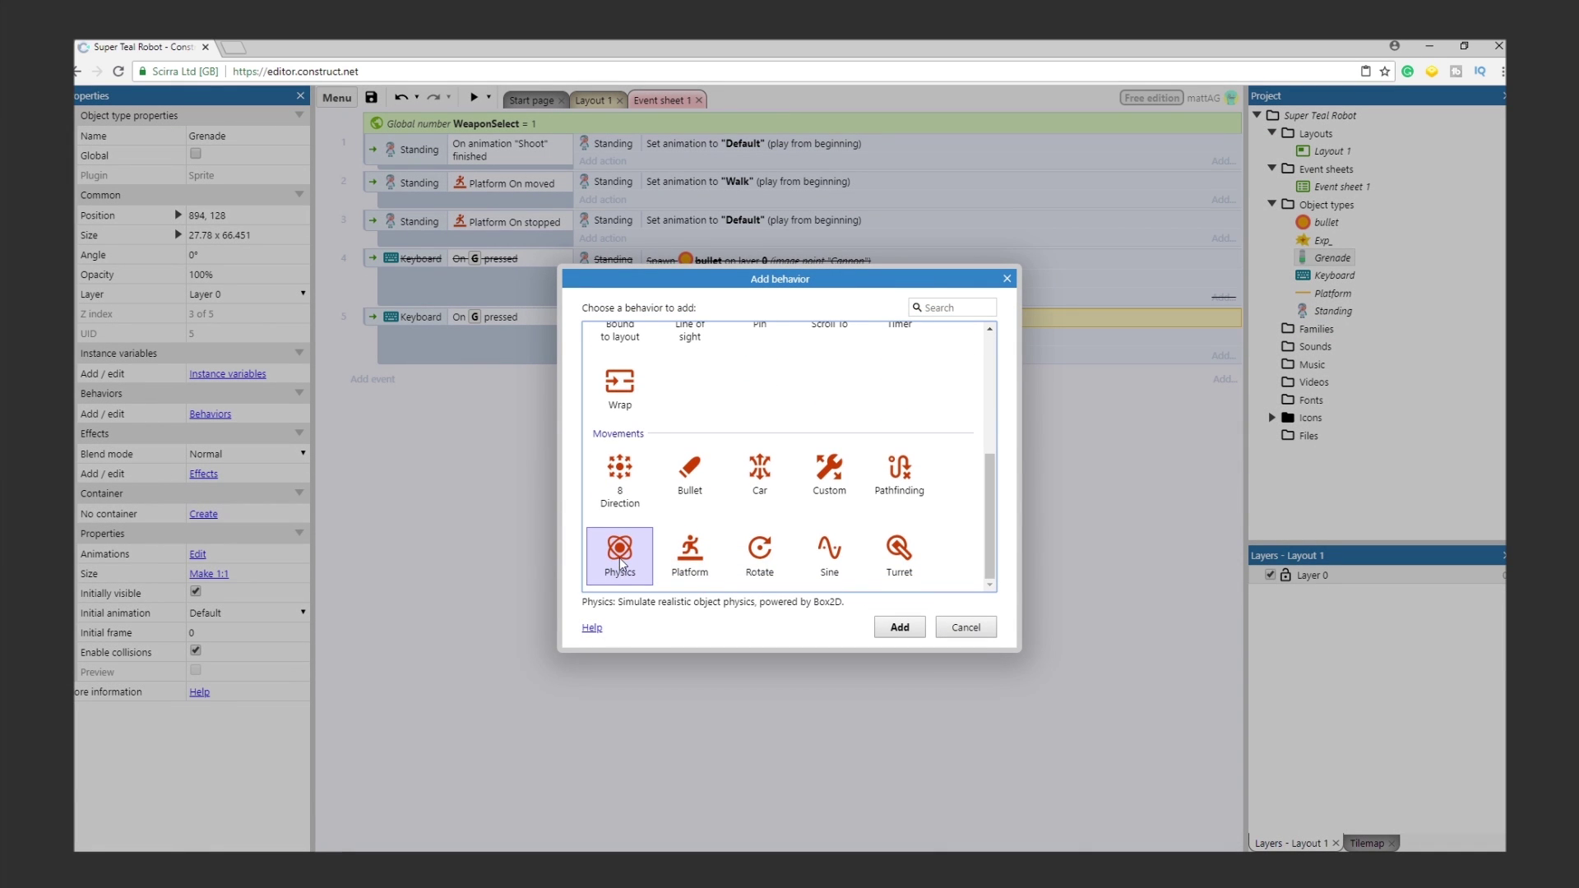
pyautogui.click(900, 627)
pyautogui.click(251, 491)
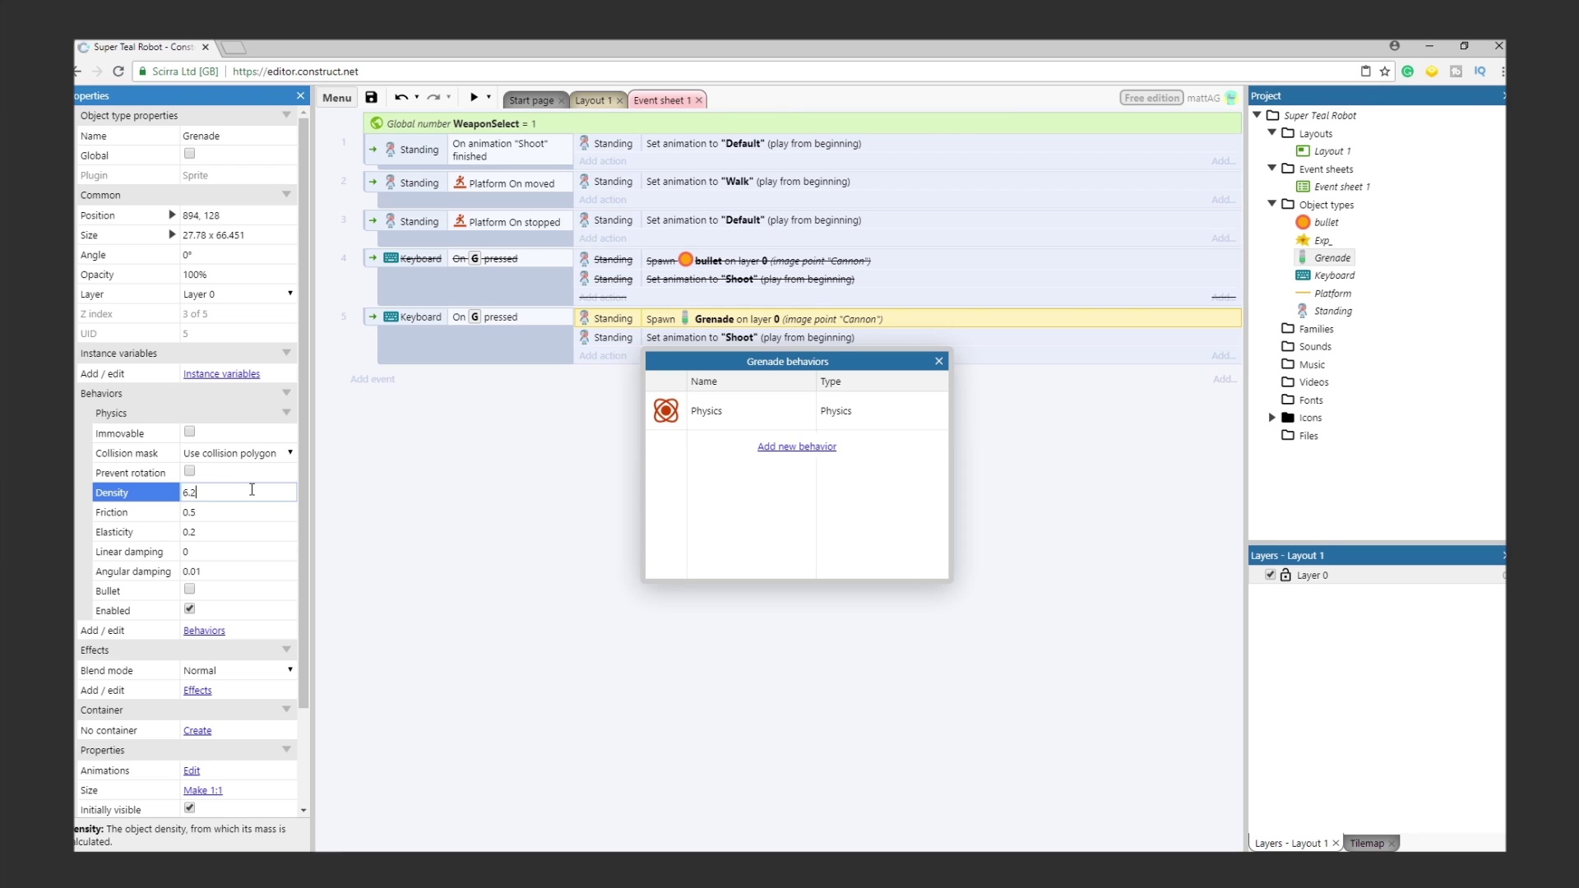
pyautogui.click(237, 513)
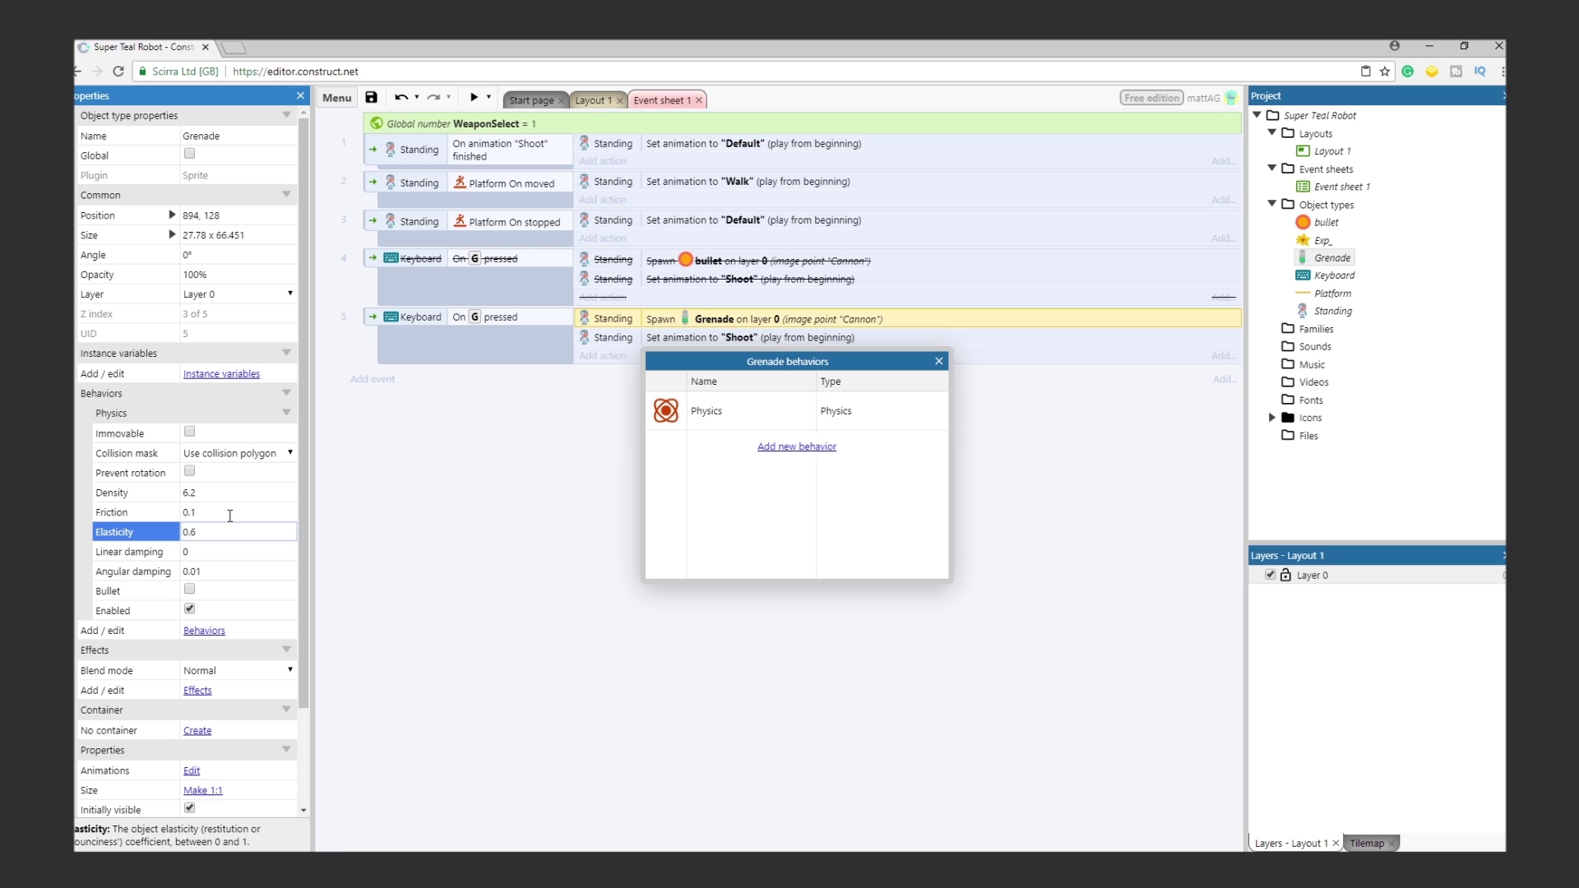
pyautogui.click(272, 681)
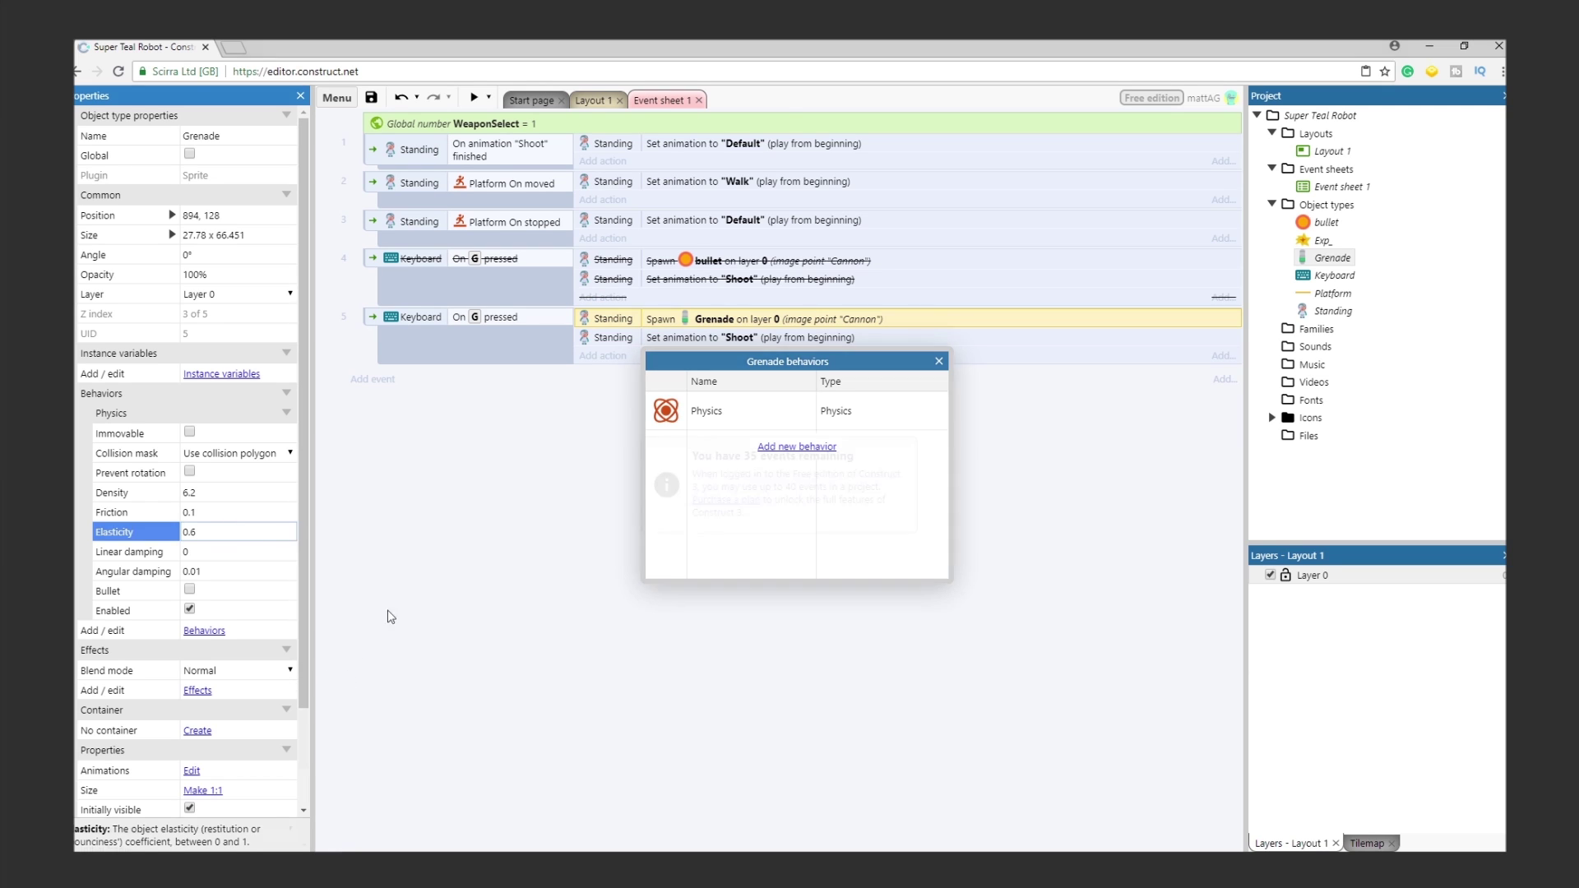
# Step: Add an immovable Physics behavior to the Platform object
pyautogui.click(594, 100)
pyautogui.click(853, 612)
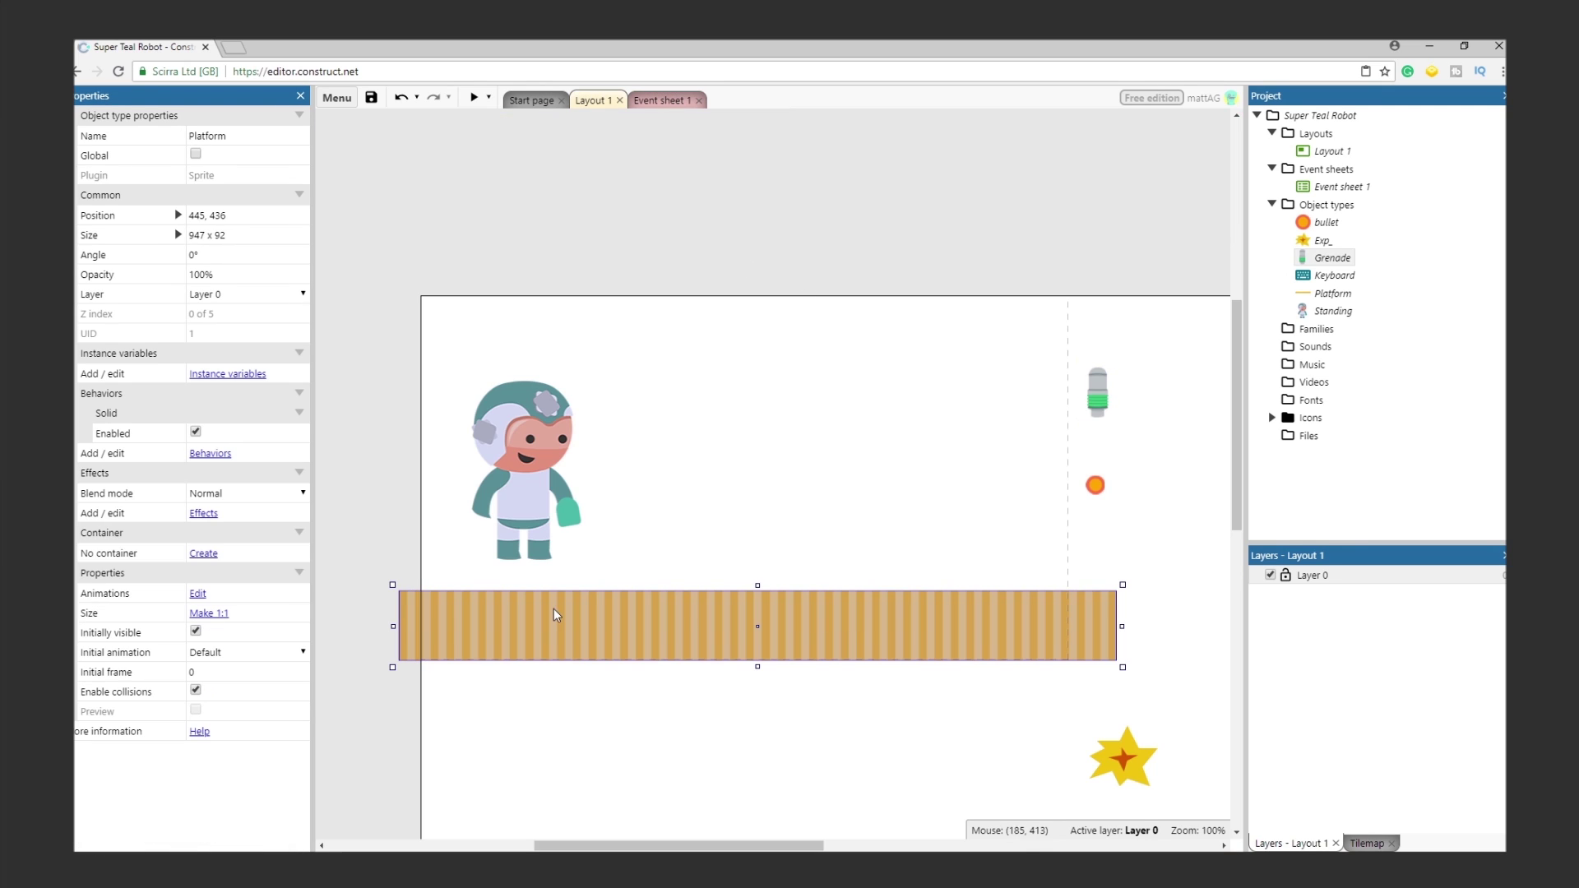
pyautogui.click(211, 453)
pyautogui.click(795, 449)
pyautogui.scroll(-5, 797, 456)
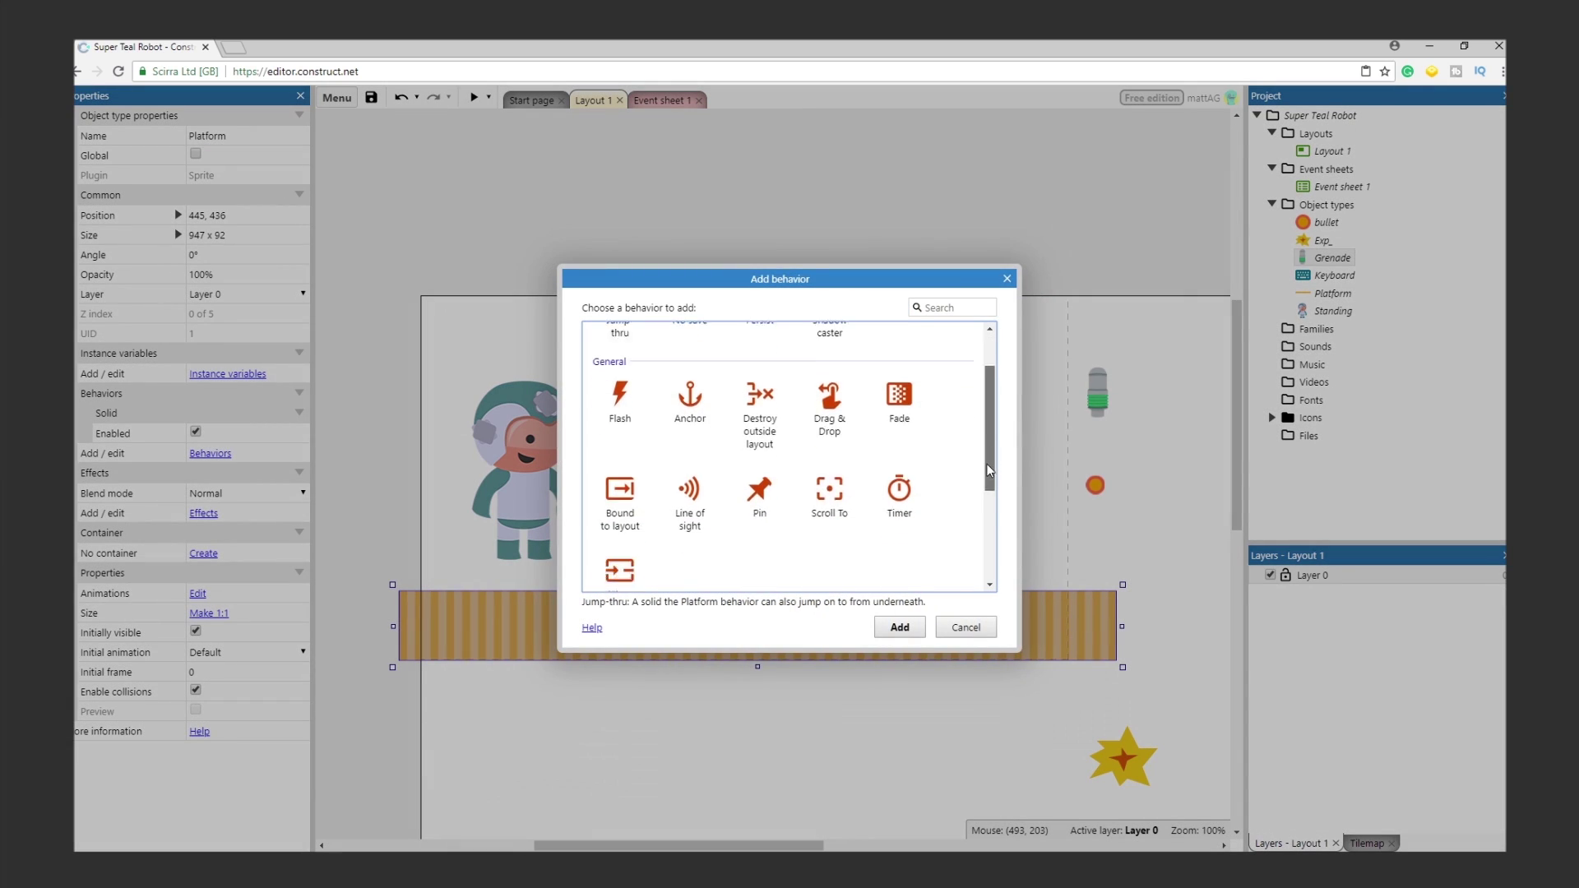
pyautogui.click(621, 552)
pyautogui.click(893, 630)
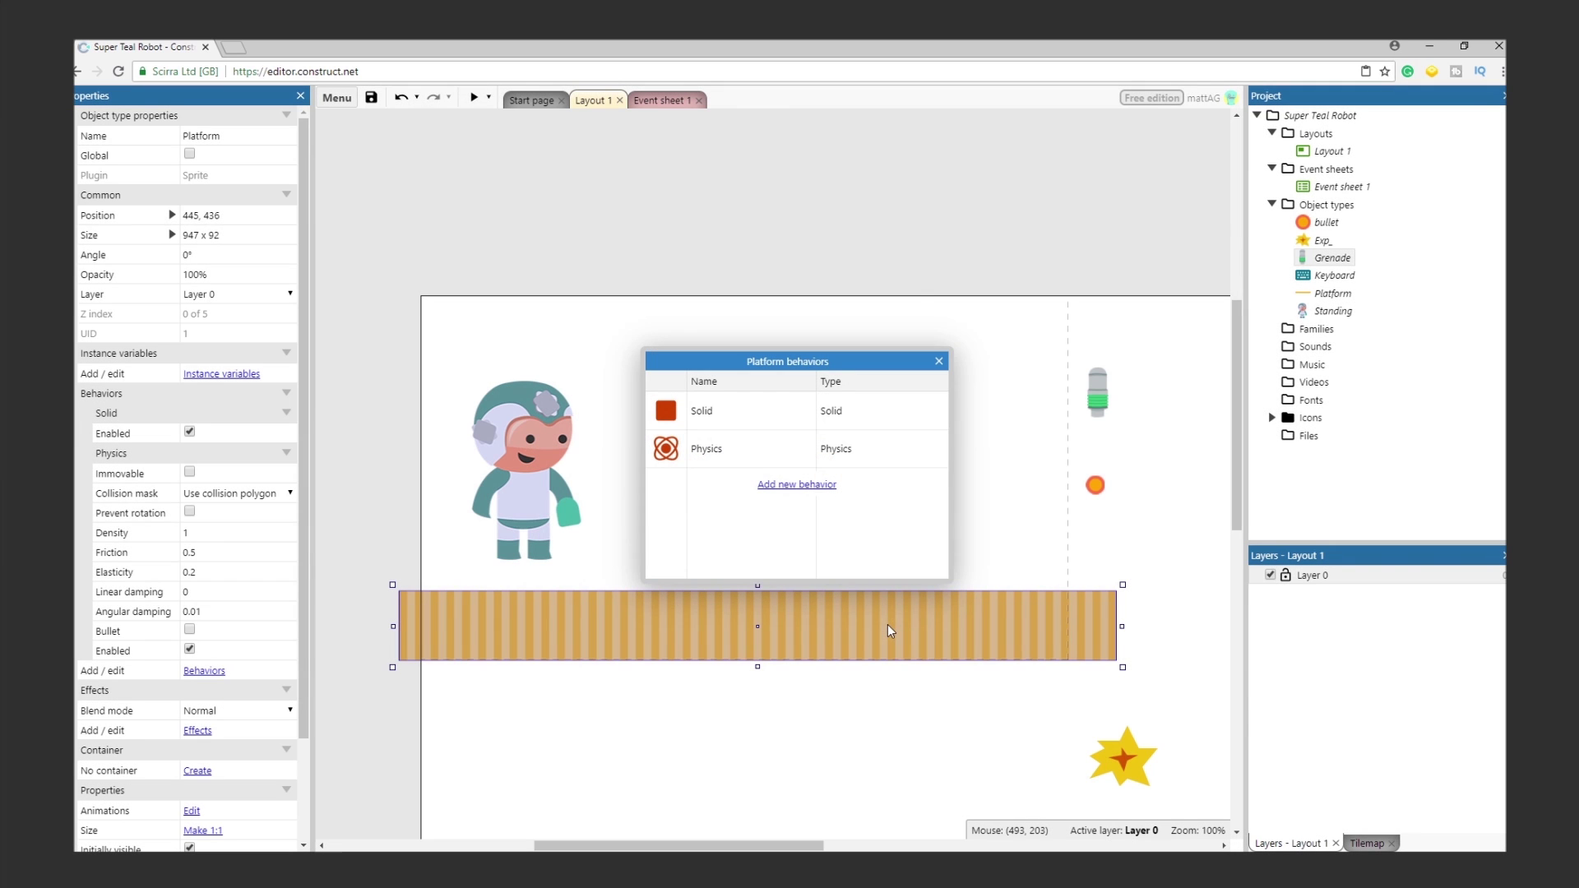
pyautogui.click(190, 472)
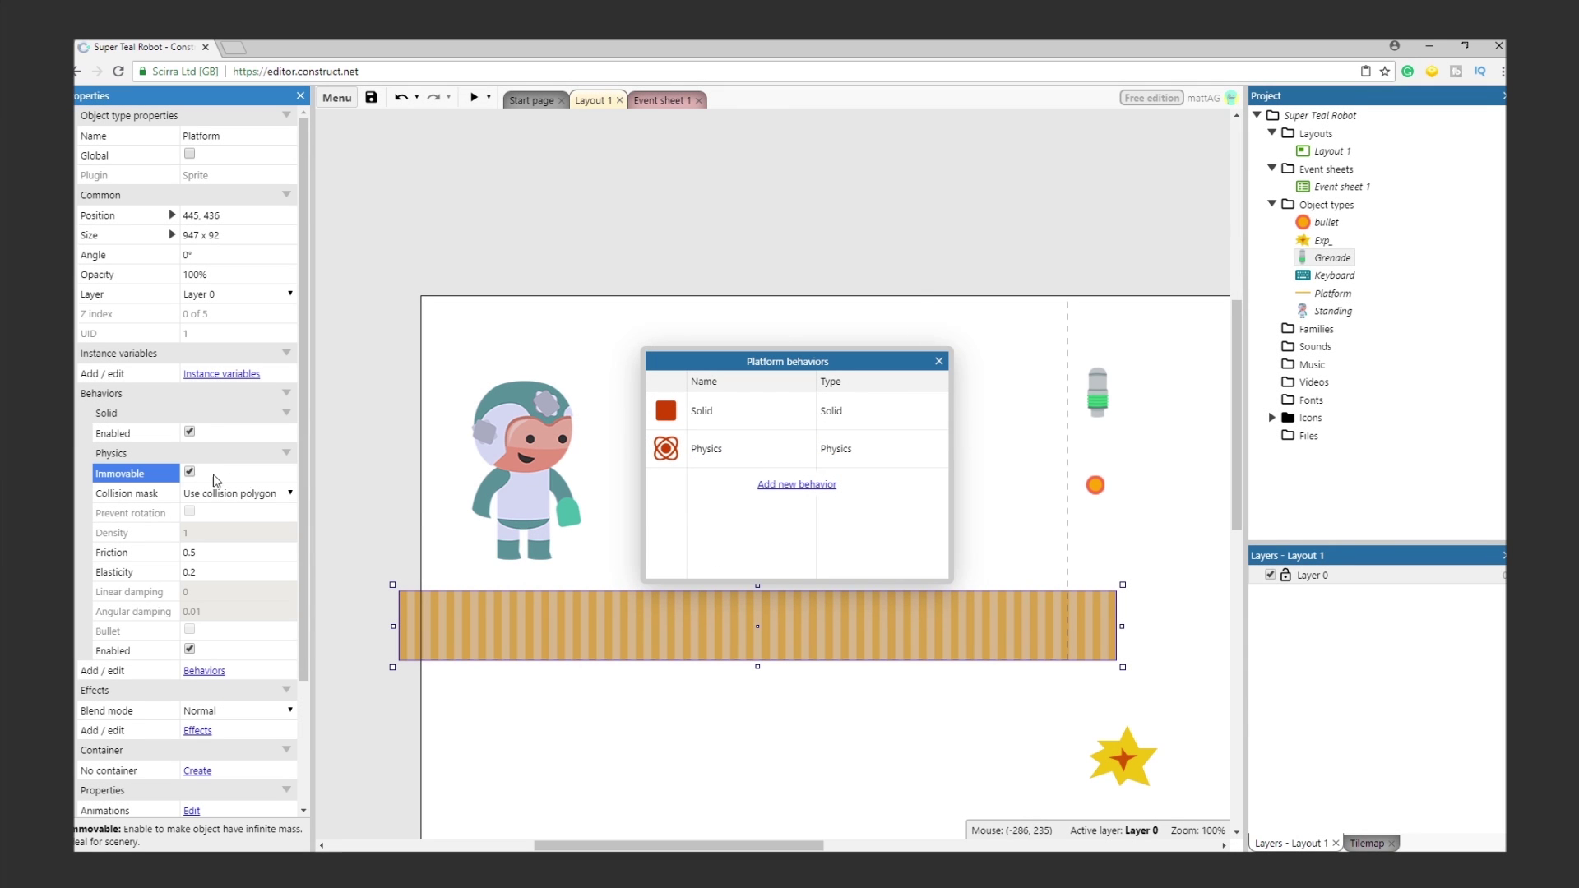
pyautogui.click(674, 102)
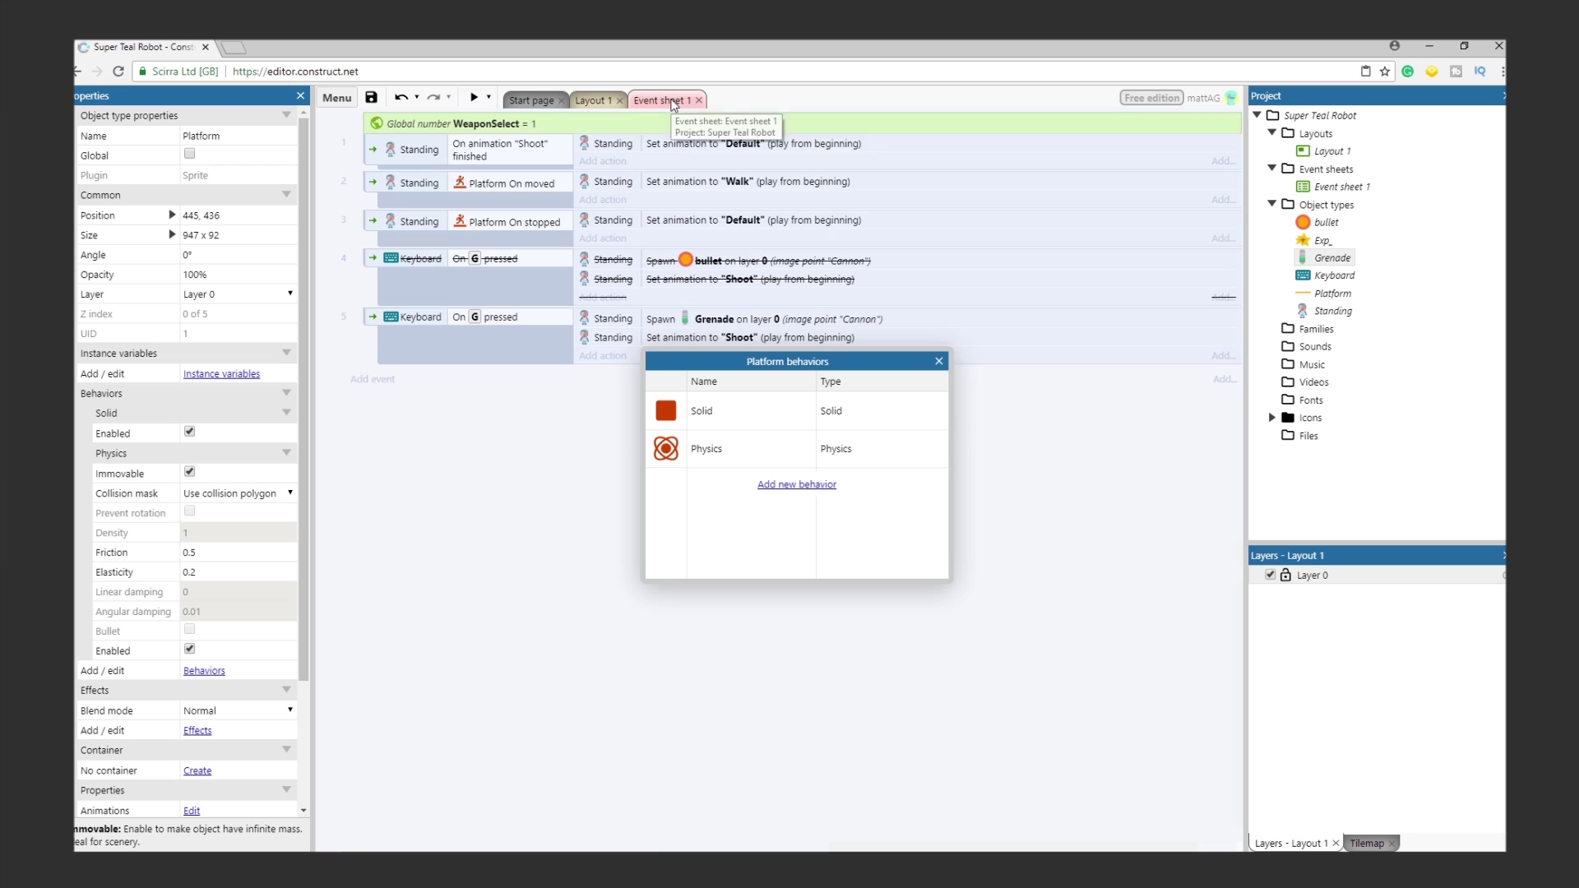
pyautogui.click(938, 361)
# Step: Add a Grenade 'Apply force at angle' action (force 1000, angle 300) to event 5, then preview
pyautogui.click(610, 358)
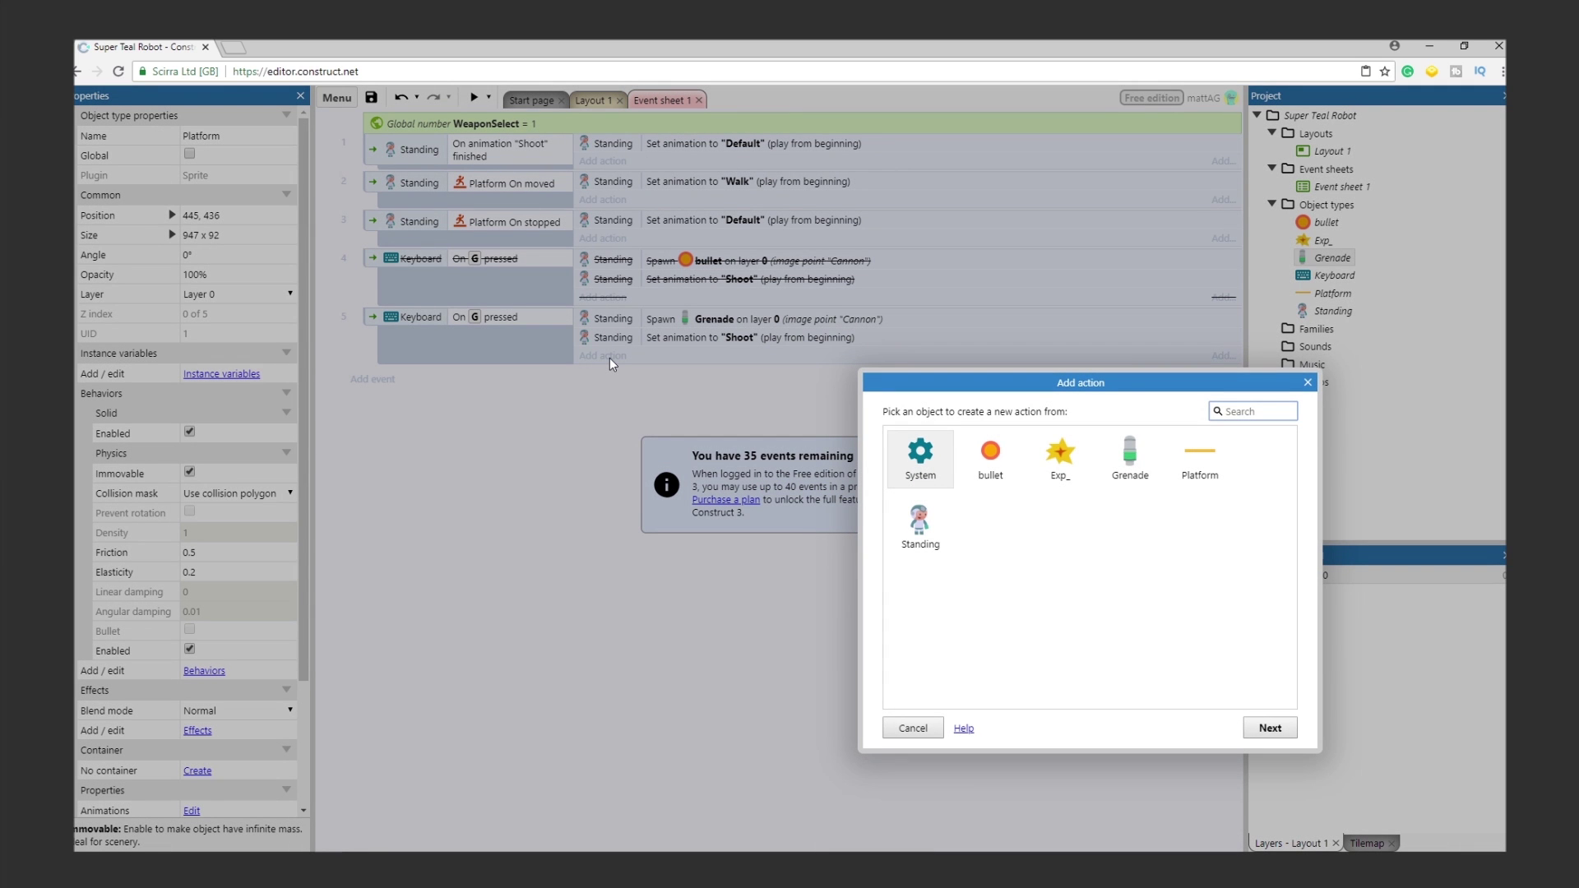
pyautogui.click(1133, 477)
pyautogui.click(1252, 728)
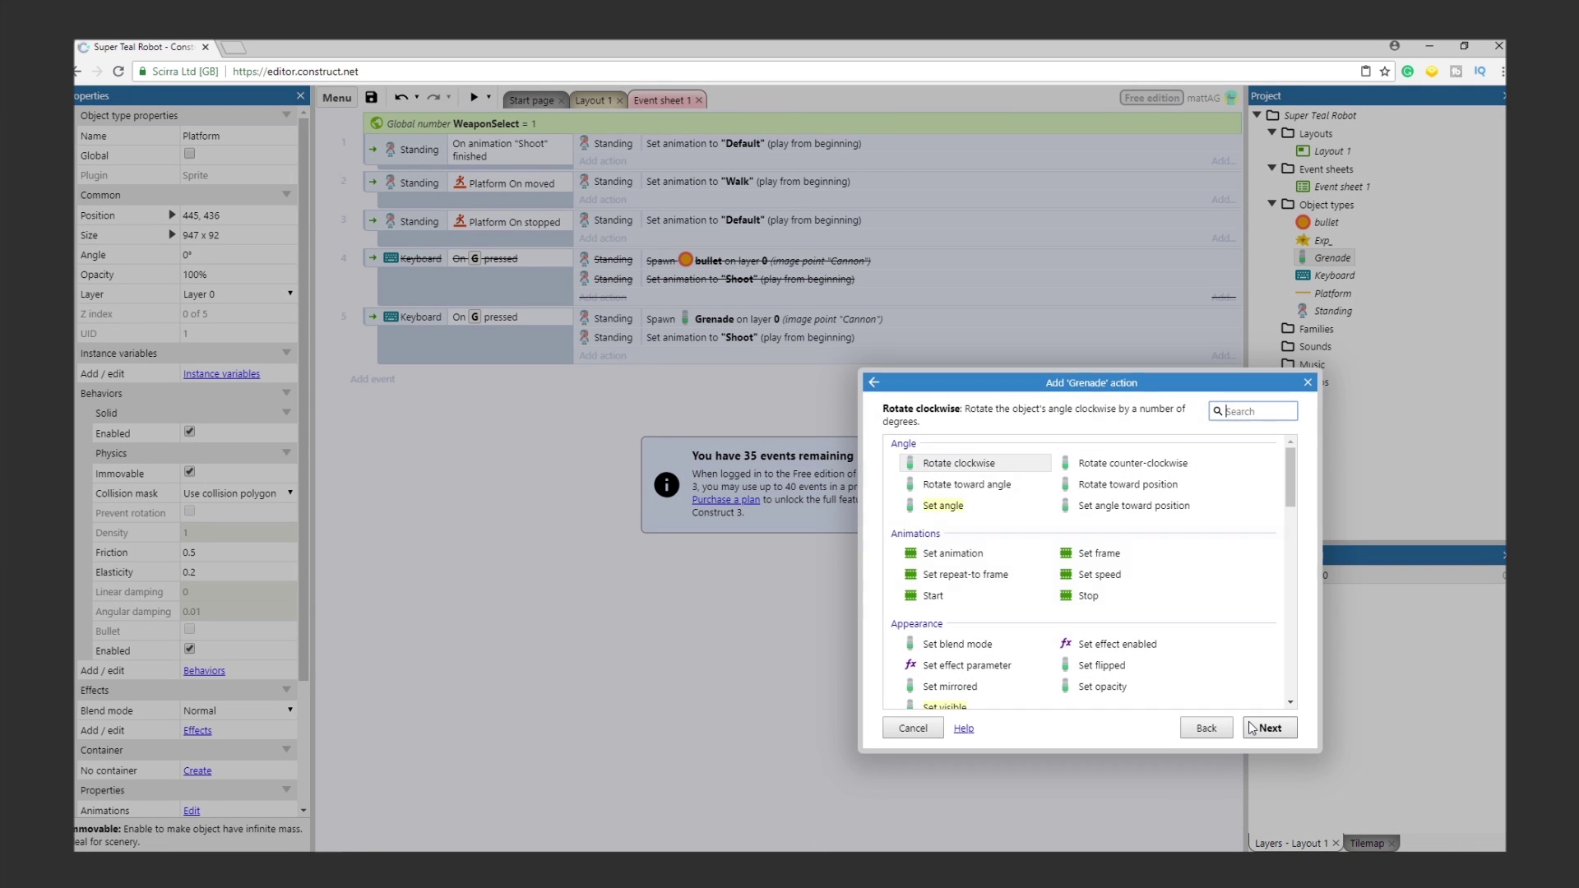
pyautogui.scroll(-6, 1291, 533)
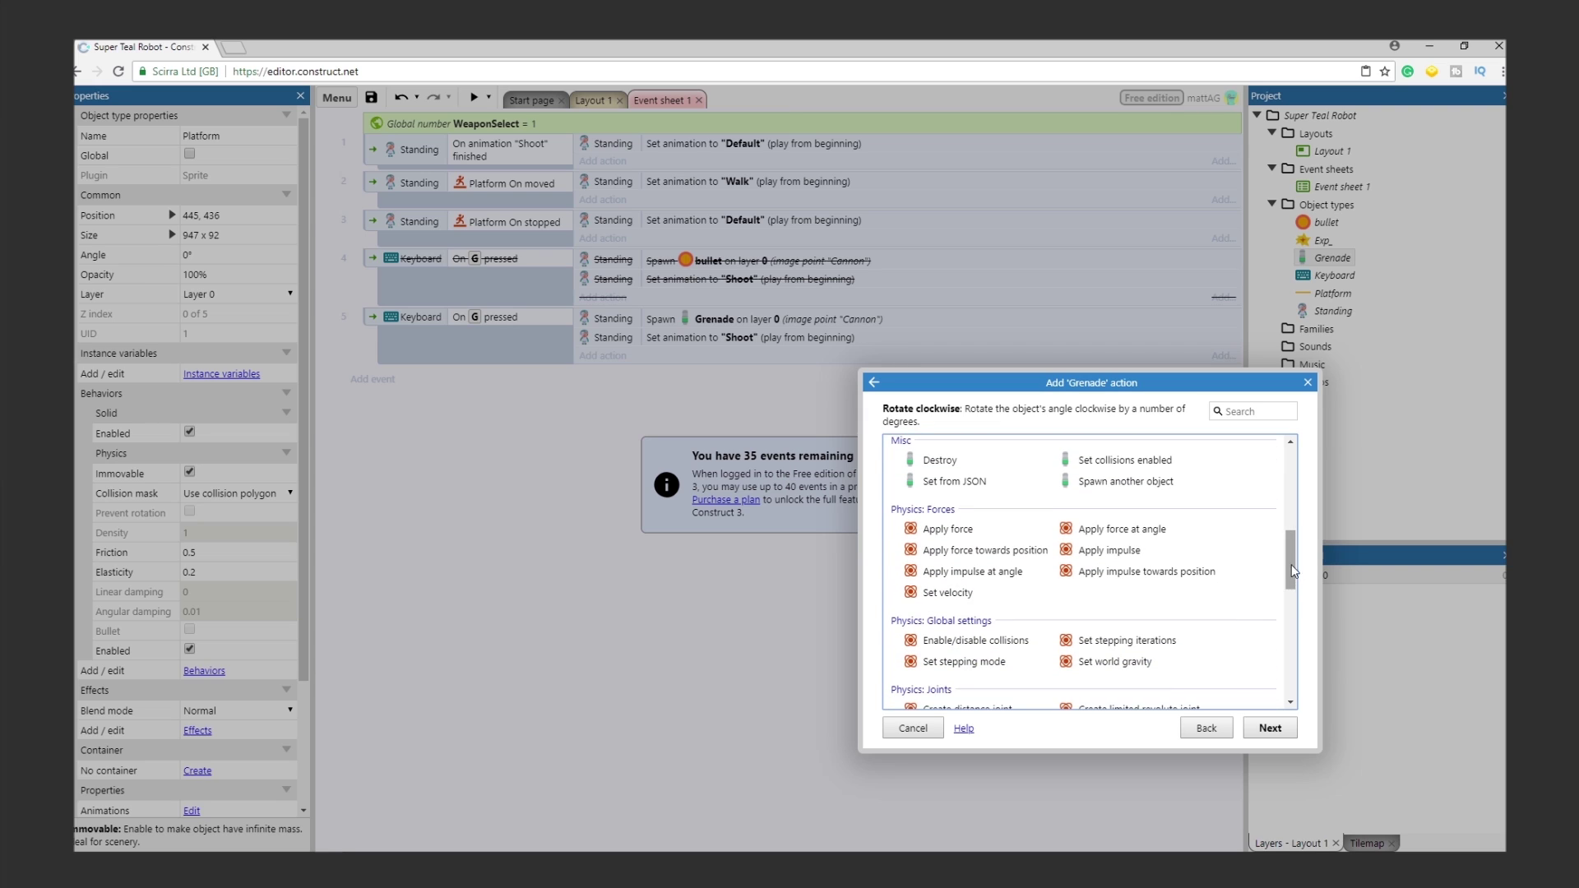
pyautogui.click(1201, 535)
pyautogui.click(1279, 730)
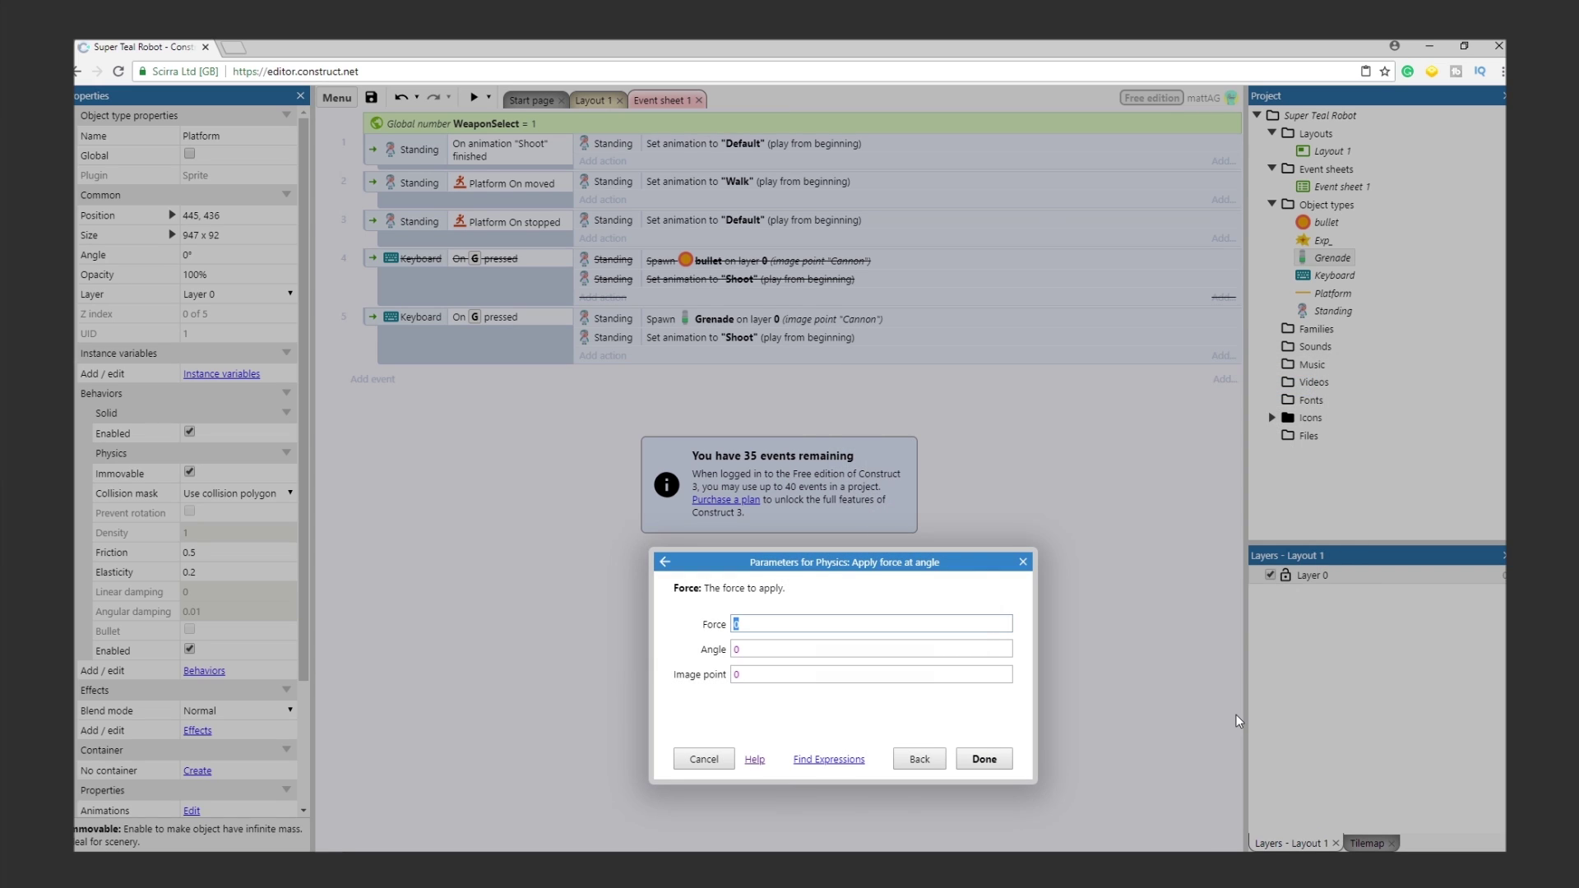
pyautogui.click(808, 648)
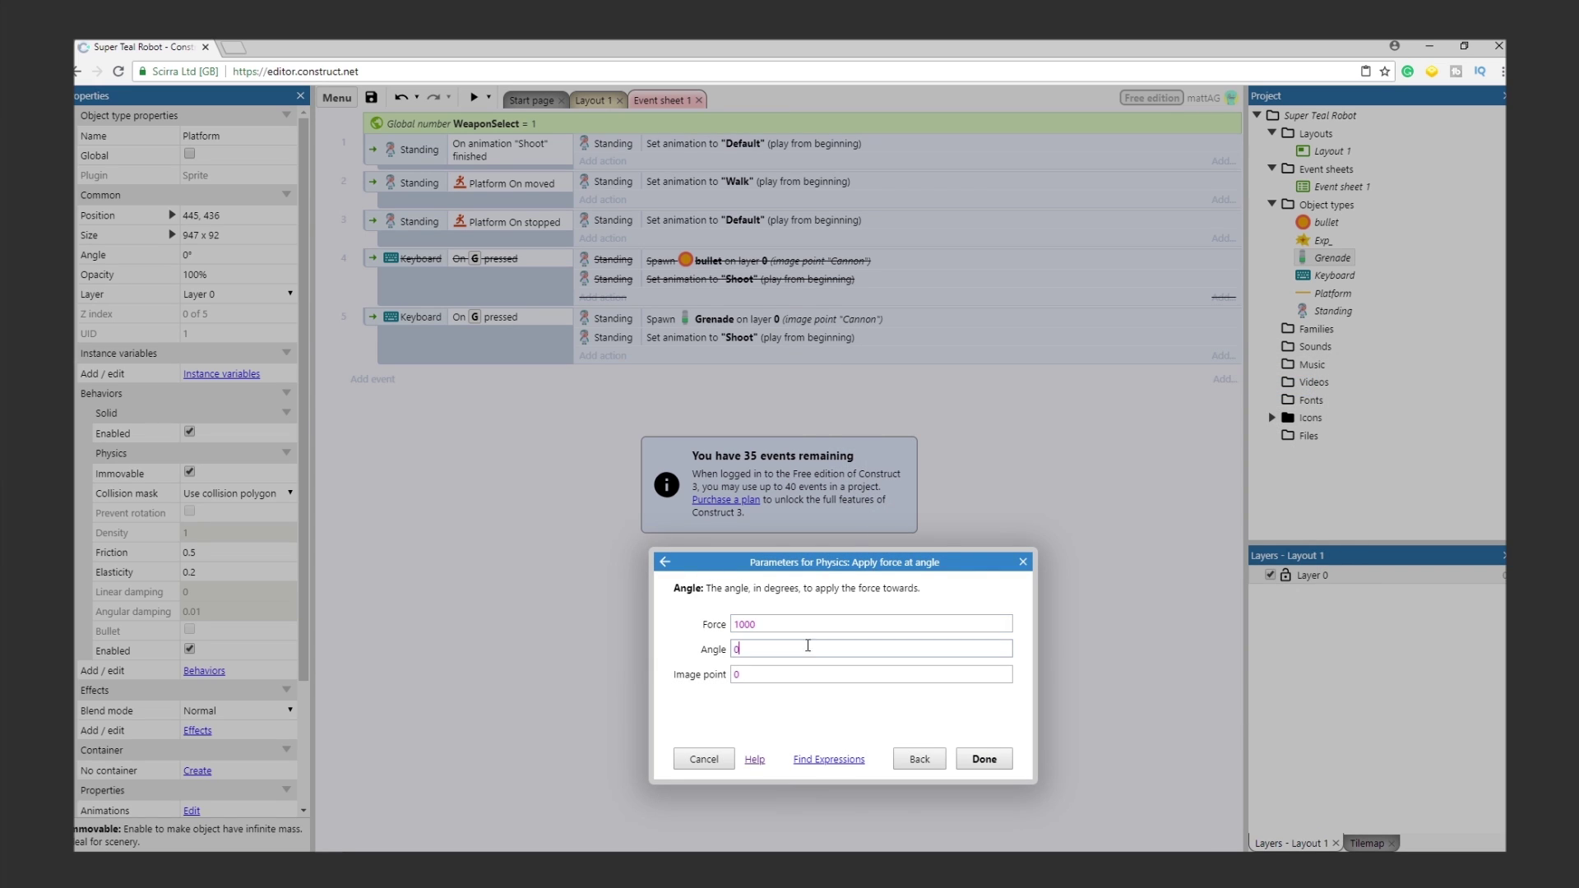
pyautogui.click(984, 758)
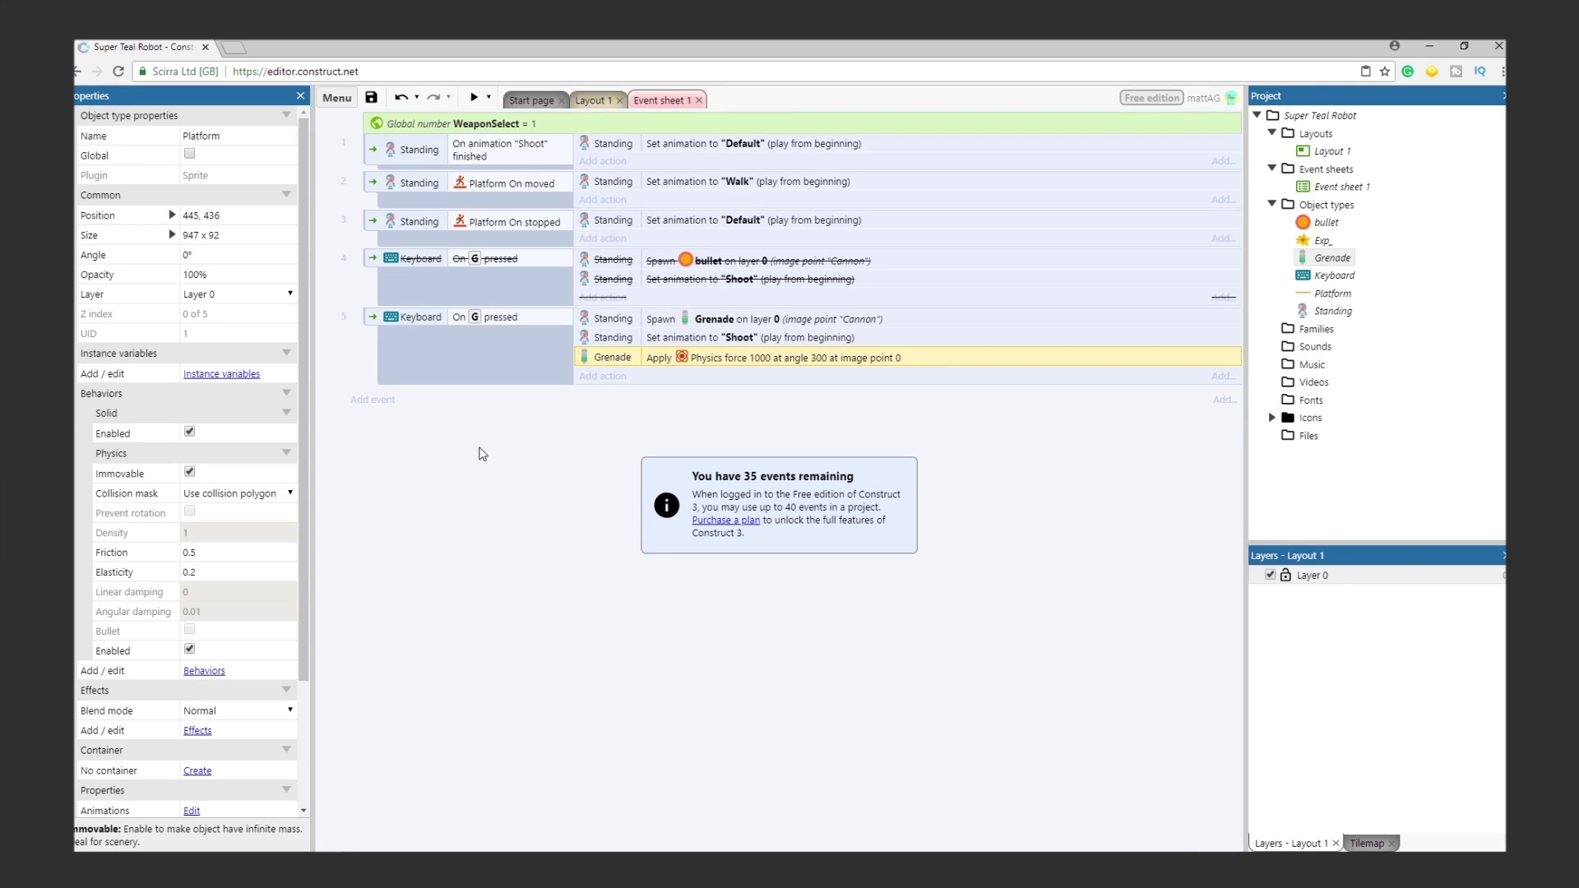
pyautogui.click(480, 451)
pyautogui.press('F5')
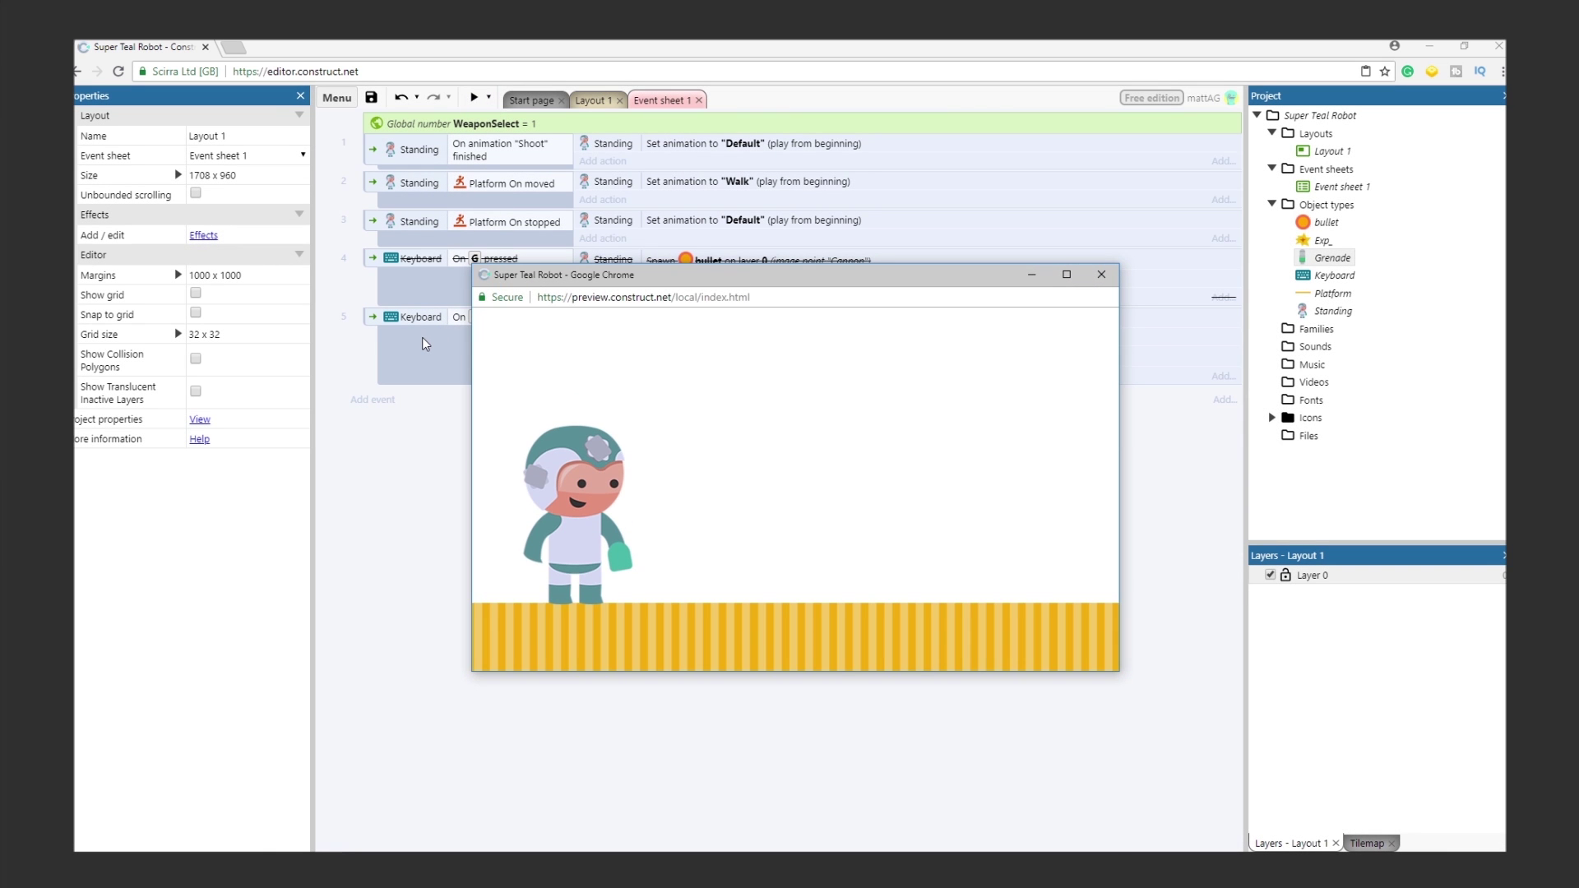
# Step: Throw a grenade with G in the preview, then close the preview window
pyautogui.press('g')
pyautogui.press('g')
pyautogui.press('g')
pyautogui.press('g')
pyautogui.press('g')
pyautogui.press('g')
pyautogui.press('g')
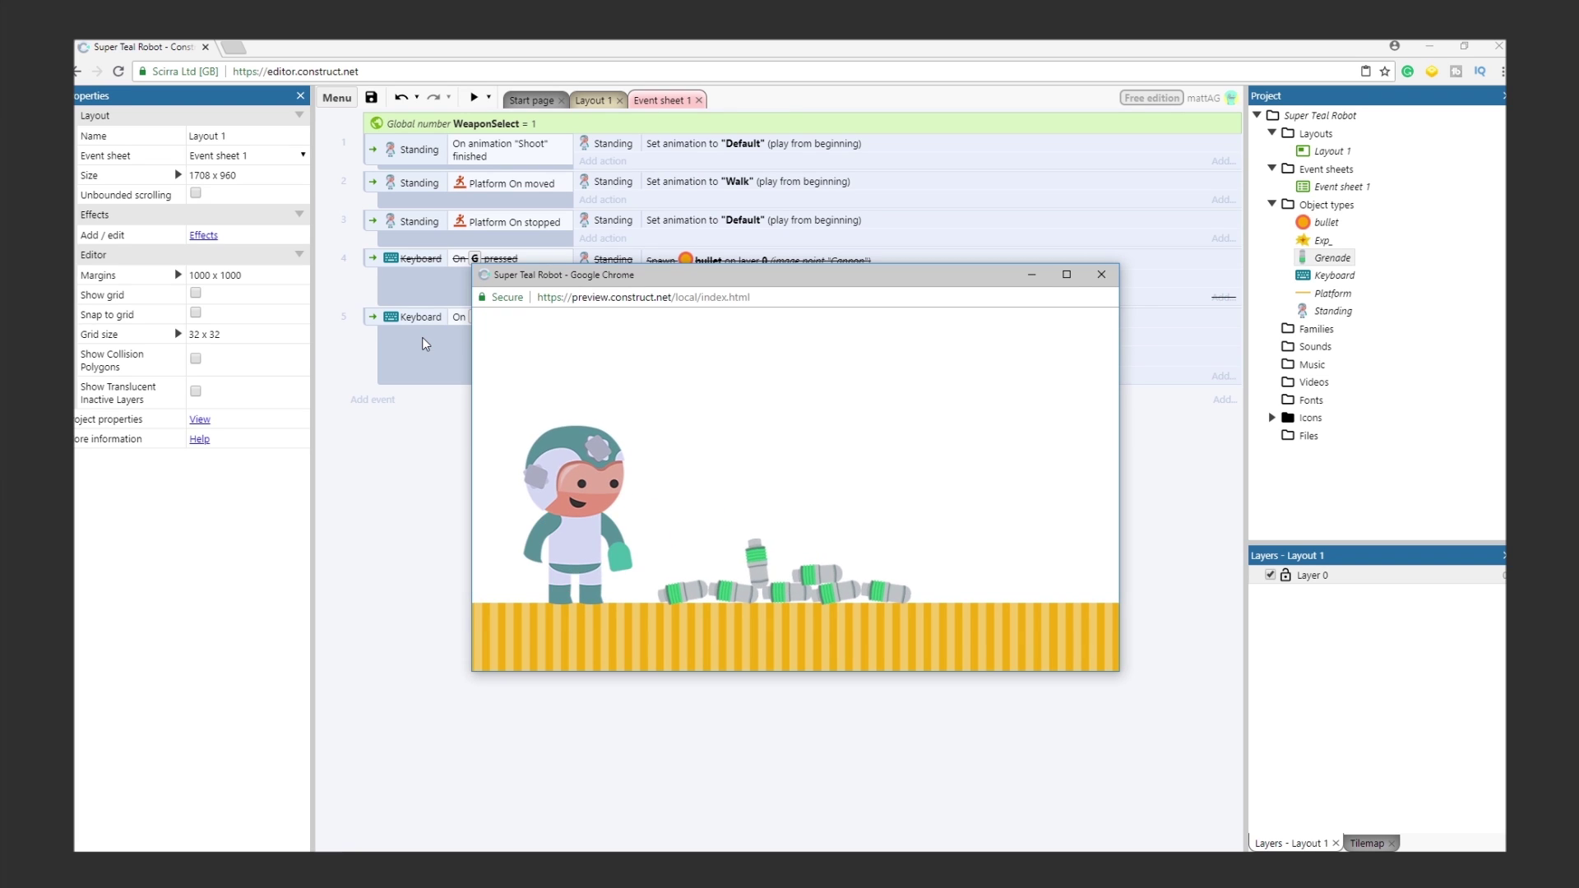
pyautogui.click(1102, 274)
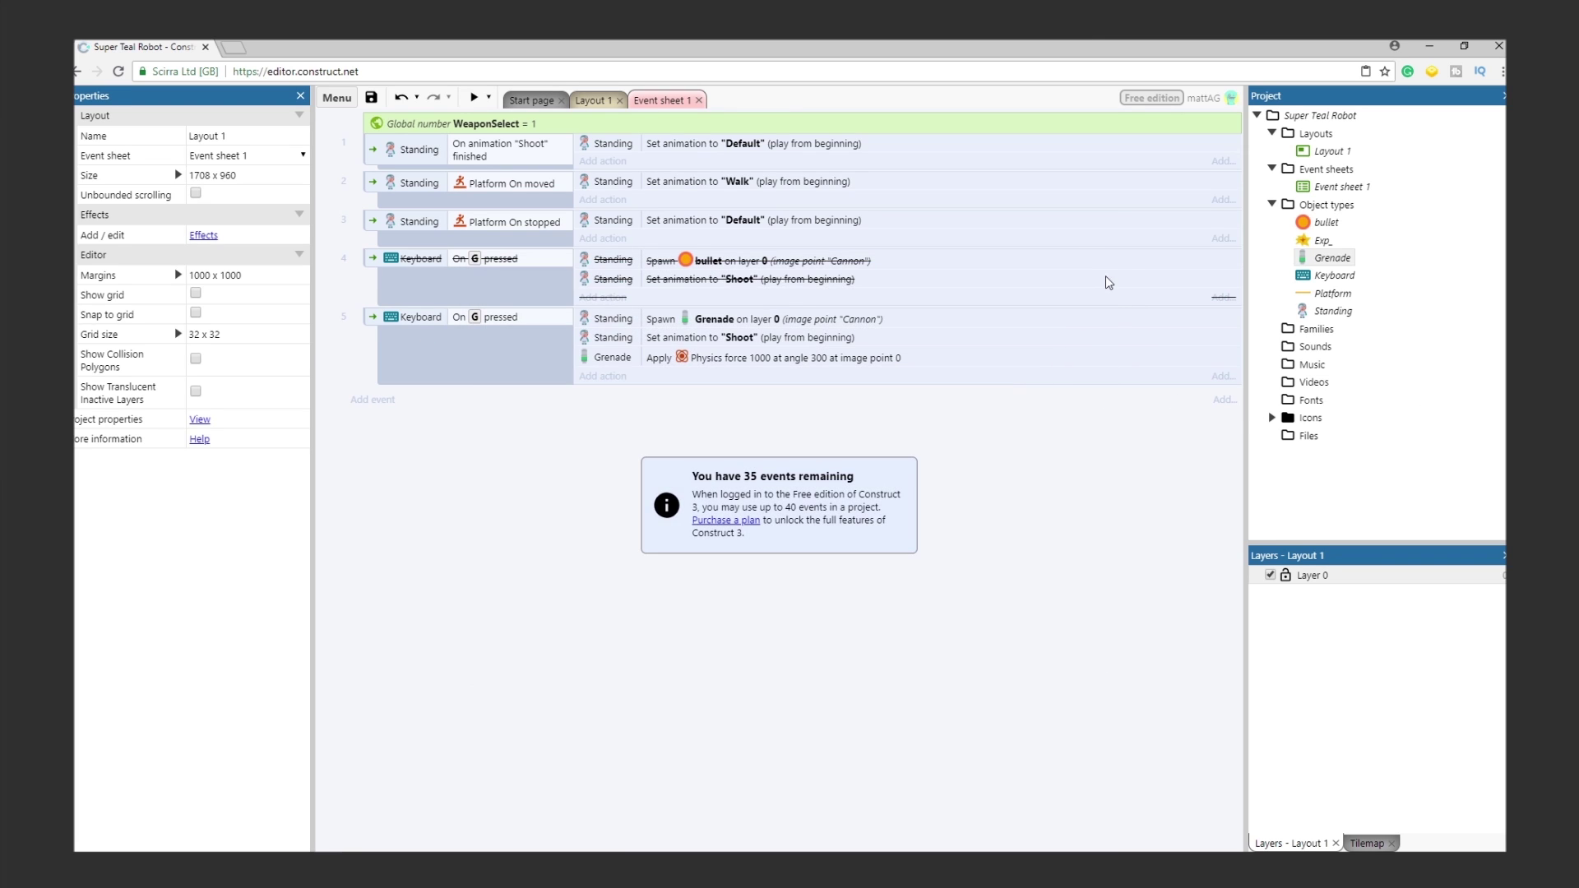
# Step: Add a Grenade On created event whose first action waits 2.5 seconds
pyautogui.click(387, 400)
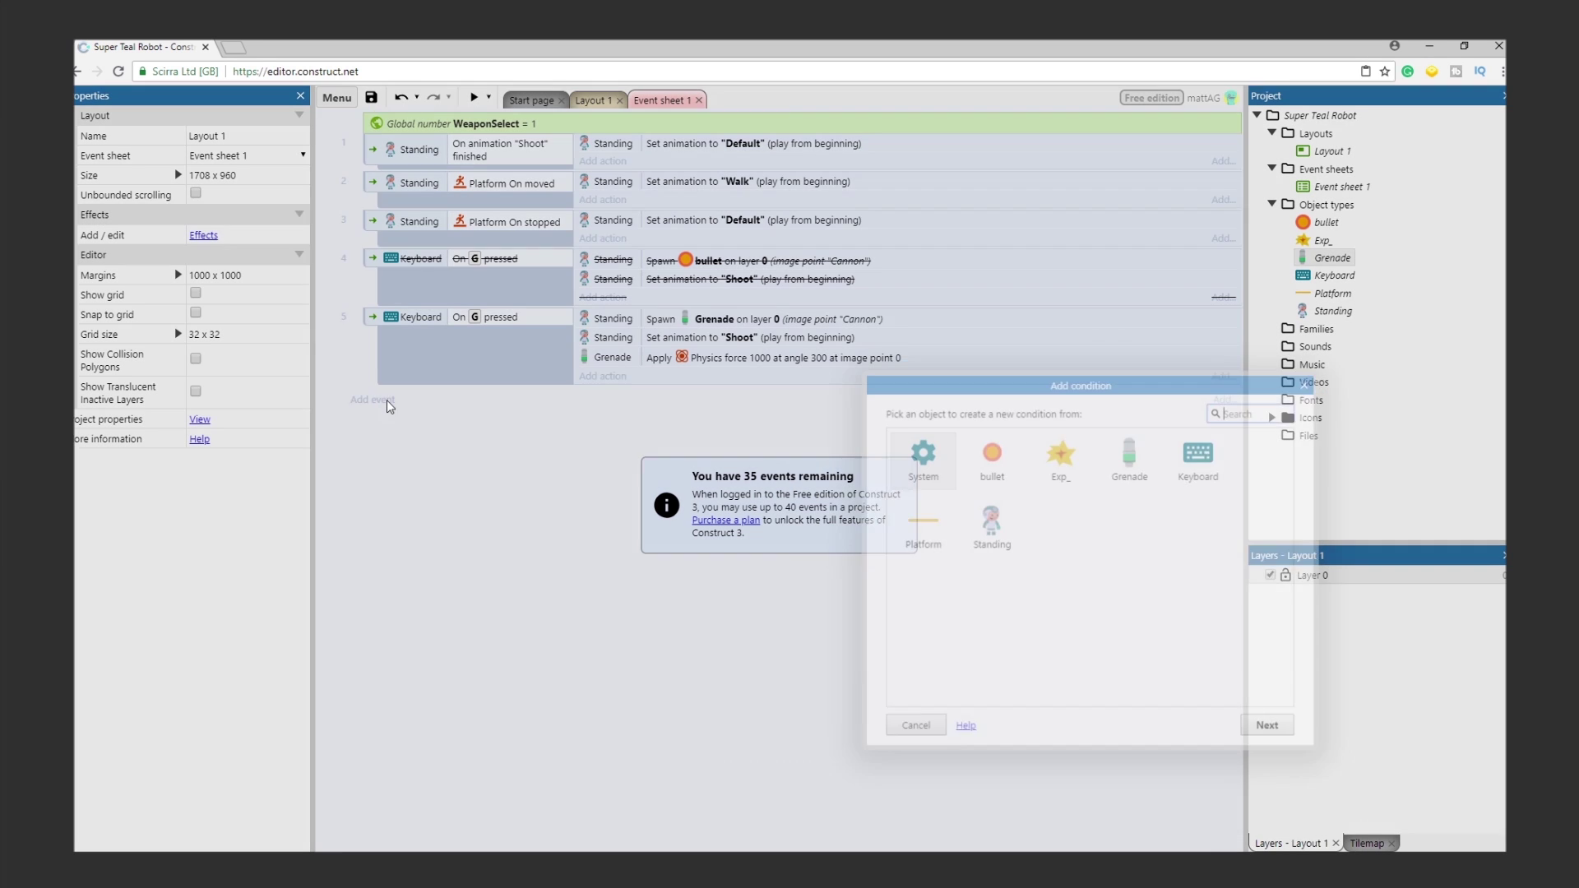
pyautogui.doubleClick(1128, 457)
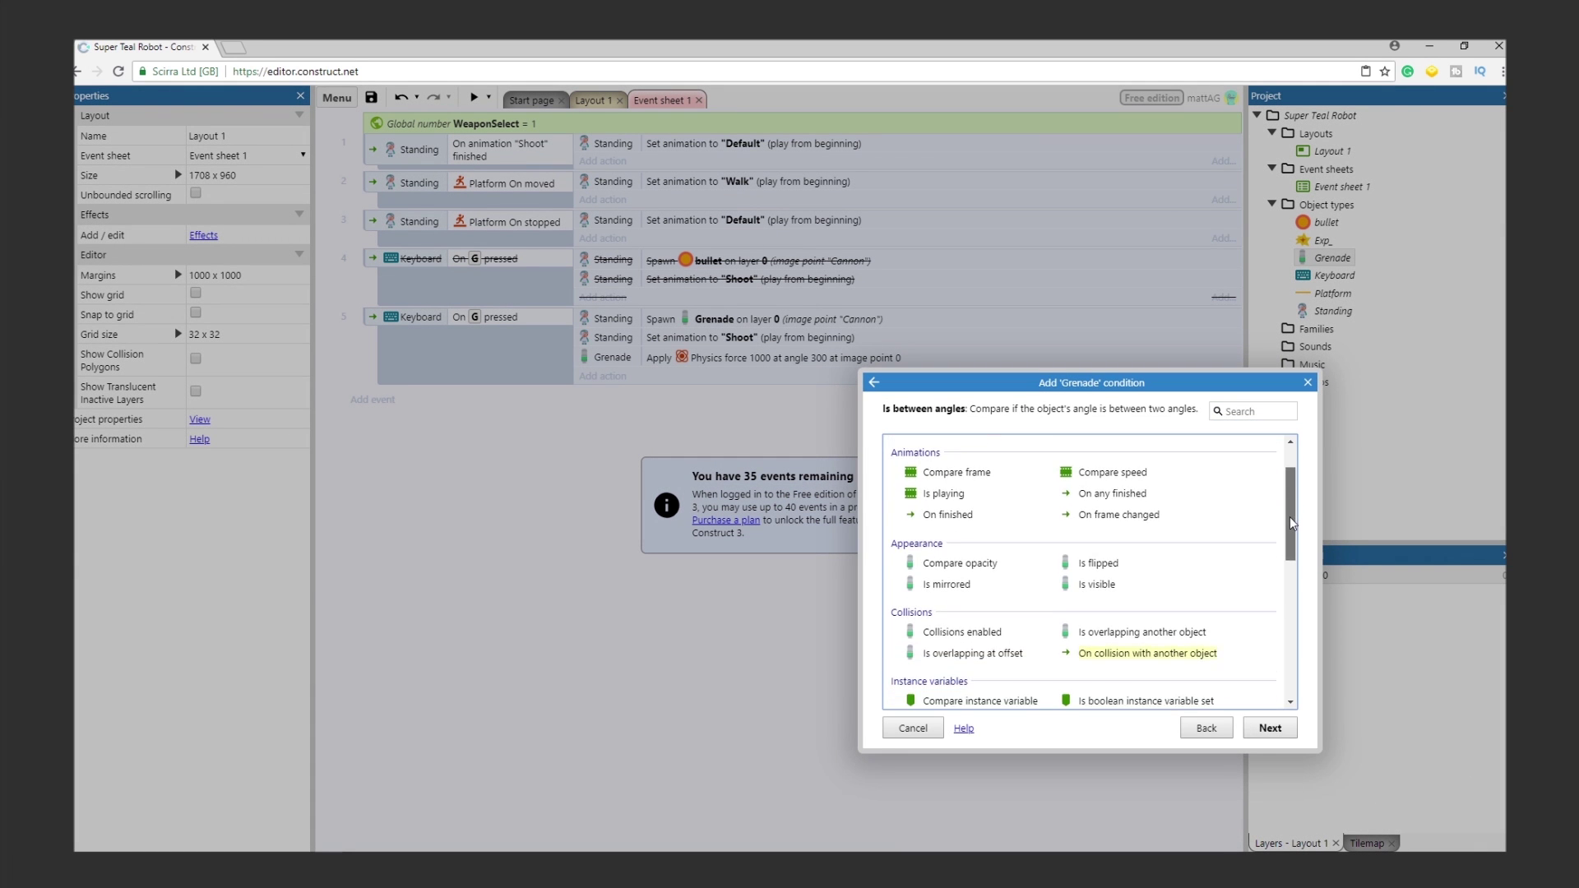
pyautogui.scroll(-3, 1290, 517)
pyautogui.click(1005, 647)
pyautogui.click(1268, 730)
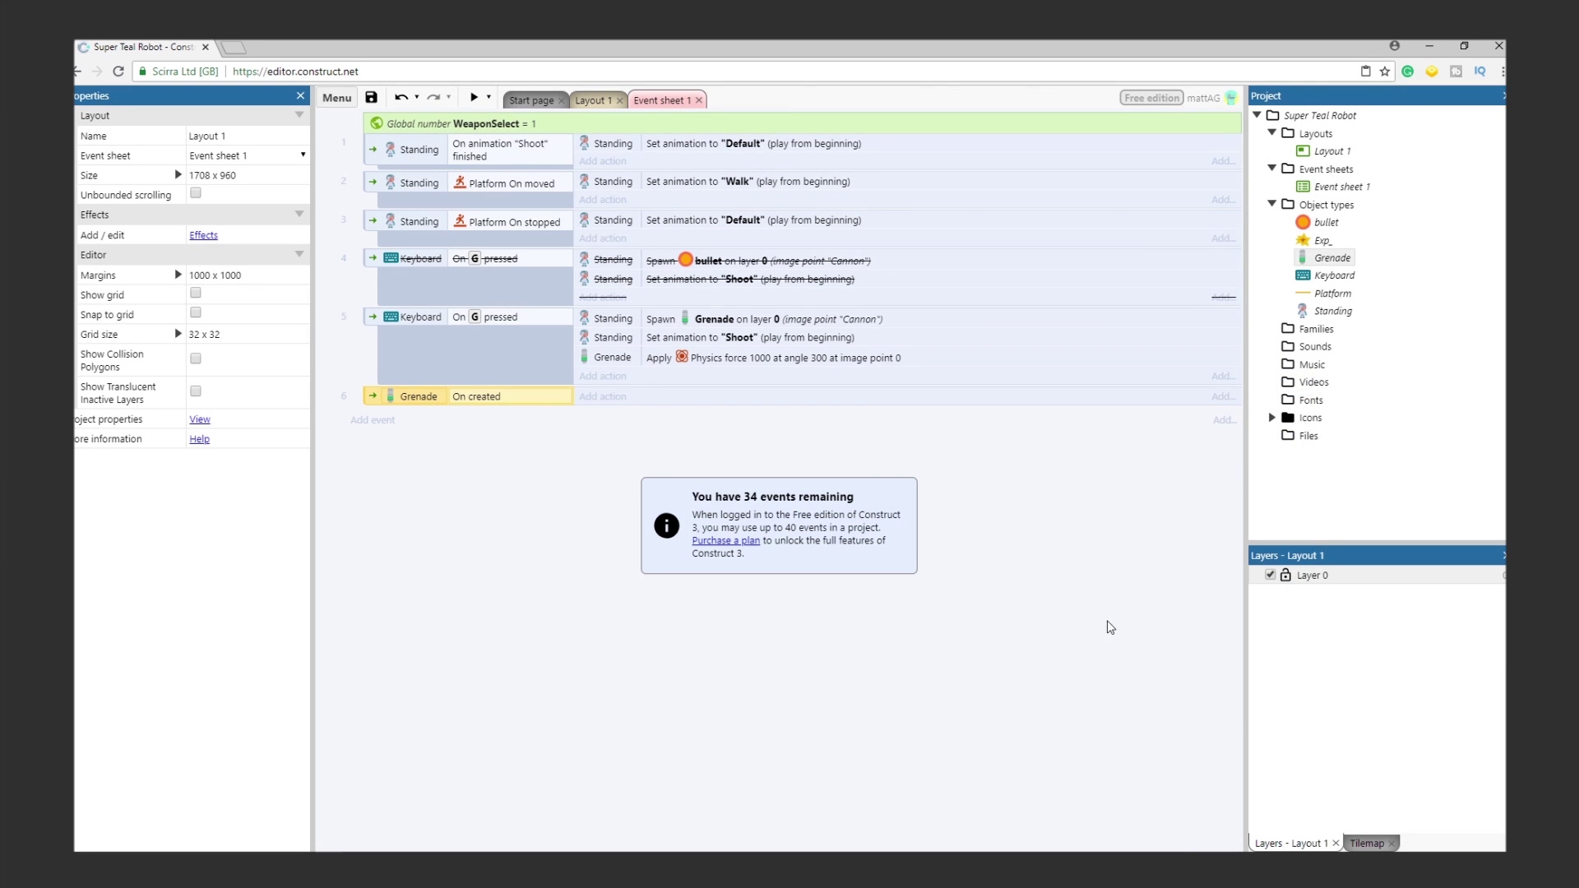
pyautogui.click(598, 400)
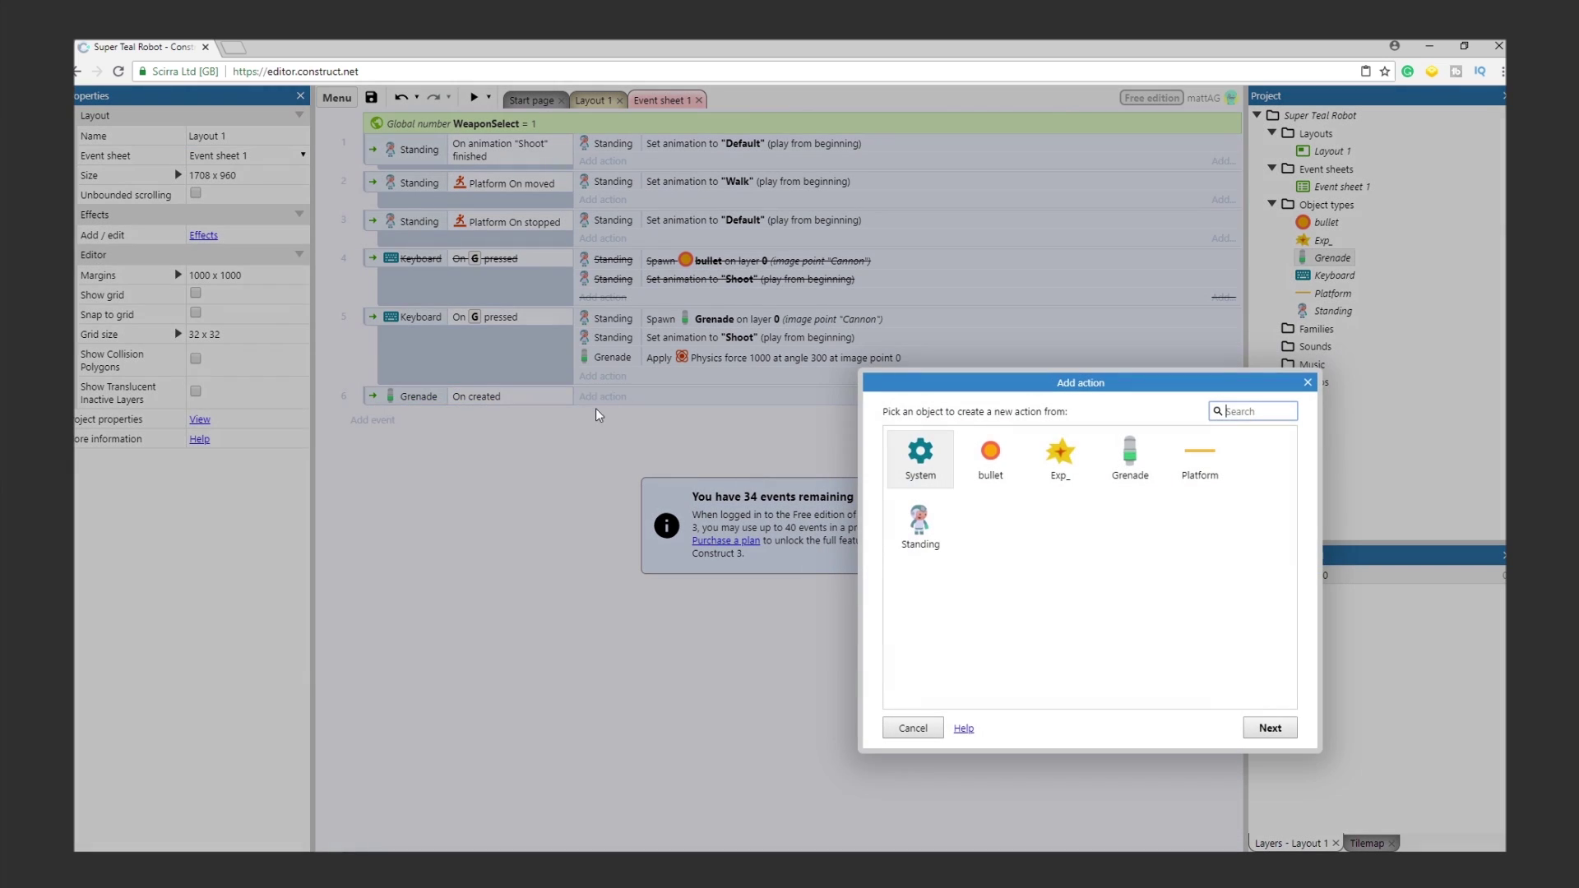
pyautogui.doubleClick(917, 476)
pyautogui.moveTo(1290, 498); pyautogui.dragTo(1305, 662)
pyautogui.click(1112, 677)
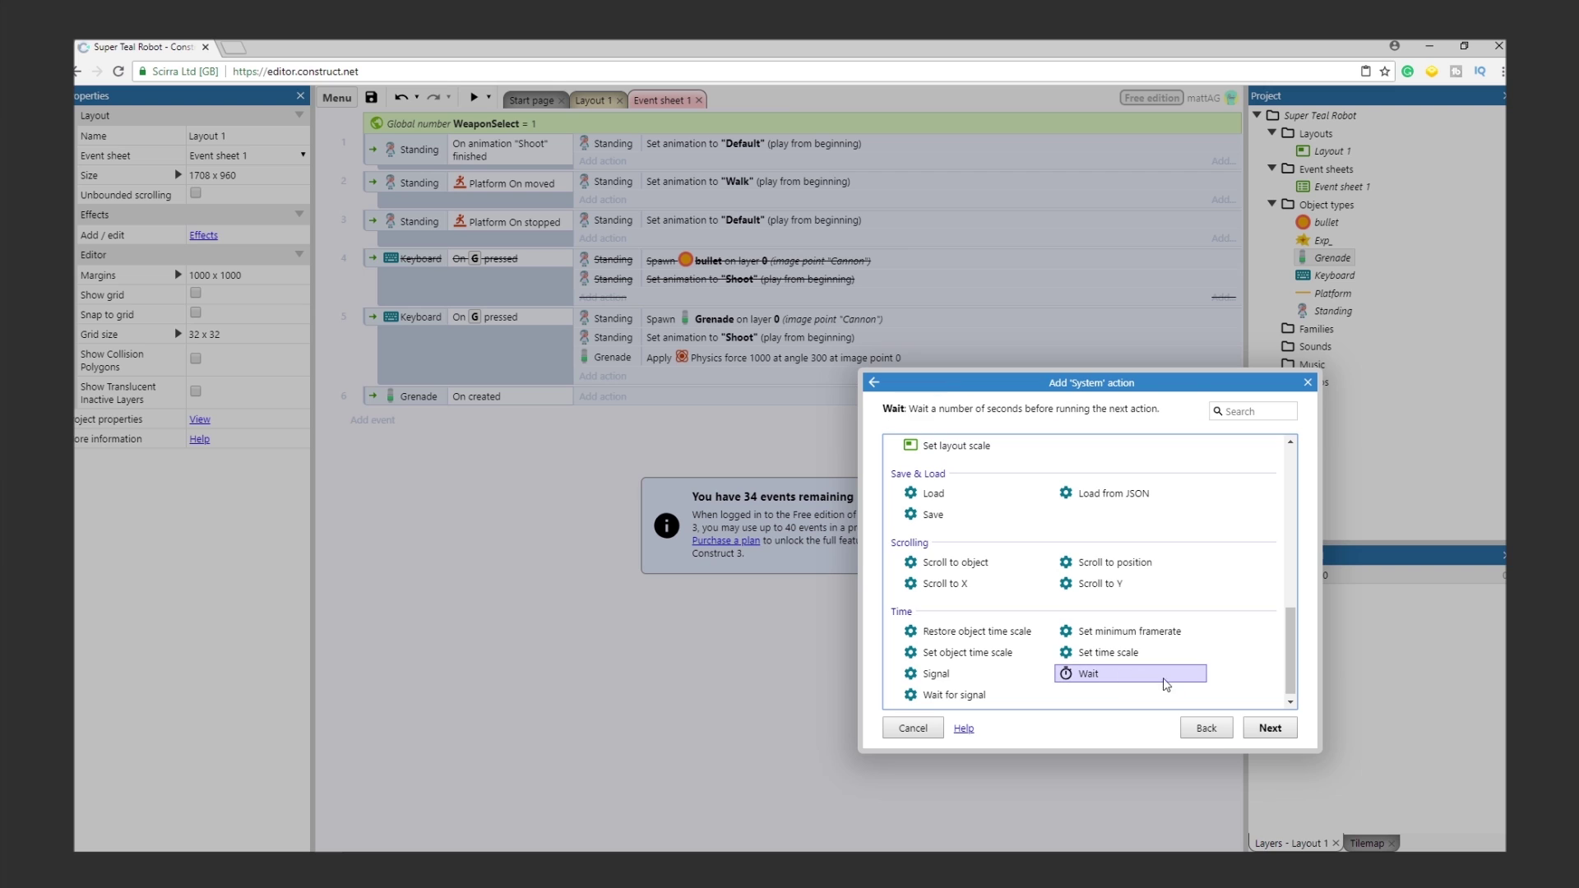
pyautogui.click(1267, 730)
pyautogui.write('2.5')
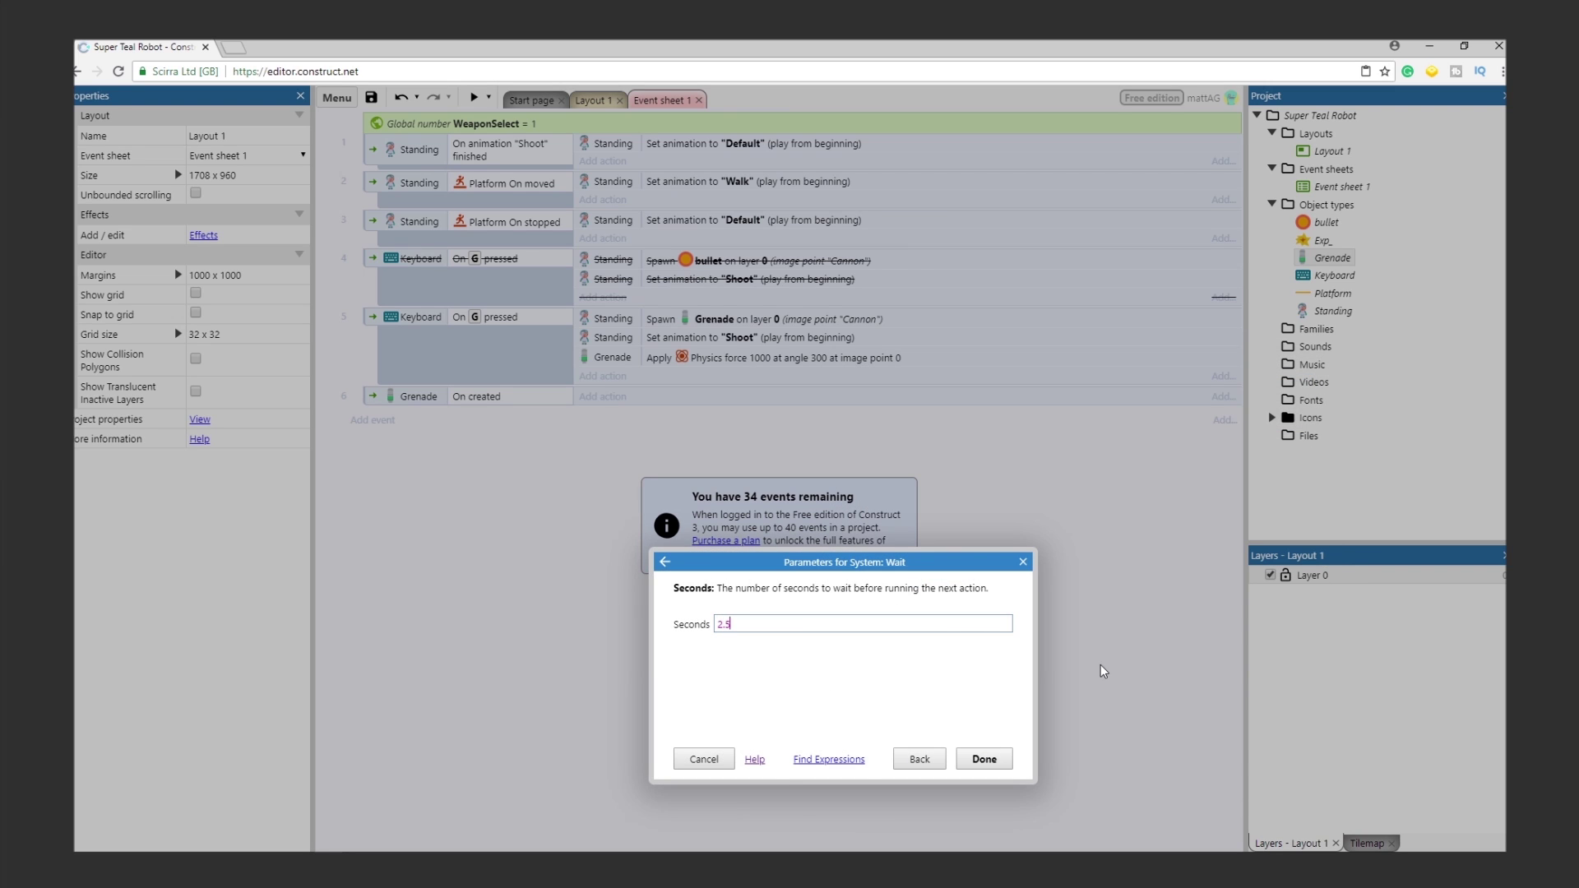
pyautogui.click(981, 760)
# Step: Apply a Grenade physics force of 2000 at angle 270
pyautogui.click(603, 414)
pyautogui.doubleClick(1128, 453)
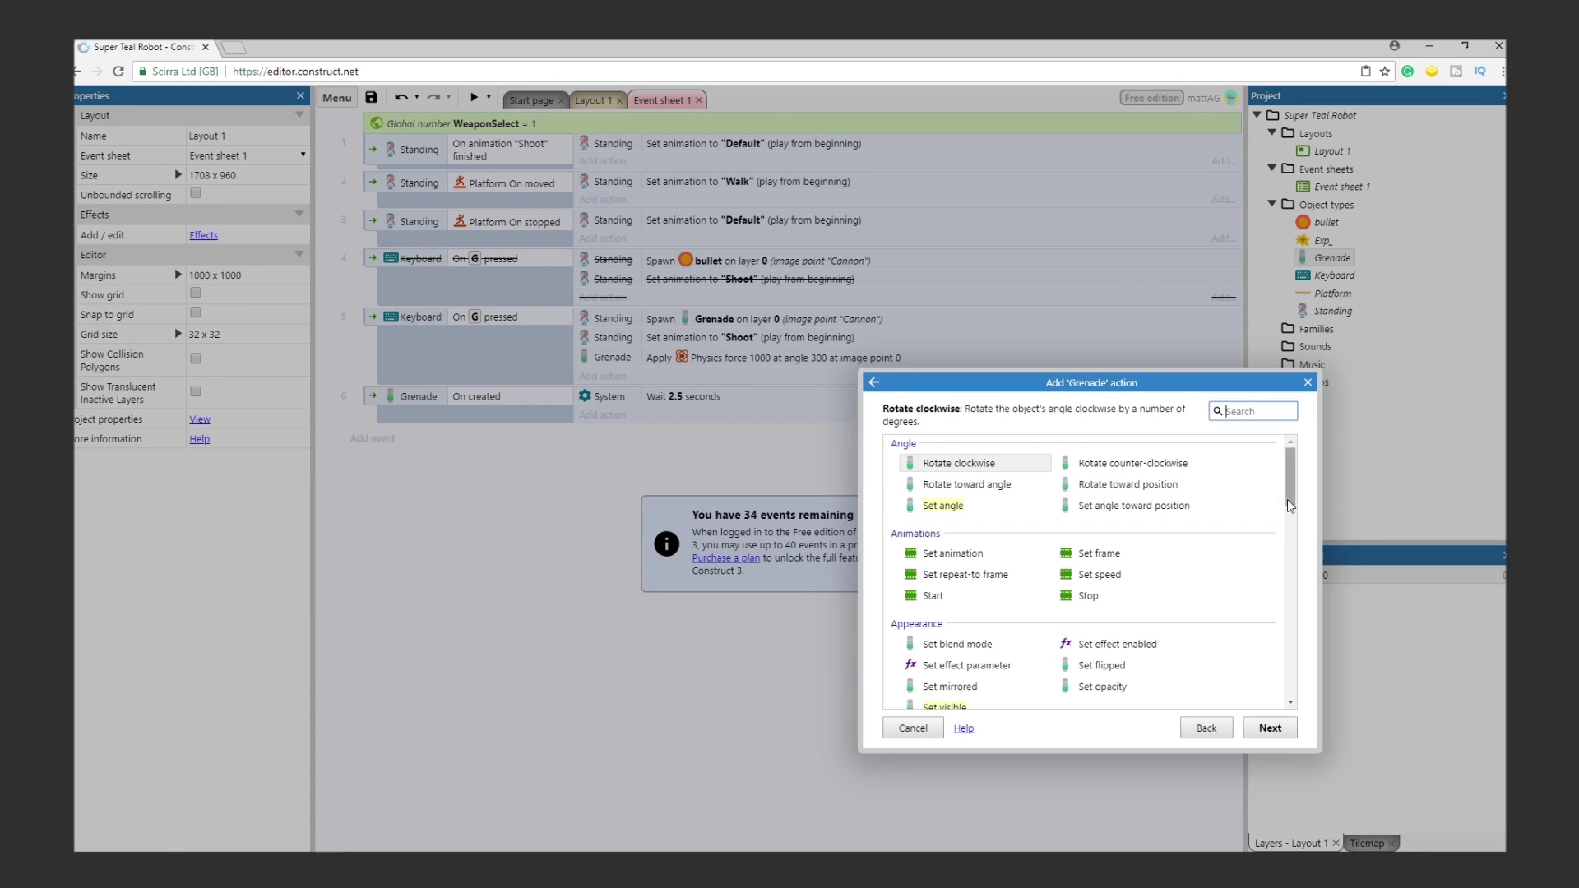
pyautogui.moveTo(1288, 500); pyautogui.dragTo(1295, 567)
pyautogui.click(1061, 605)
pyautogui.click(1255, 730)
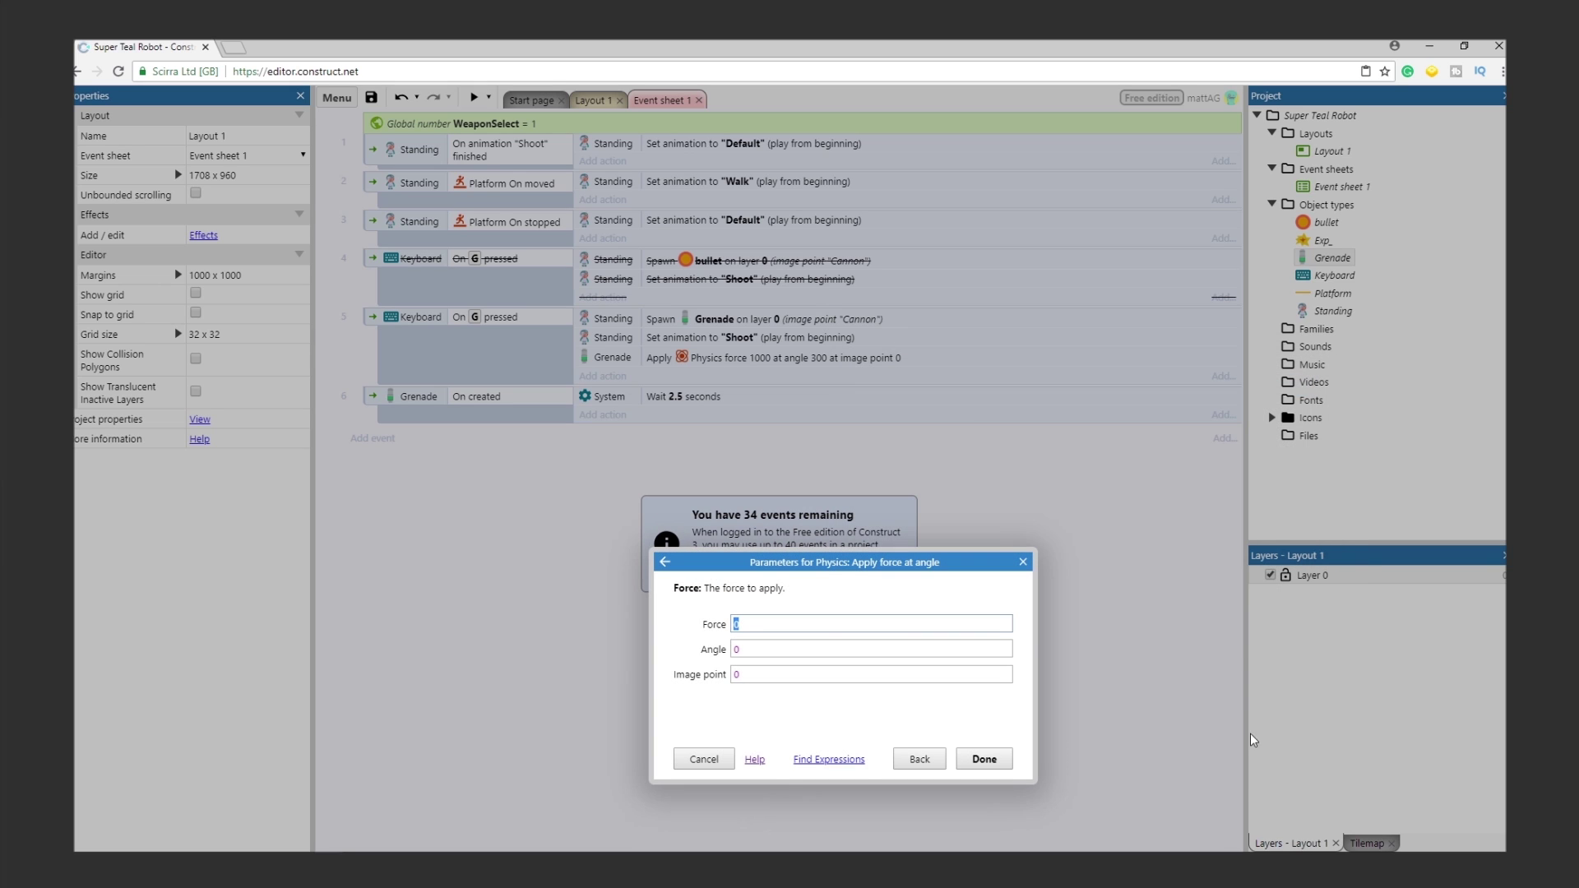
pyautogui.click(733, 652)
pyautogui.write('270')
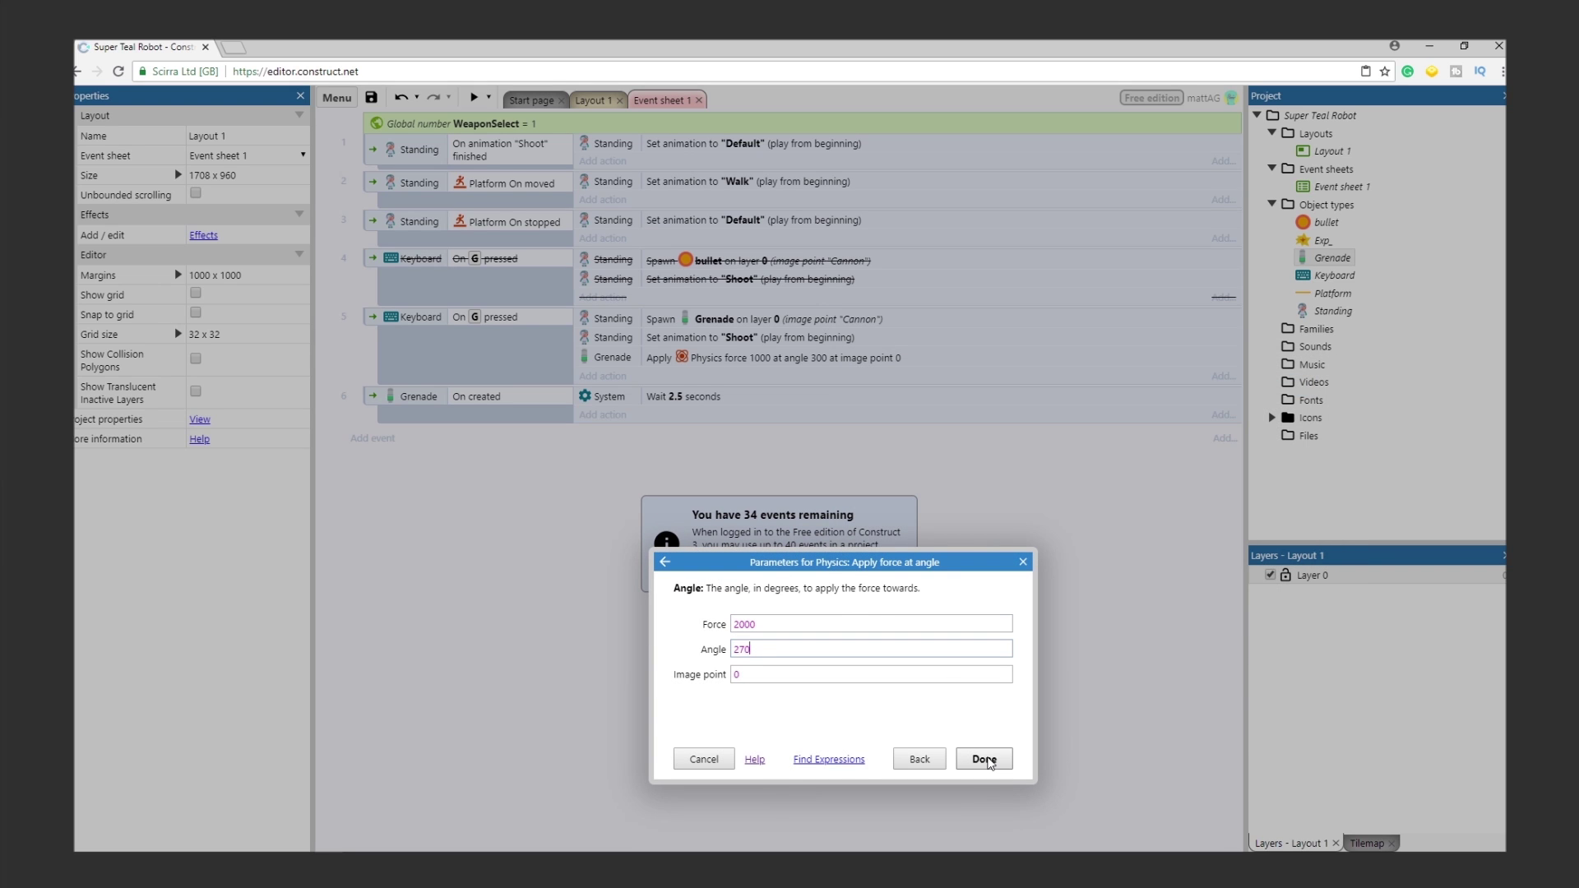
pyautogui.click(985, 759)
# Step: Add a System Wait of 0.3 seconds to event 6
pyautogui.click(597, 436)
pyautogui.doubleClick(917, 554)
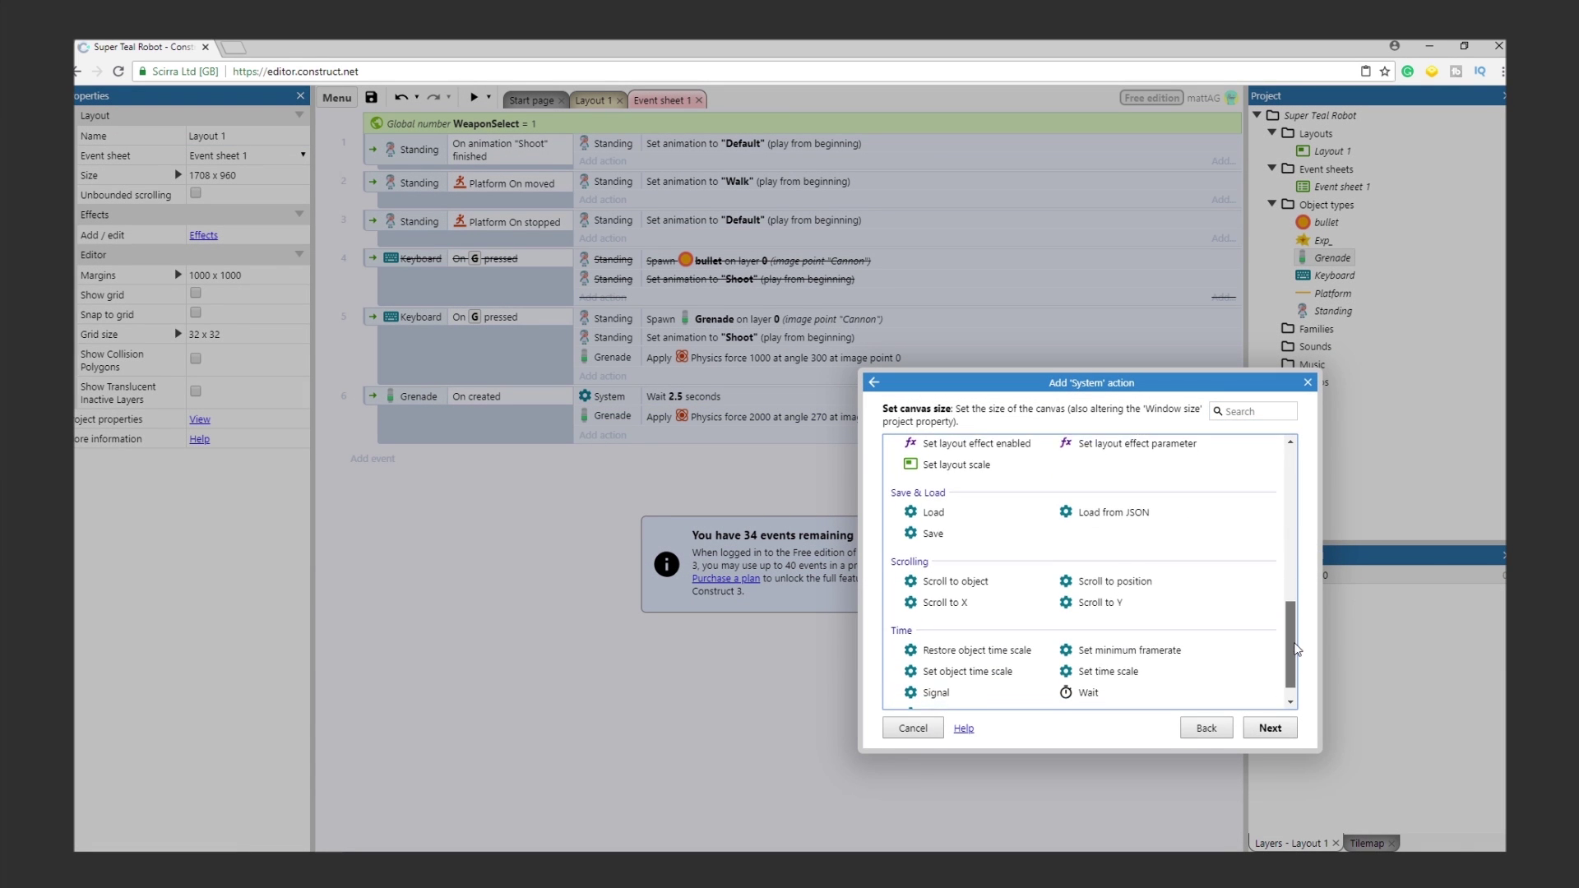
pyautogui.scroll(-2, 1094, 625)
pyautogui.click(1075, 719)
pyautogui.click(1271, 728)
pyautogui.write('0.3')
pyautogui.click(985, 759)
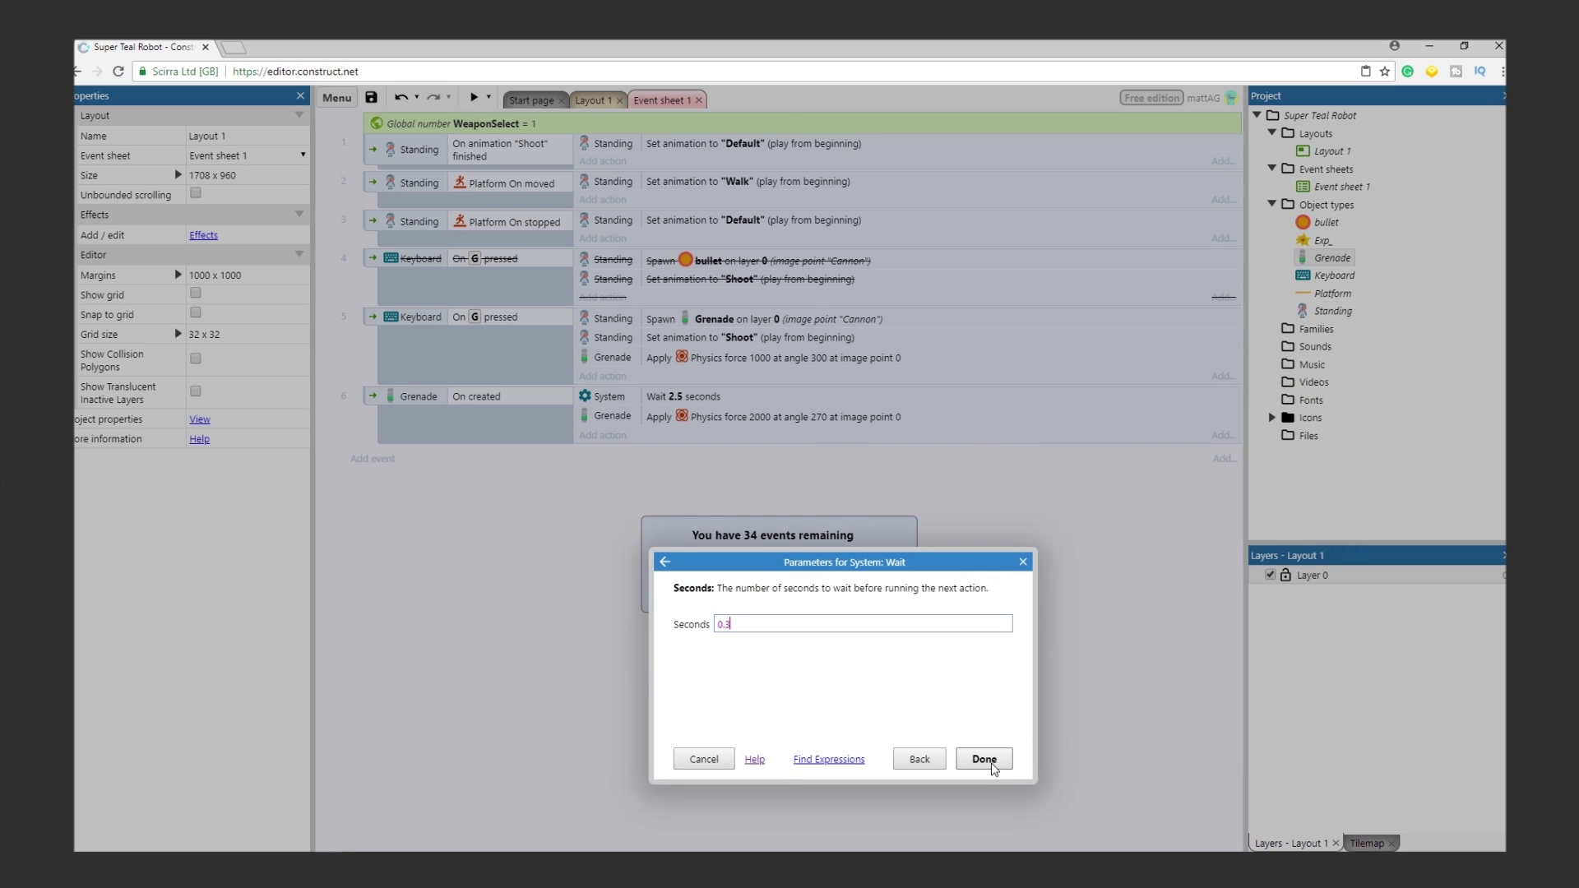
# Step: Make the grenade spawn Exp_ on layer 0
pyautogui.click(603, 453)
pyautogui.doubleClick(1130, 461)
pyautogui.scroll(-2, 1285, 502)
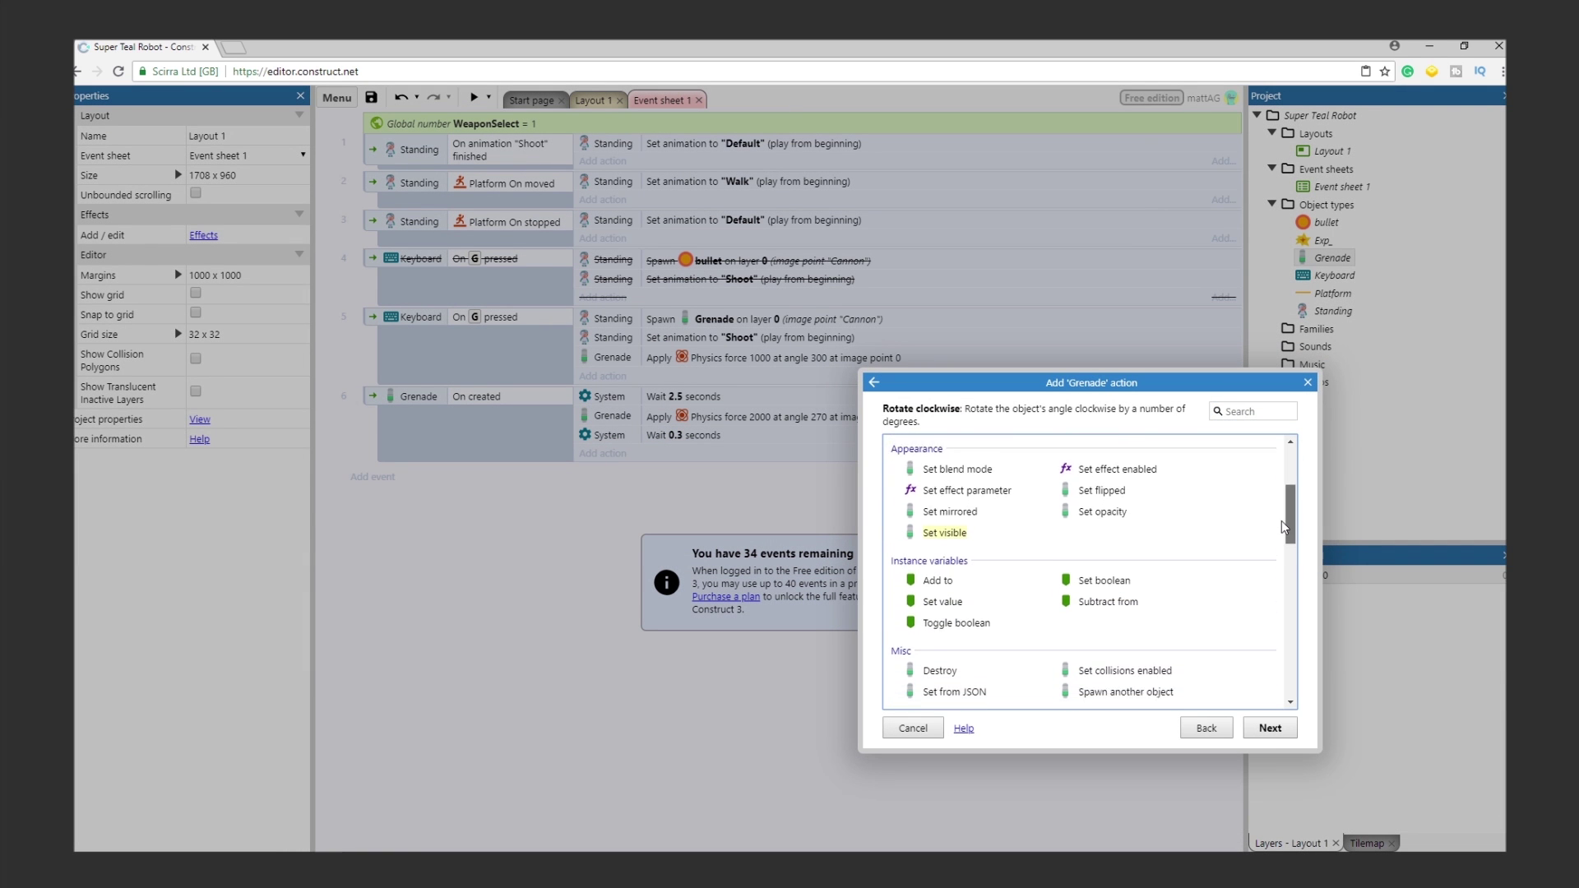
pyautogui.doubleClick(1128, 649)
pyautogui.click(927, 633)
pyautogui.click(773, 388)
pyautogui.click(864, 592)
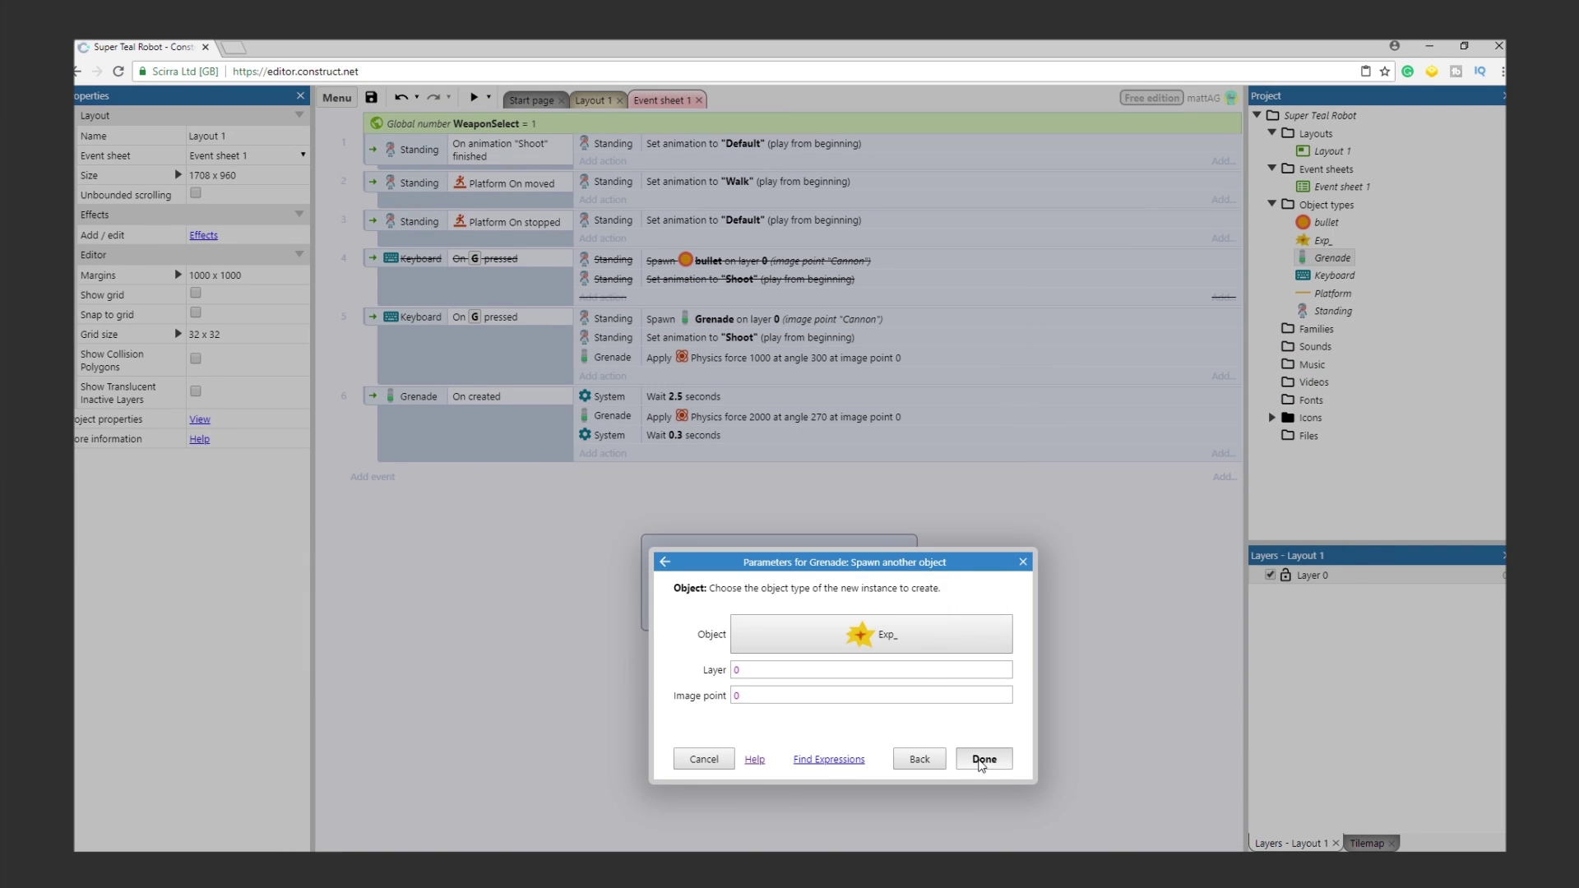
pyautogui.click(985, 759)
# Step: Add a Grenade Destroy action to end event 6
pyautogui.click(604, 474)
pyautogui.doubleClick(1131, 461)
pyautogui.scroll(-3, 1288, 471)
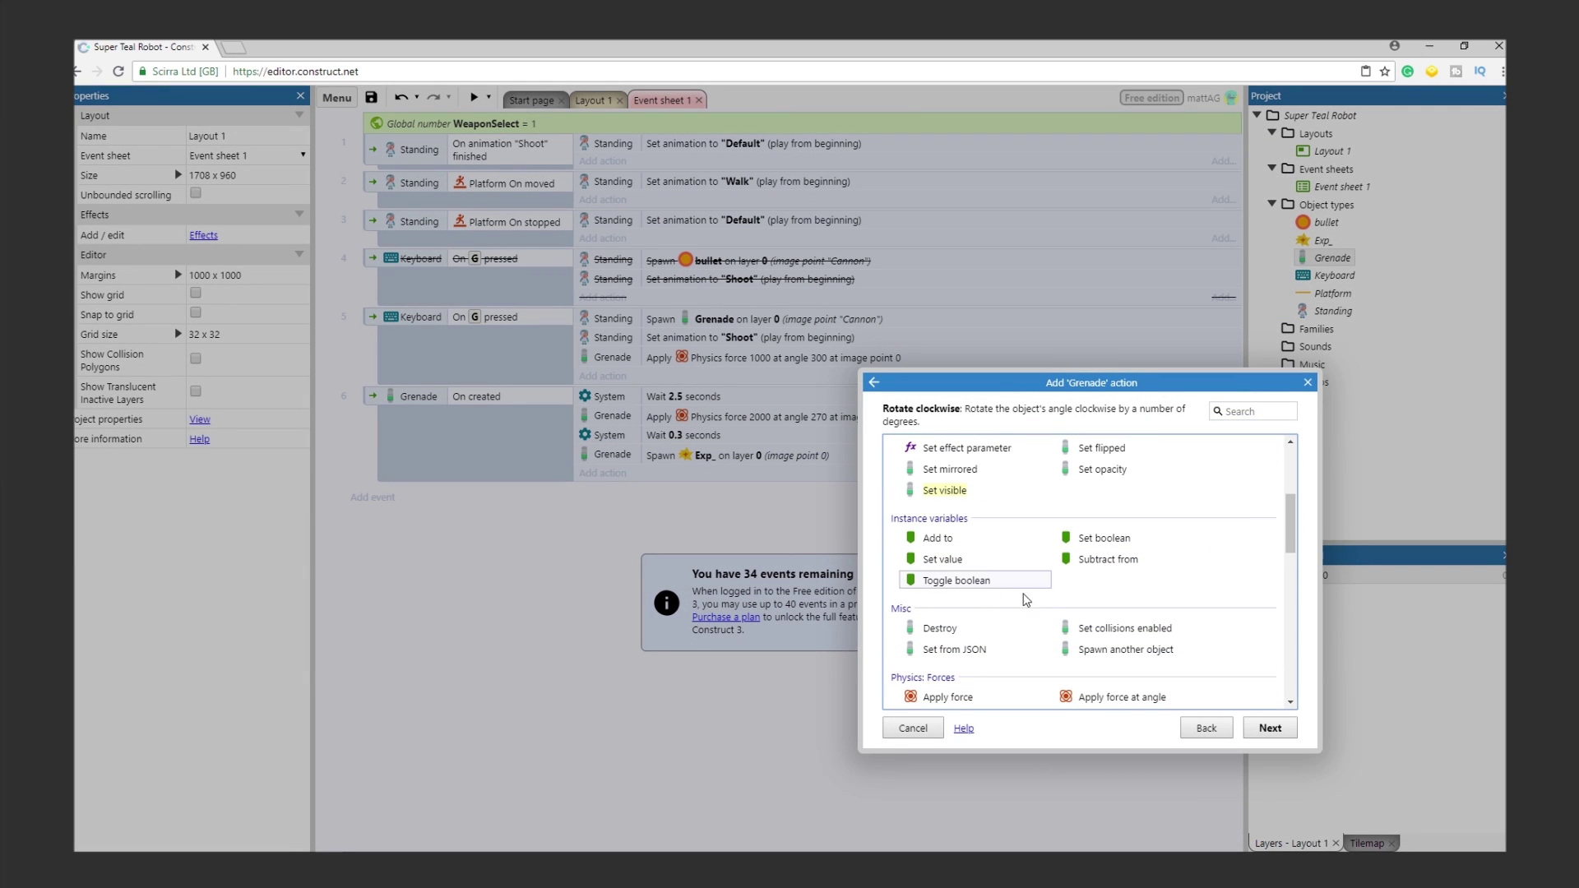
pyautogui.click(938, 630)
pyautogui.click(1270, 728)
# Step: Add an Exp_ 'On animation Default finished' event that destroys Exp_
pyautogui.click(373, 514)
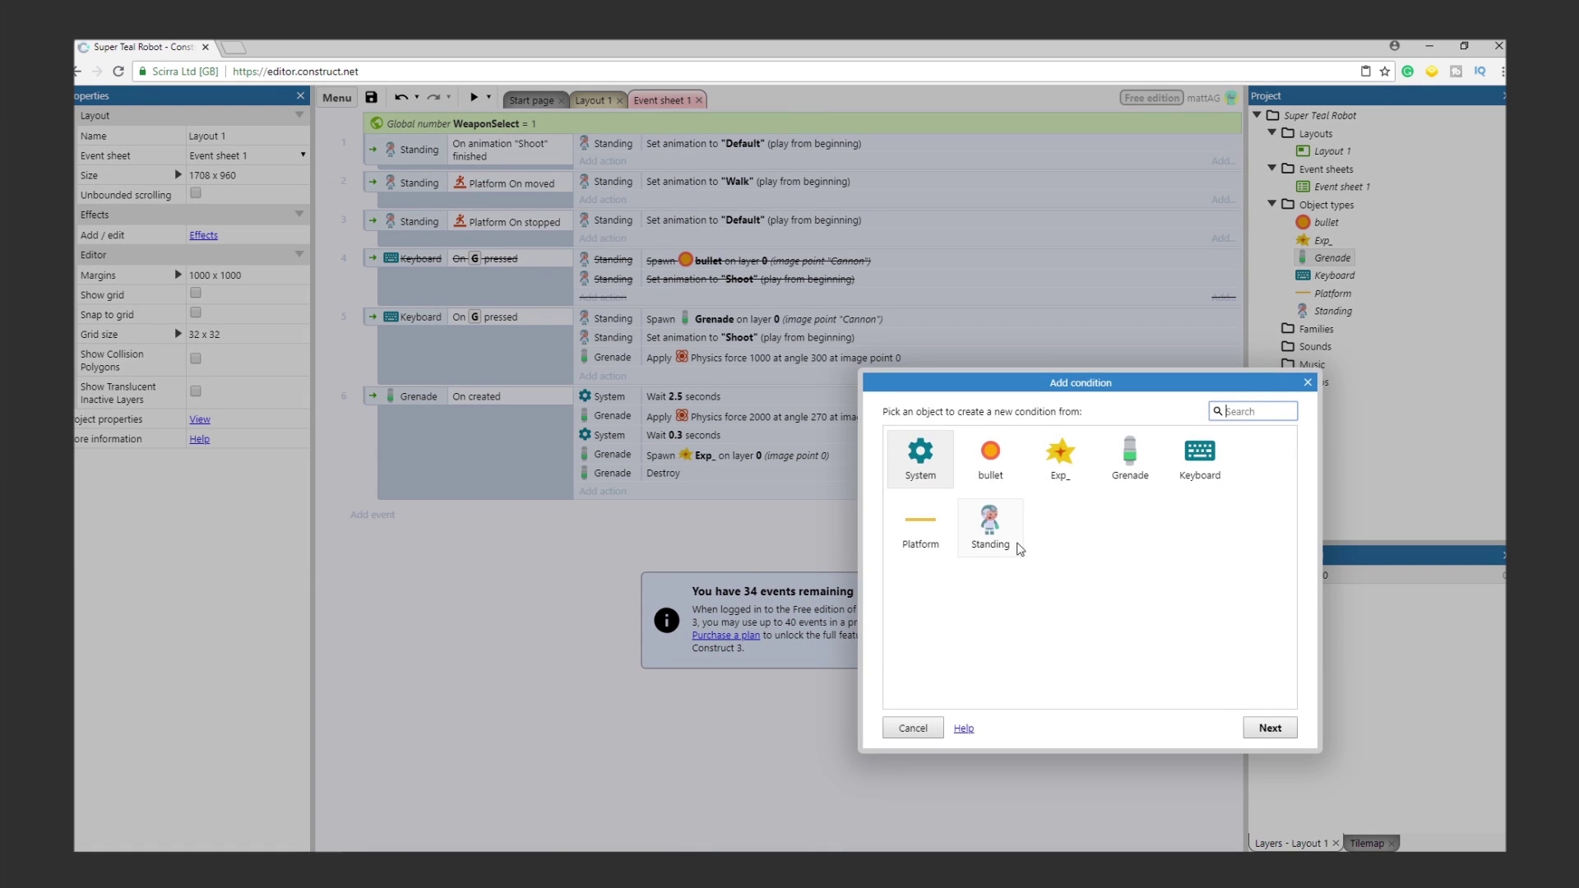
pyautogui.doubleClick(1051, 559)
pyautogui.click(946, 574)
pyautogui.click(1270, 728)
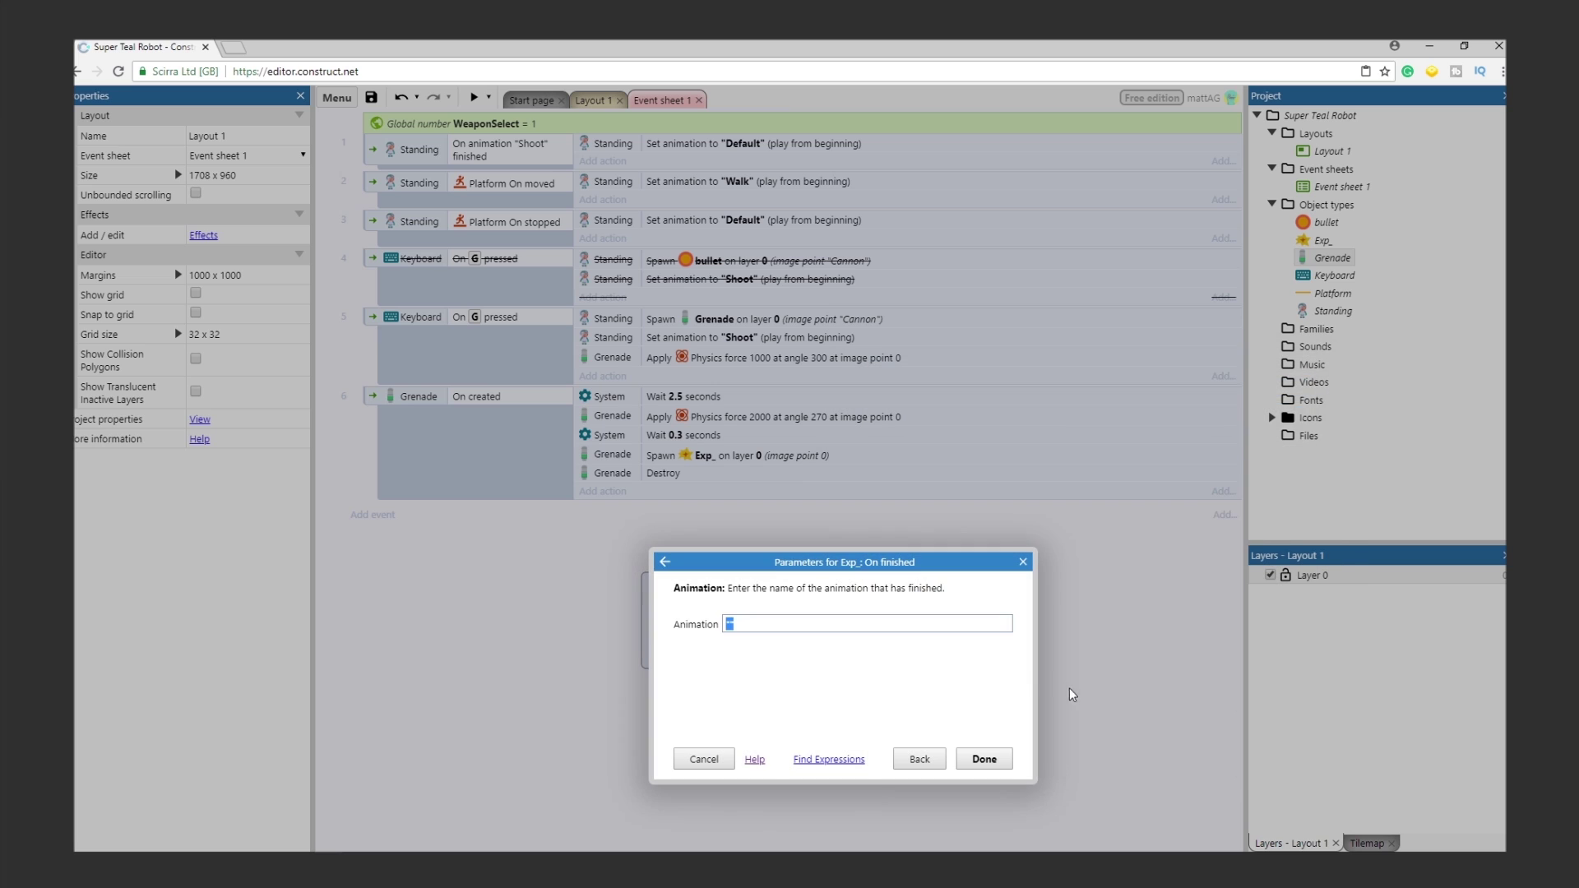
pyautogui.write('Default')
pyautogui.click(985, 760)
pyautogui.click(603, 512)
pyautogui.doubleClick(1061, 452)
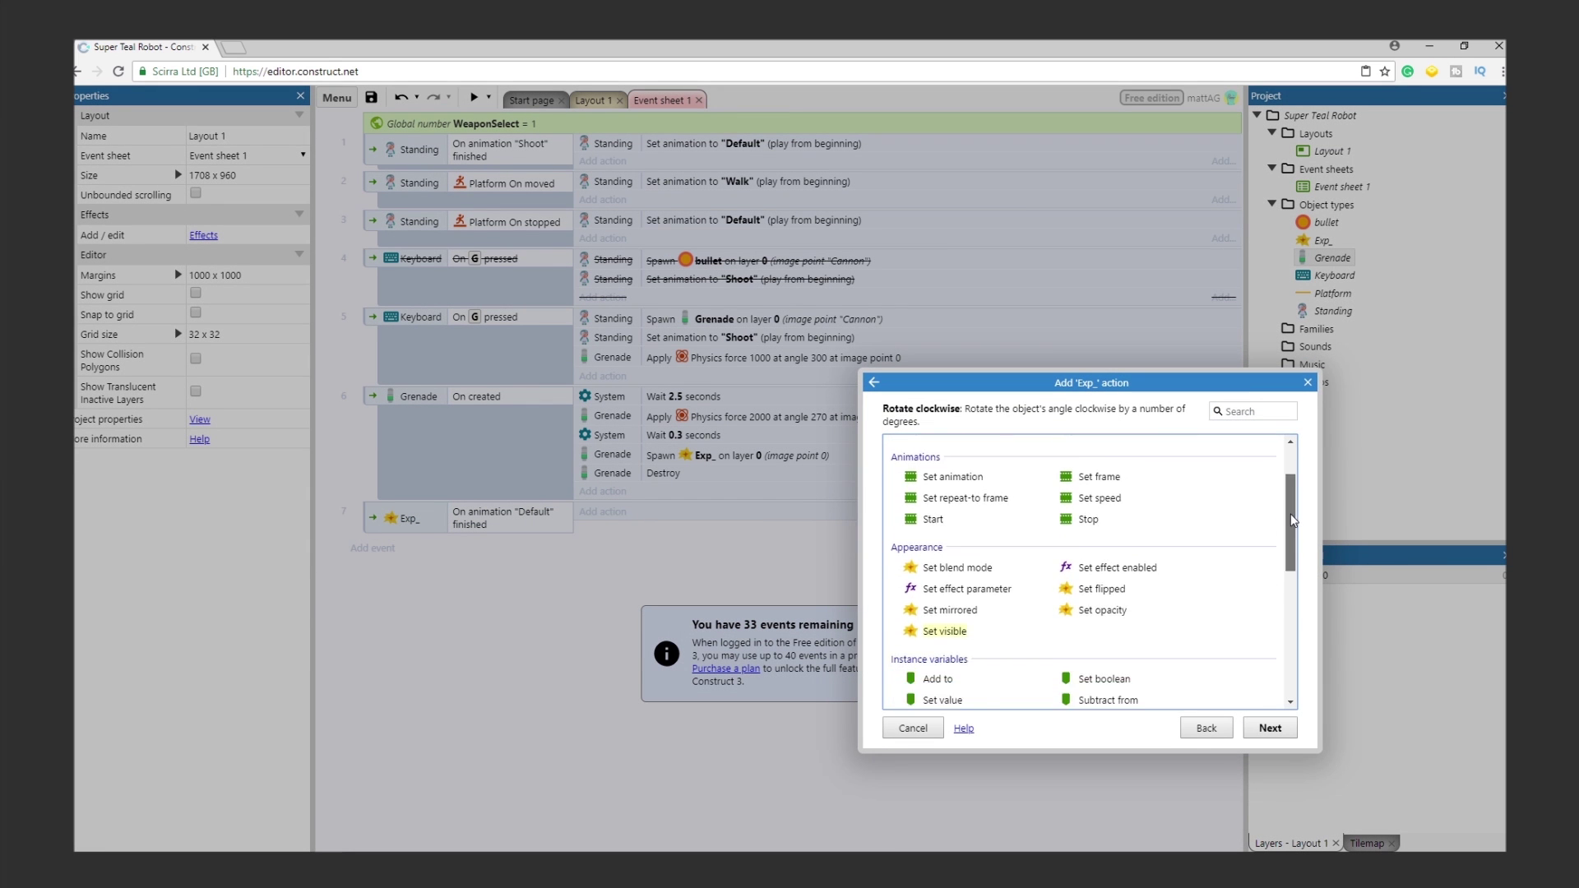
pyautogui.scroll(-3, 1086, 567)
pyautogui.click(943, 641)
pyautogui.click(1256, 724)
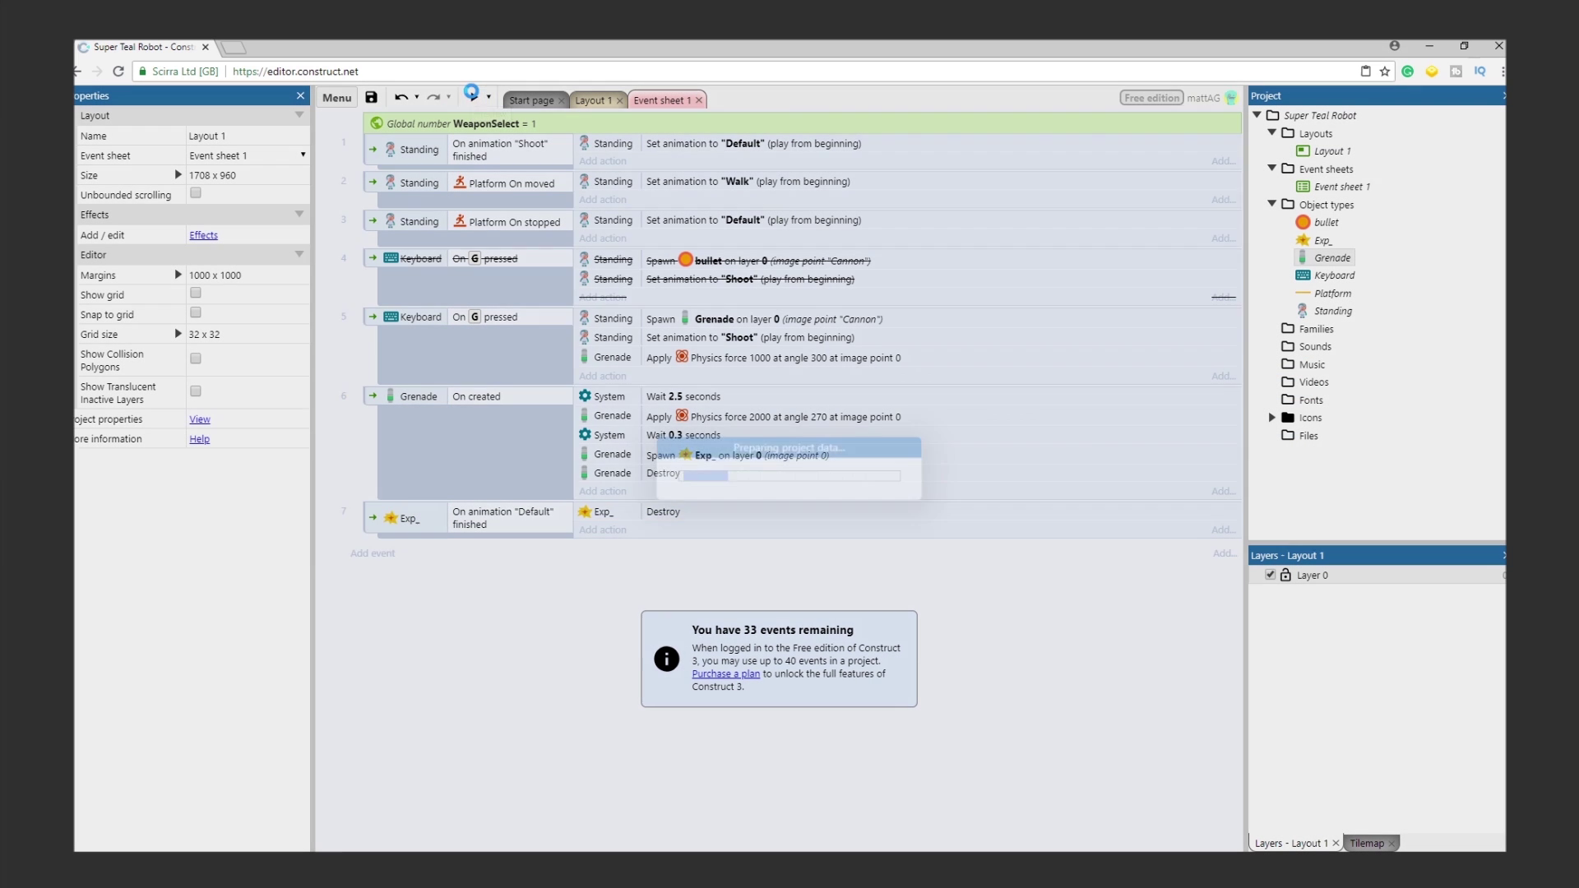
# Step: Preview the game and throw a grenade with G
pyautogui.press('F5')
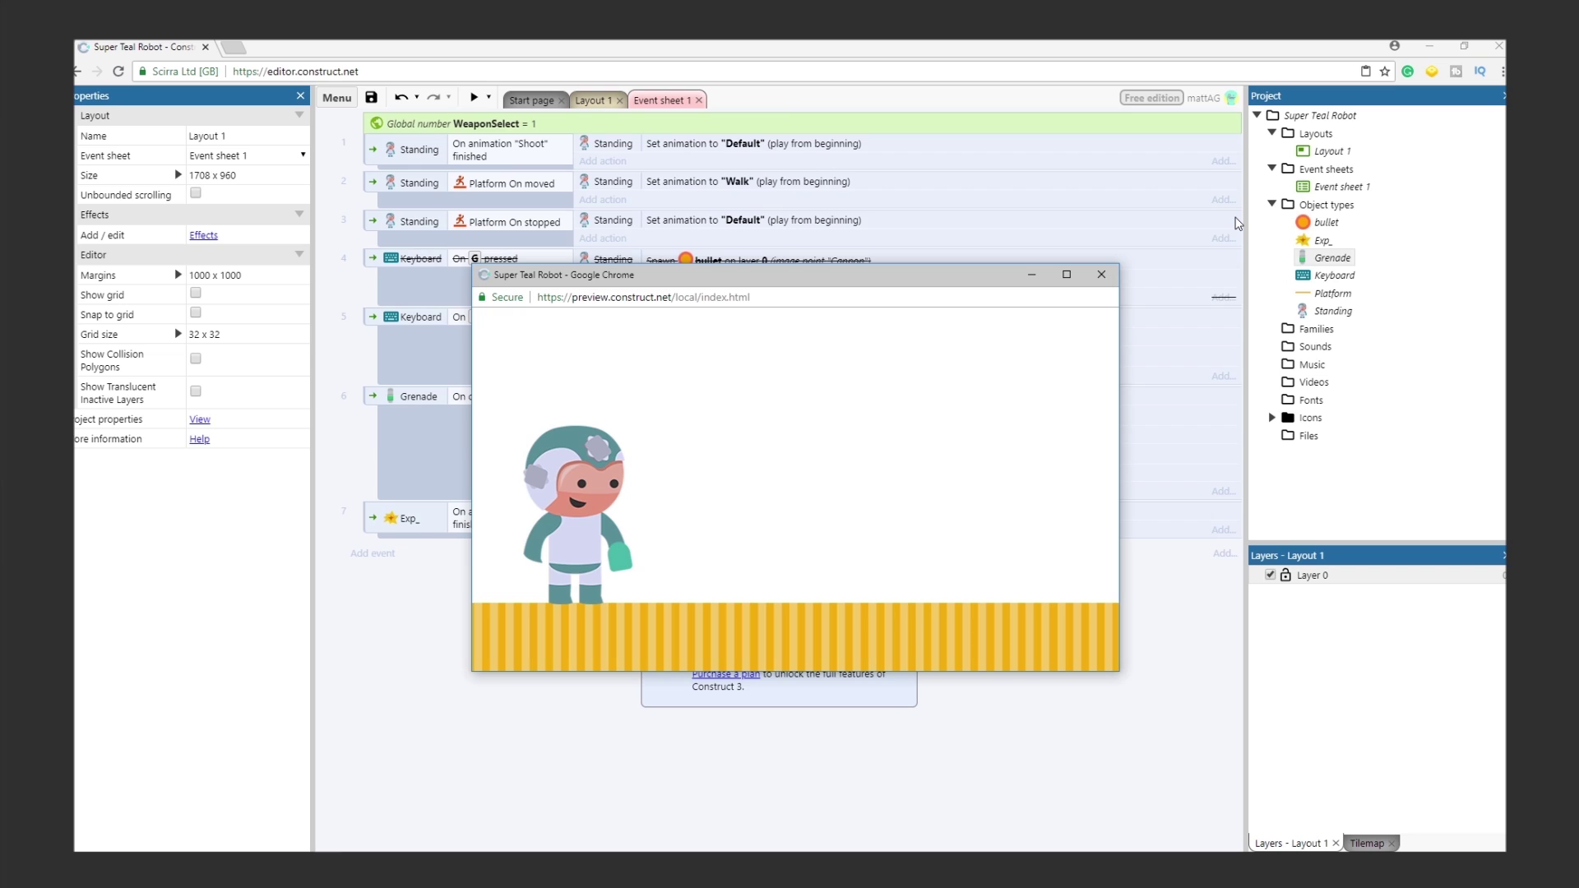
pyautogui.press('g')
pyautogui.press('g')
pyautogui.press('g')
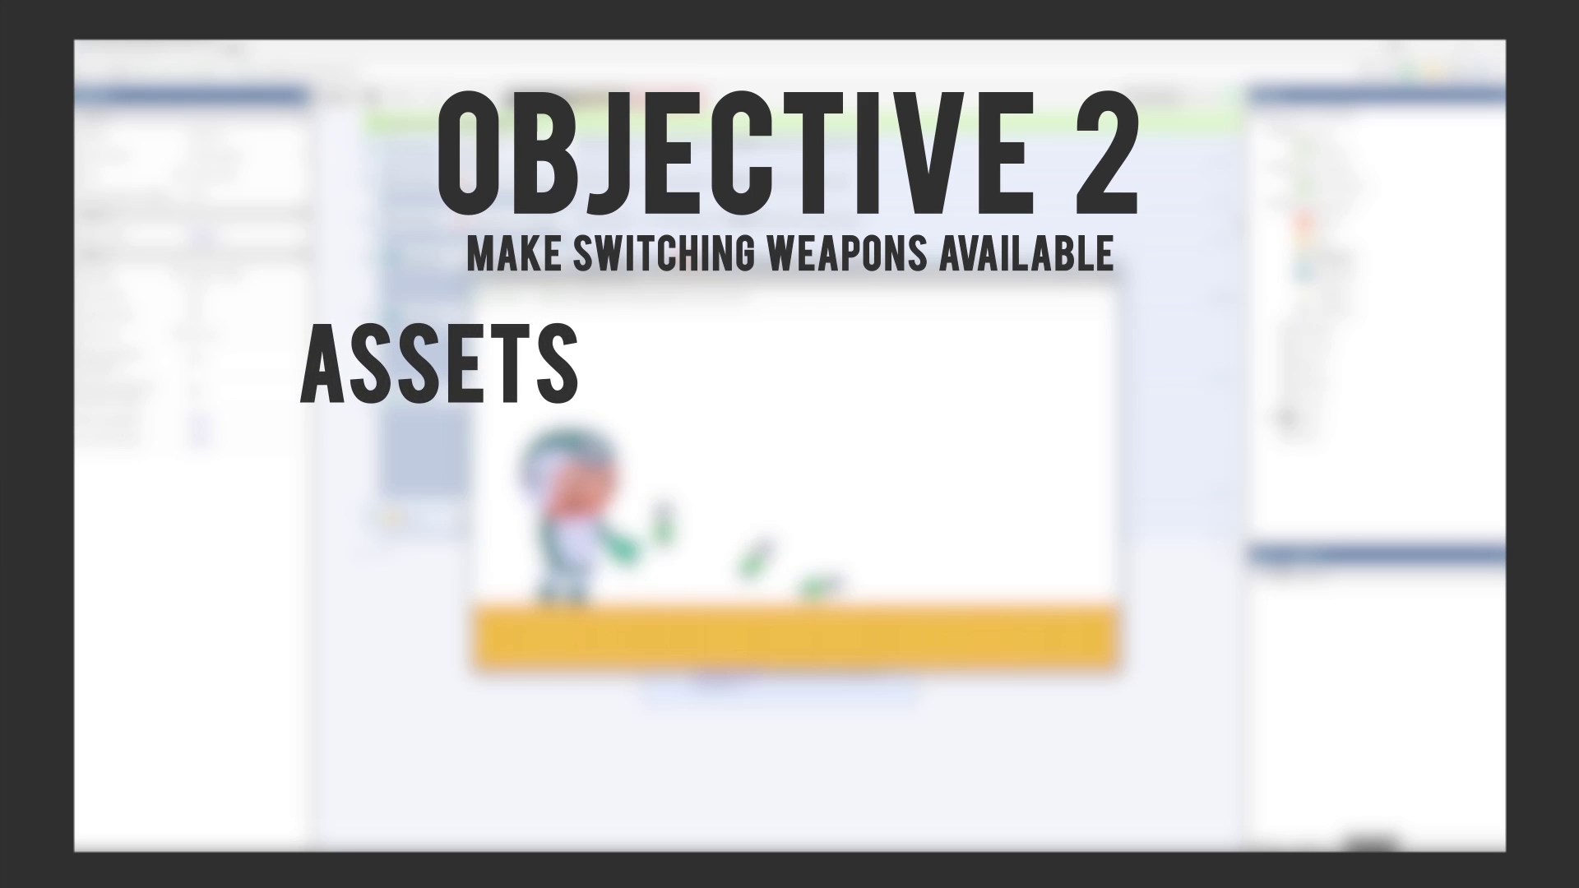
pyautogui.press('g')
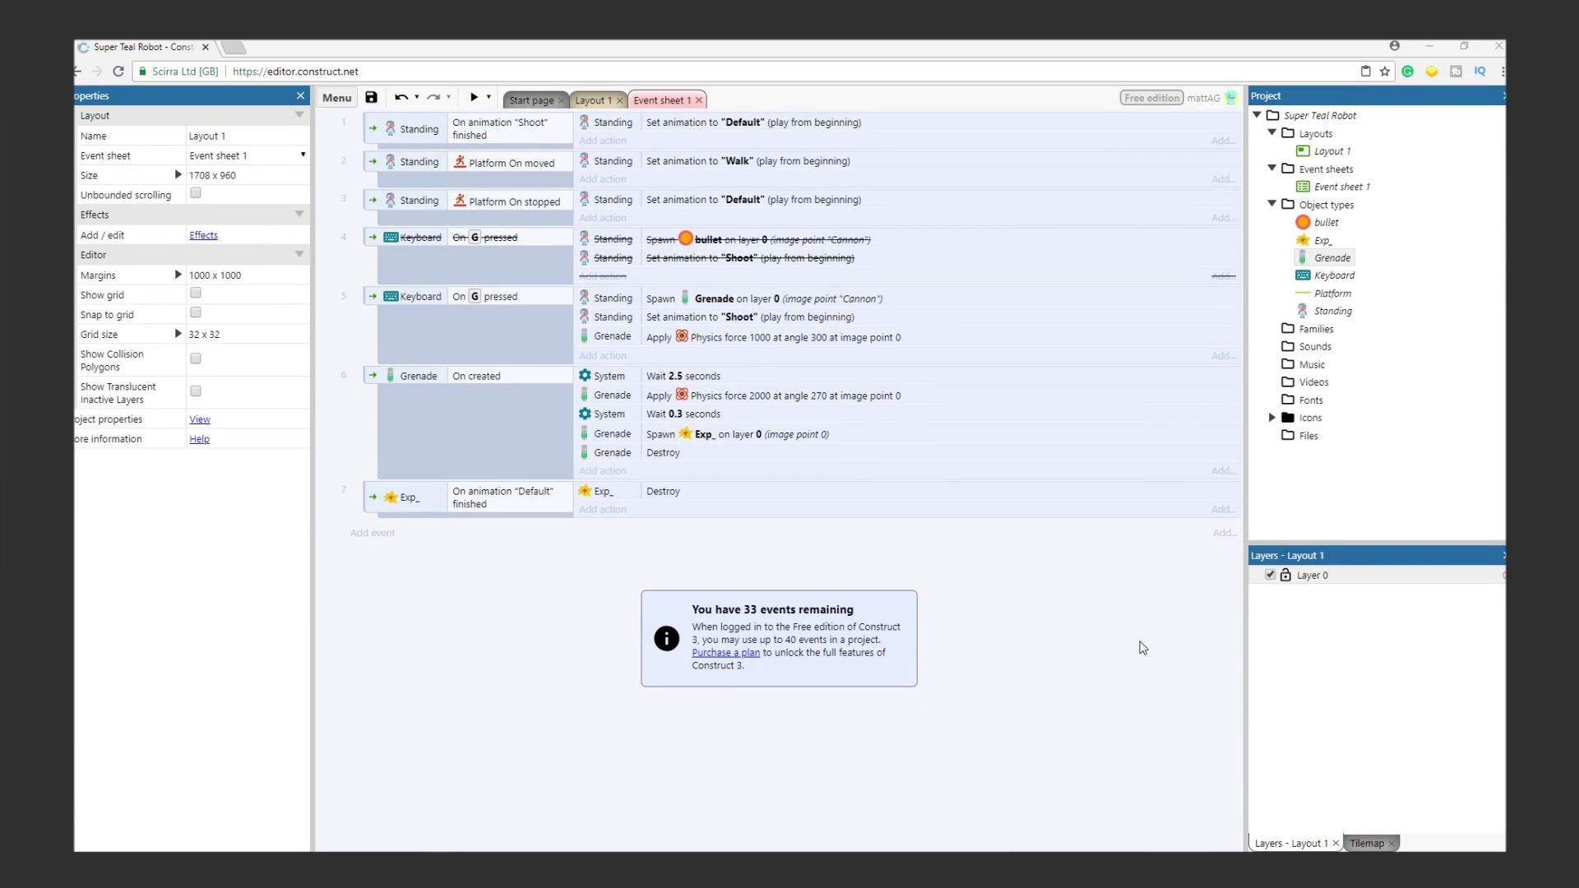
# Step: Add a global number variable named WeaponSelect with initial value 1
pyautogui.rightClick(1024, 641)
pyautogui.click(1050, 724)
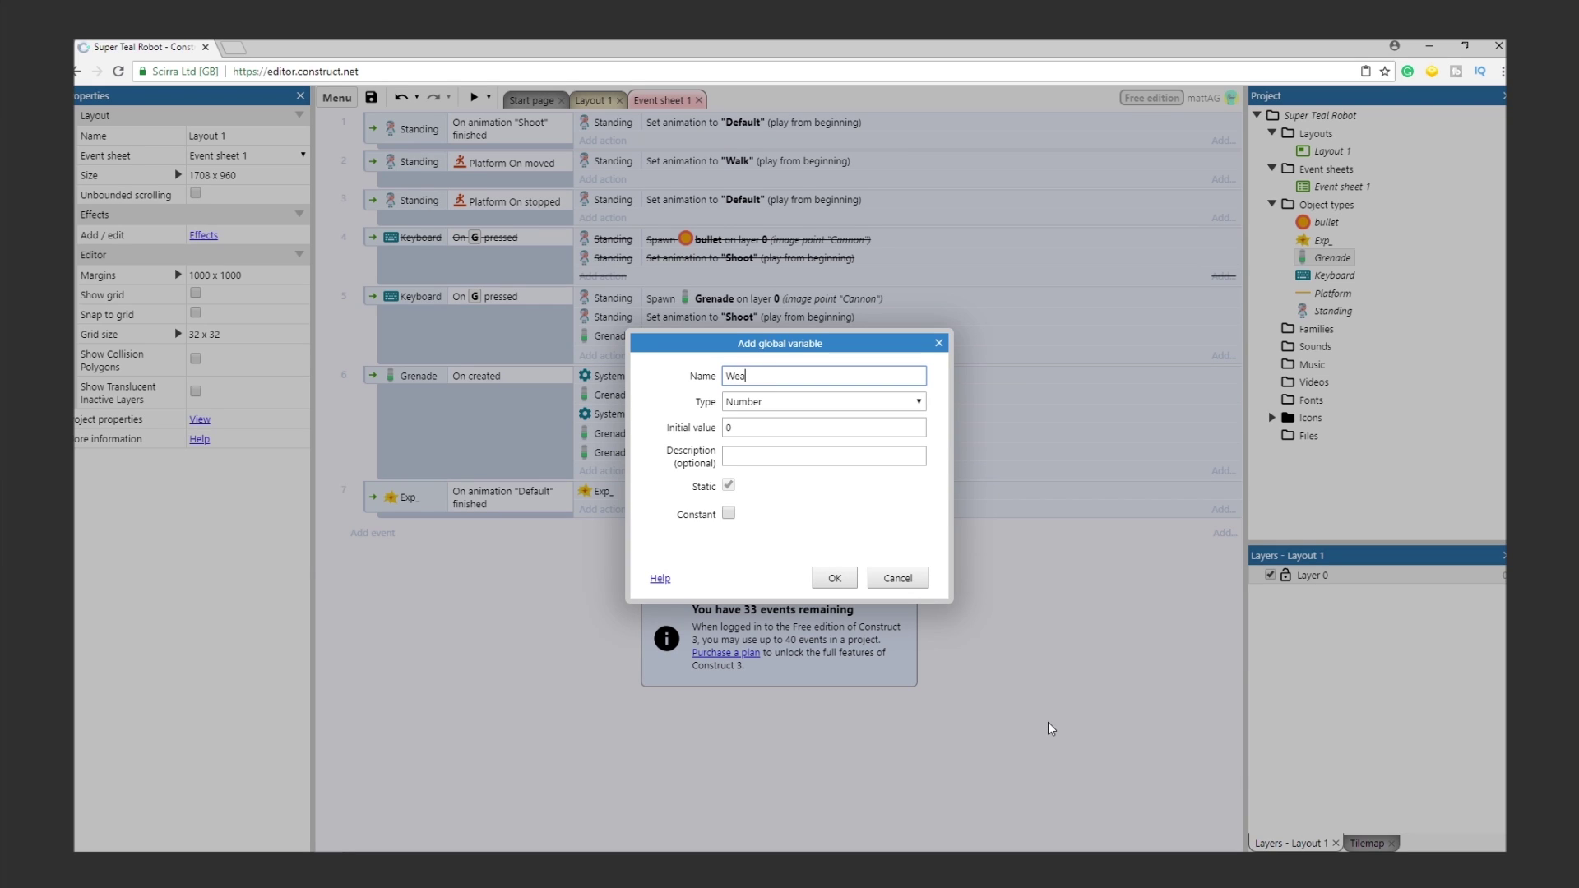
pyautogui.write('WeaponSelect')
pyautogui.click(715, 428)
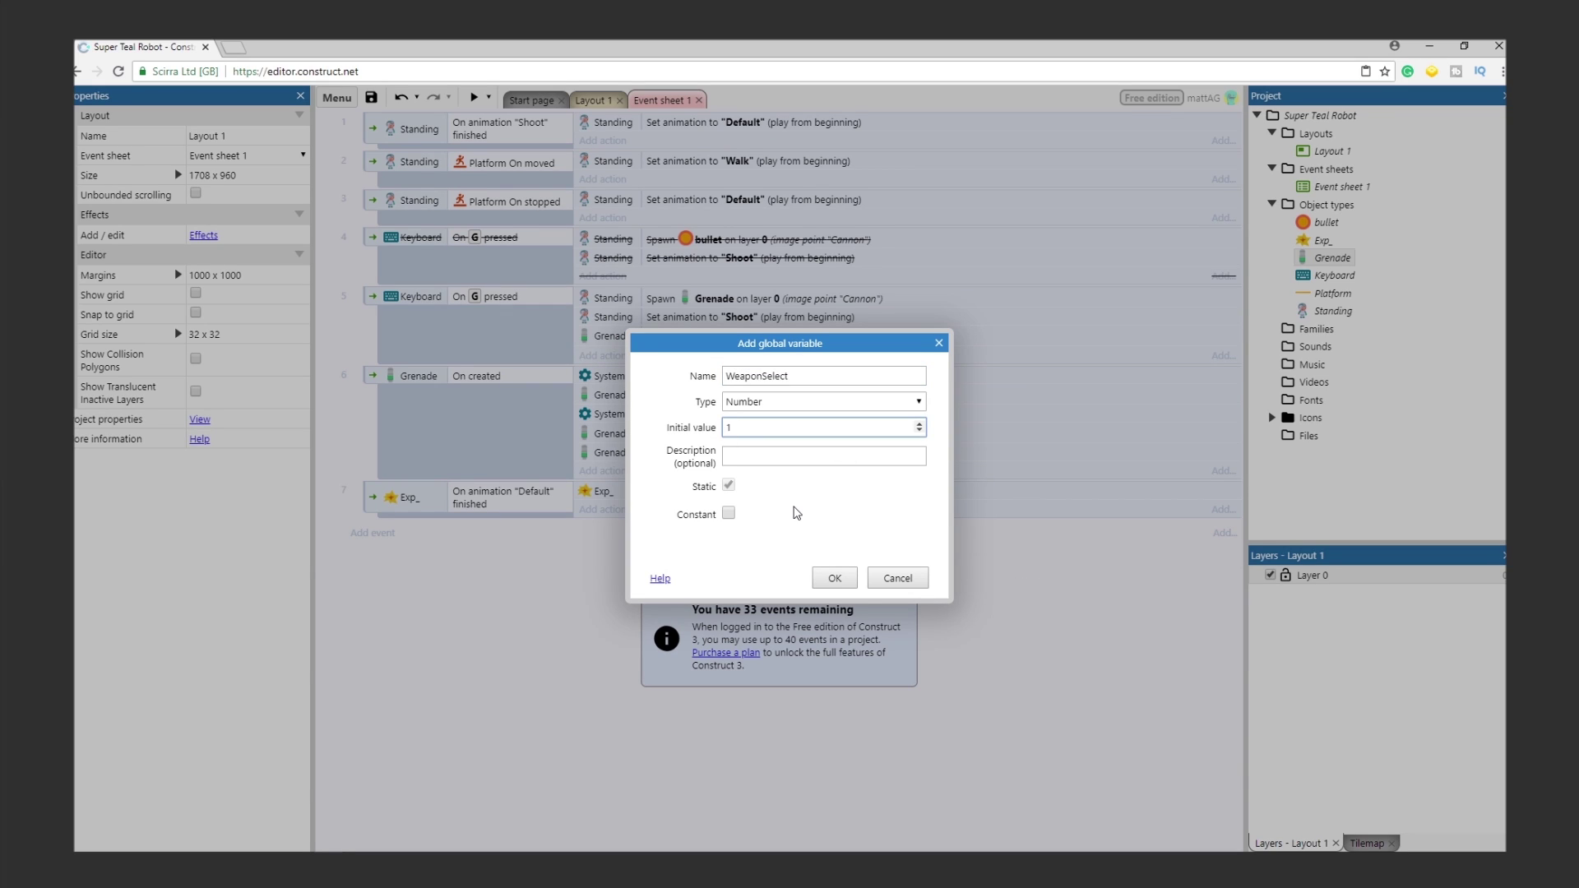
pyautogui.click(836, 577)
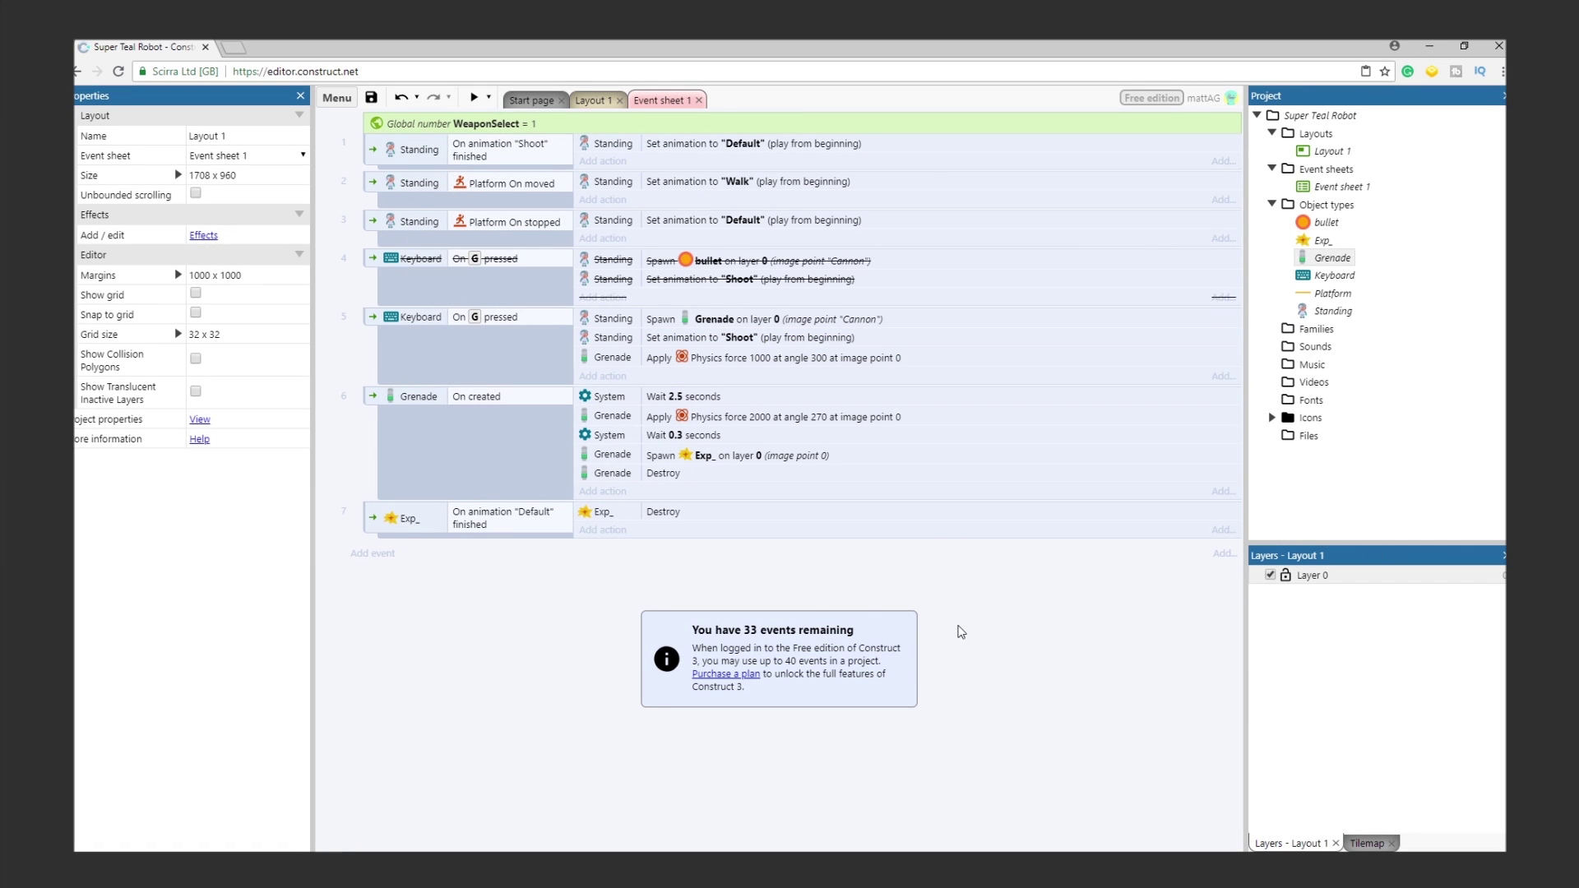
# Step: Add event 8 with a Keyboard 'On key pressed' condition for the 2 key
pyautogui.click(371, 556)
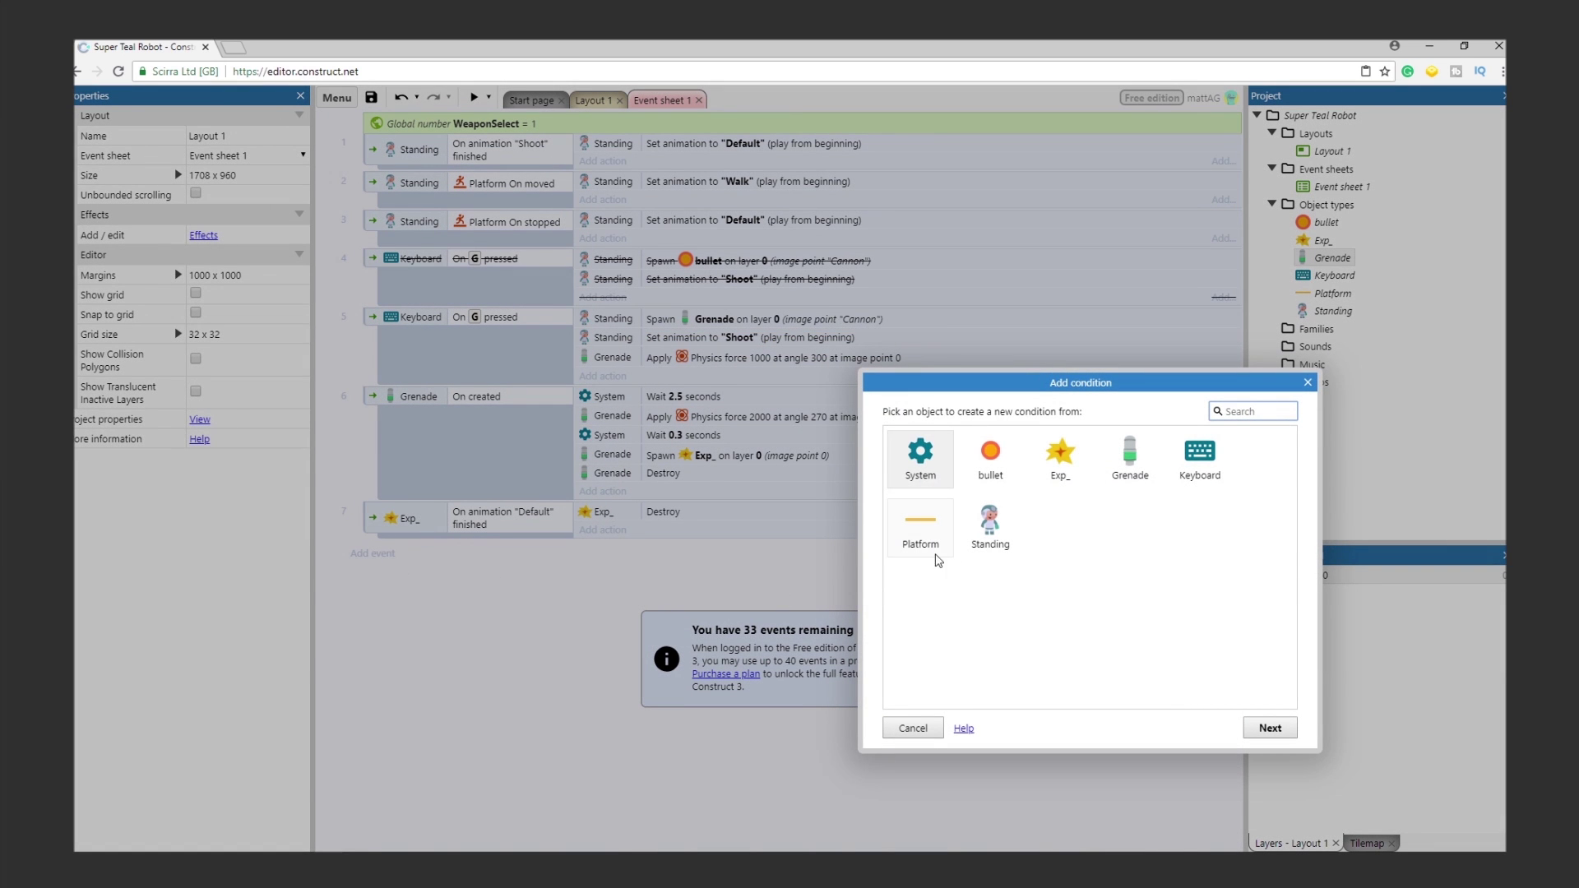
pyautogui.click(1195, 479)
pyautogui.doubleClick(1198, 470)
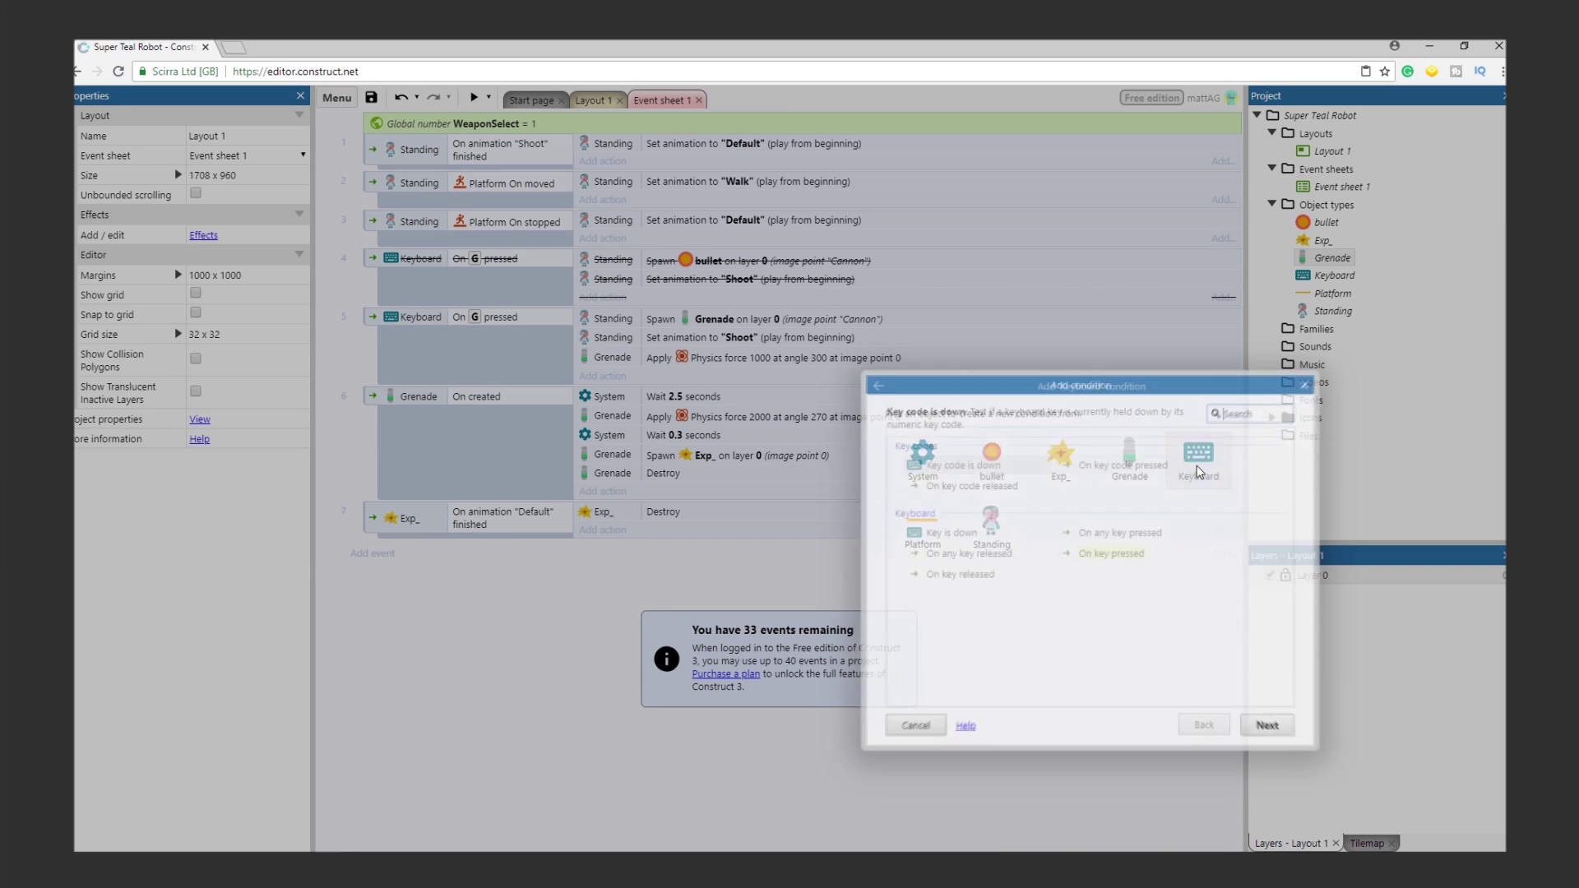
pyautogui.click(1131, 556)
pyautogui.click(1273, 728)
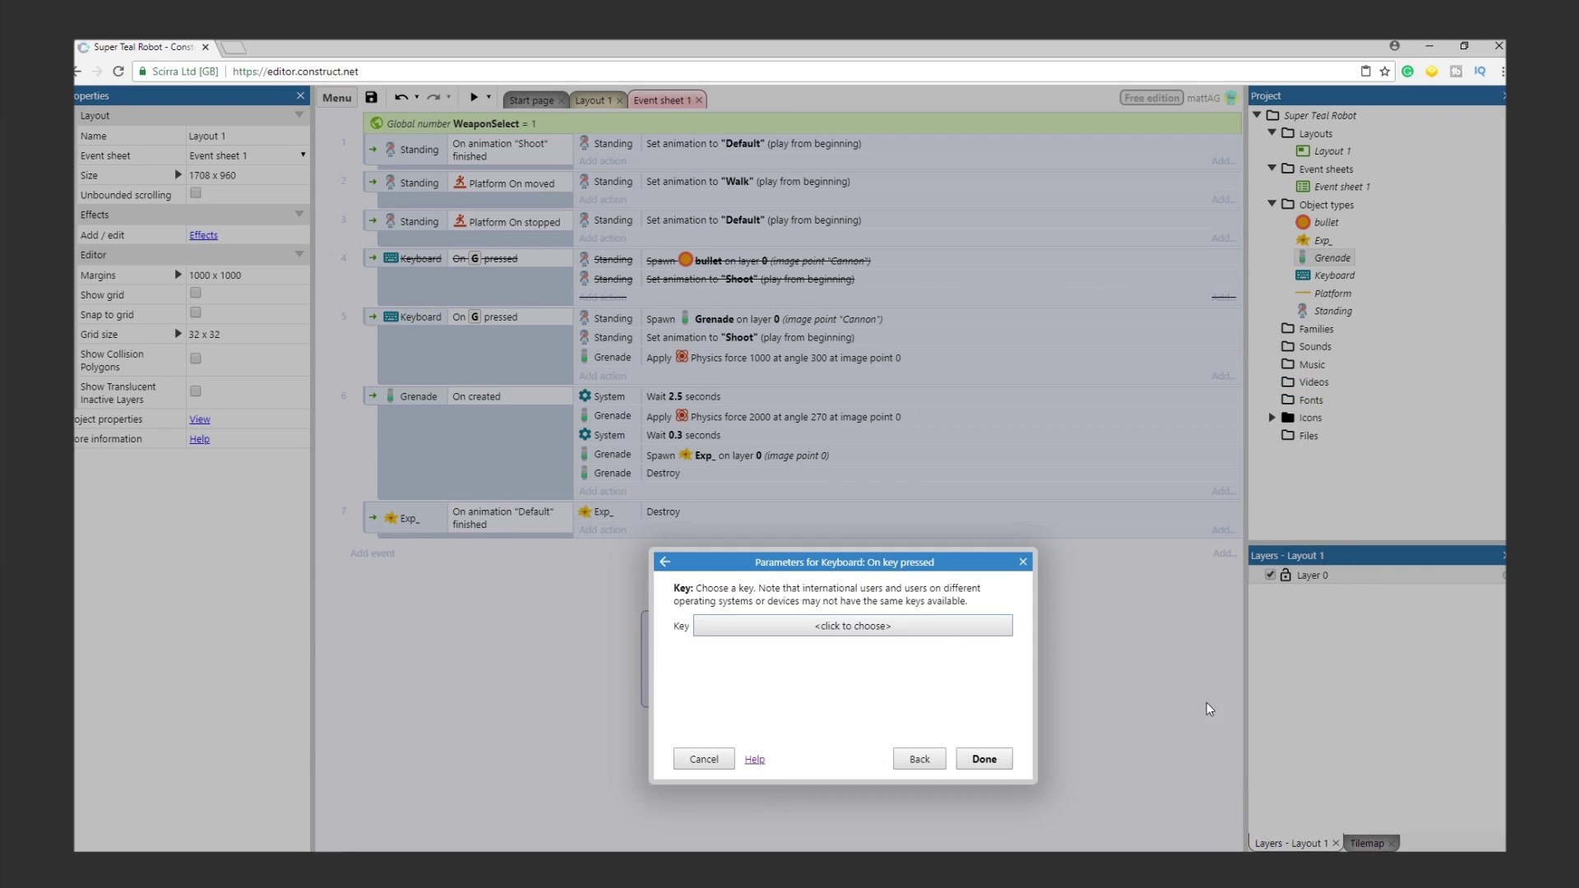
pyautogui.click(932, 635)
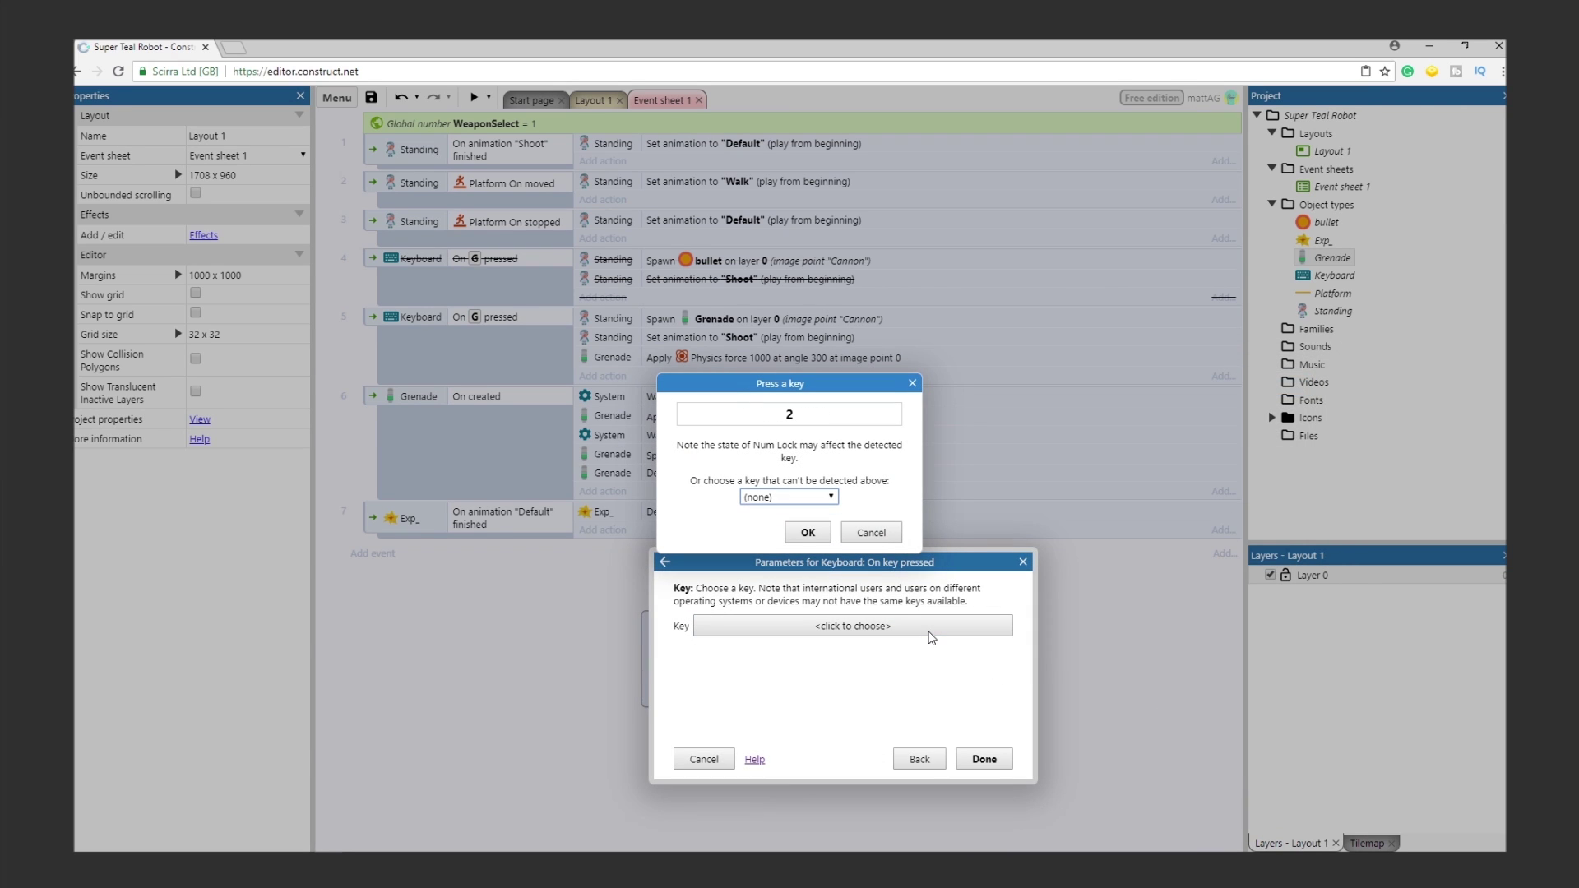
pyautogui.click(816, 533)
pyautogui.click(985, 759)
# Step: Give event 8 a System Set value action setting WeaponSelect to 2
pyautogui.click(605, 551)
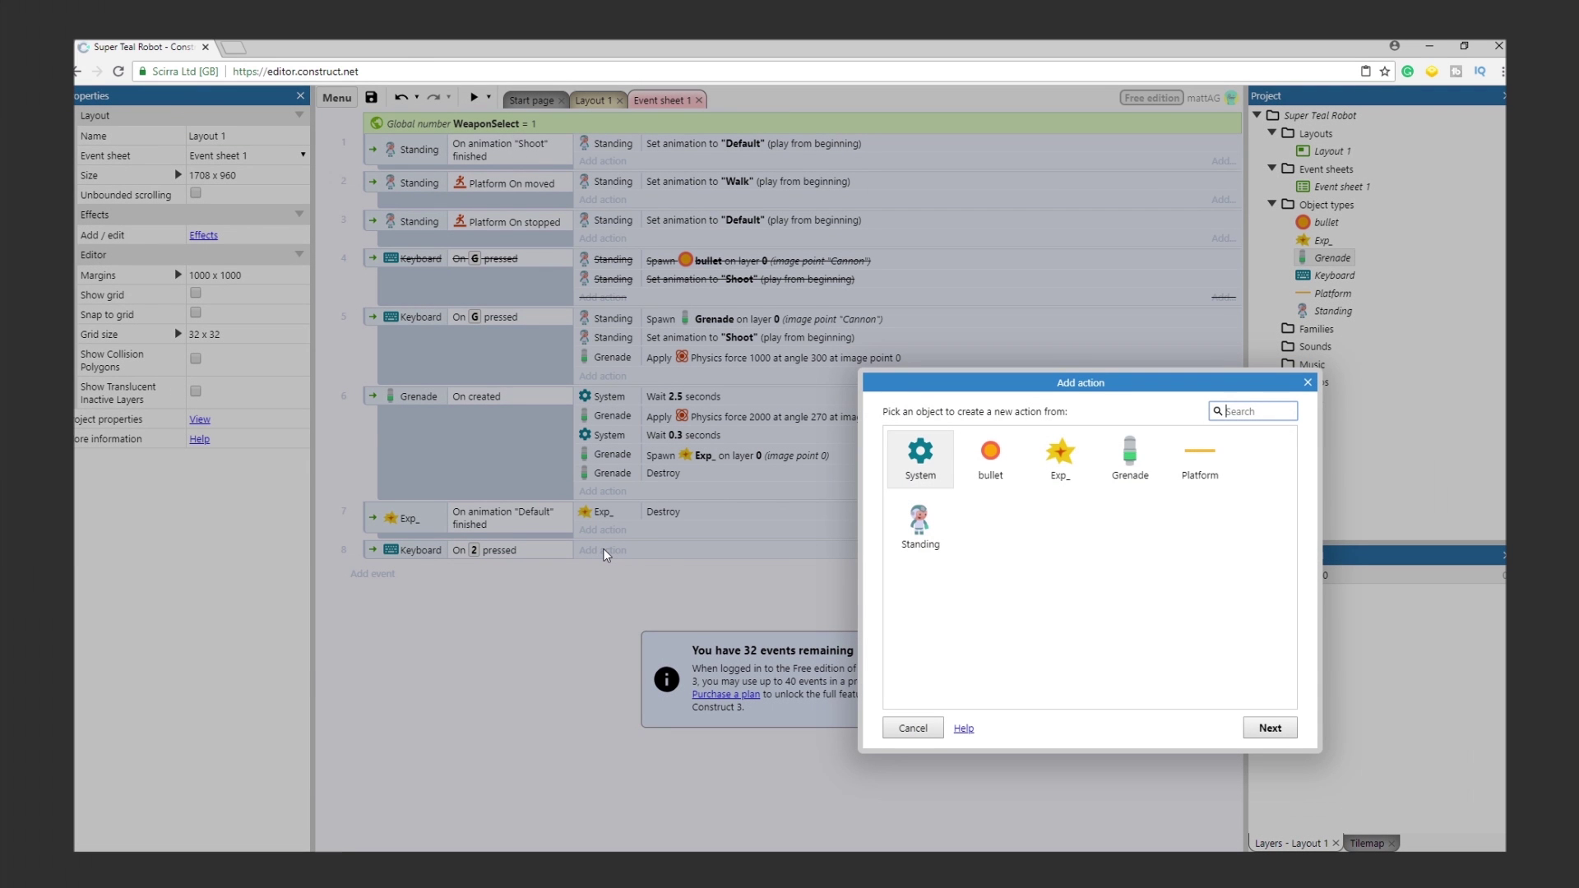
pyautogui.doubleClick(924, 467)
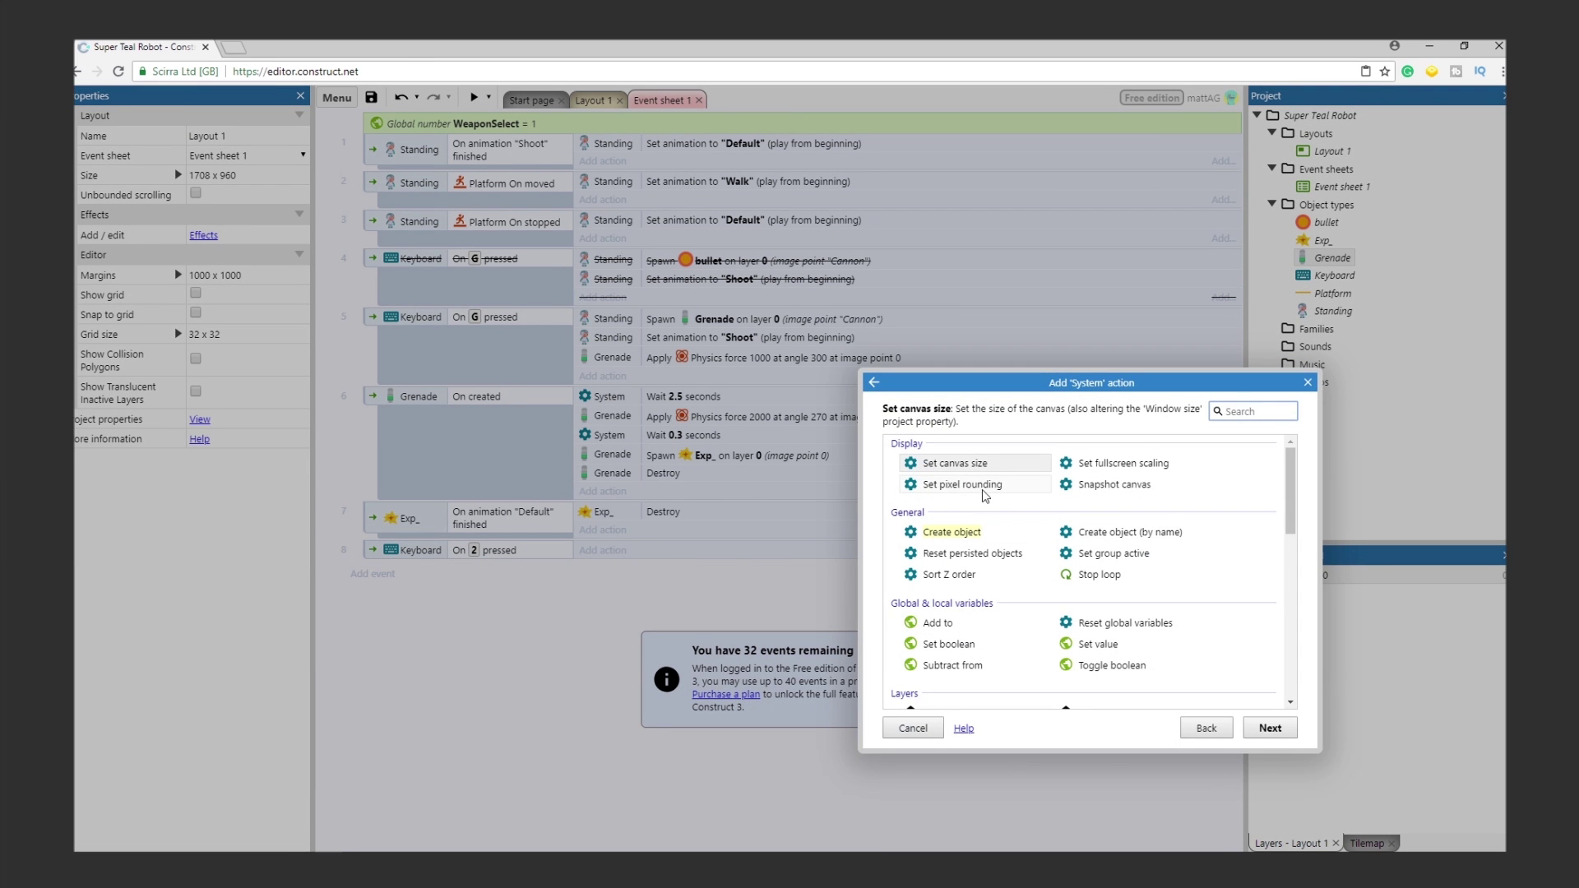
pyautogui.click(1117, 647)
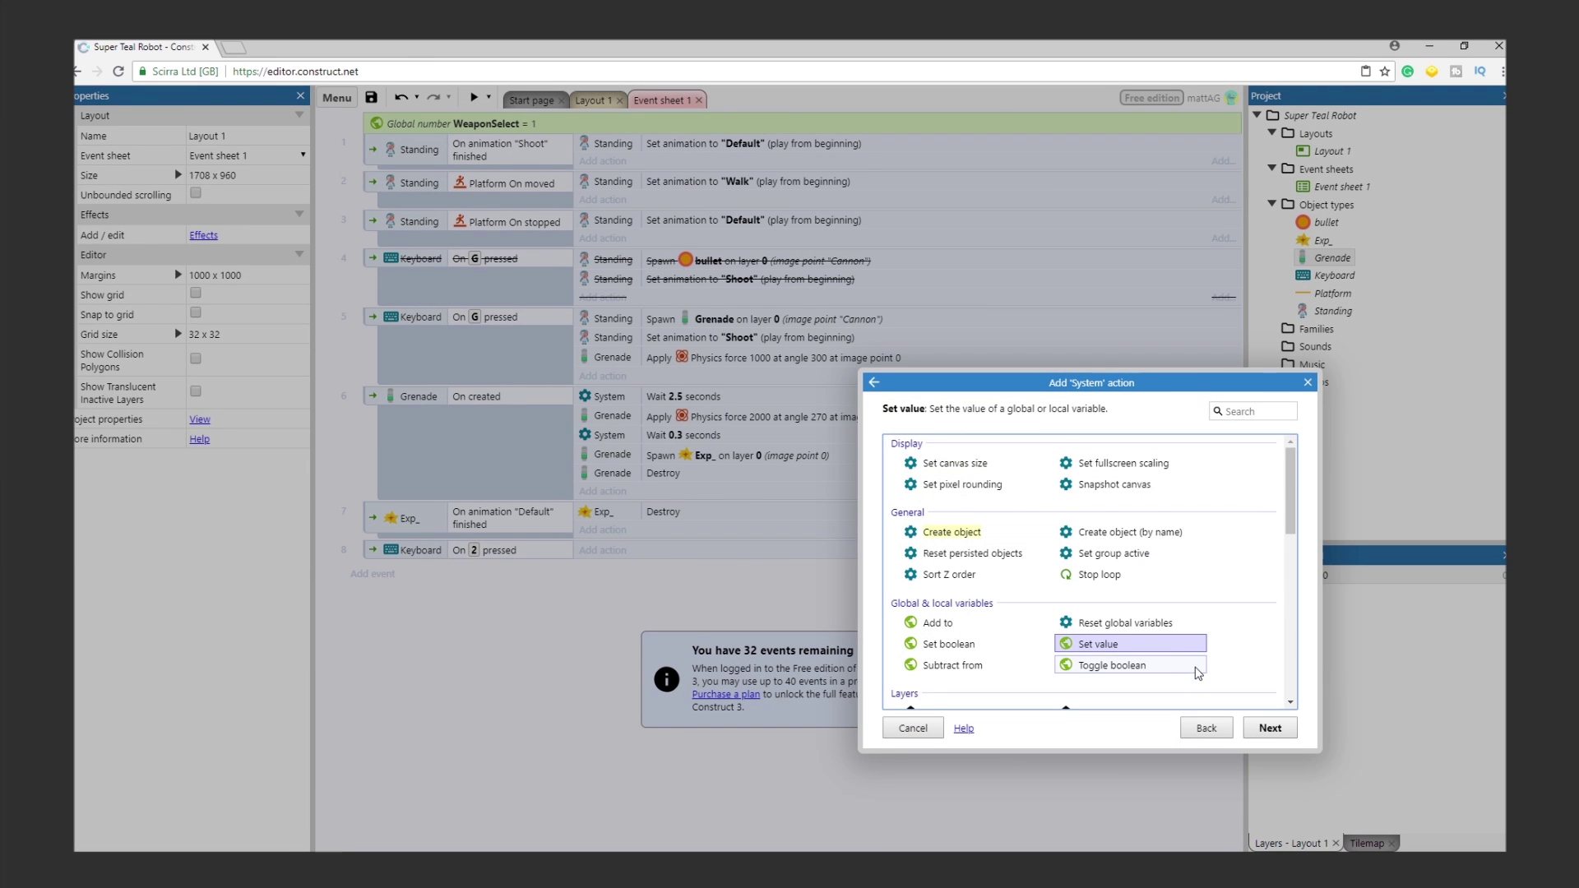
pyautogui.click(1252, 730)
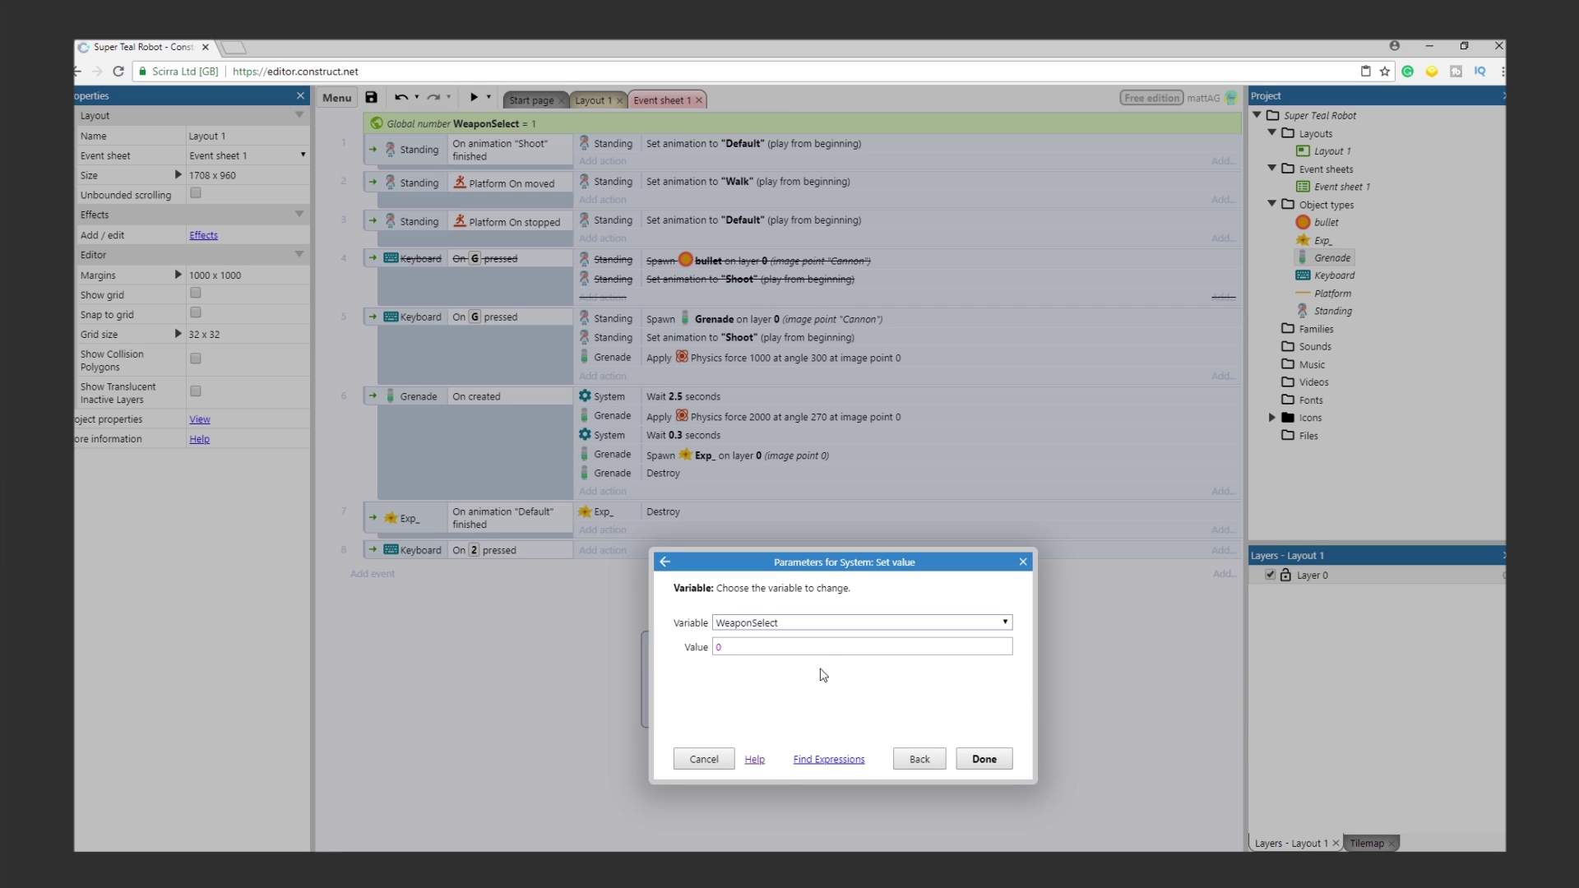
pyautogui.click(727, 647)
pyautogui.write('2')
pyautogui.click(984, 759)
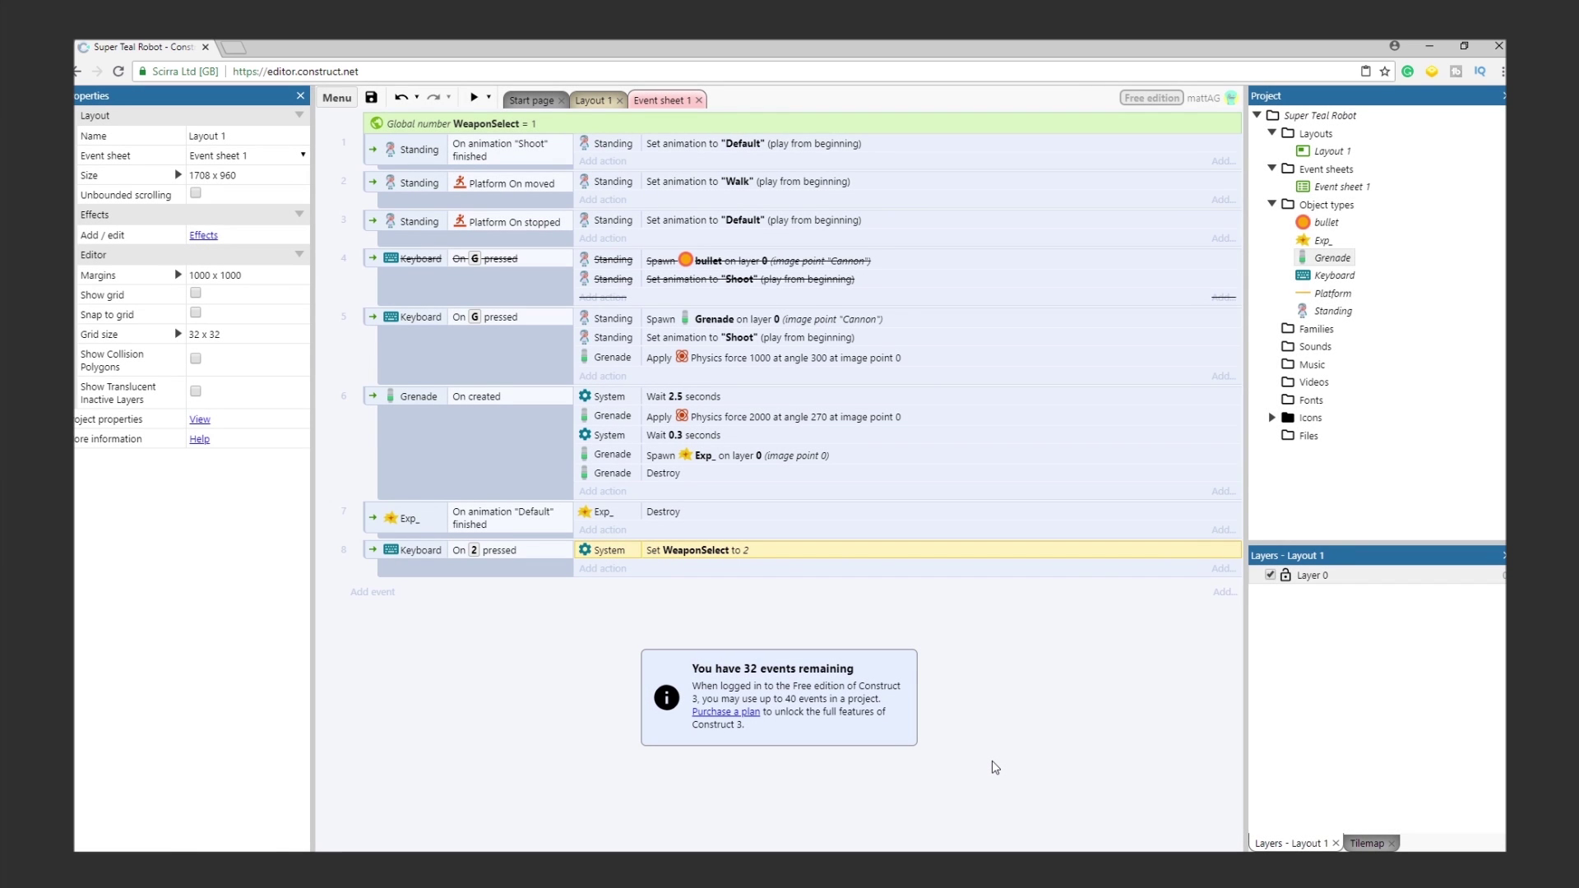
# Step: Add event 9 with a Keyboard 'On key pressed' condition for the 1 key
pyautogui.click(376, 592)
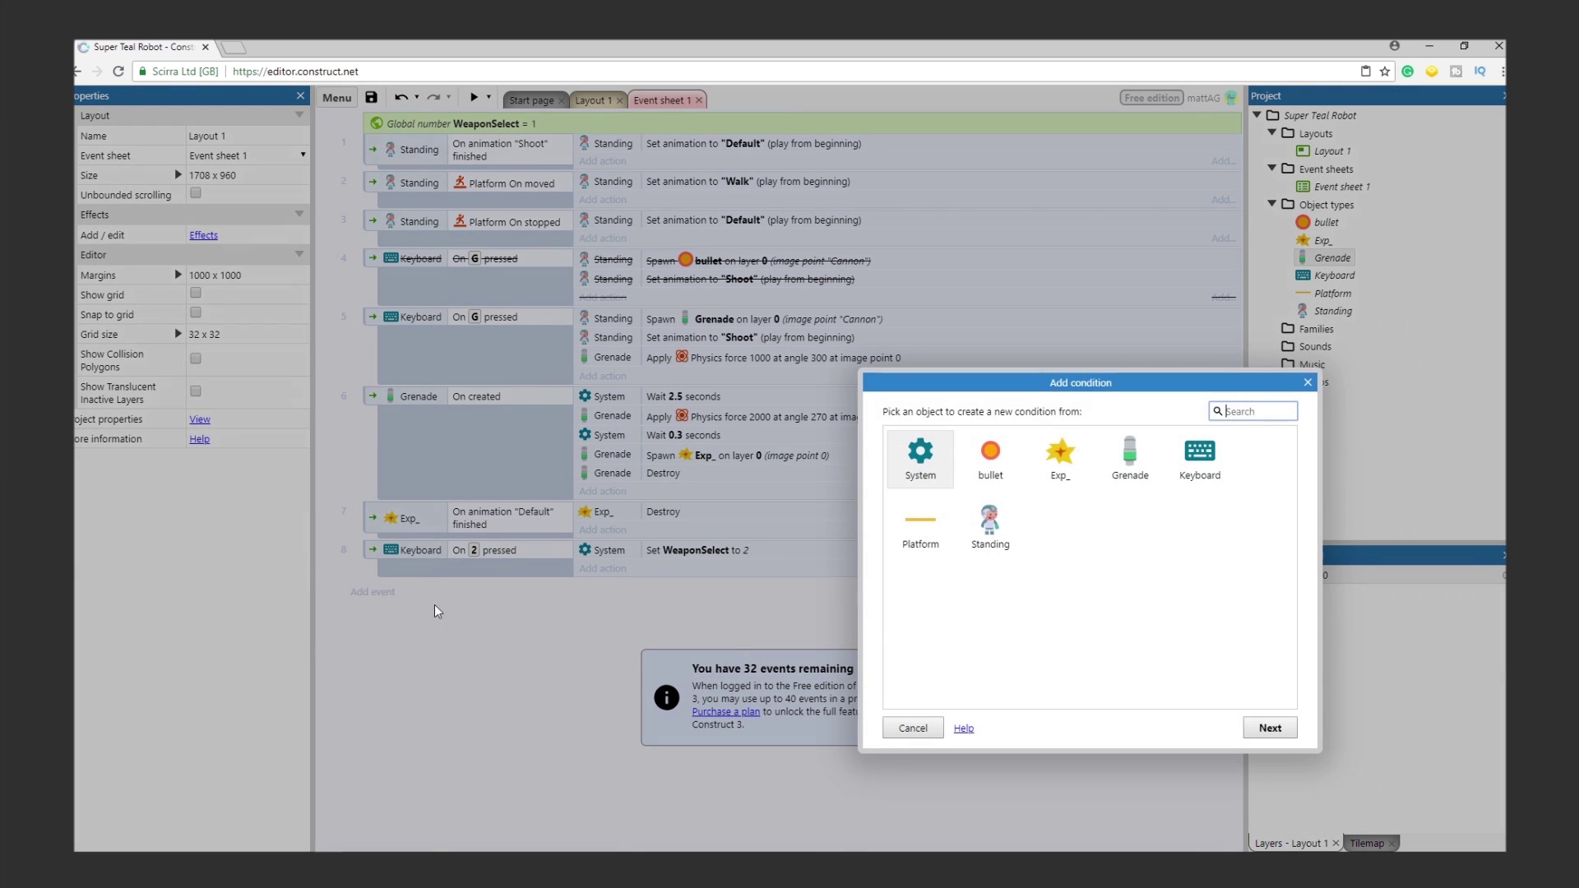
pyautogui.doubleClick(1199, 480)
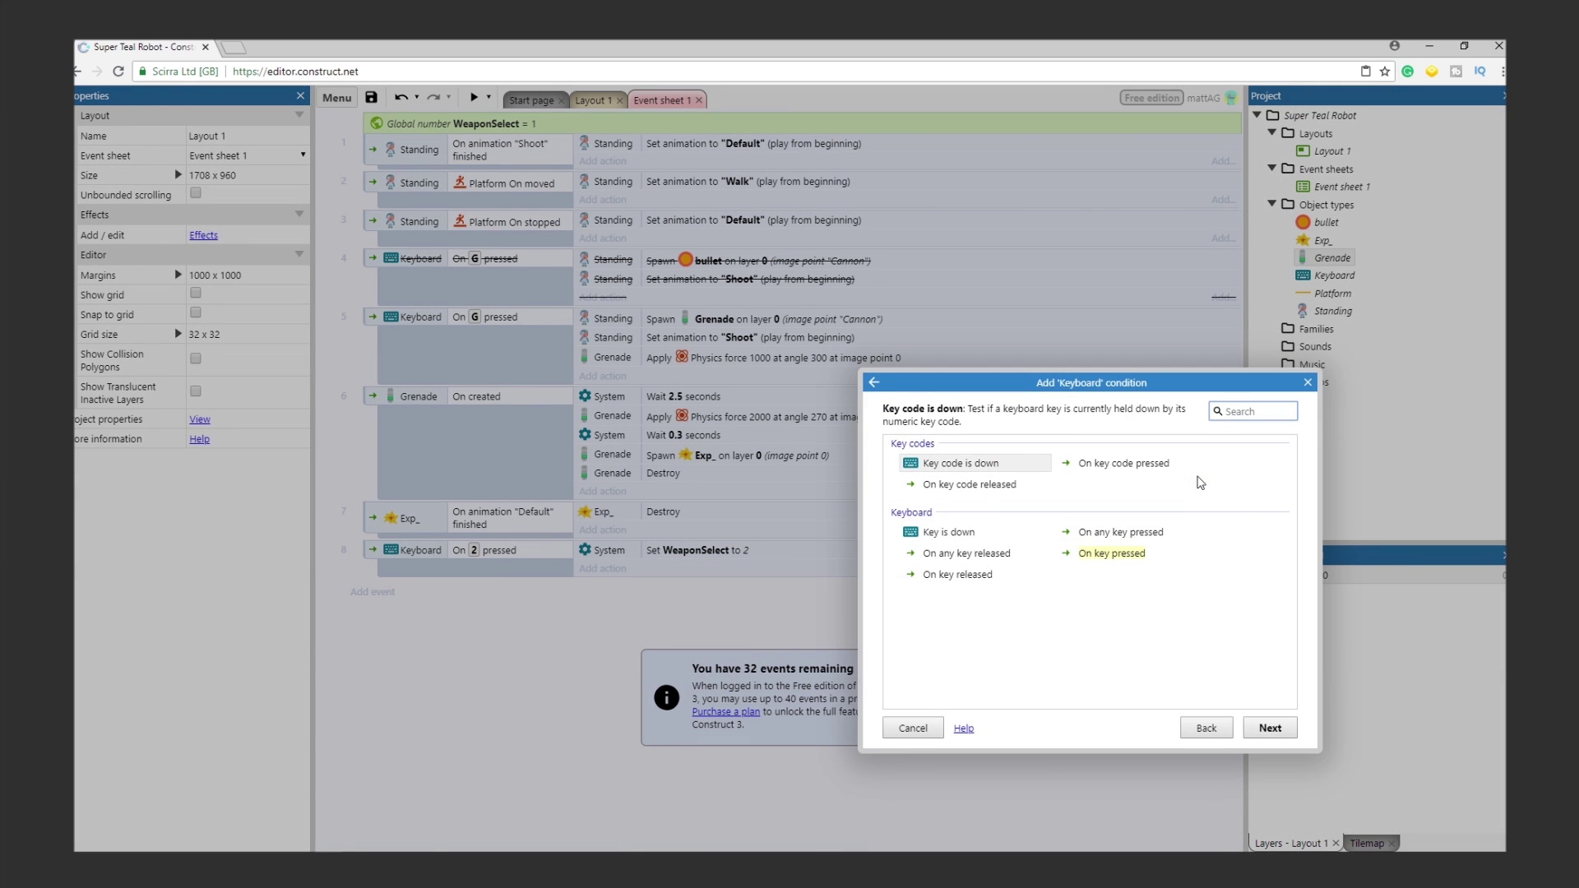
pyautogui.doubleClick(1126, 564)
pyautogui.click(960, 634)
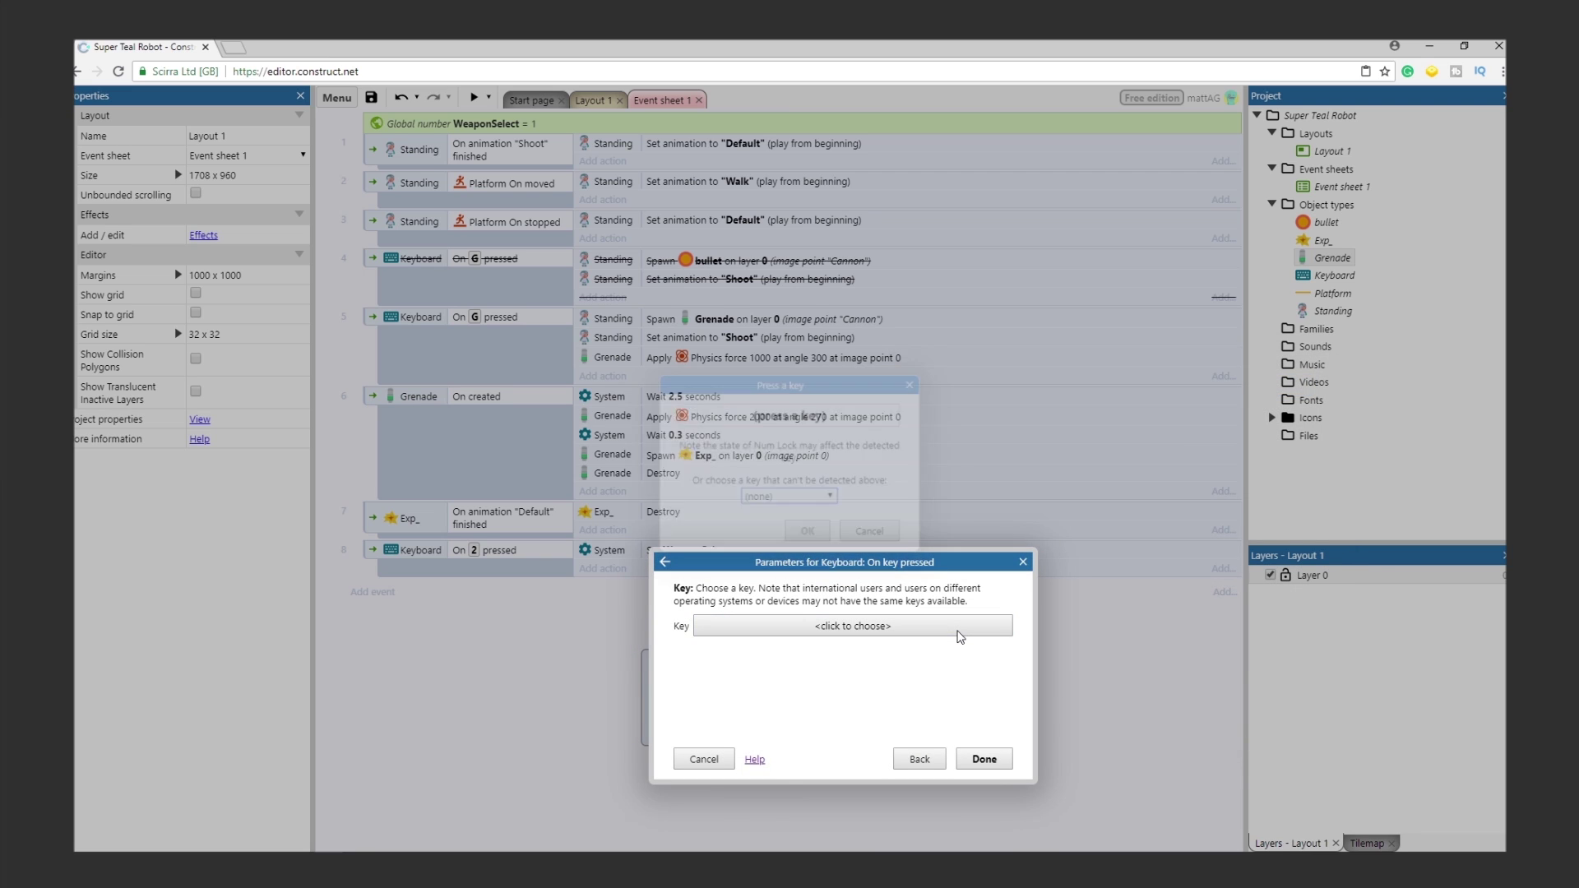
pyautogui.click(808, 533)
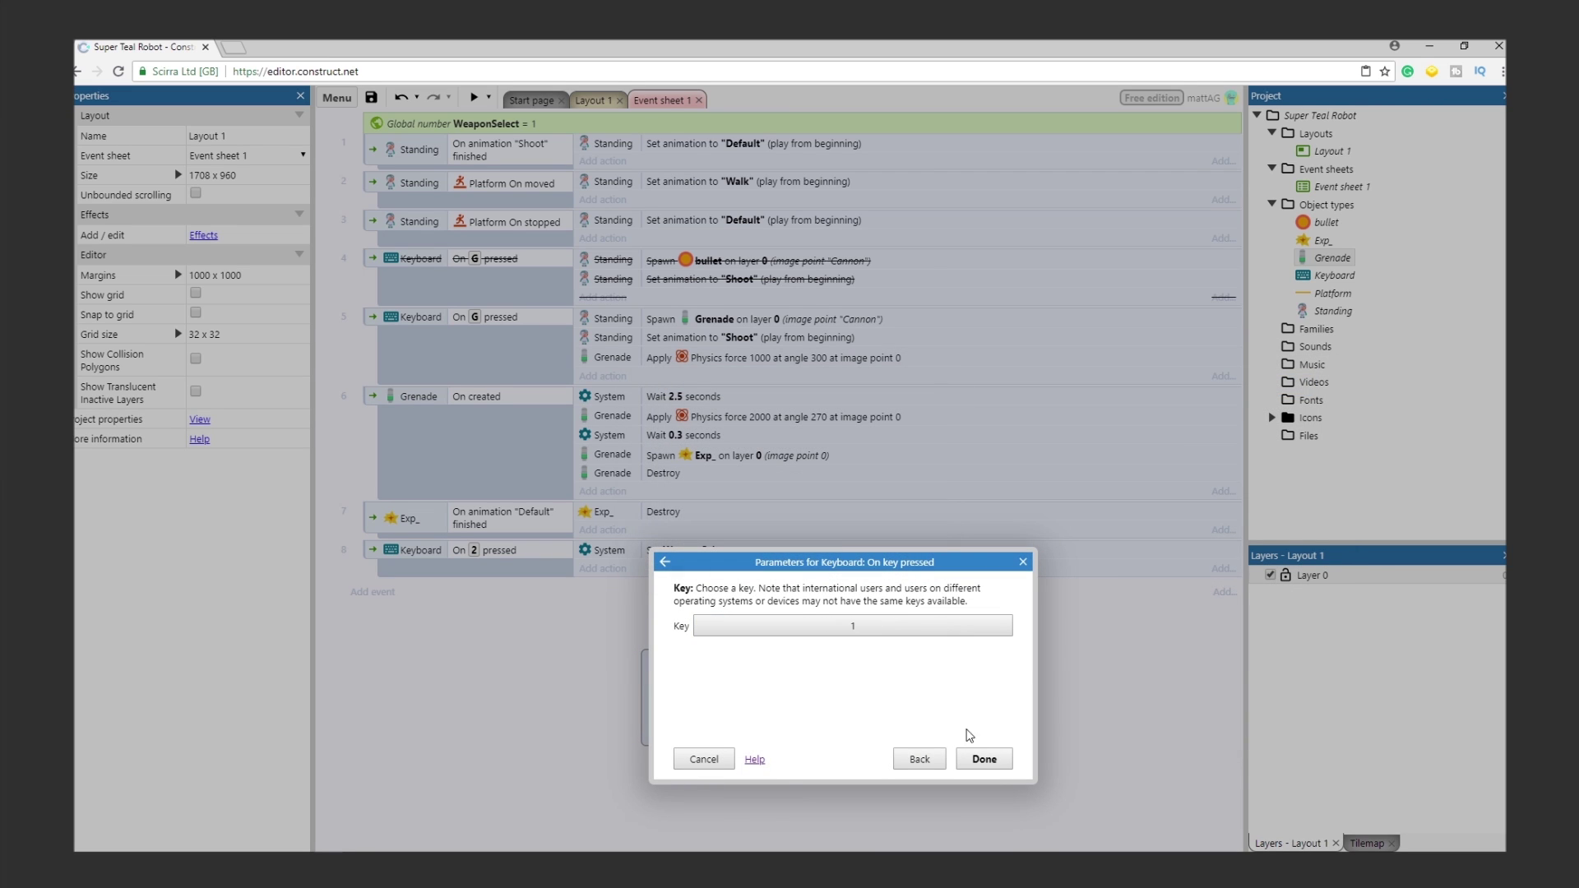
pyautogui.click(983, 759)
# Step: Give event 9 a System Set value action setting WeaponSelect to 1
pyautogui.click(625, 590)
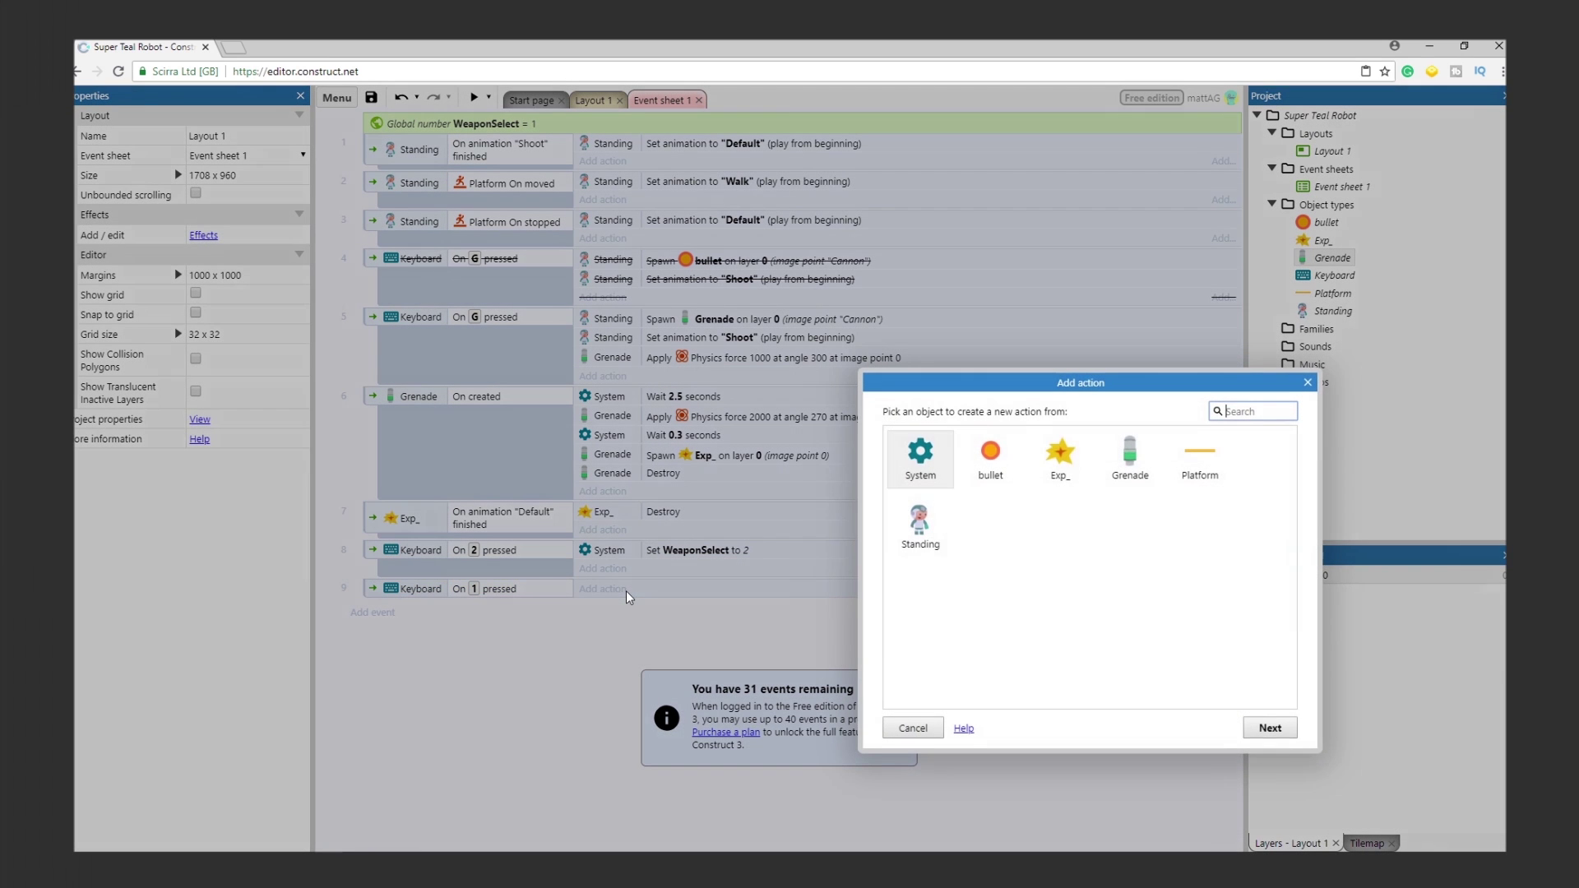
pyautogui.doubleClick(920, 477)
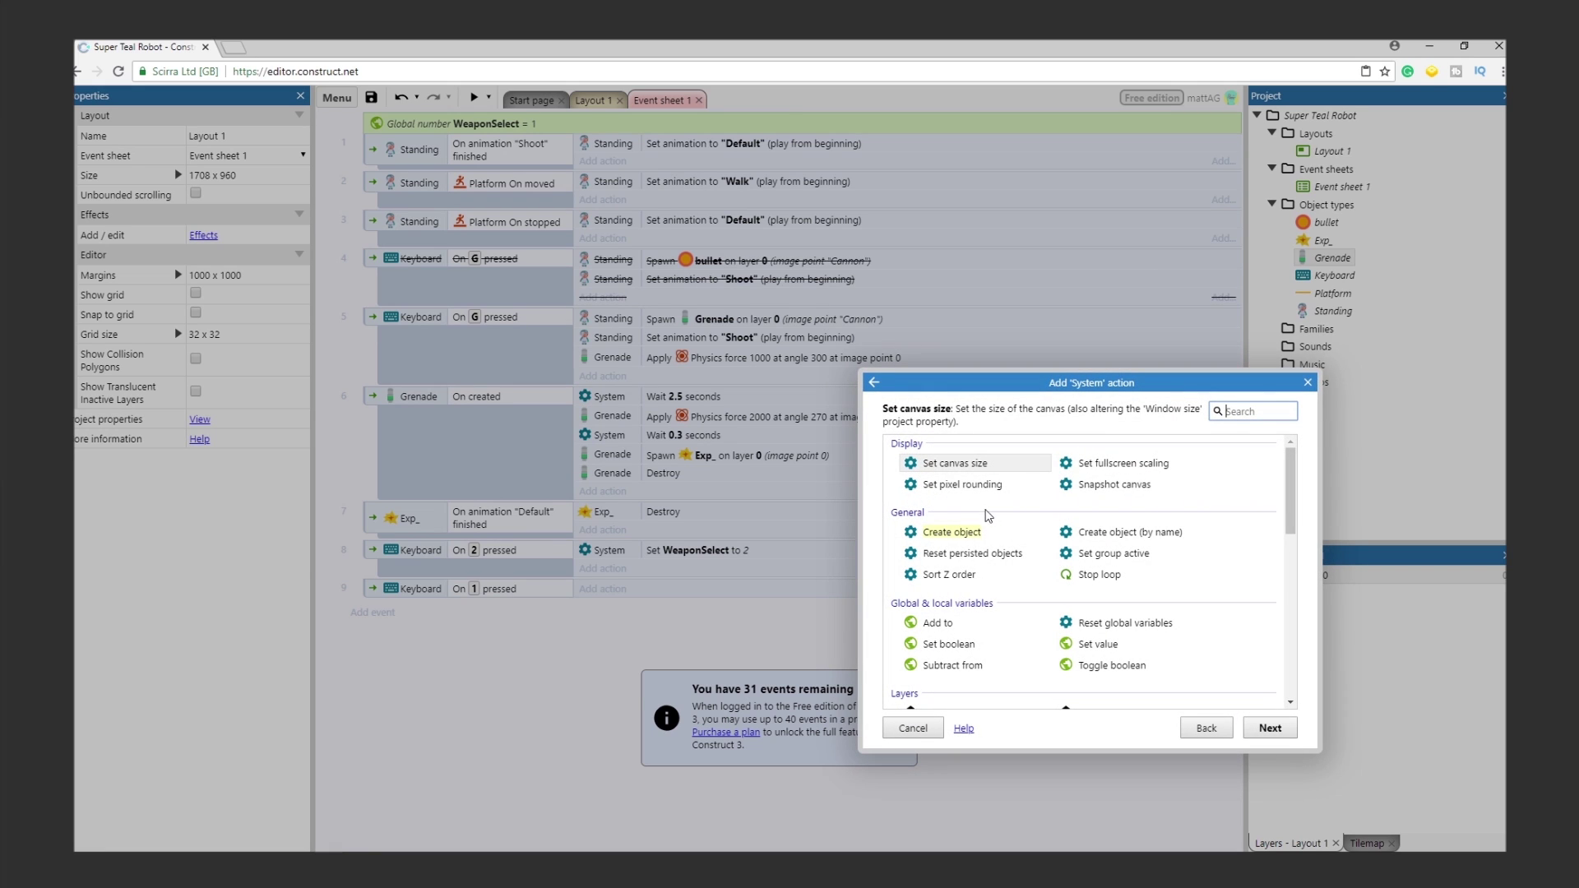
pyautogui.click(1096, 646)
pyautogui.click(1271, 729)
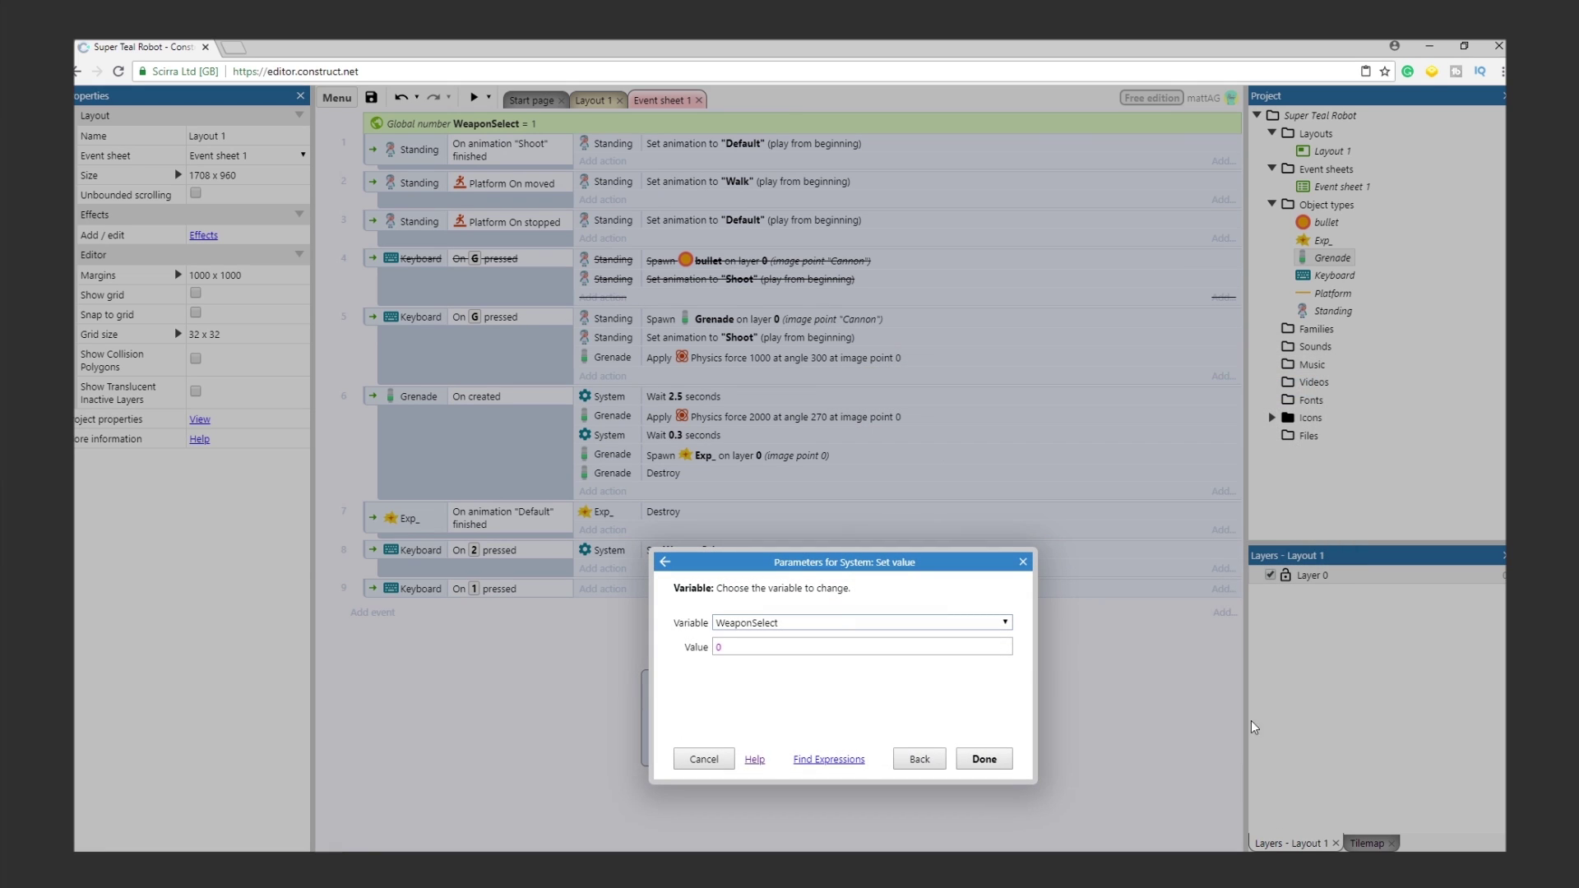
pyautogui.click(865, 646)
pyautogui.write('1')
pyautogui.click(985, 757)
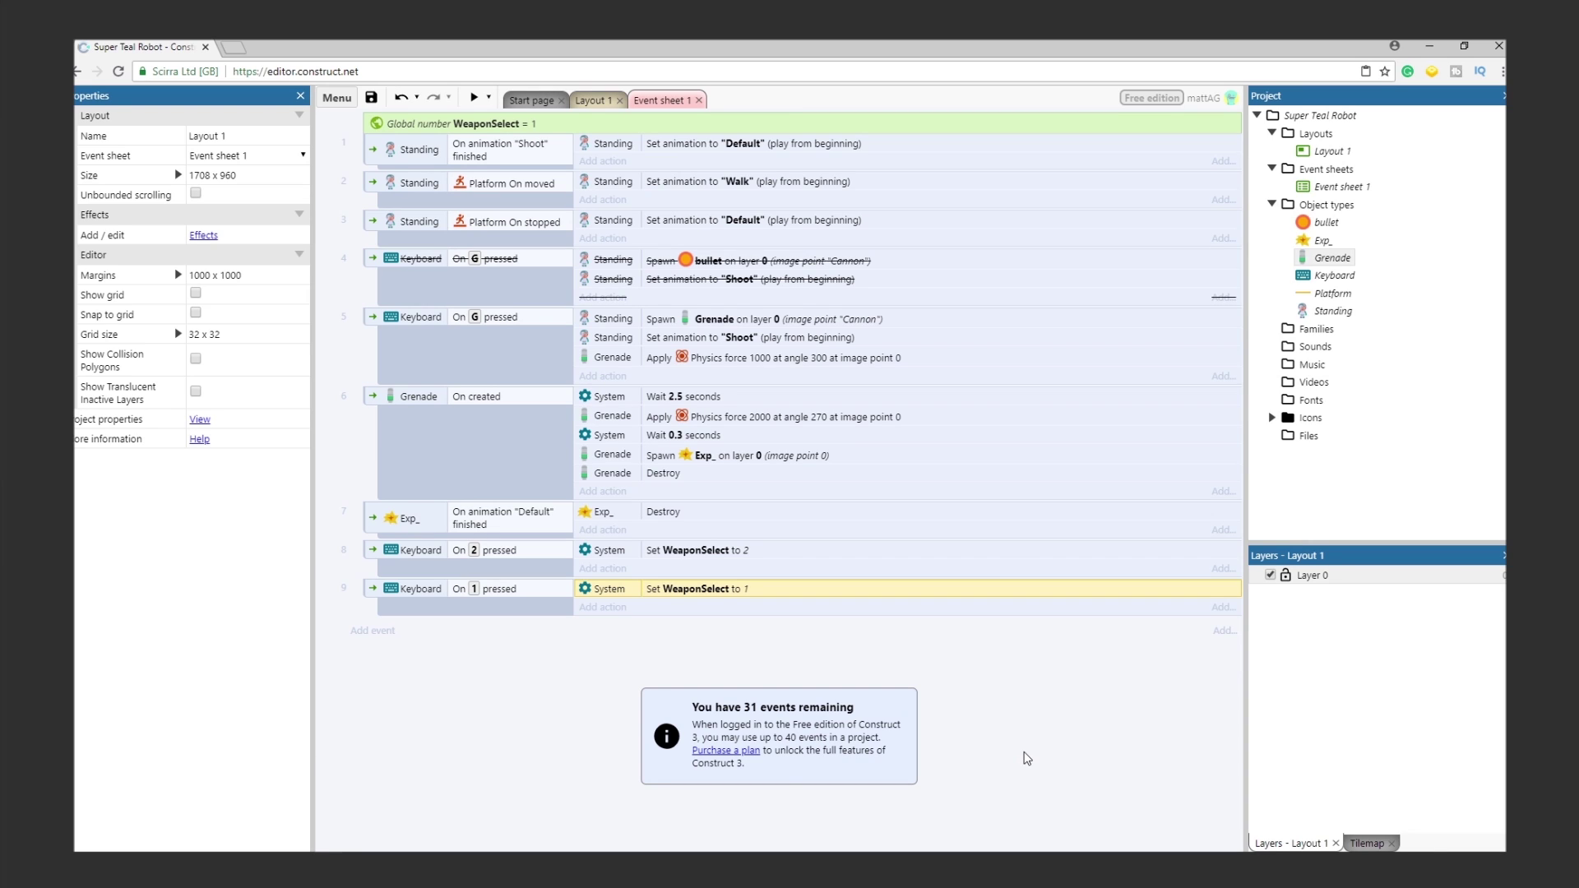
pyautogui.press('1')
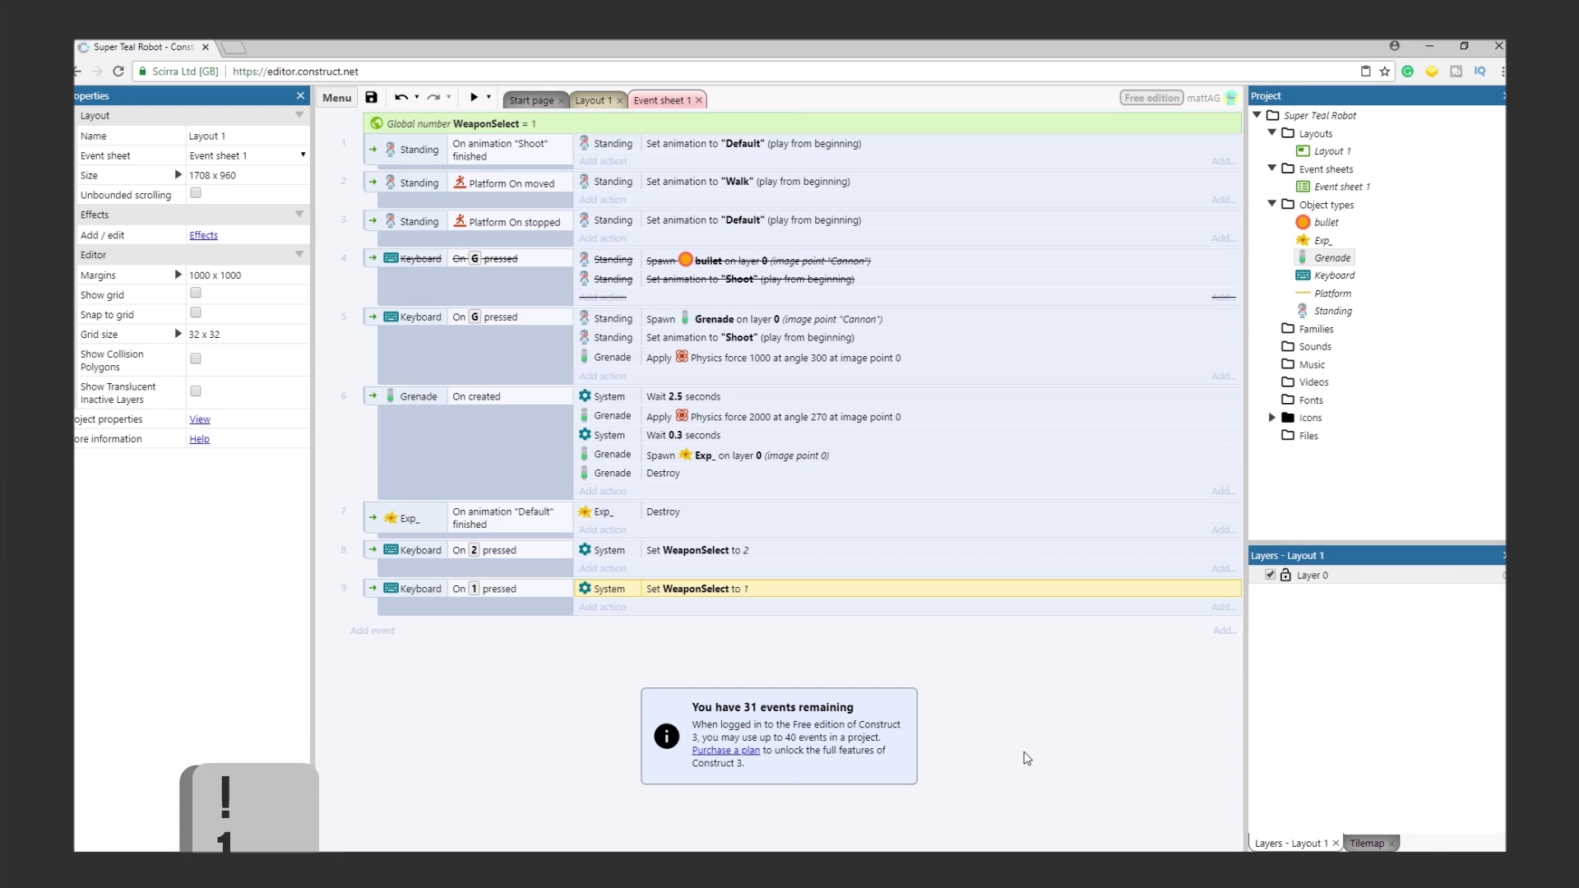
pyautogui.press('2')
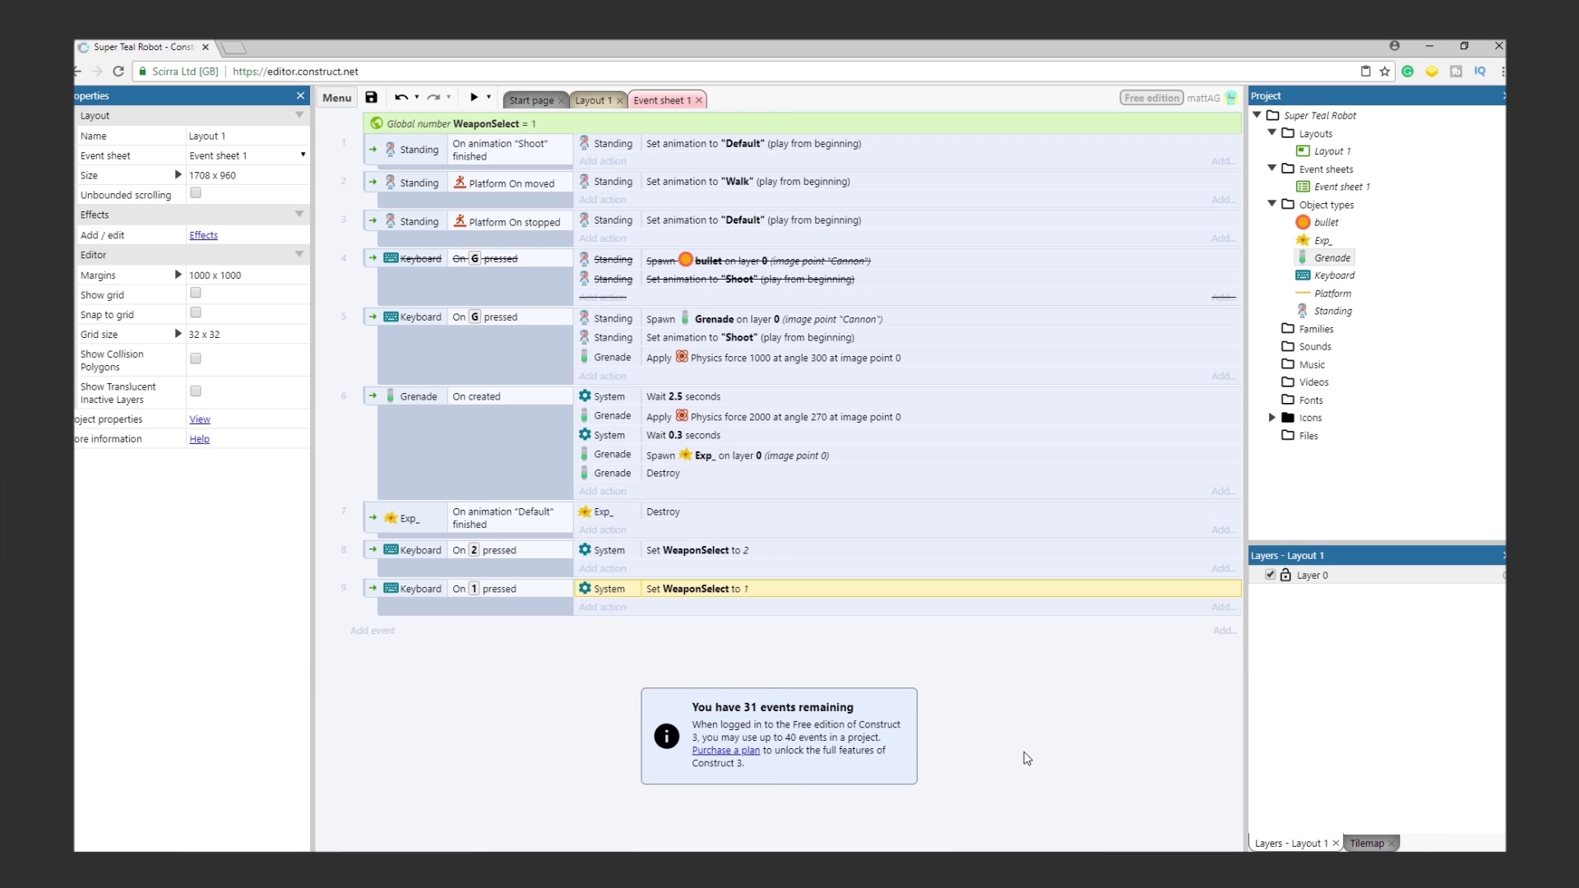
# Step: Drag Grenade_Tile.png and Regular_Tile.png from the tutorial image folder into Layout 1
pyautogui.click(590, 101)
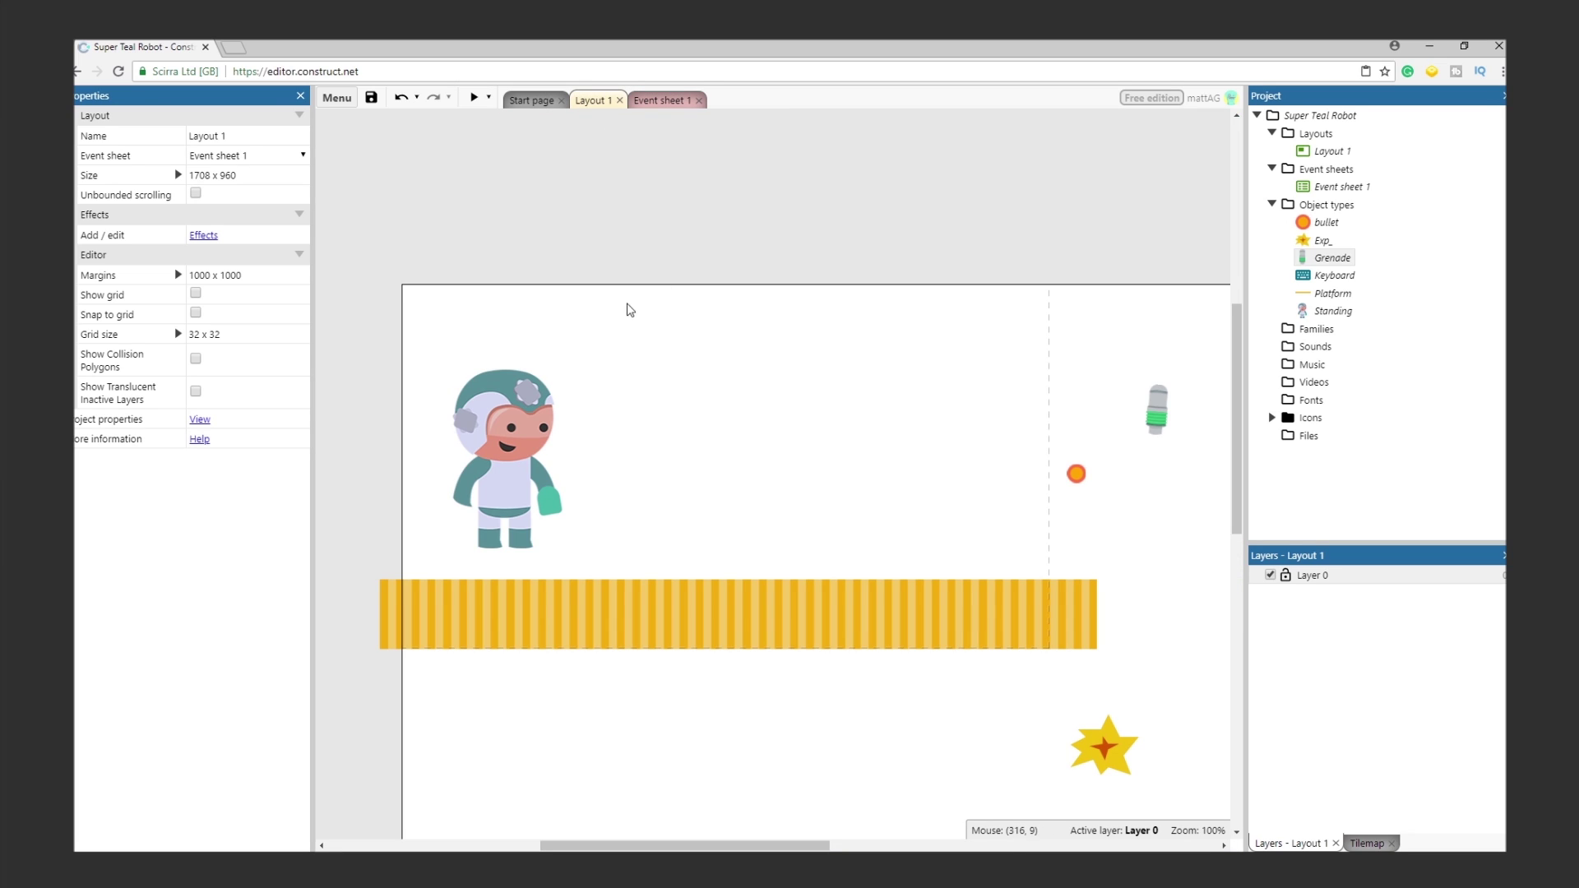
pyautogui.click(187, 843)
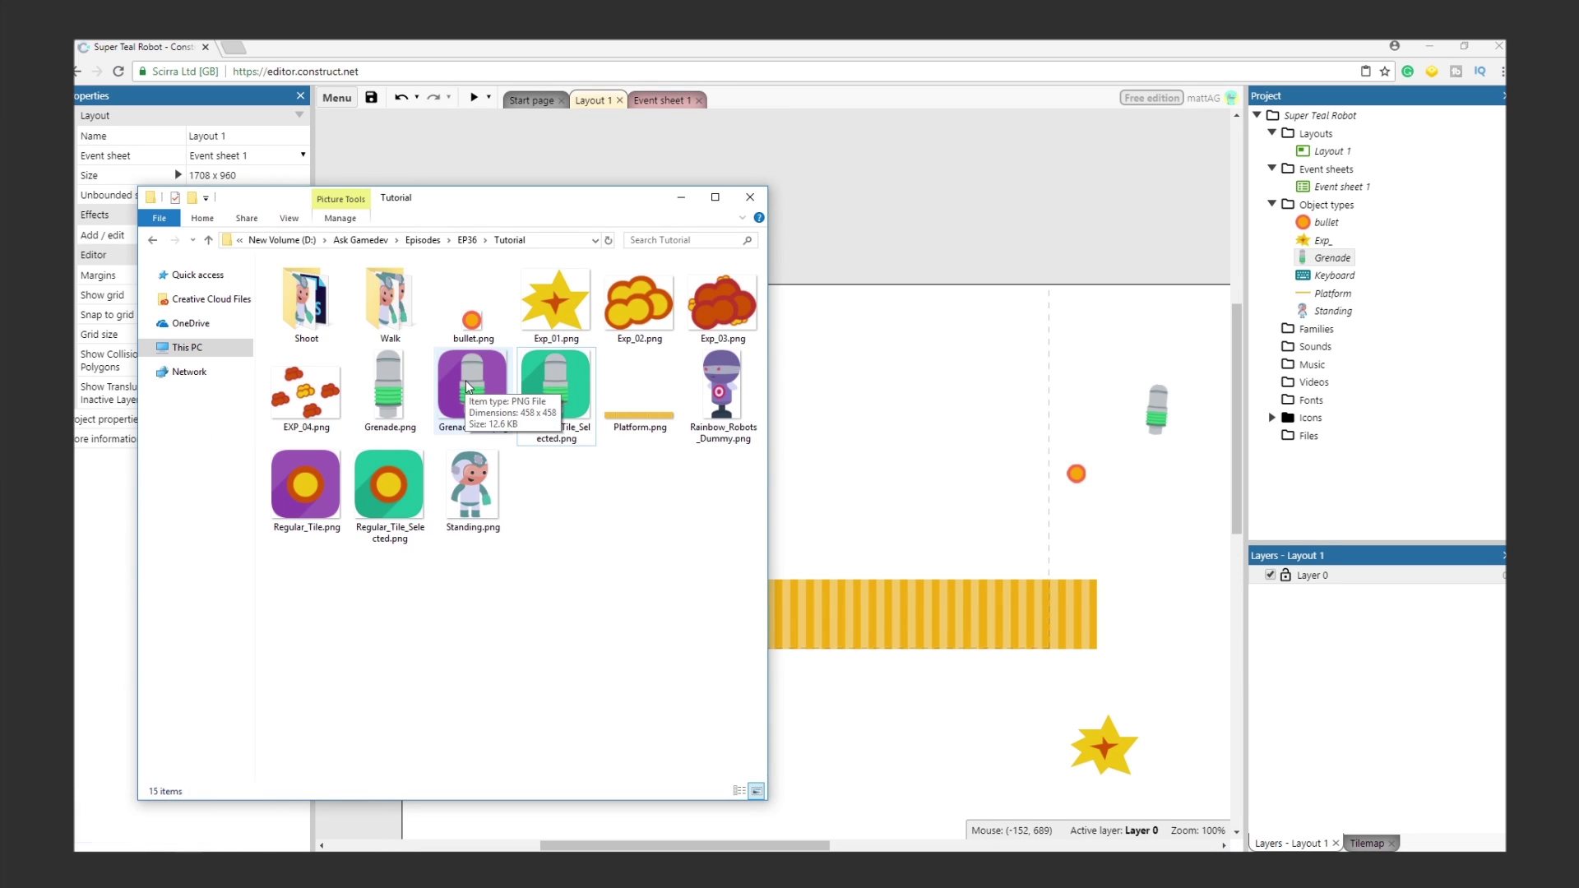
pyautogui.moveTo(467, 387); pyautogui.dragTo(889, 405)
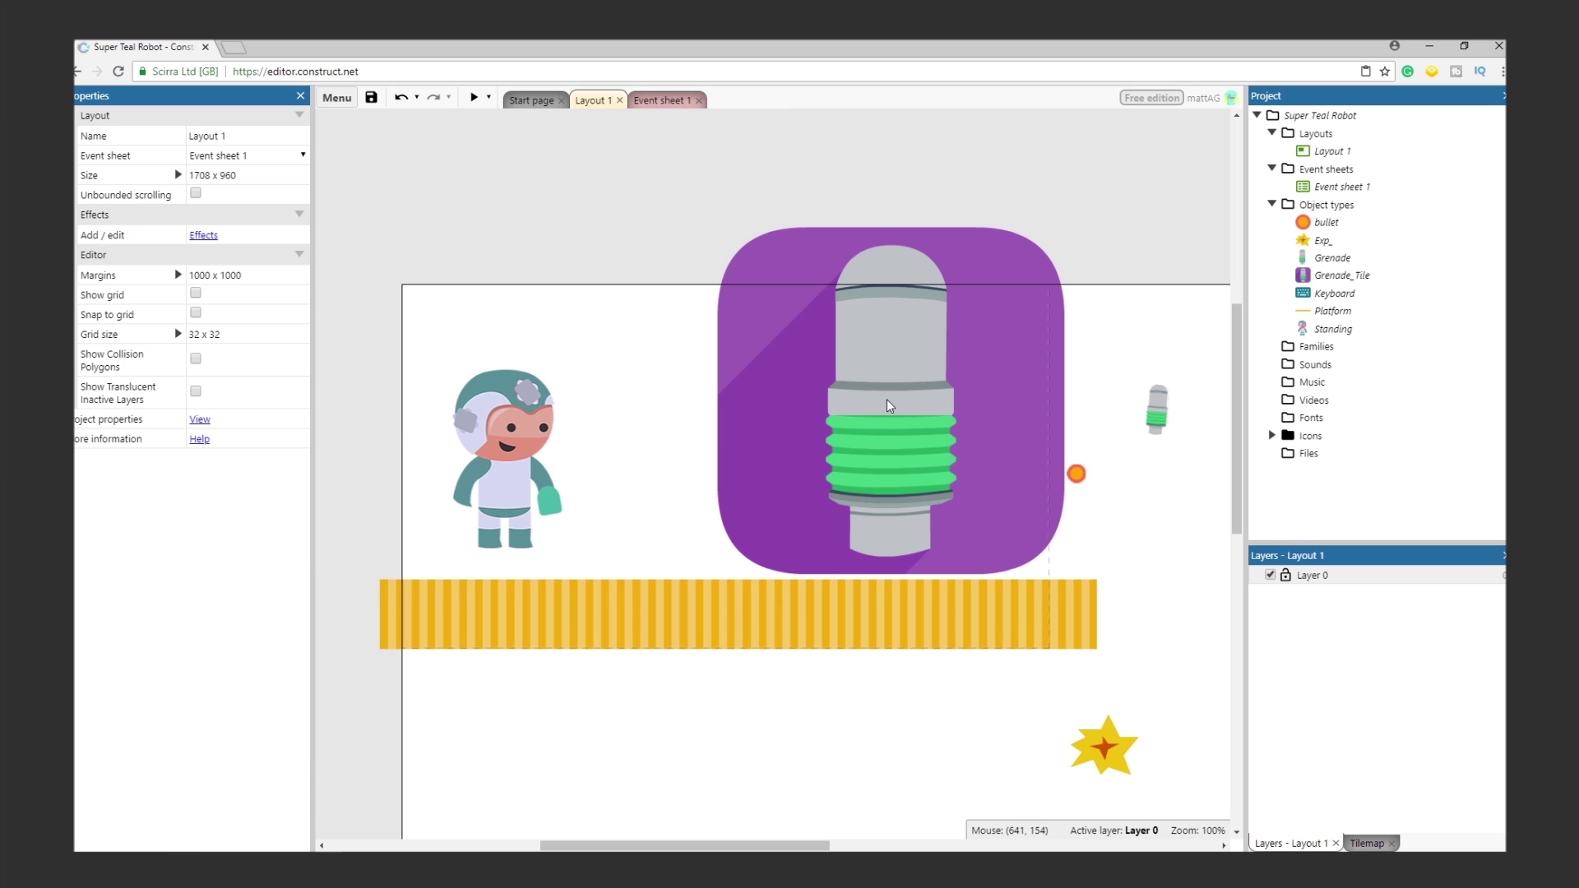
pyautogui.click(198, 839)
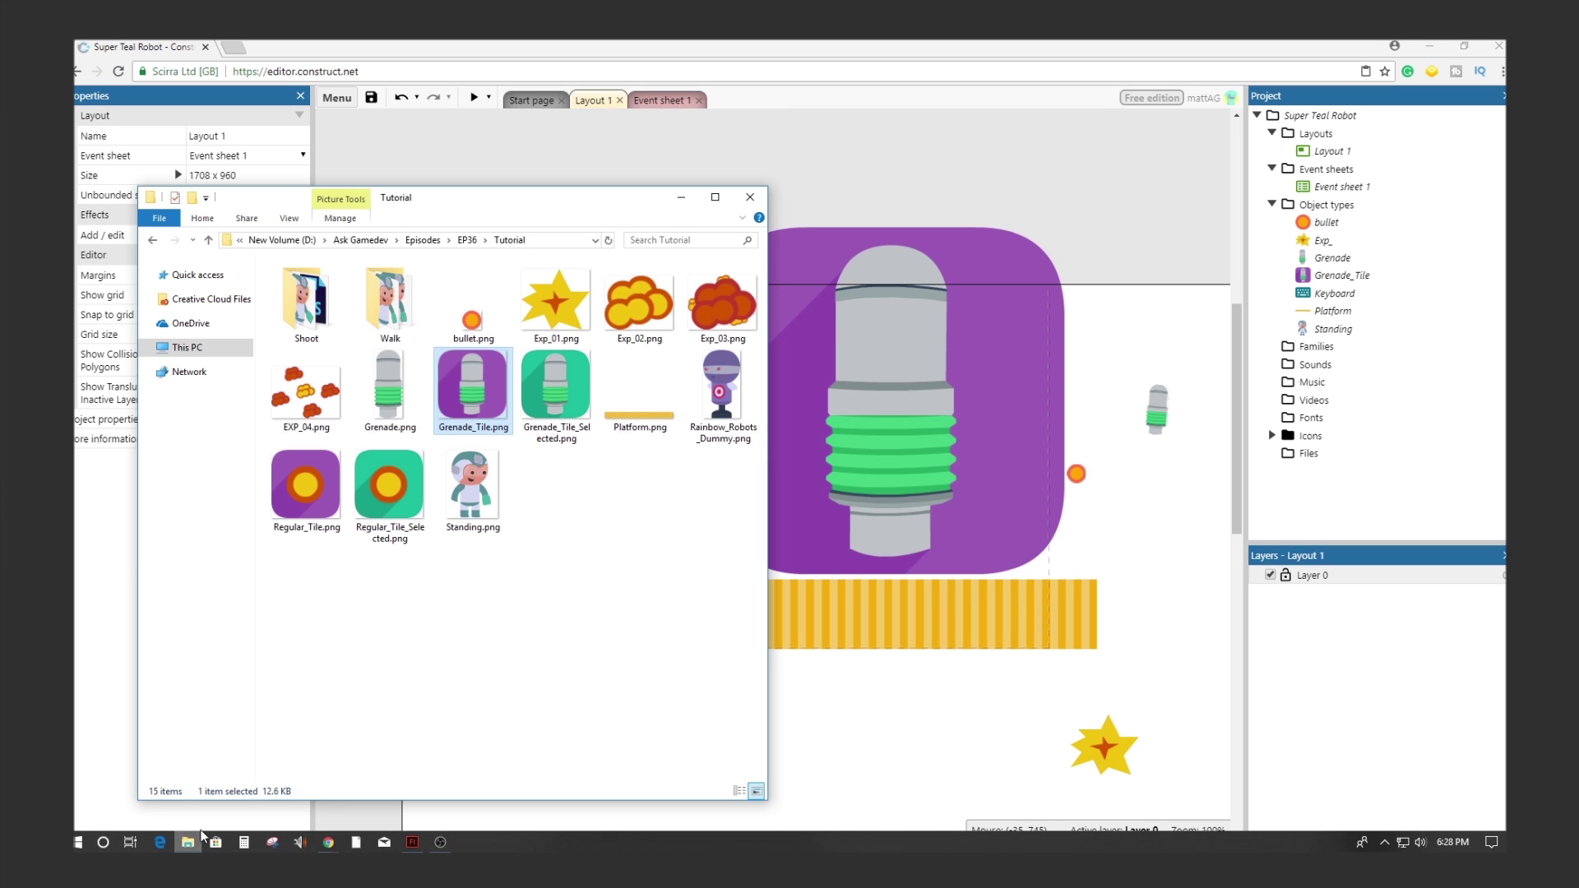
pyautogui.moveTo(314, 498); pyautogui.dragTo(497, 435)
# Step: Shrink both tiles and place them side by side in the layout's top-left corner
pyautogui.keyDown('ctrl'); pyautogui.click(829, 492); pyautogui.keyUp('ctrl')
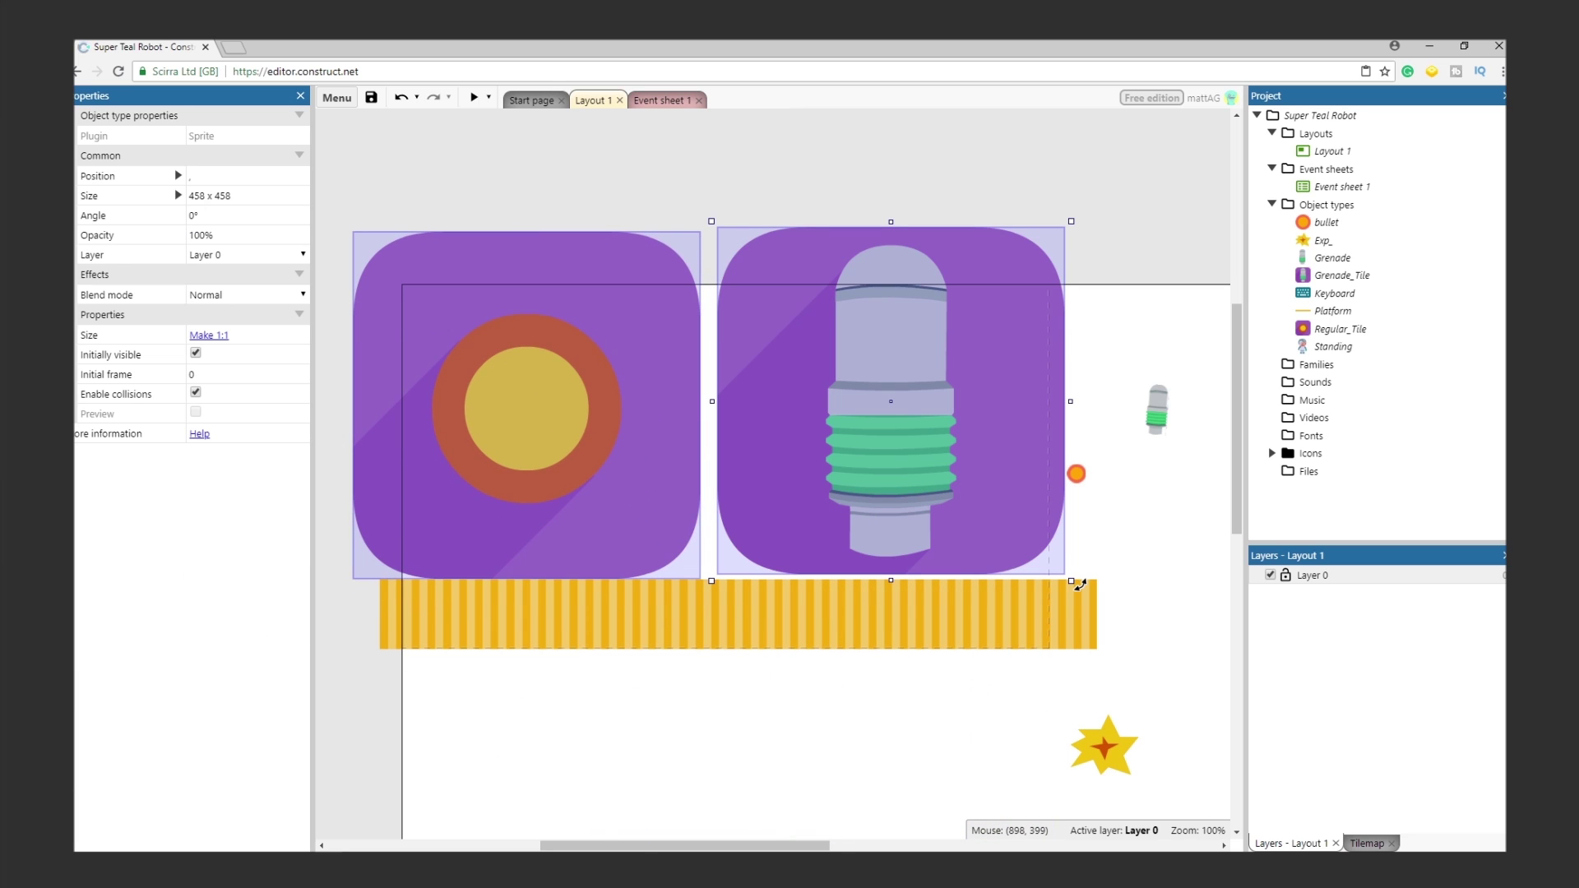
pyautogui.keyDown('shift'); pyautogui.moveTo(1067, 576); pyautogui.dragTo(740, 325); pyautogui.keyUp('shift')
pyautogui.click(650, 344)
pyautogui.moveTo(369, 248); pyautogui.dragTo(429, 316)
pyautogui.moveTo(732, 256); pyautogui.dragTo(477, 323)
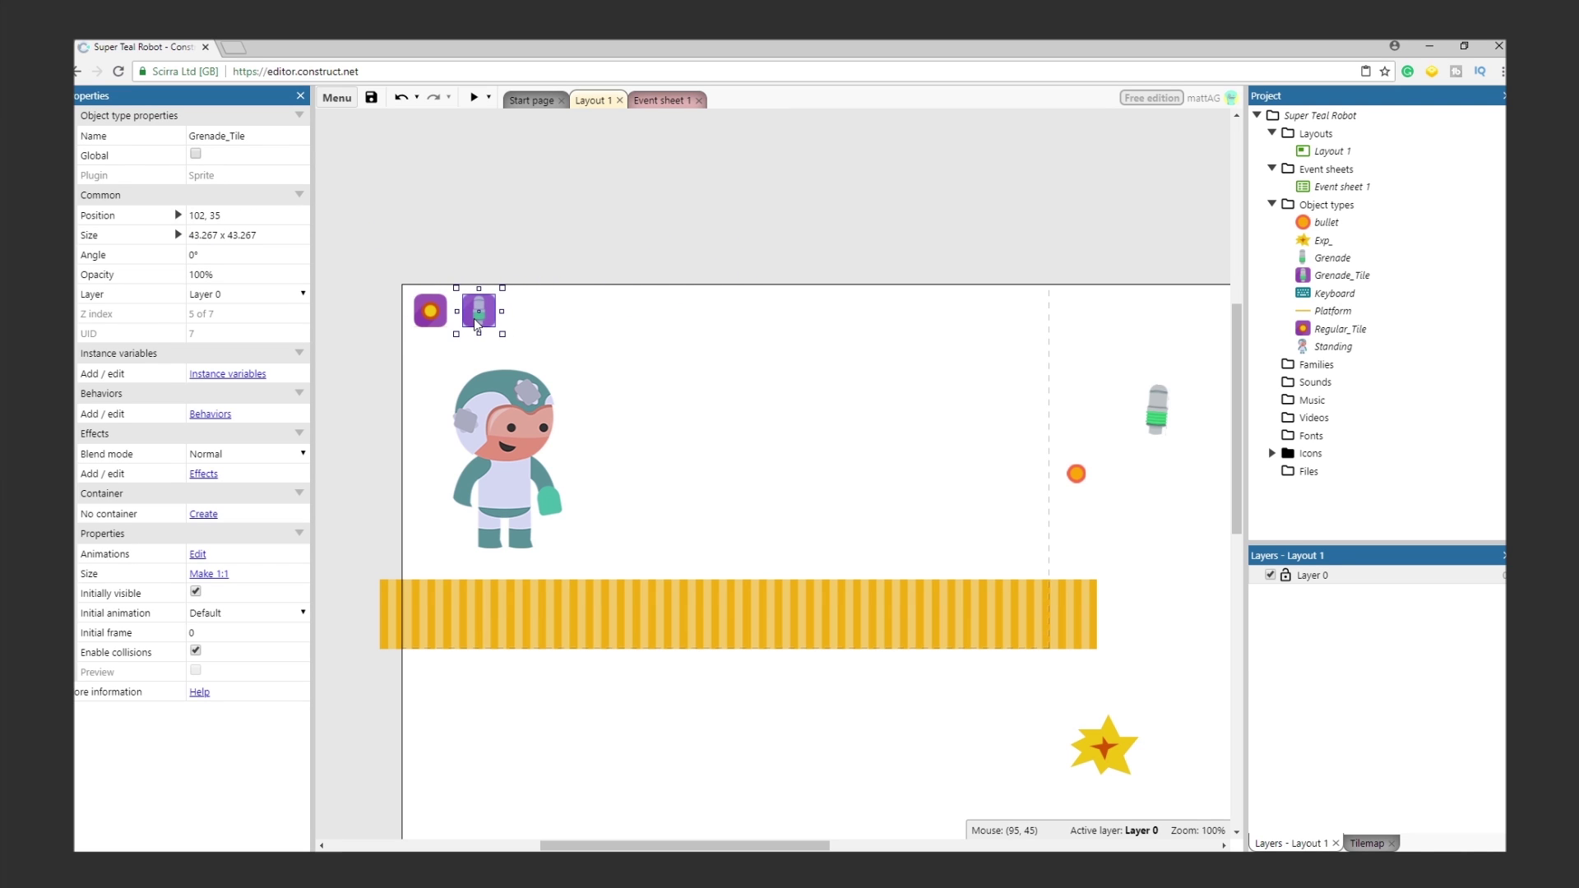
pyautogui.click(589, 345)
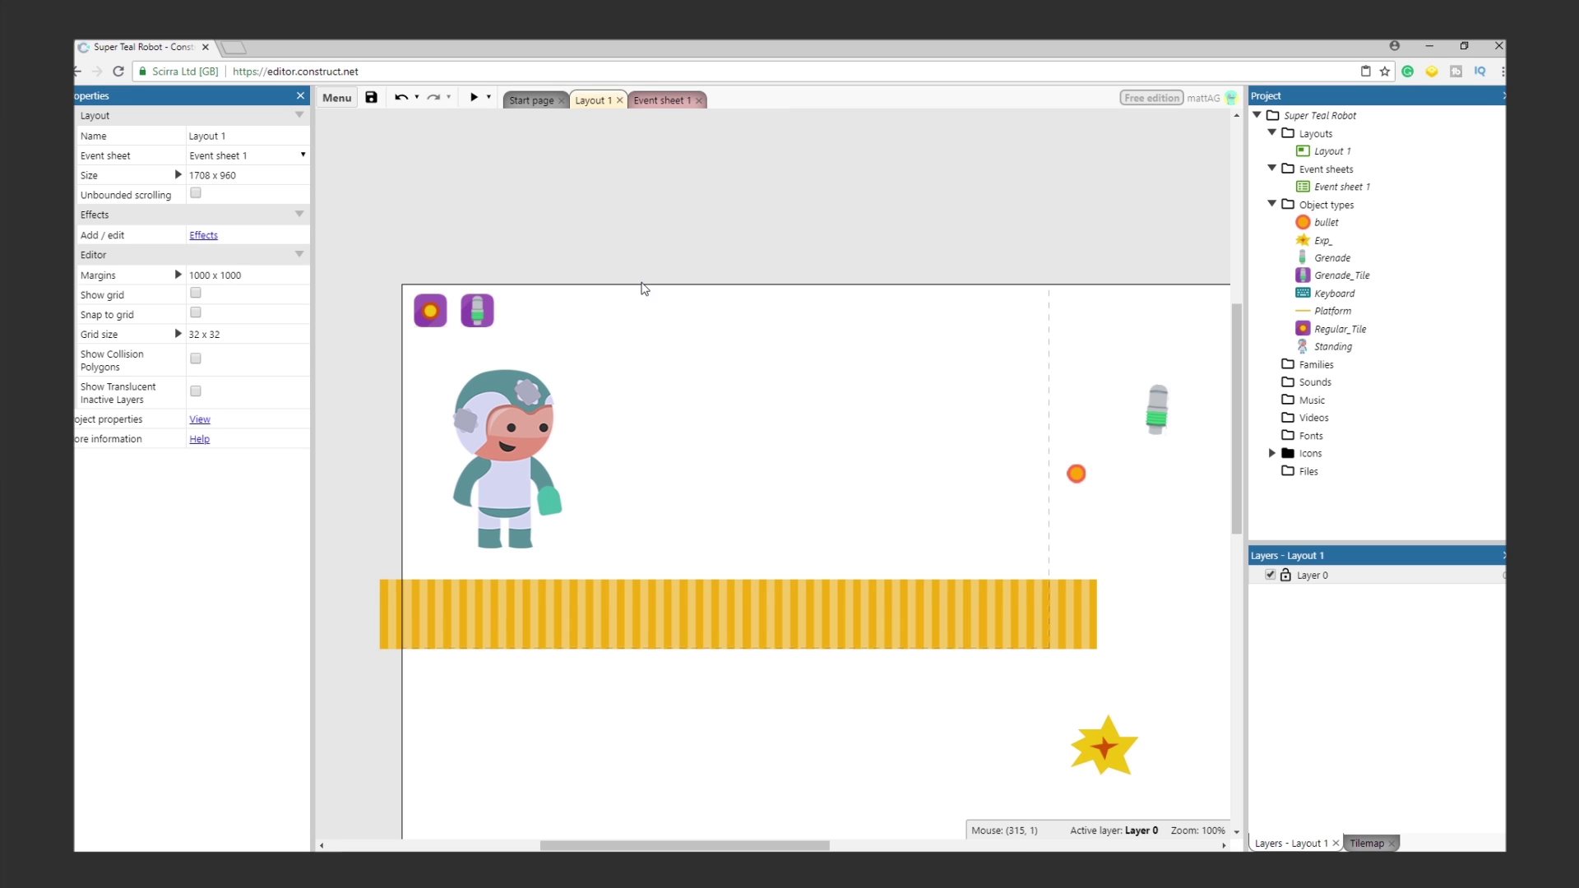
# Step: Add a new animation named Selected to Regular_Tile
pyautogui.doubleClick(441, 313)
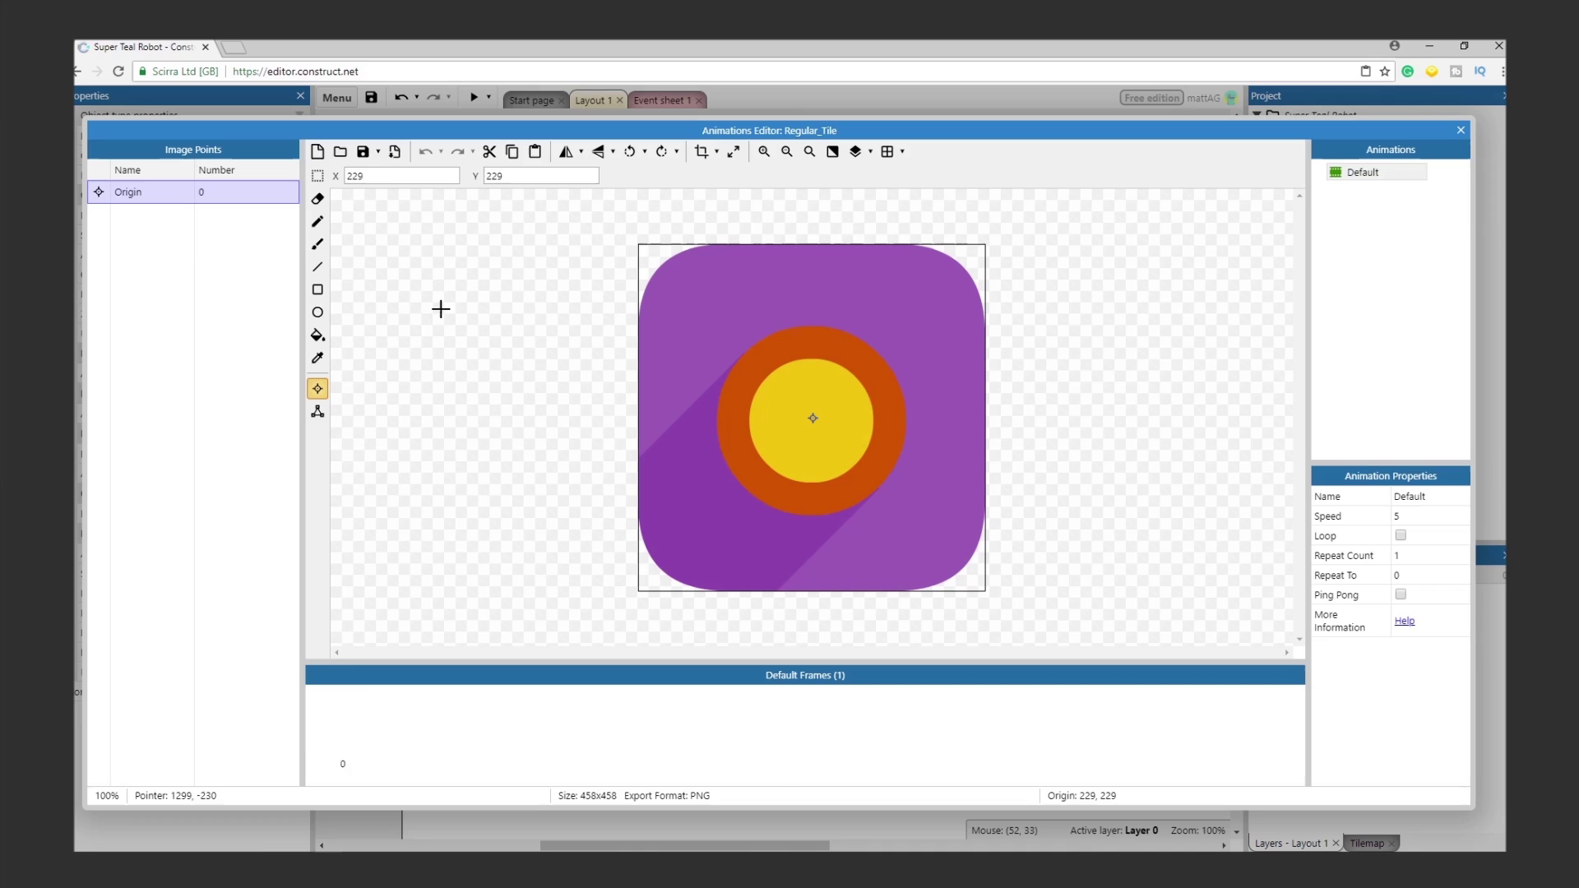
pyautogui.rightClick(1342, 269)
pyautogui.click(1382, 277)
pyautogui.rightClick(1357, 198)
pyautogui.click(1379, 232)
pyautogui.write('Selected')
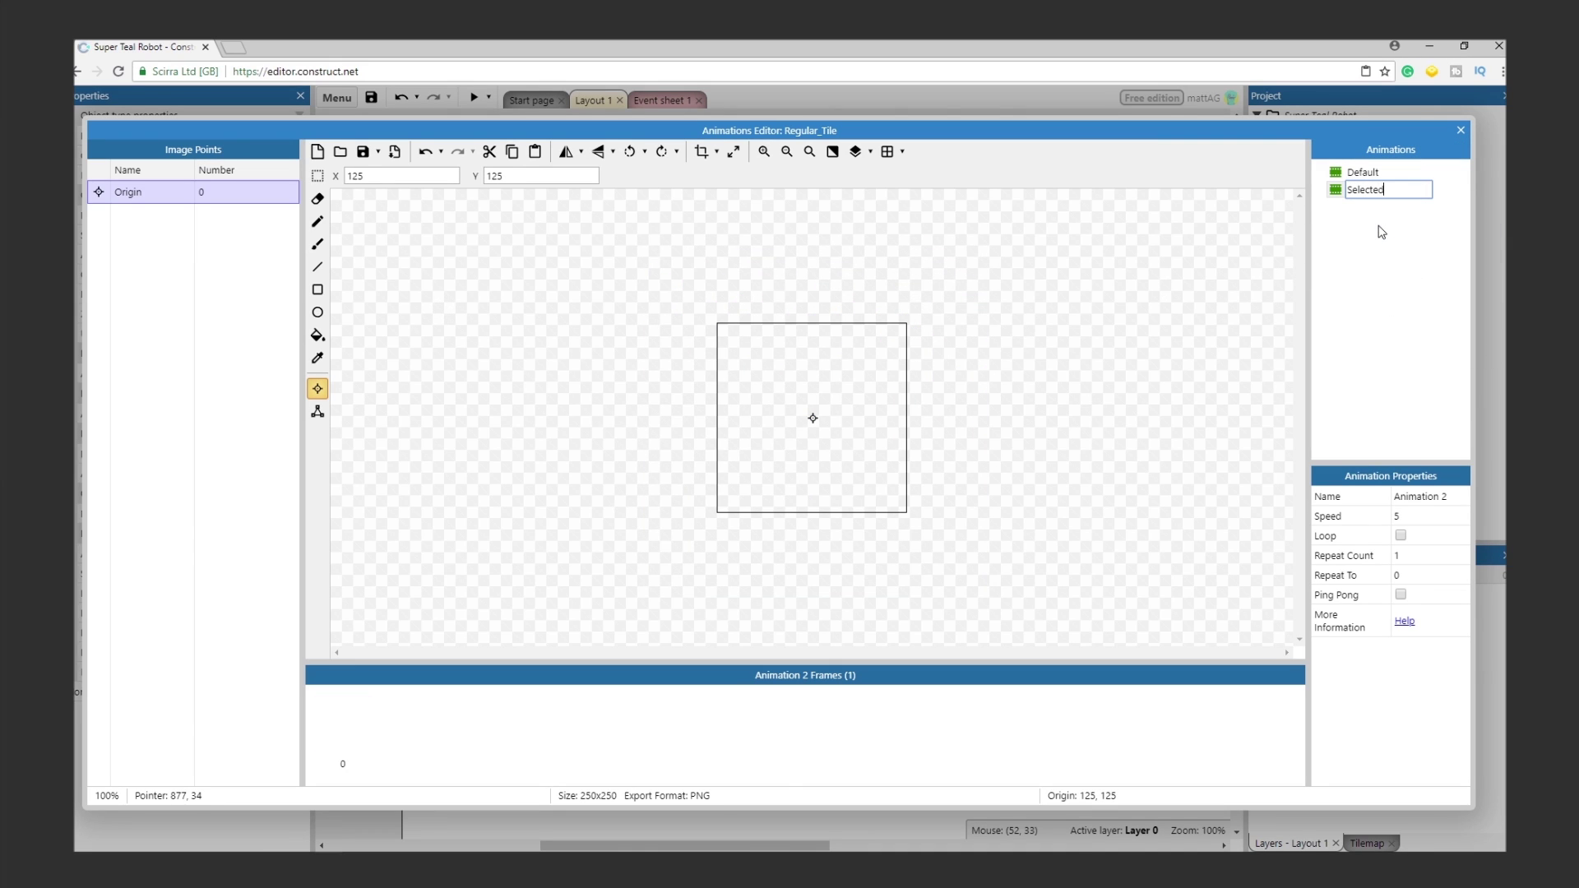
pyautogui.press('Return')
# Step: Import Regular_Tile's selected image as the Selected animation's frame, removing the empty frame
pyautogui.rightClick(454, 709)
pyautogui.click(646, 681)
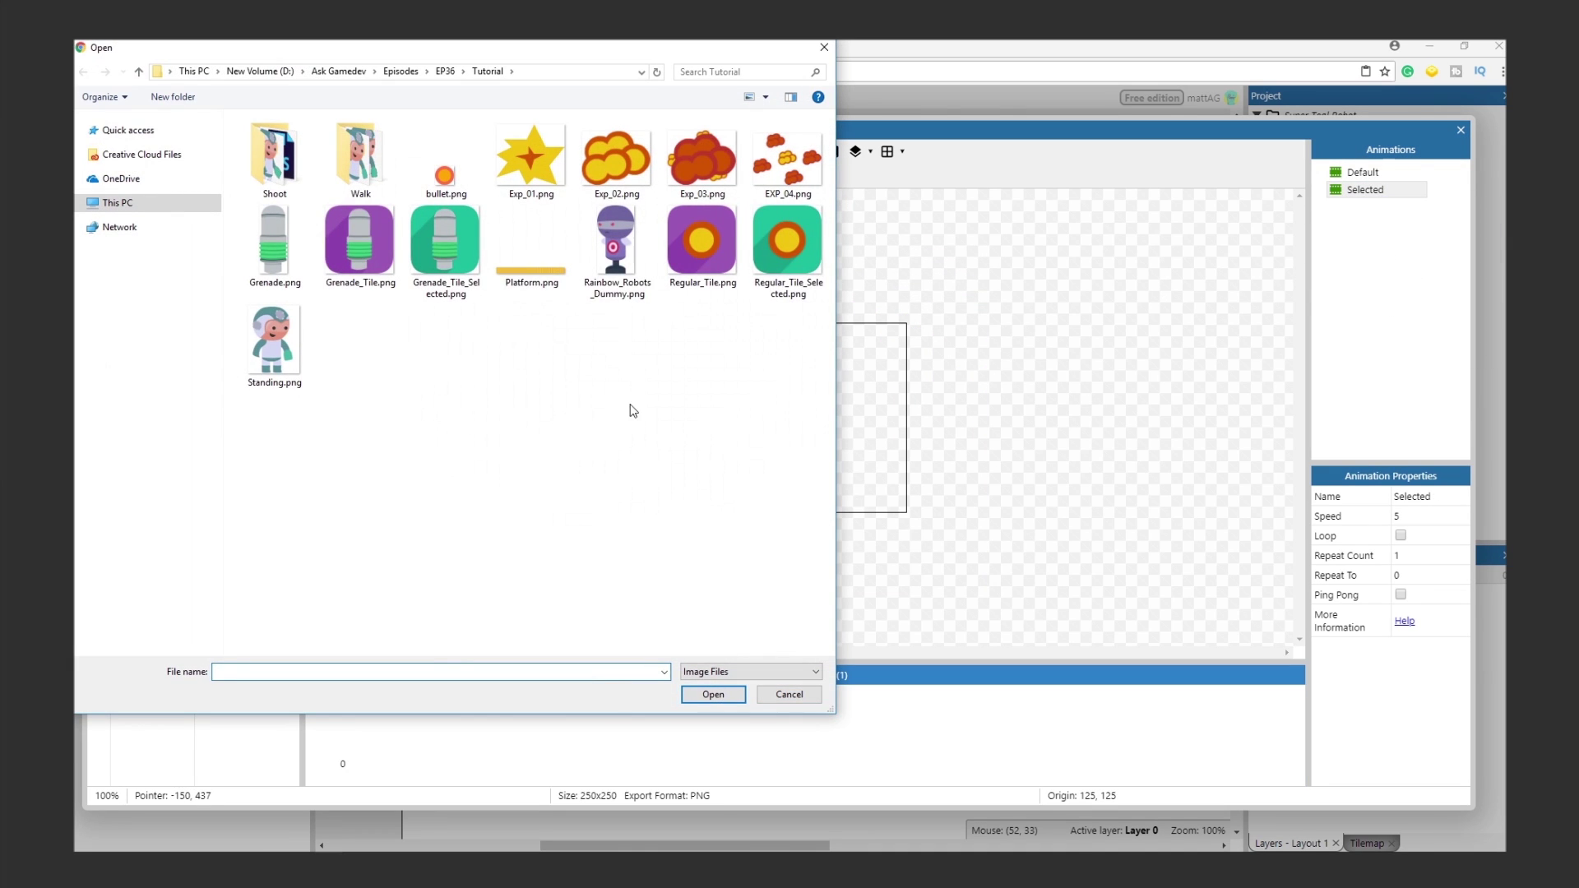
pyautogui.click(784, 247)
pyautogui.click(707, 697)
pyautogui.click(339, 720)
pyautogui.press('Delete')
pyautogui.click(1461, 130)
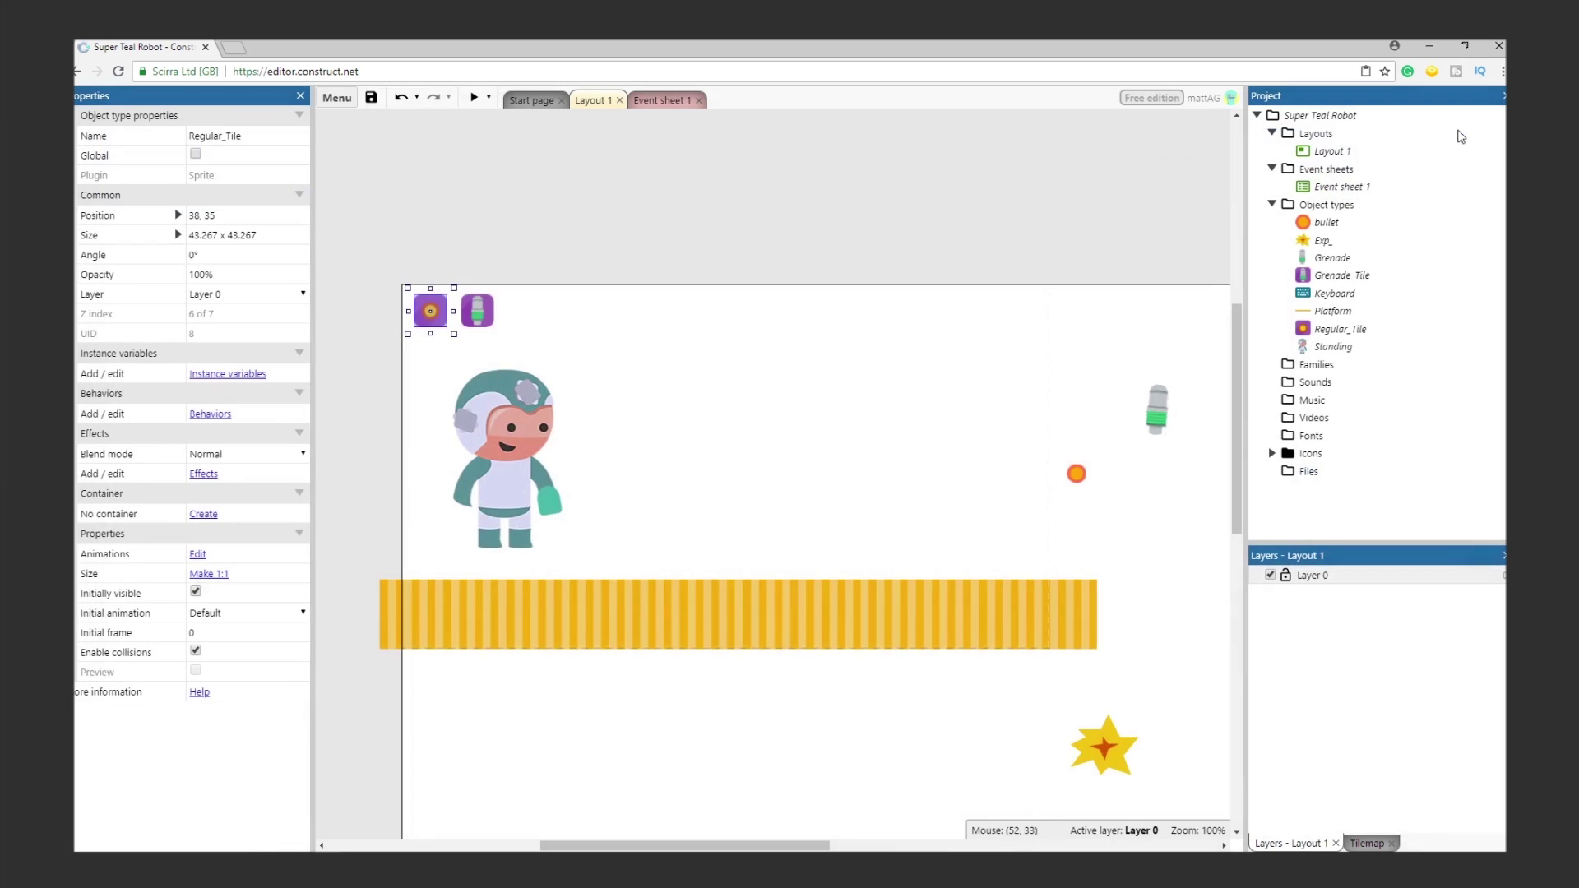
# Step: Give Grenade_Tile a Selected animation using the Grenade_Tile_Selected.png image
pyautogui.click(484, 319)
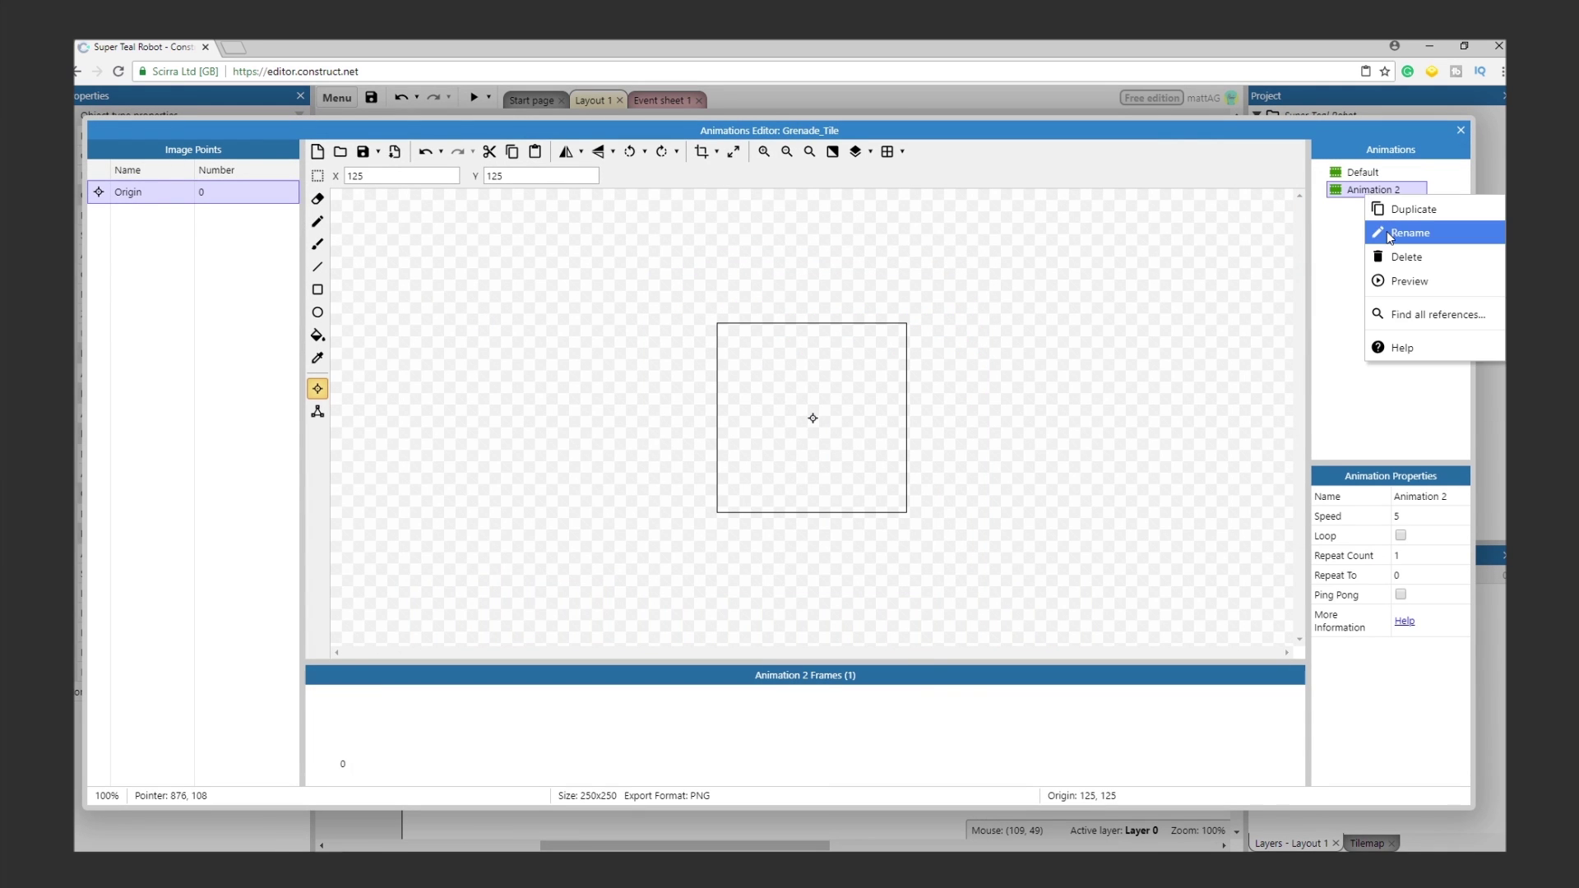
pyautogui.click(1379, 232)
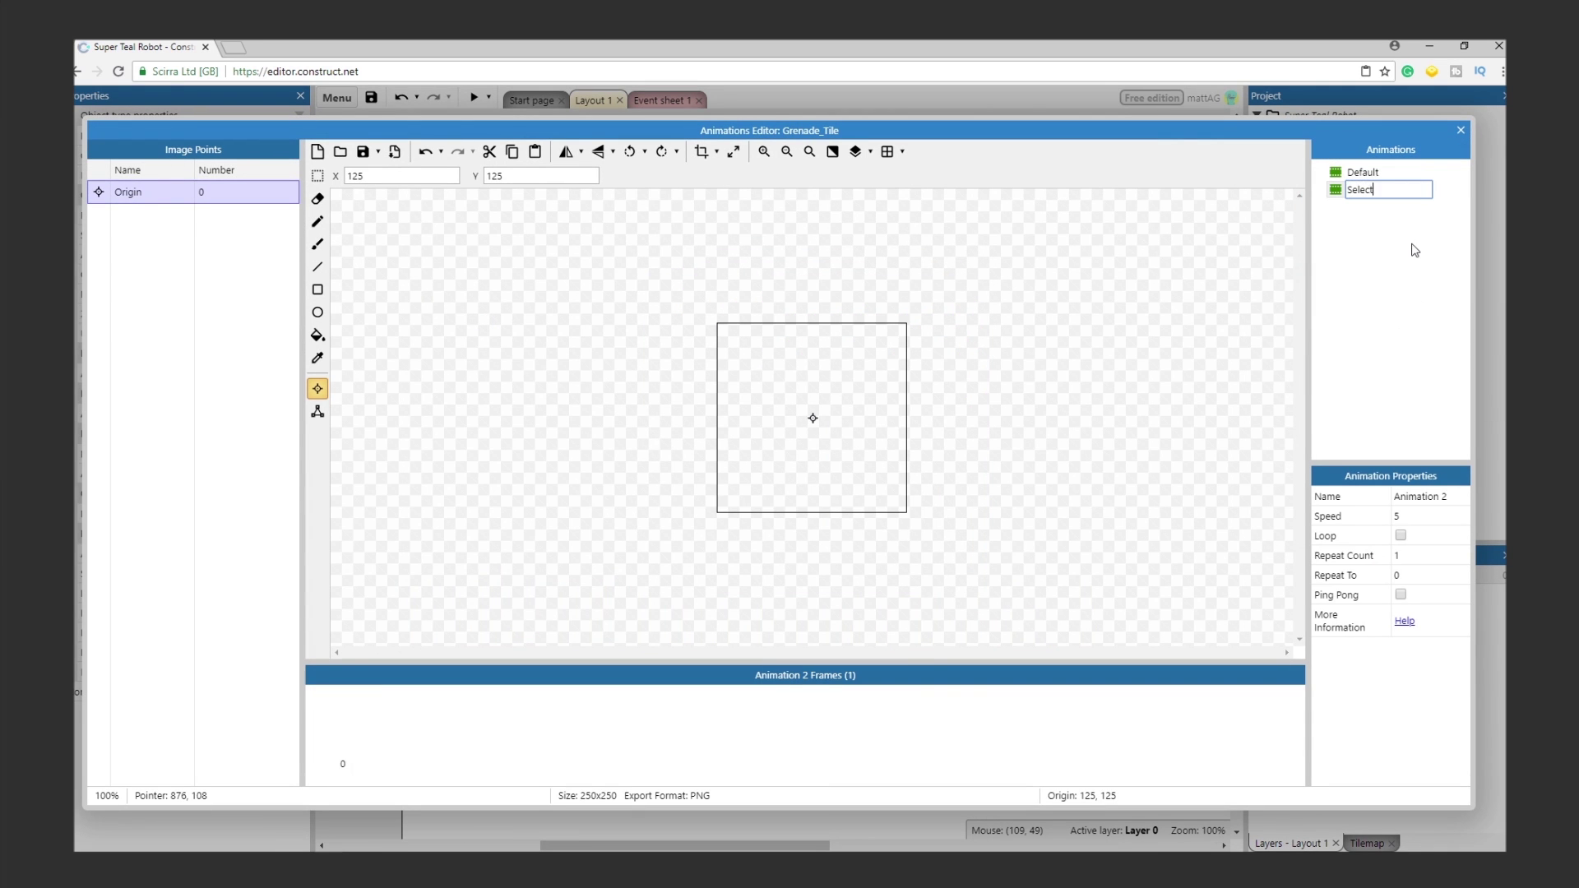
pyautogui.write('Selected')
pyautogui.press('Return')
pyautogui.rightClick(436, 730)
pyautogui.click(625, 681)
pyautogui.click(447, 241)
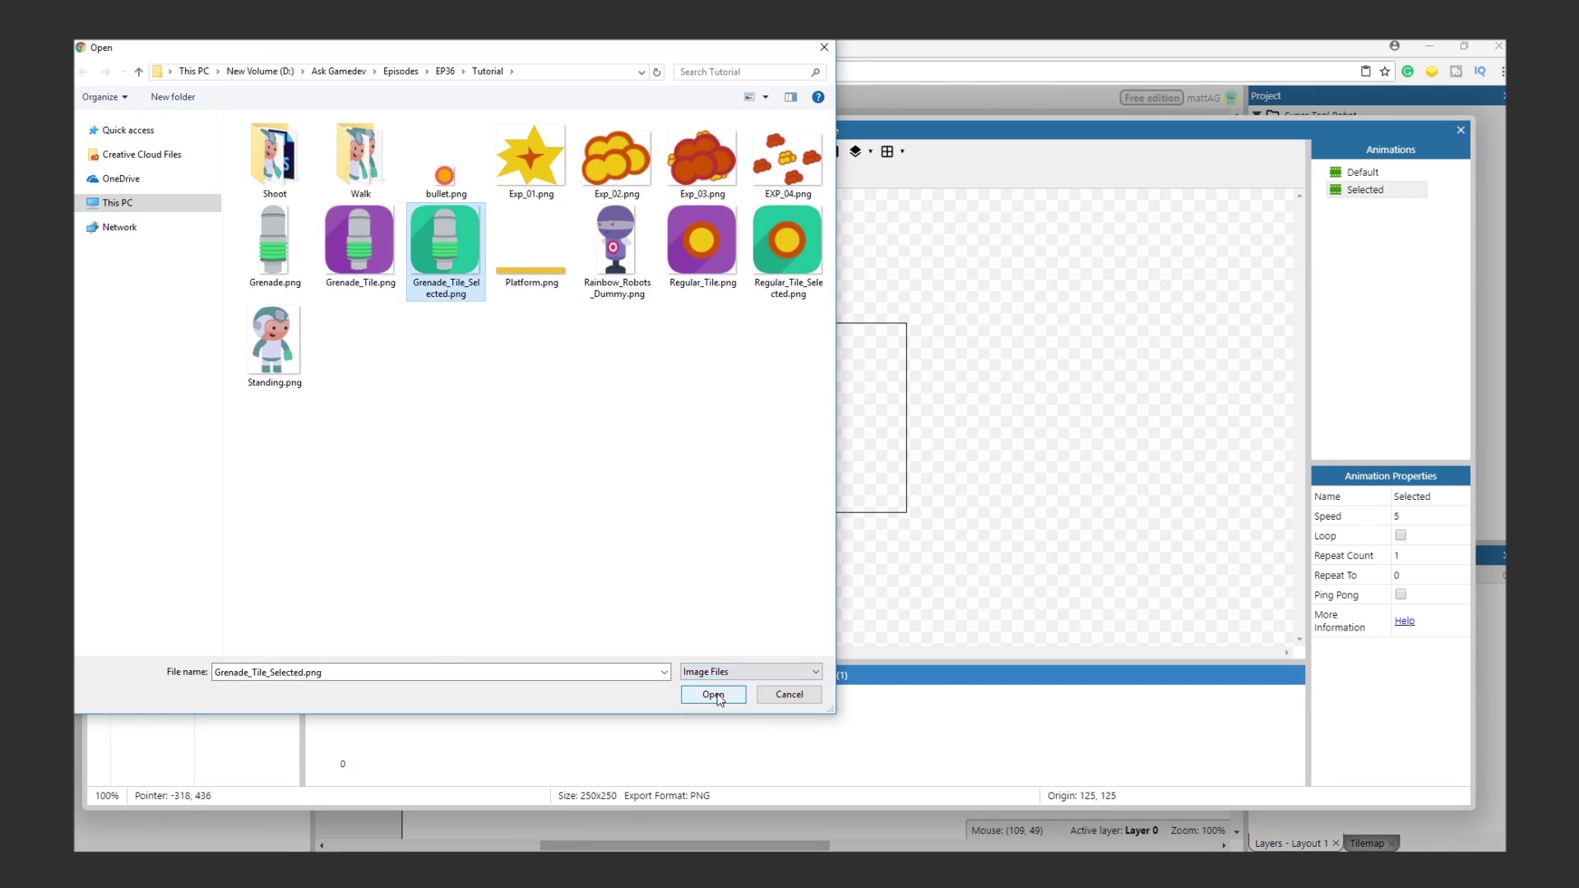
pyautogui.click(707, 696)
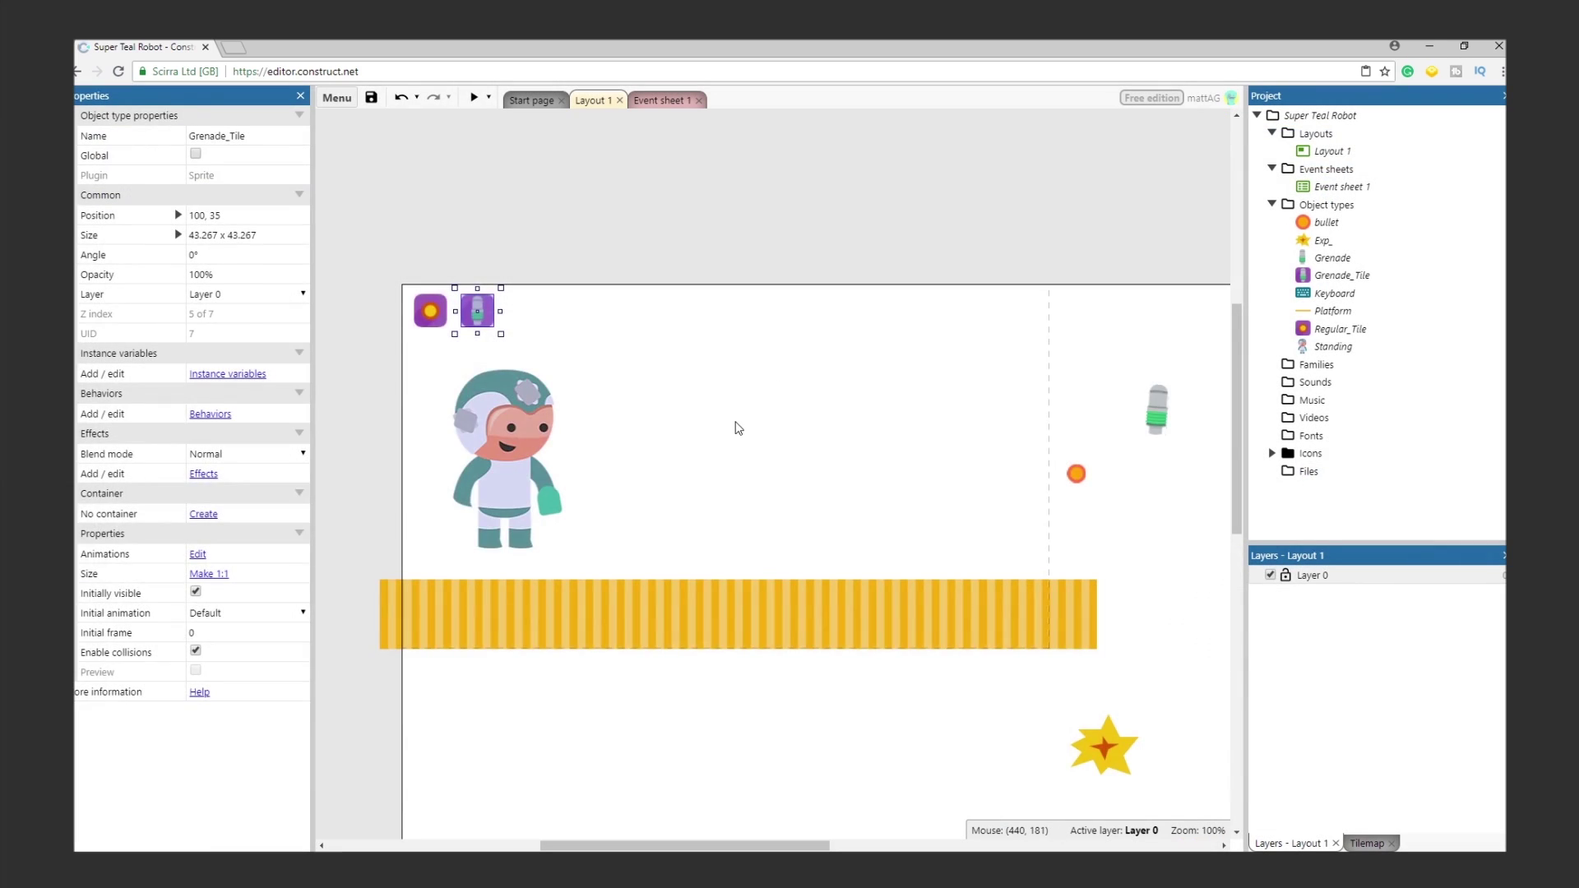
pyautogui.click(740, 423)
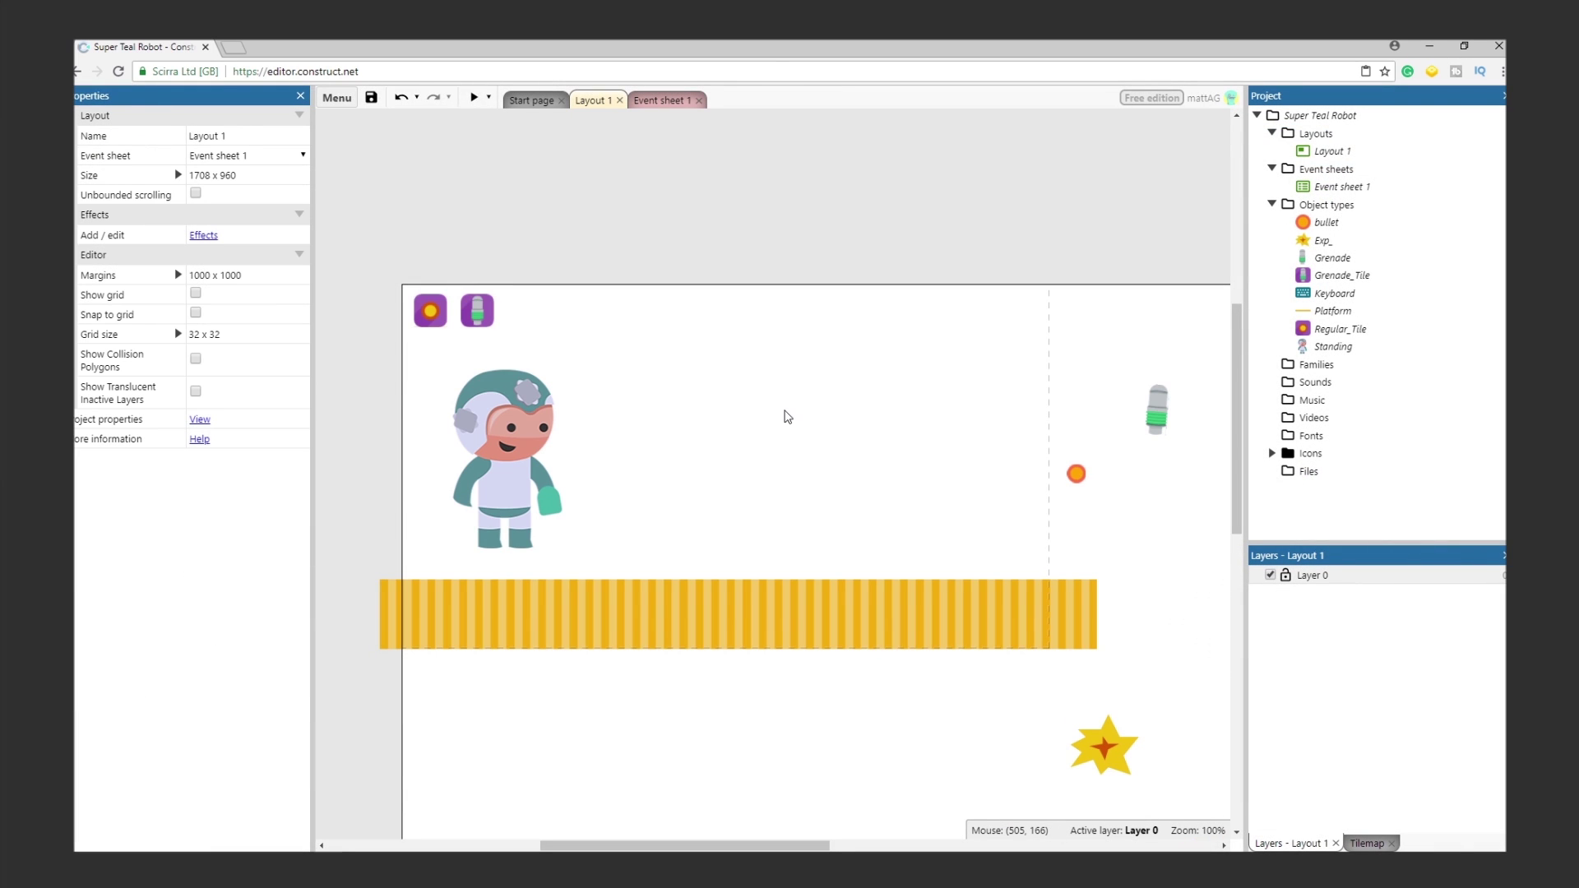
# Step: On Event sheet 1, add event 10 with the System condition WeaponSelect = 1
pyautogui.click(663, 101)
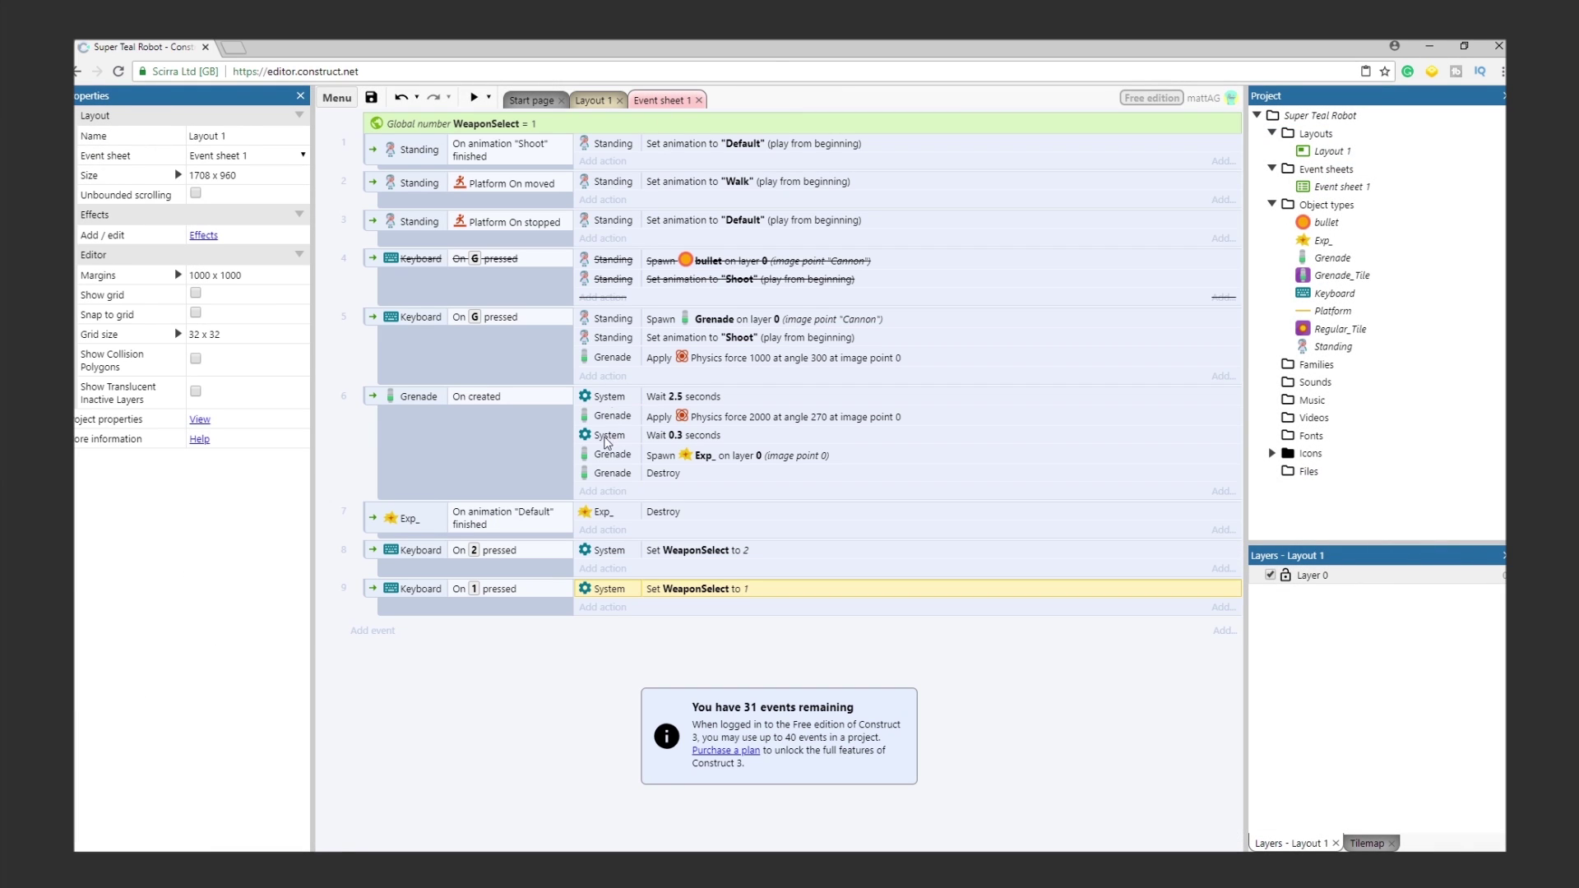
pyautogui.click(374, 633)
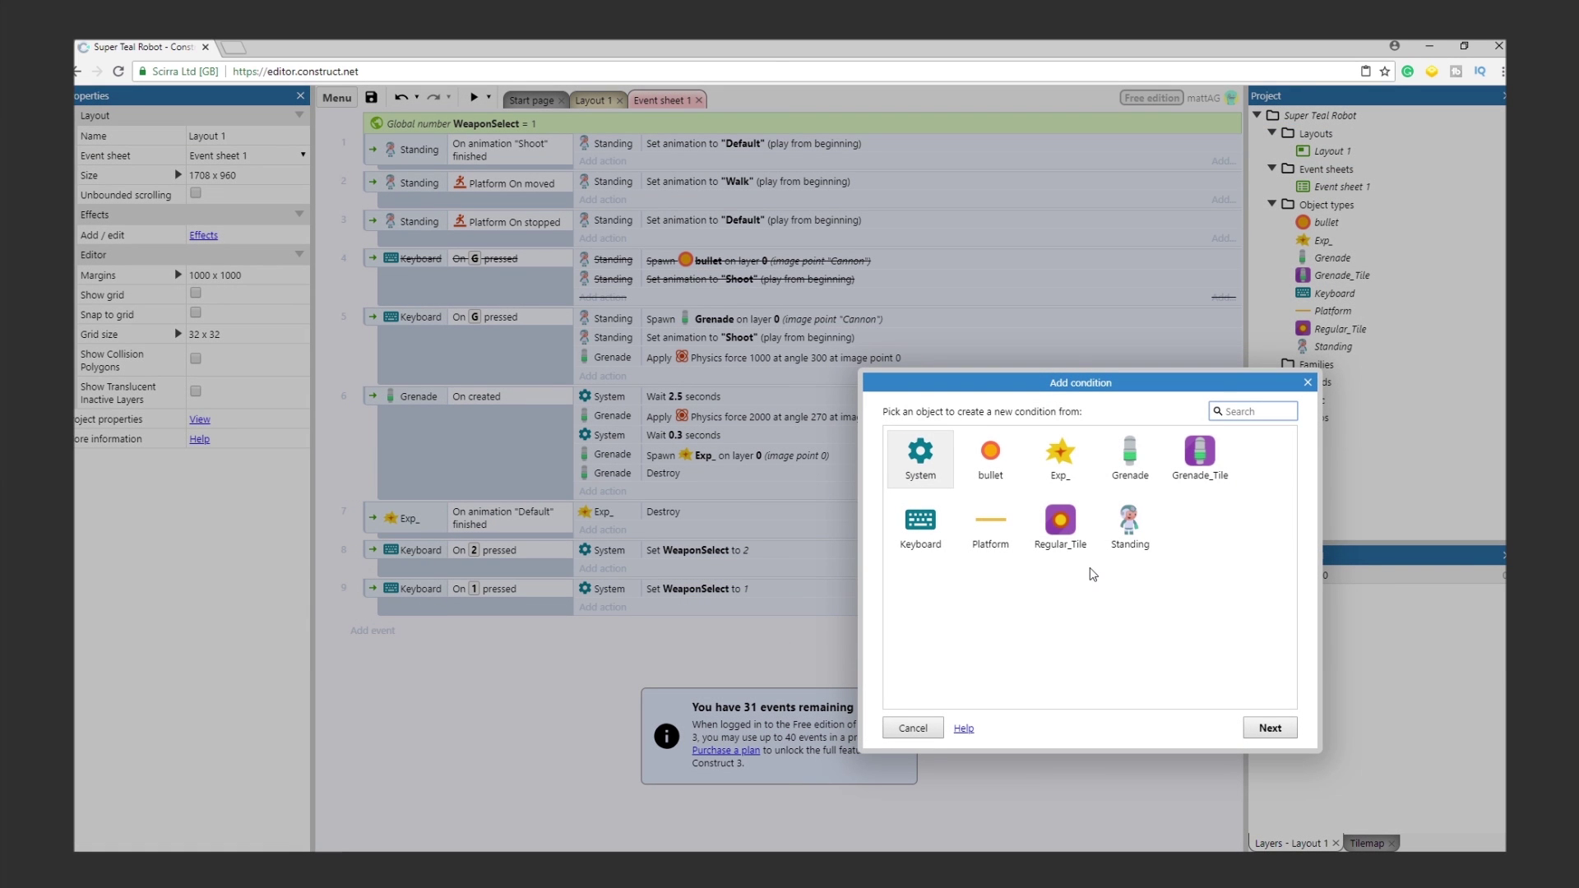
pyautogui.doubleClick(923, 455)
pyautogui.click(961, 644)
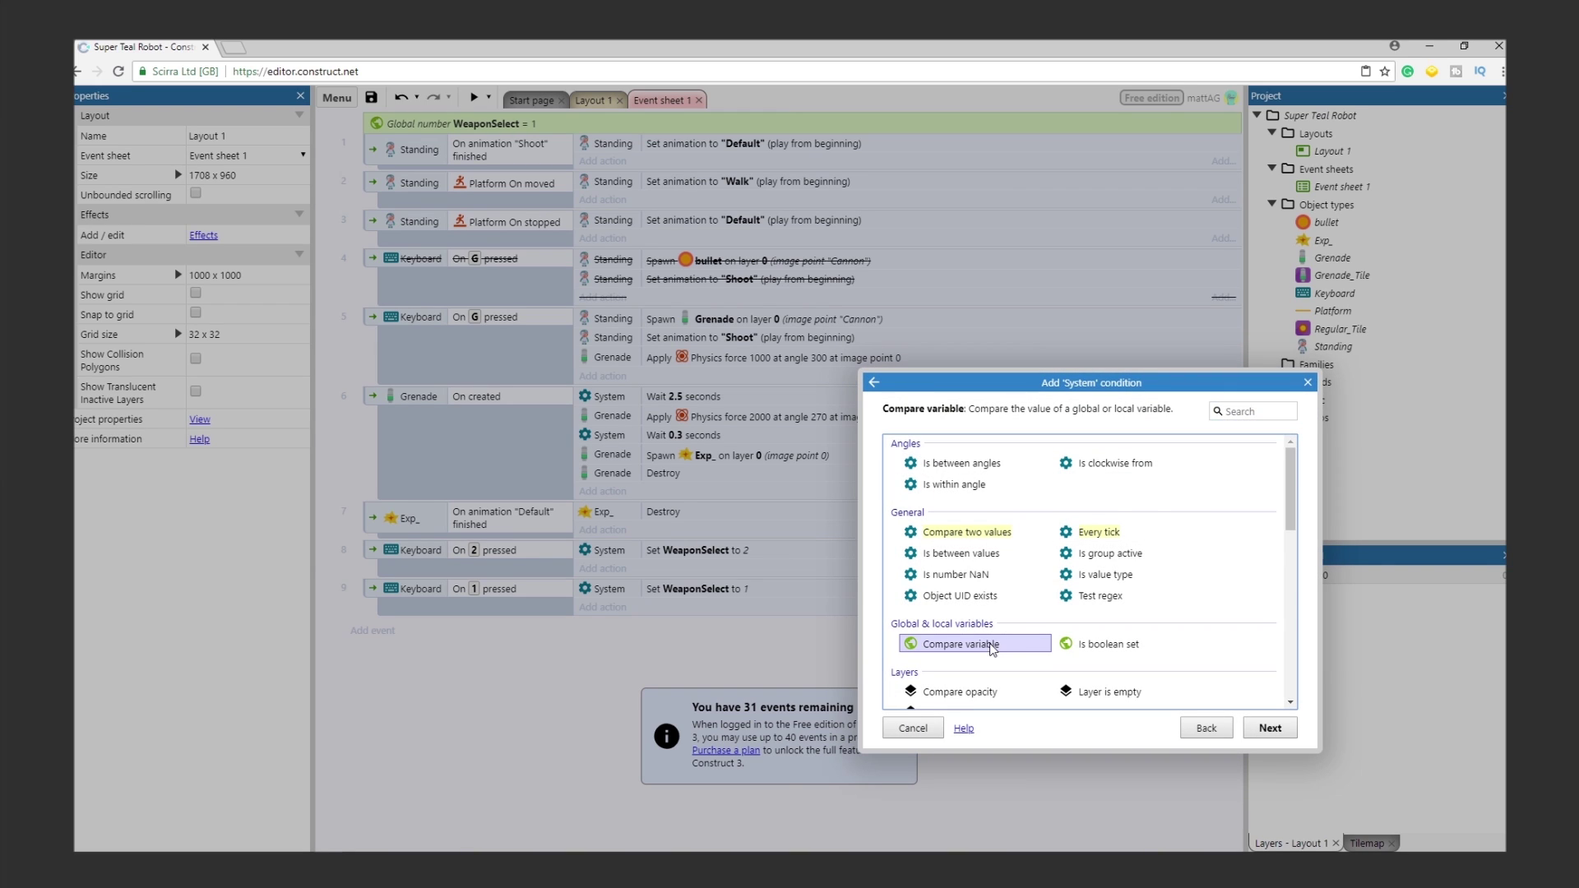
pyautogui.click(1269, 728)
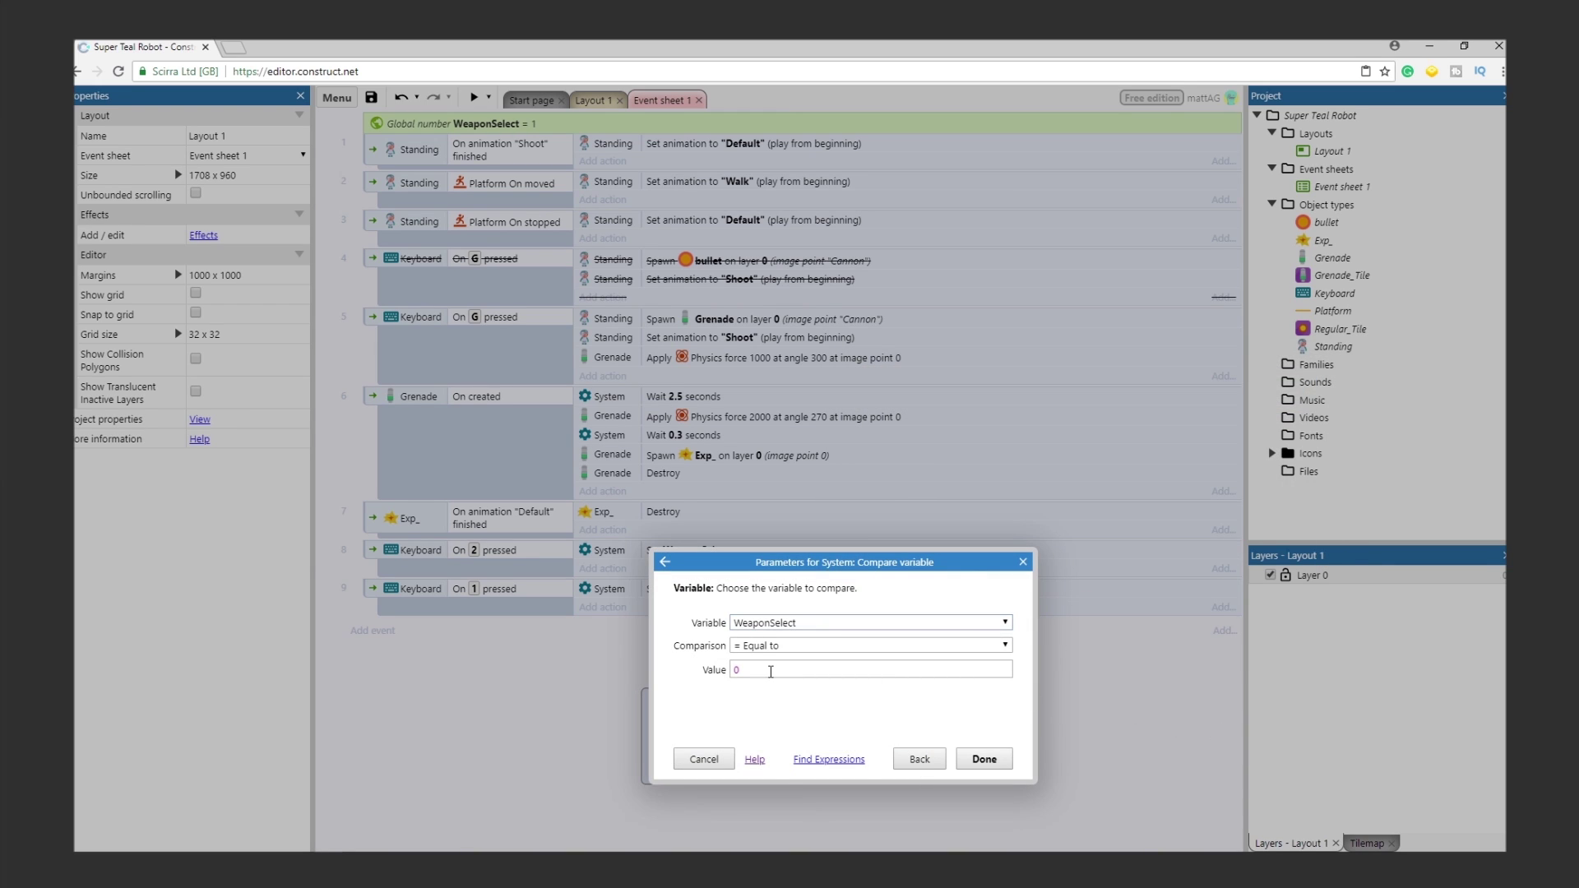
pyautogui.click(771, 672)
pyautogui.write('1')
pyautogui.click(988, 760)
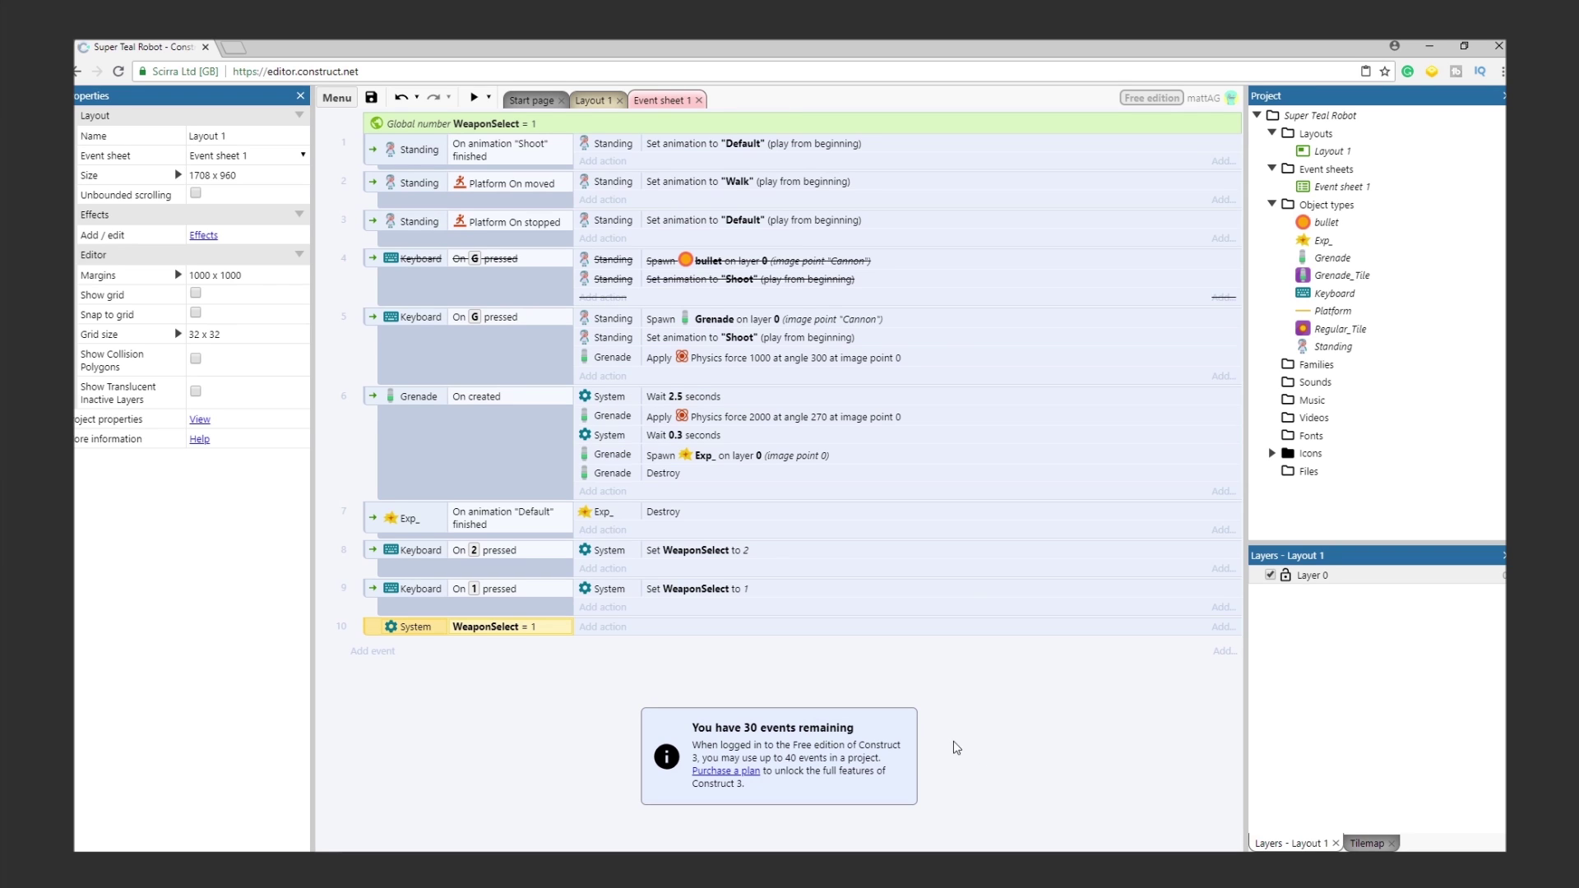
# Step: Make event 10 set Regular_Tile's animation to "Selected"
pyautogui.click(608, 627)
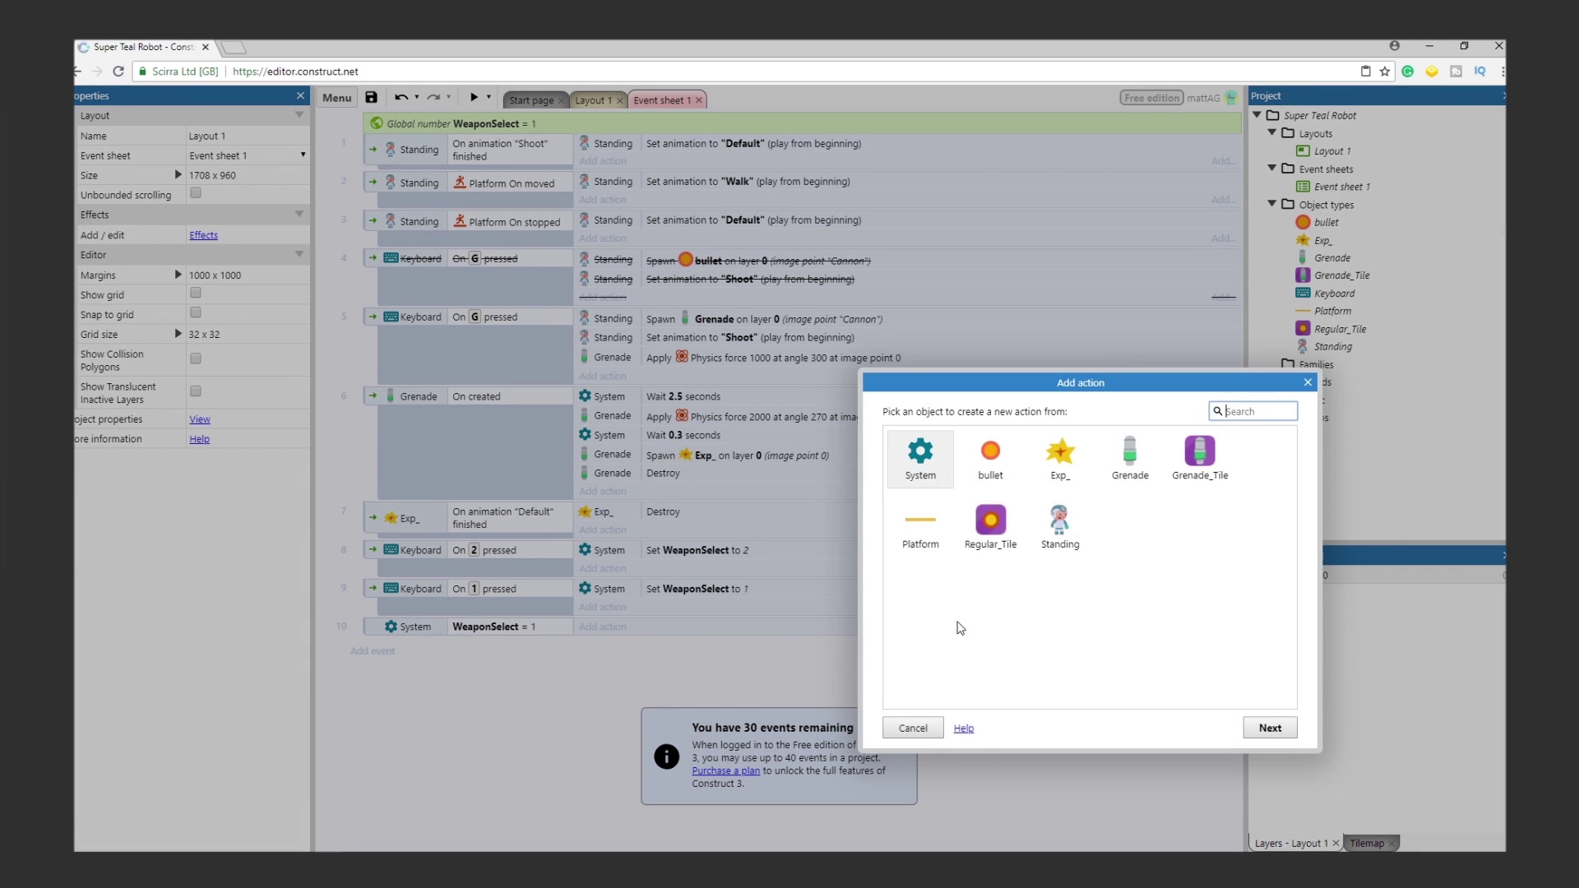
pyautogui.click(993, 552)
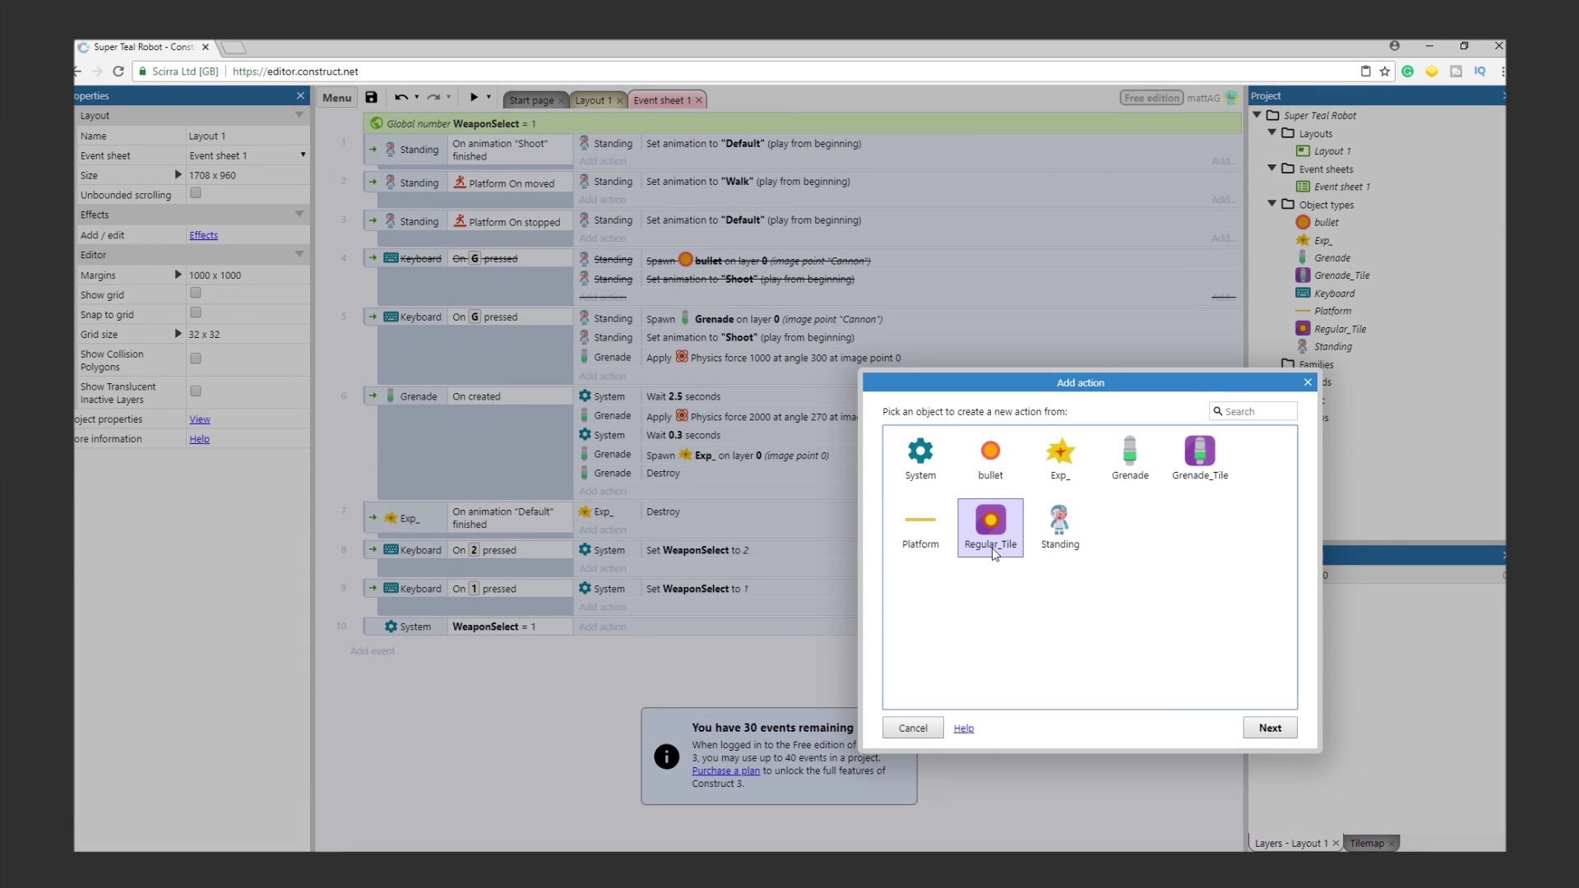
pyautogui.click(1267, 728)
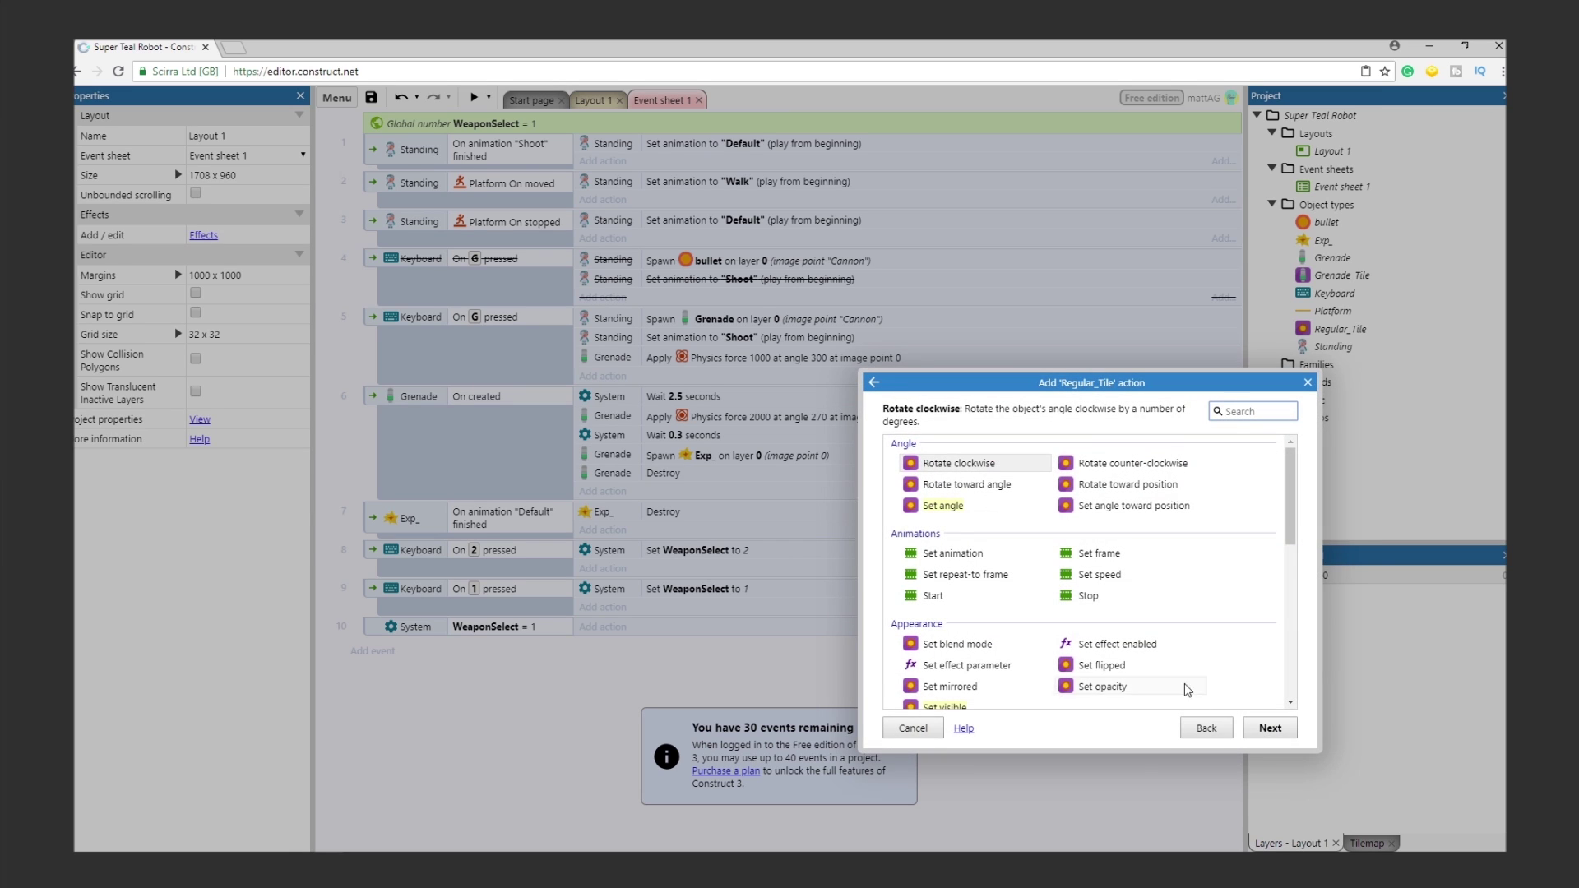
pyautogui.click(998, 555)
pyautogui.click(1270, 728)
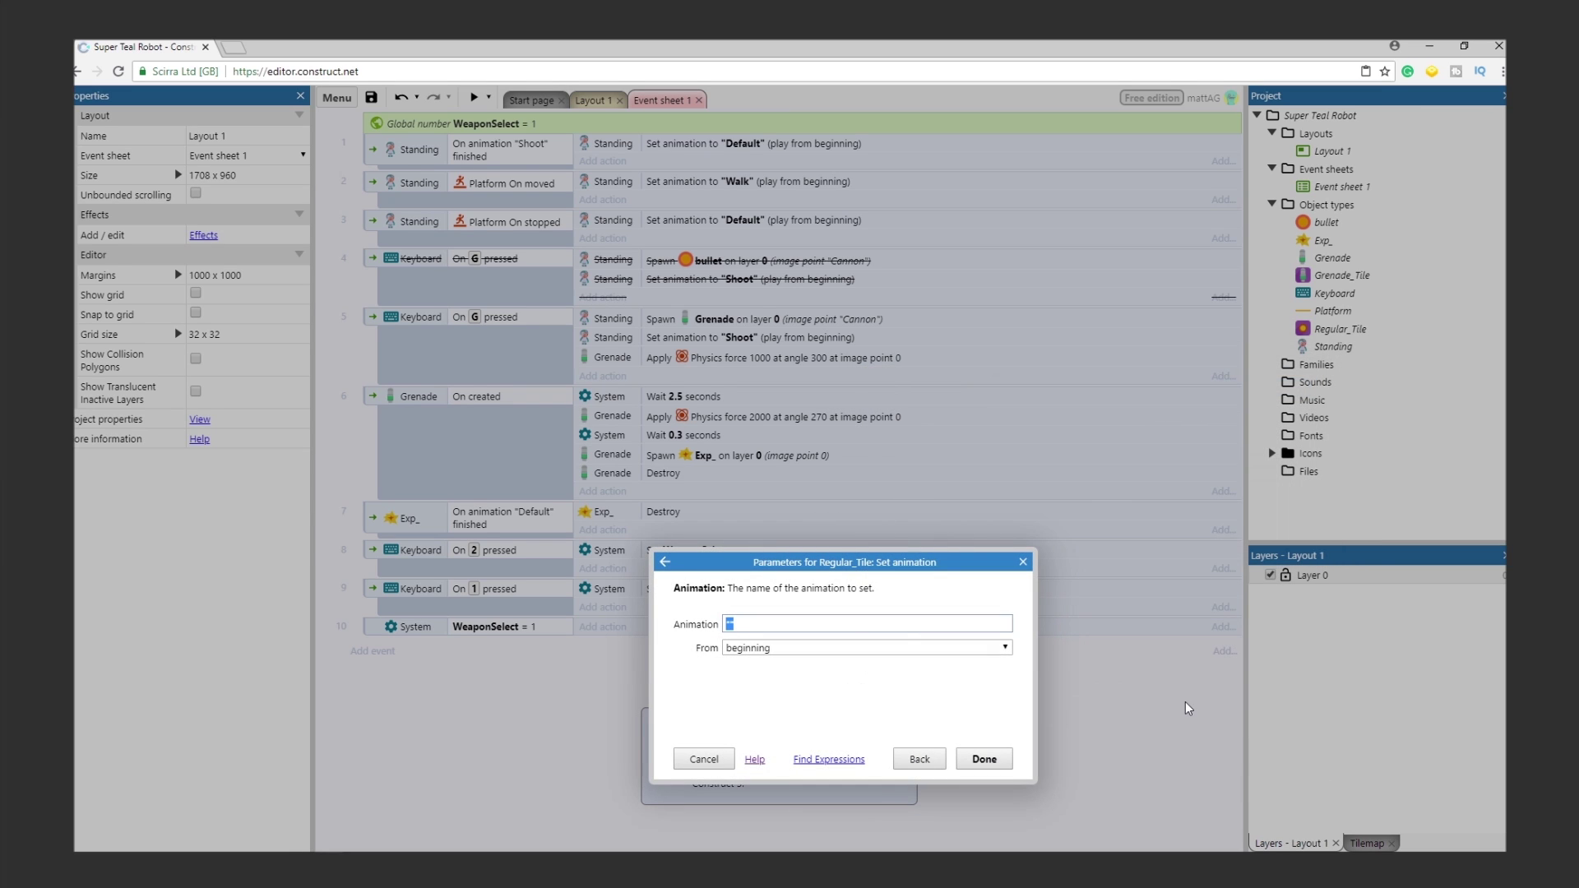
pyautogui.write('"Se')
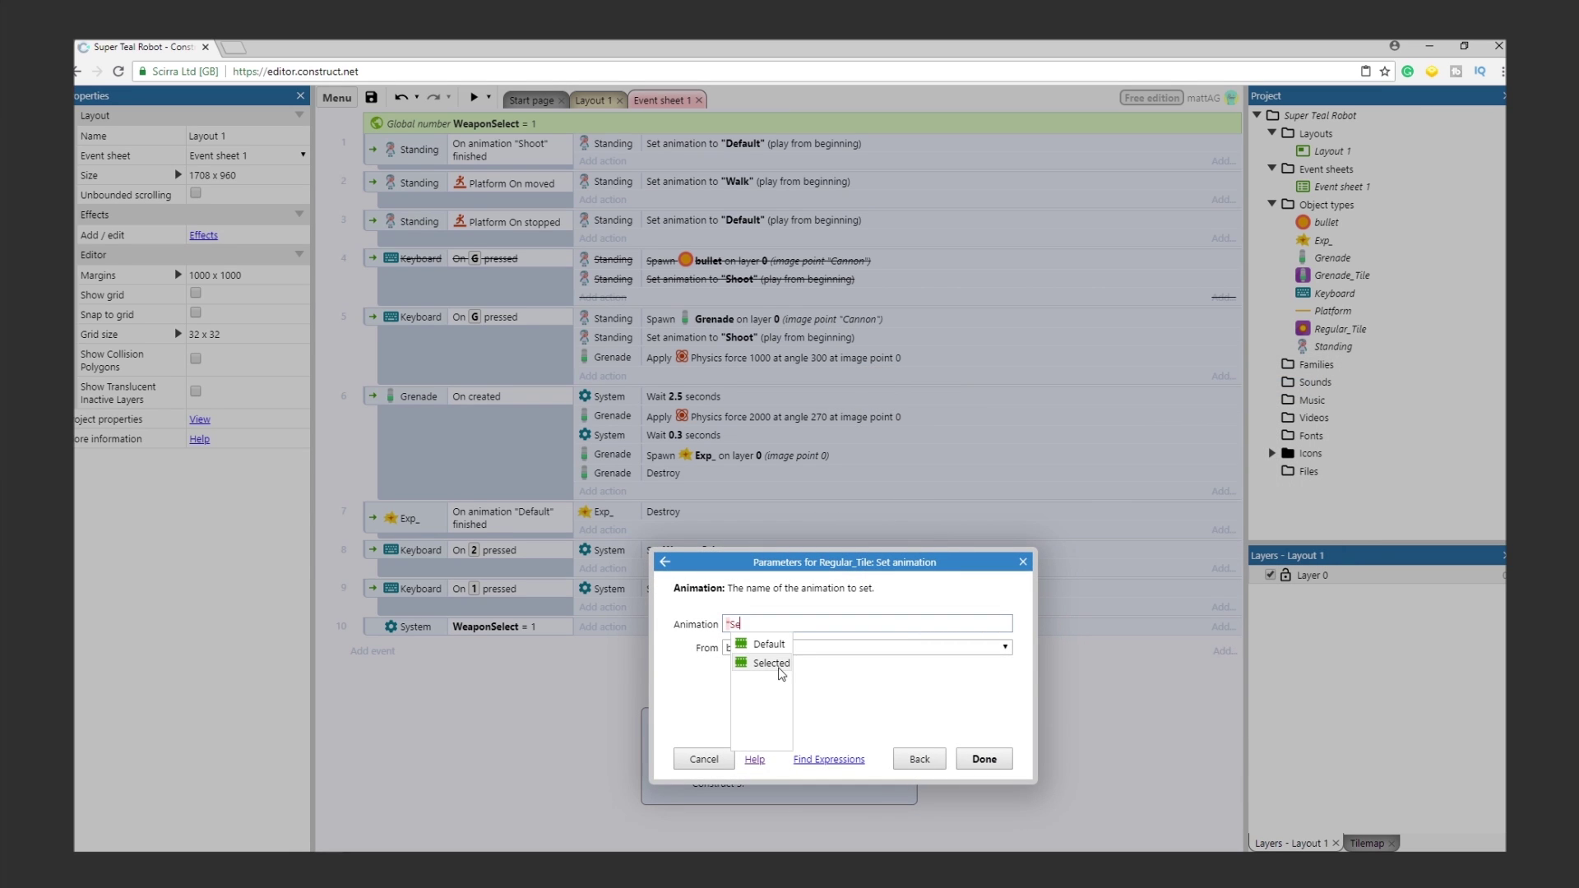
pyautogui.click(779, 667)
pyautogui.click(984, 757)
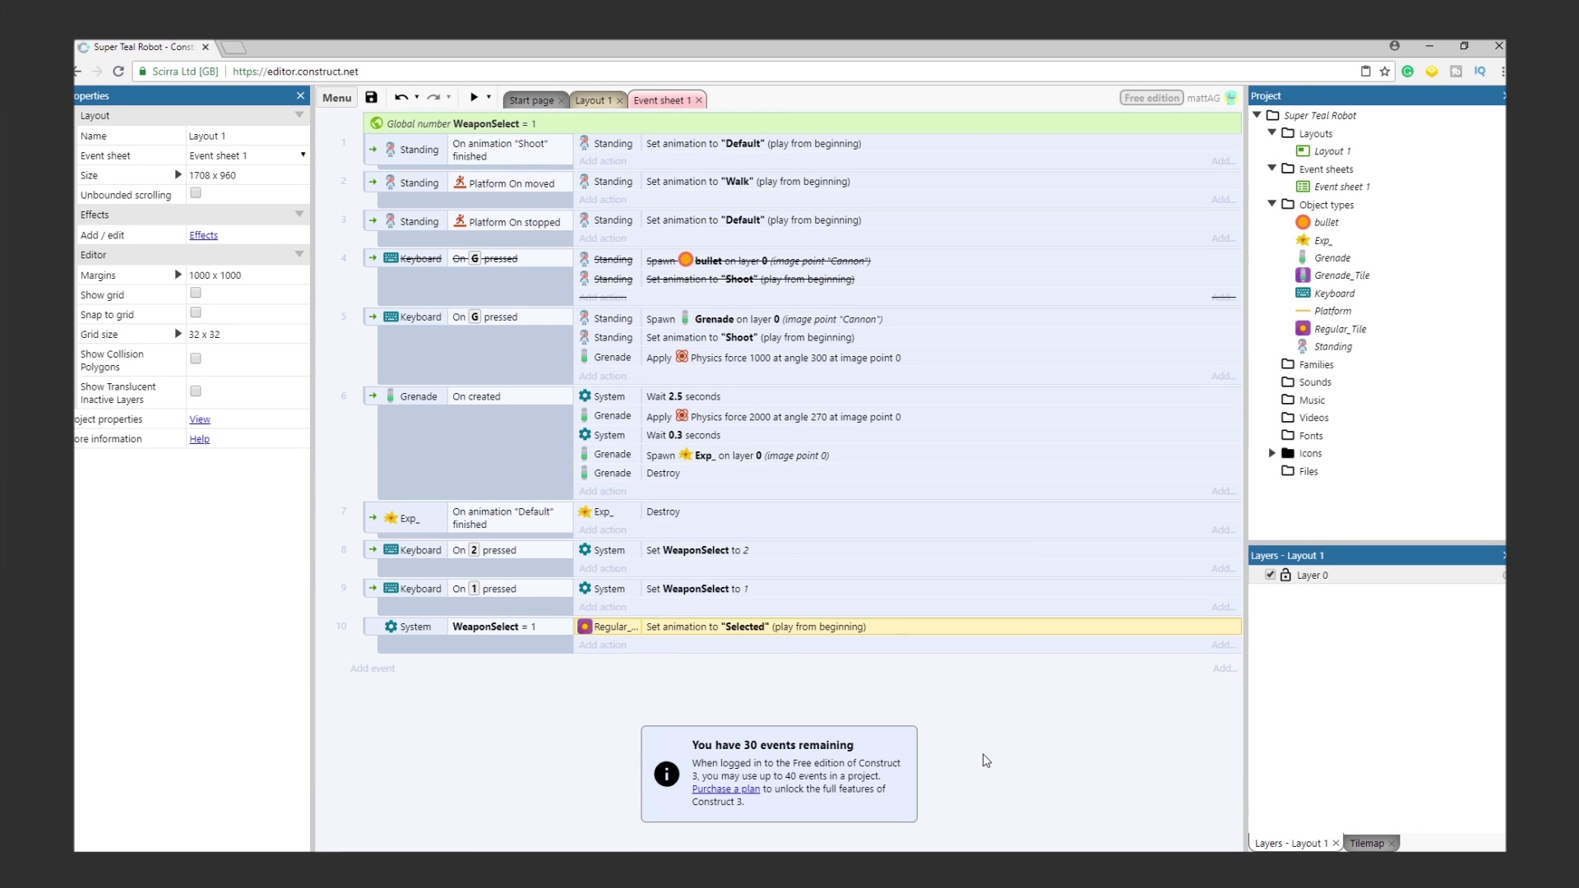
# Step: Add an Else event after event 10 that sets Regular_Tile's animation to "Default"
pyautogui.rightClick(448, 630)
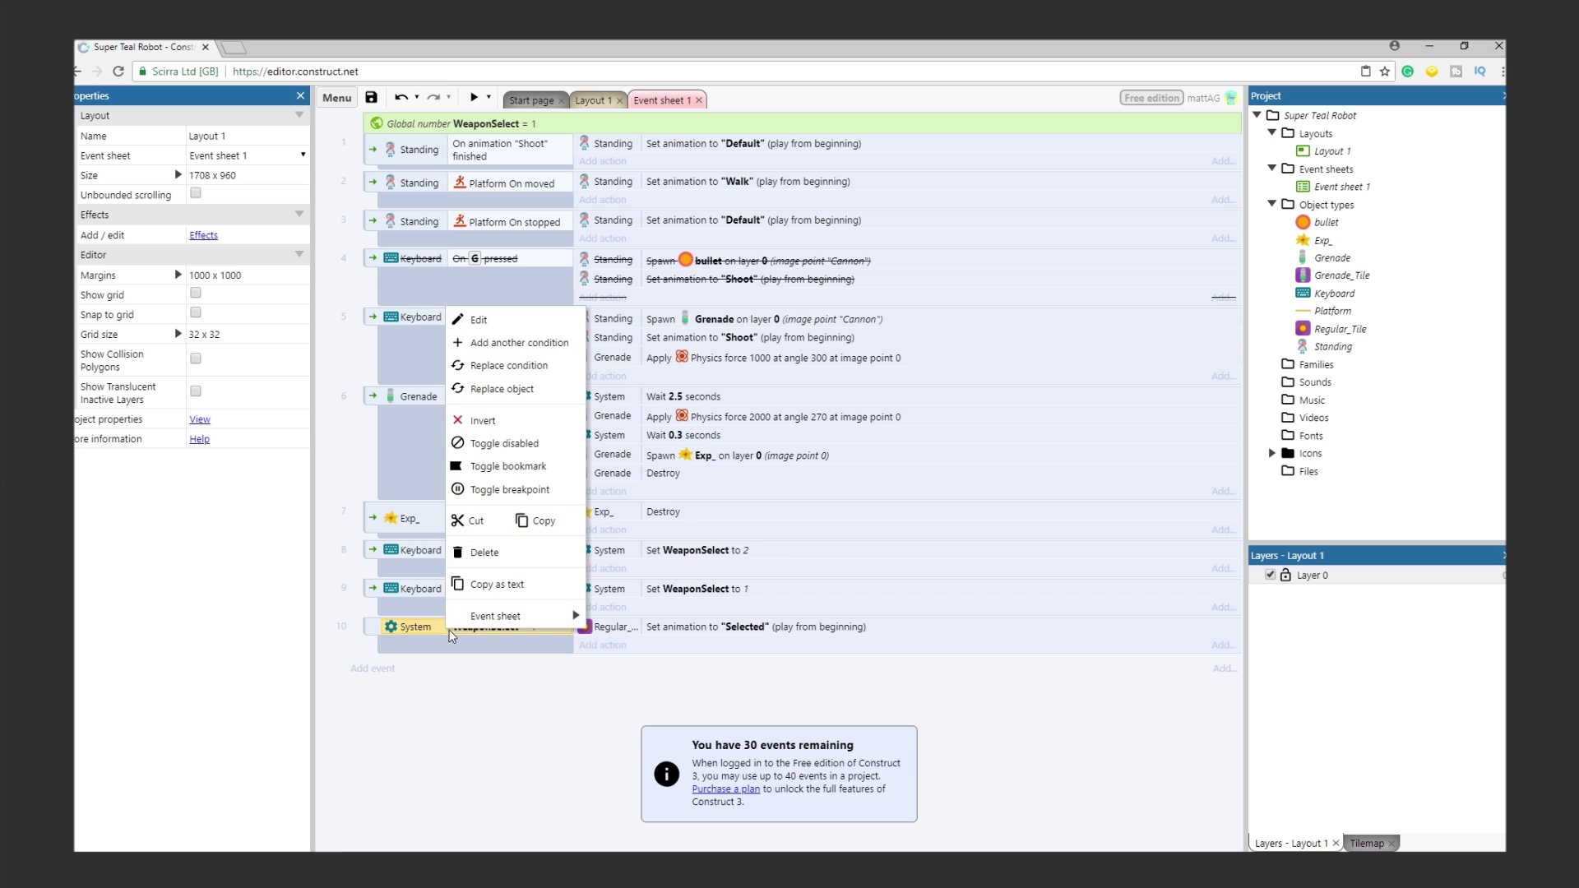
pyautogui.click(524, 663)
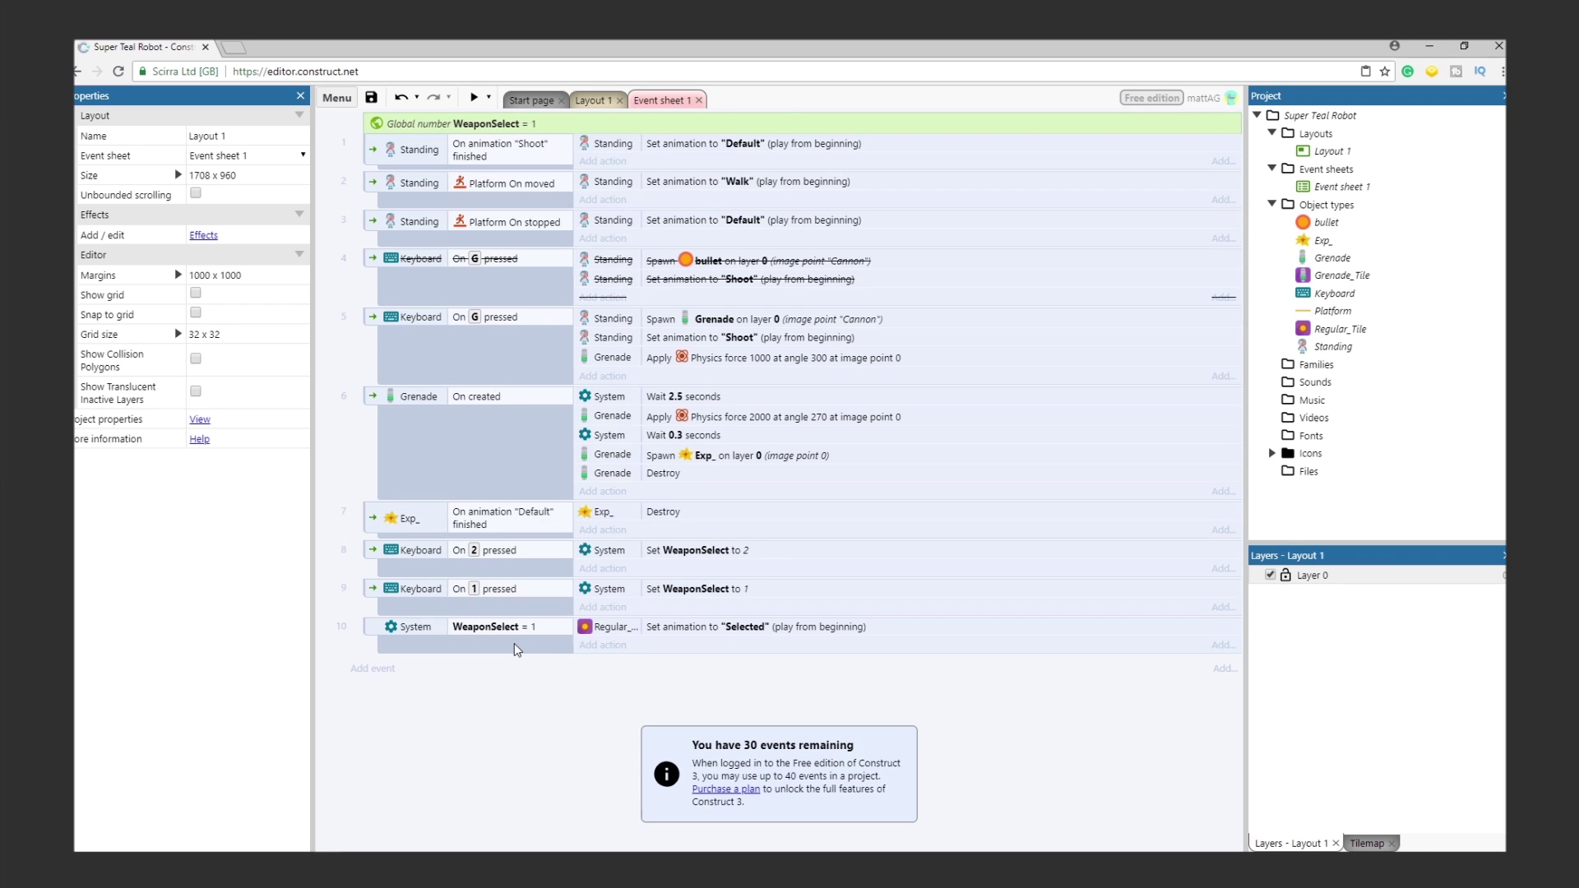
pyautogui.rightClick(516, 647)
pyautogui.moveTo(569, 383)
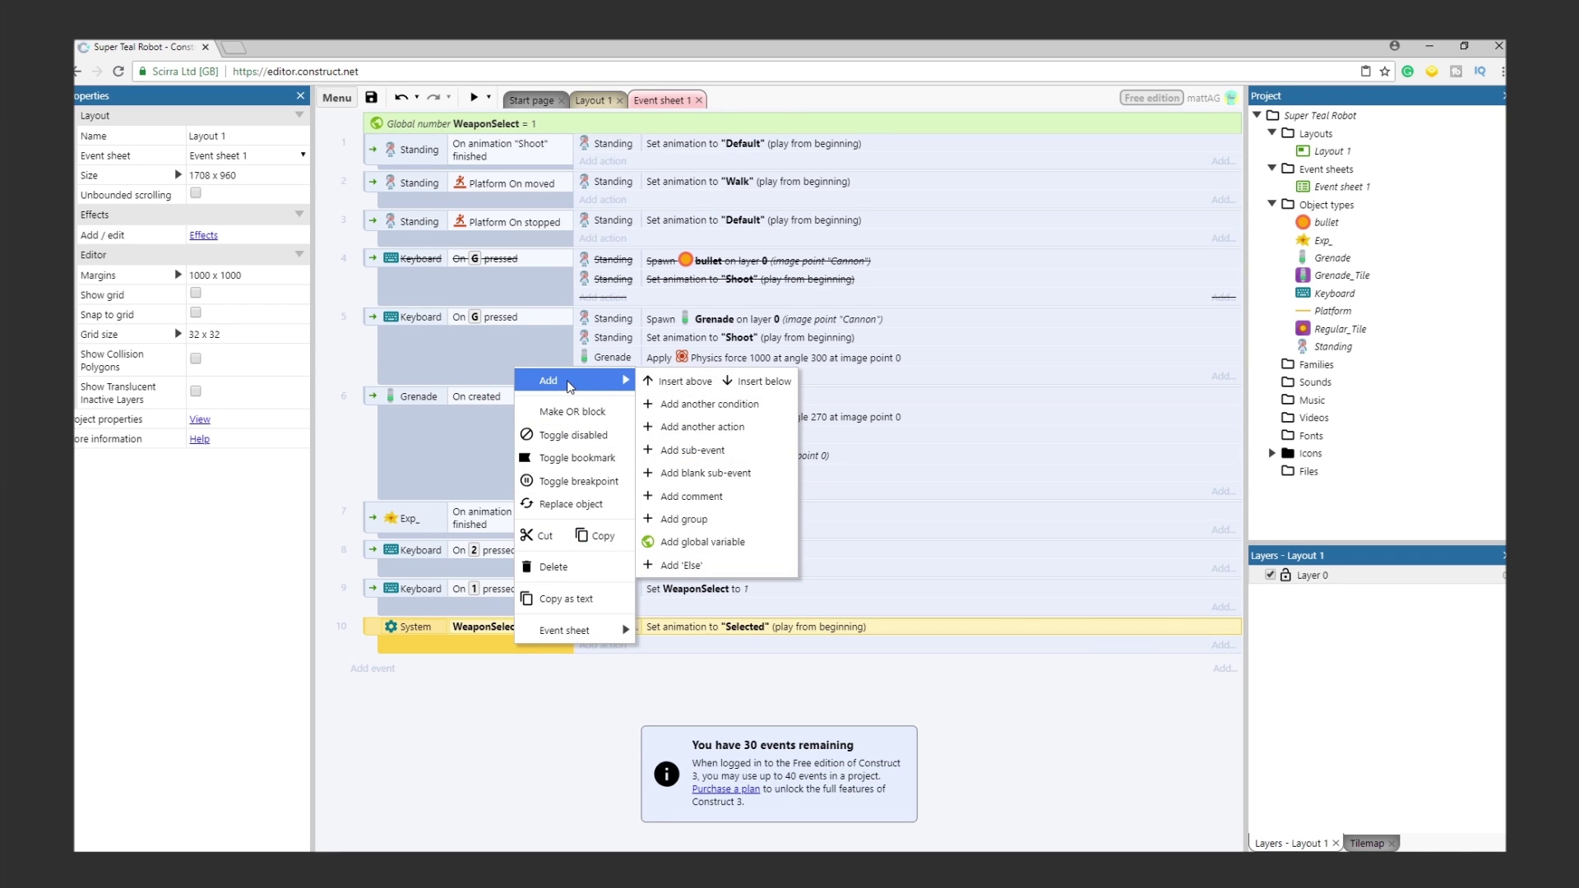
pyautogui.click(695, 566)
pyautogui.click(609, 665)
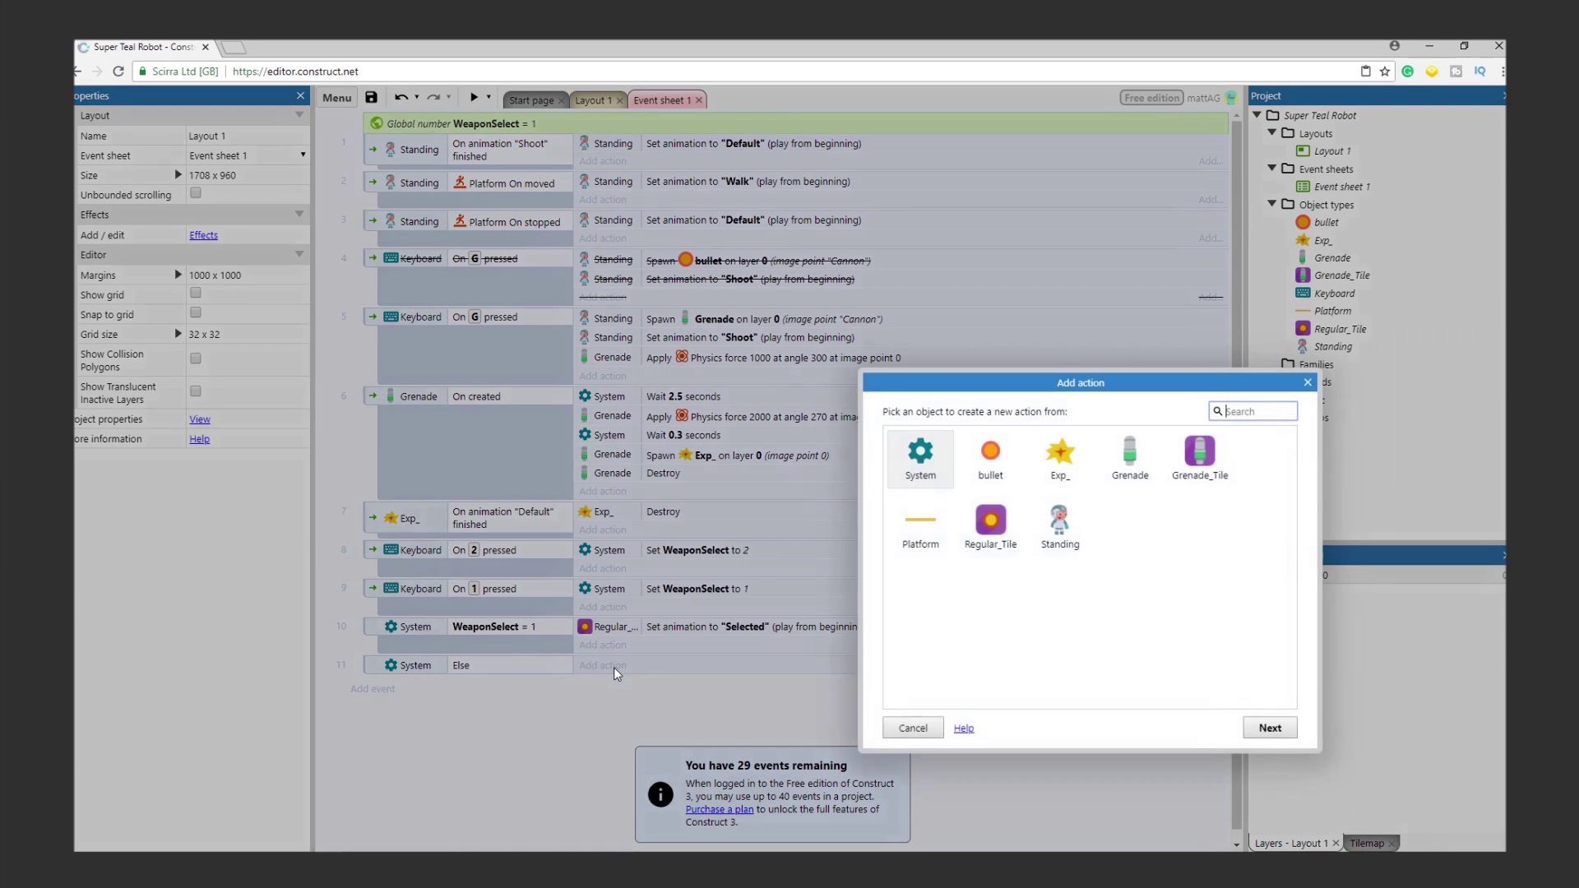
pyautogui.doubleClick(946, 539)
pyautogui.click(962, 553)
pyautogui.click(1271, 728)
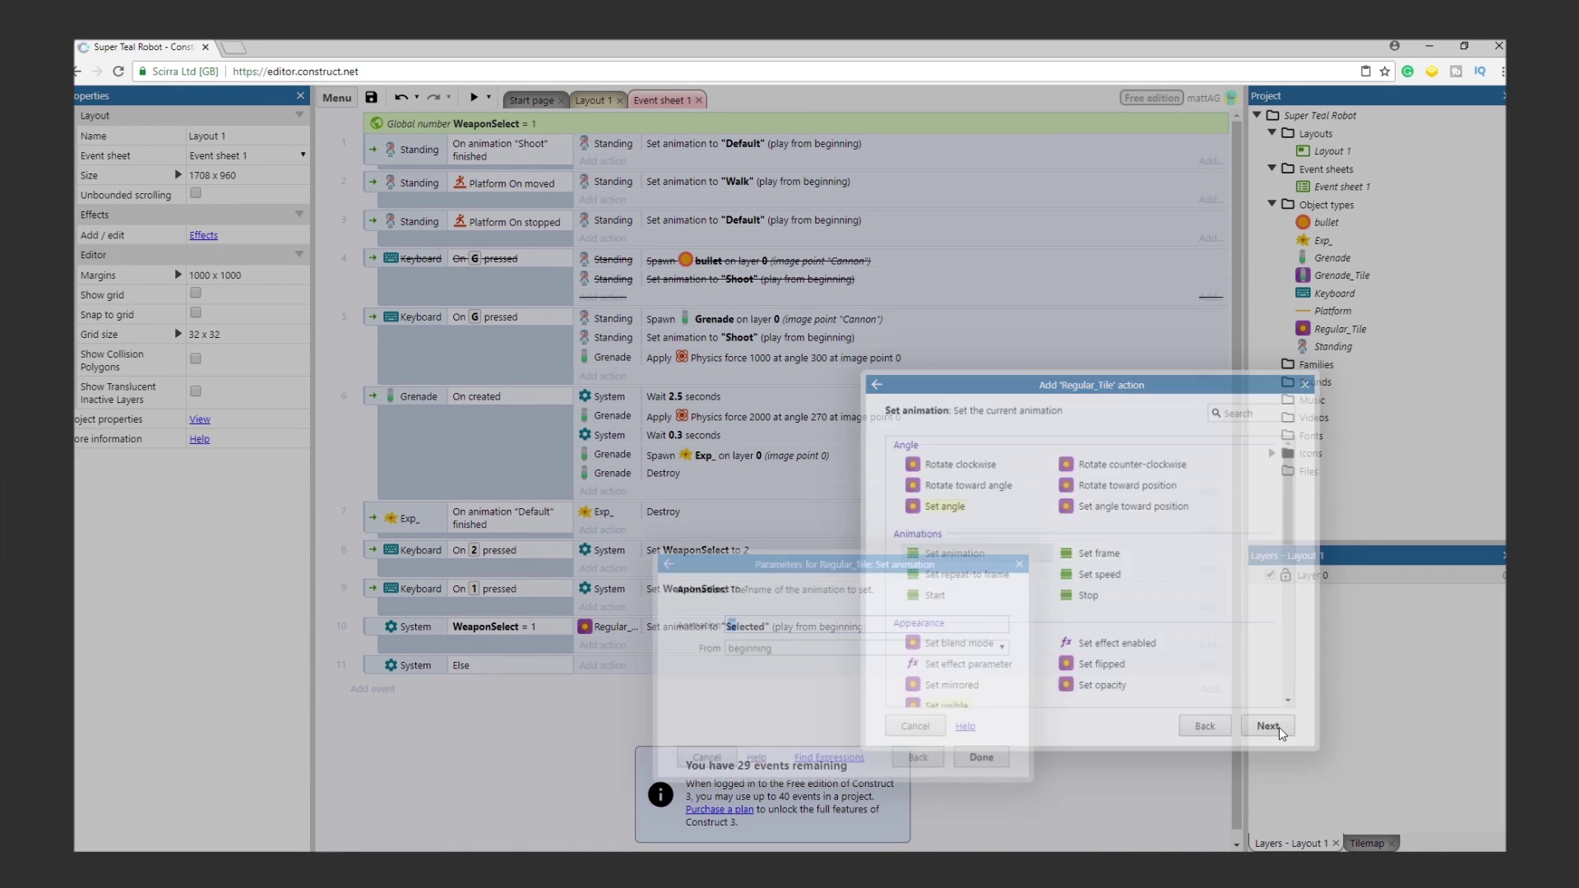
pyautogui.write('"De')
pyautogui.click(785, 645)
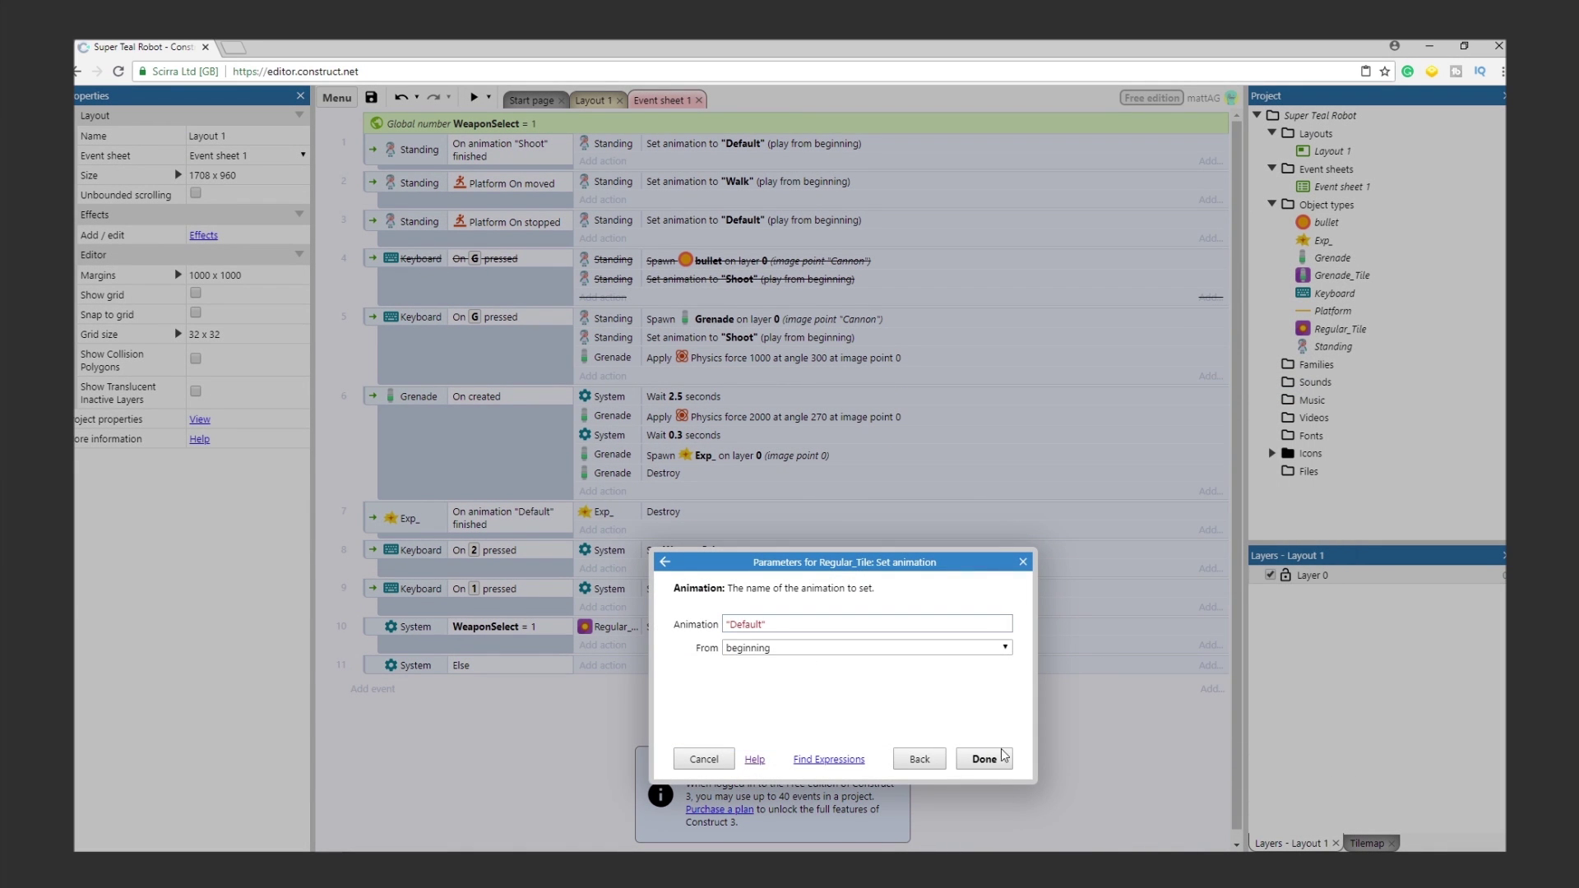
pyautogui.click(986, 757)
# Step: Add event 12 comparing WeaponSelect = 2 that sets Grenade_Tile's animation to "Selected"
pyautogui.click(372, 708)
pyautogui.doubleClick(920, 554)
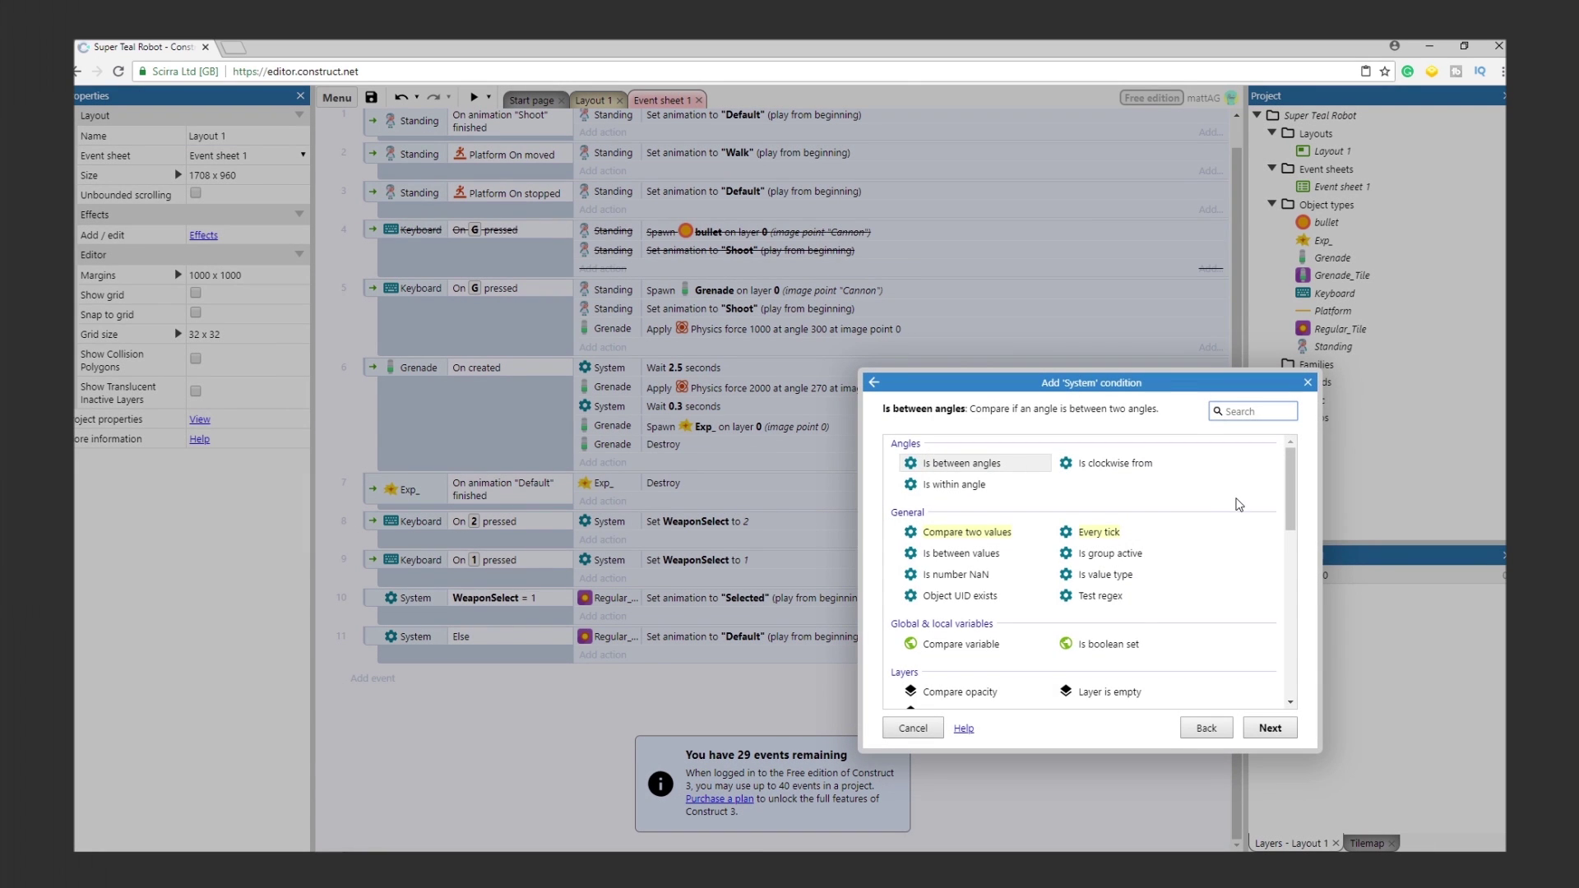
pyautogui.doubleClick(918, 720)
pyautogui.write('2')
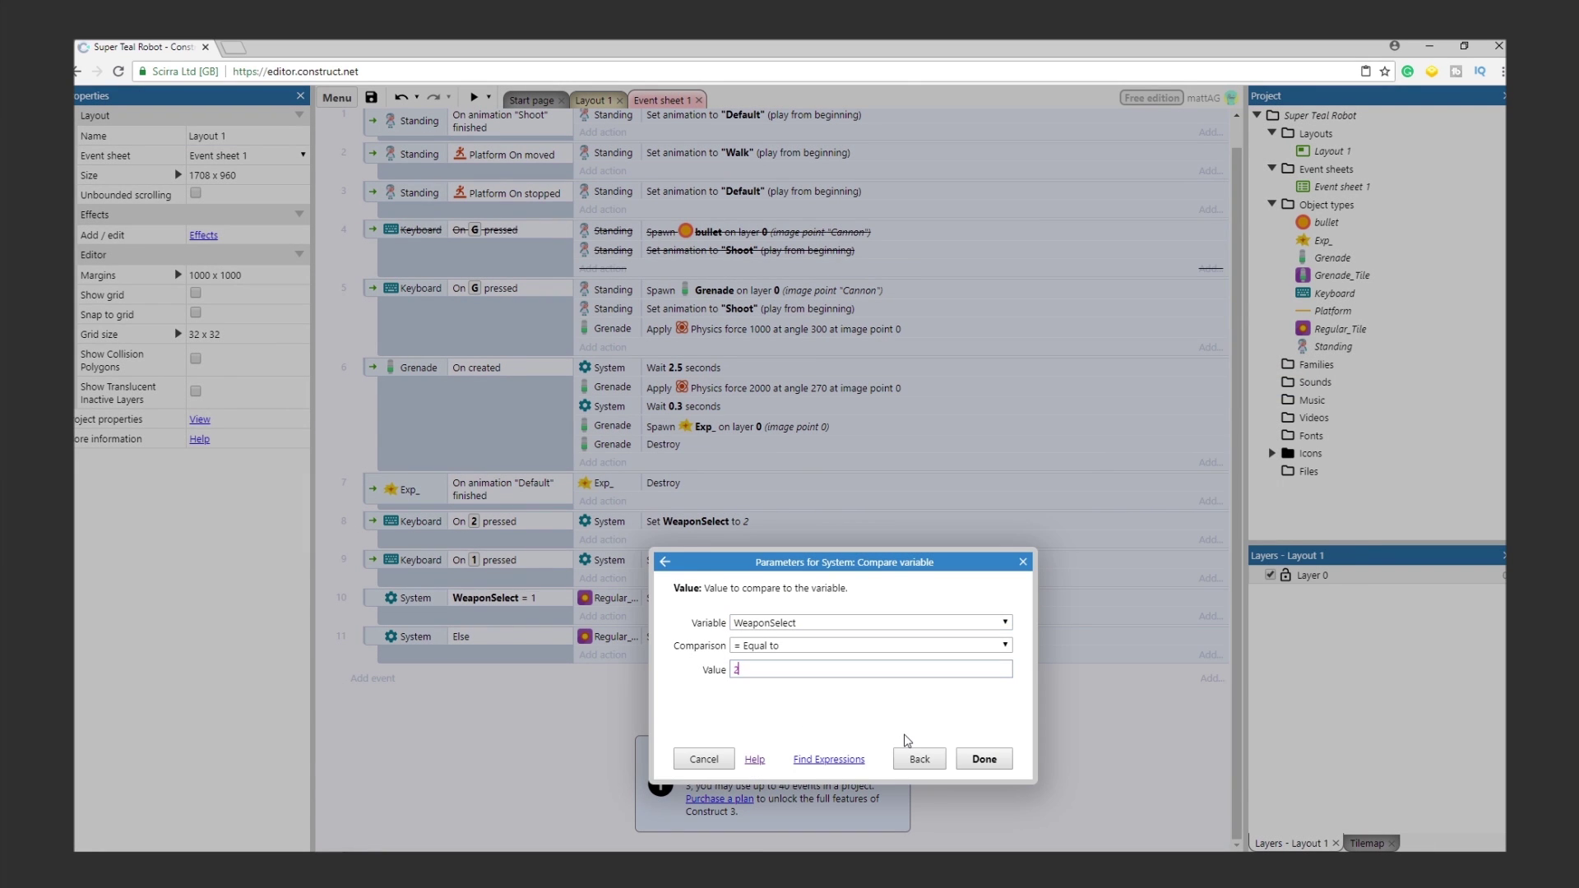
pyautogui.click(985, 759)
pyautogui.doubleClick(1199, 451)
pyautogui.doubleClick(945, 600)
pyautogui.write('"Selected"')
pyautogui.click(985, 759)
# Step: Add an Else after event 12 setting Grenade_Tile to "Default", then preview the game
pyautogui.rightClick(444, 691)
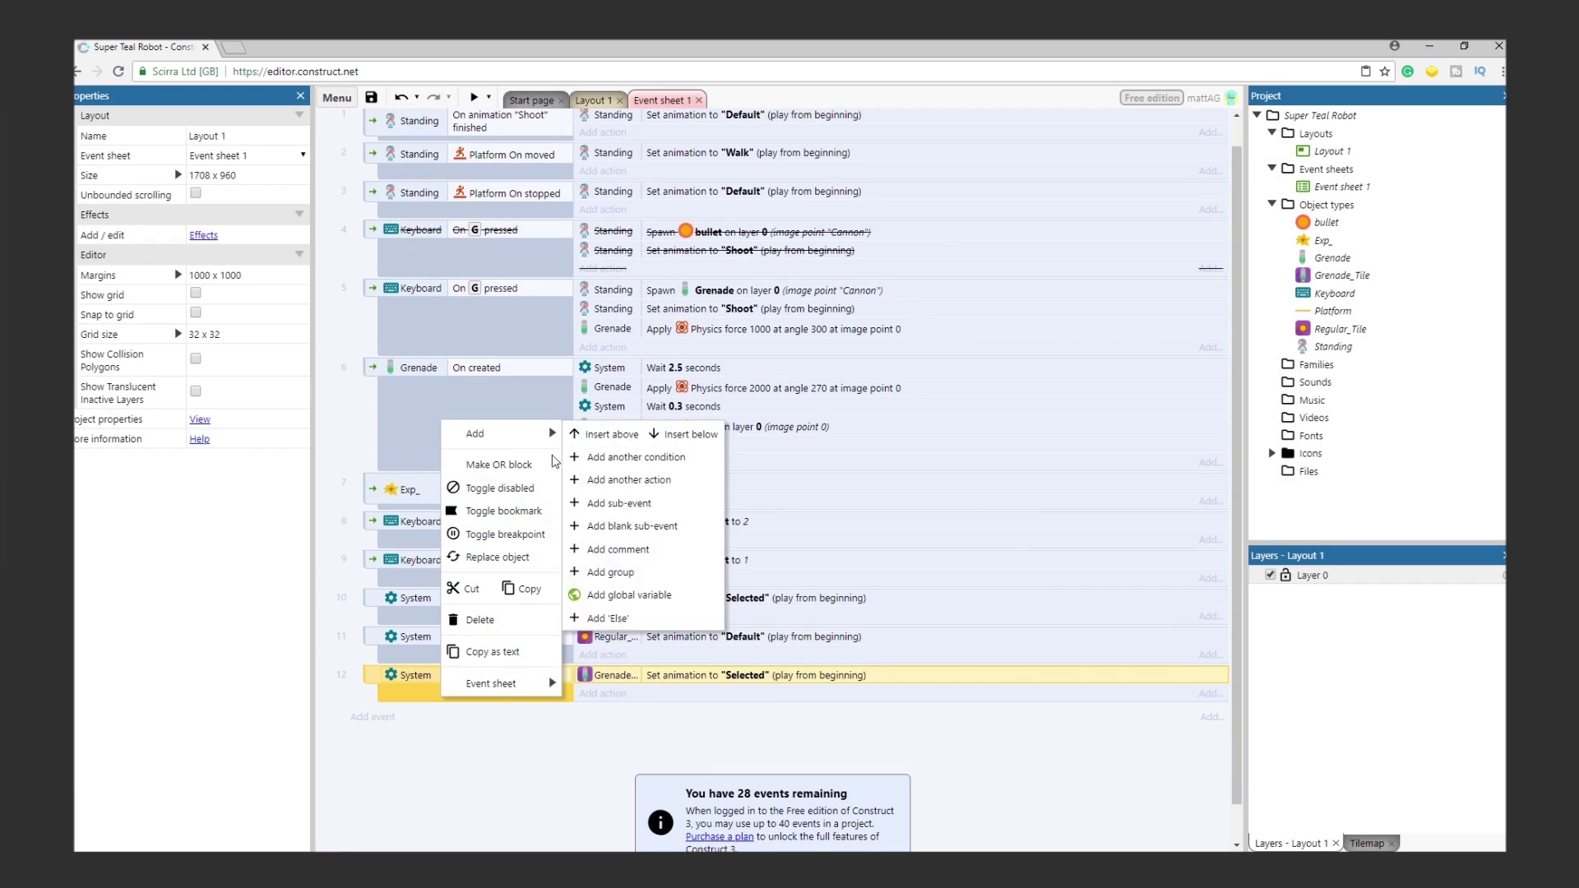
pyautogui.click(650, 637)
pyautogui.click(603, 732)
pyautogui.doubleClick(1199, 452)
pyautogui.doubleClick(944, 600)
pyautogui.write('"Default"')
pyautogui.click(985, 758)
pyautogui.click(475, 101)
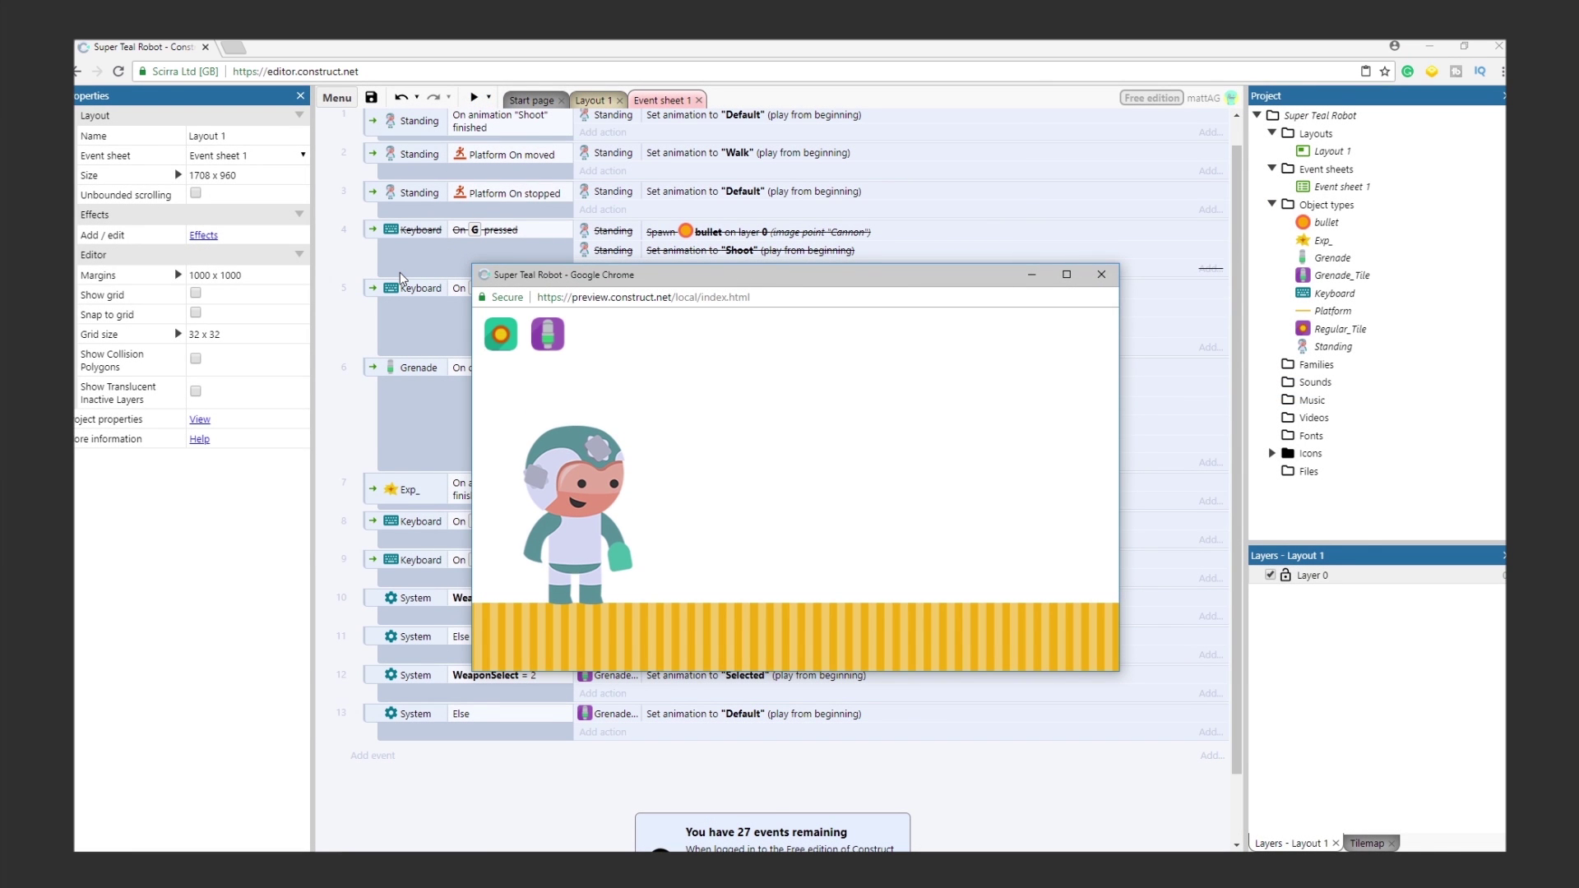
# Step: In the preview, alternate keys 1 and 2 to switch between bullet and grenade weapons
pyautogui.press('1')
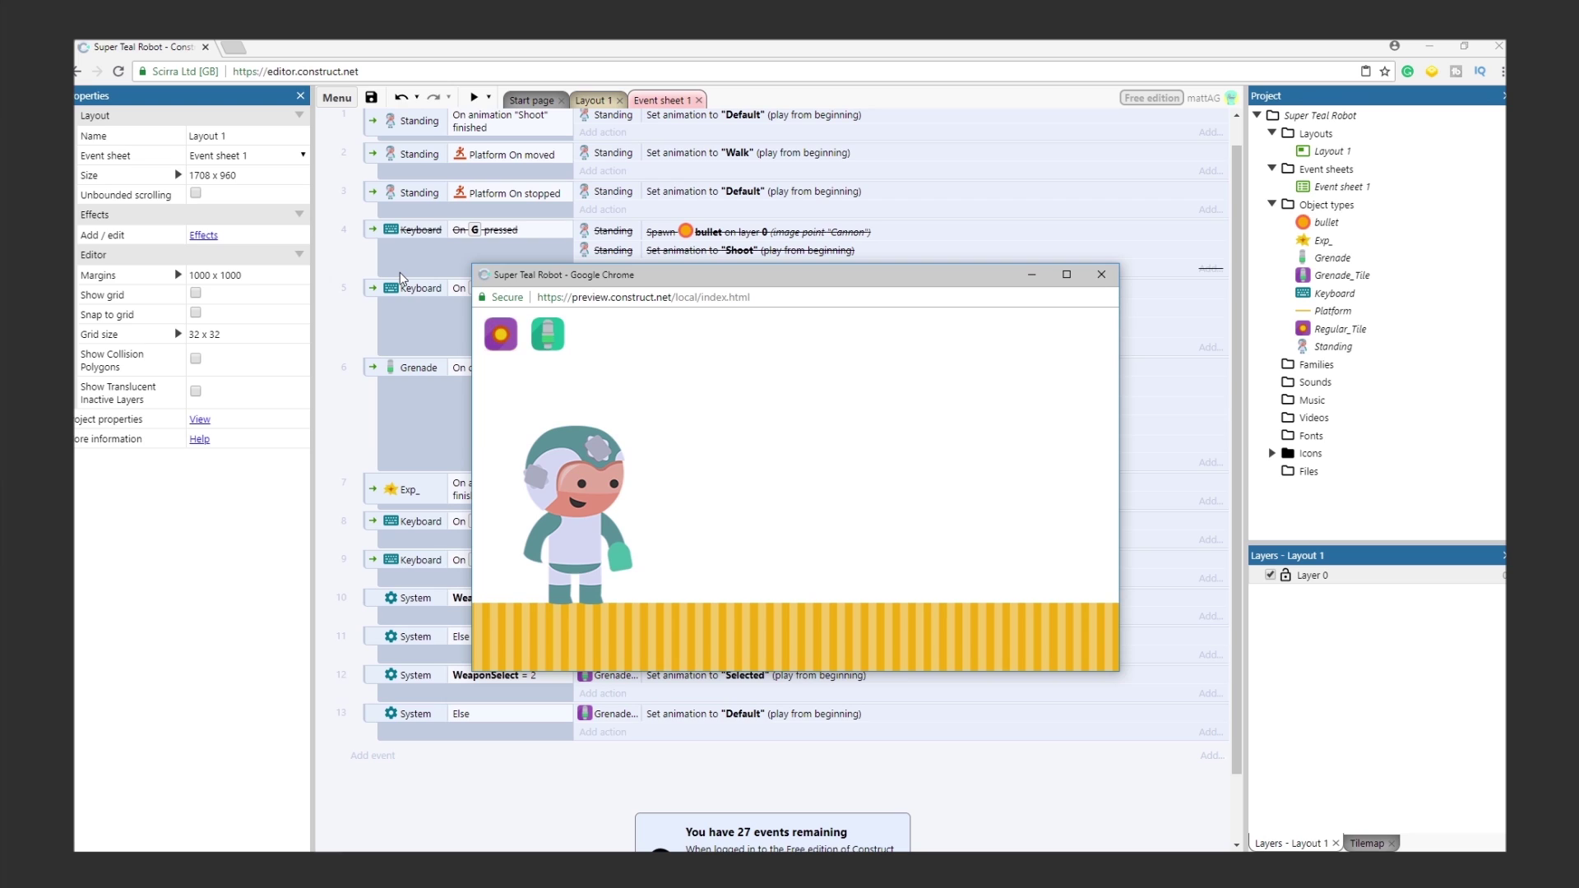
pyautogui.press('1')
pyautogui.press('2')
pyautogui.press('1')
pyautogui.press('2')
pyautogui.press('1')
pyautogui.press('2')
pyautogui.press('1')
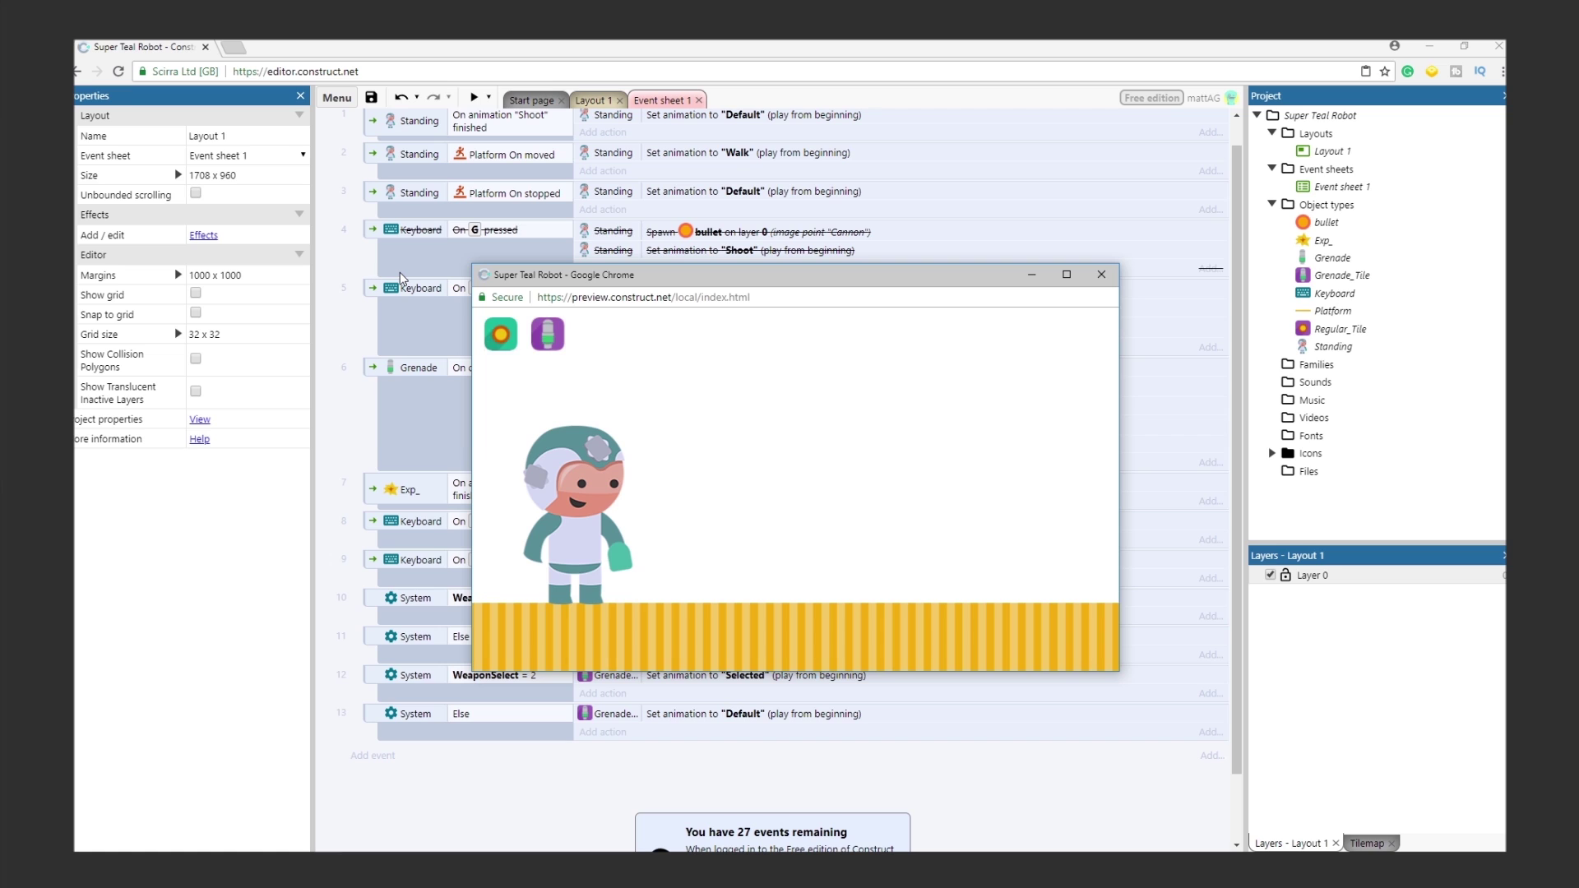
pyautogui.press('2')
pyautogui.press('1')
pyautogui.press('2')
# Step: Re-enable bullet event 4 and add a System condition requiring WeaponSelect = 1
pyautogui.click(448, 256)
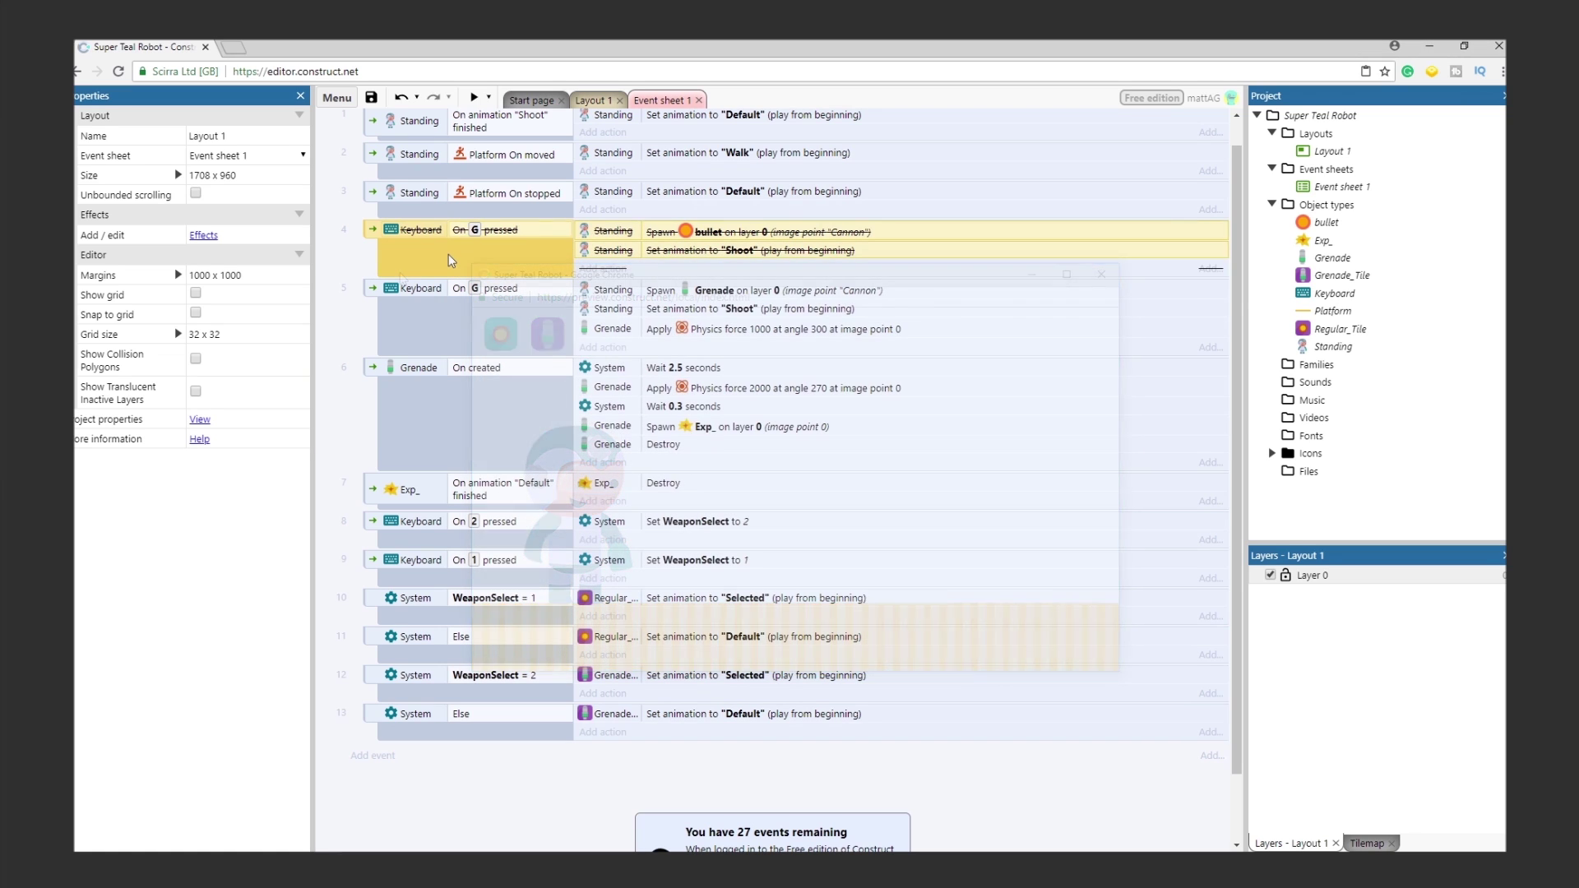
pyautogui.rightClick(448, 254)
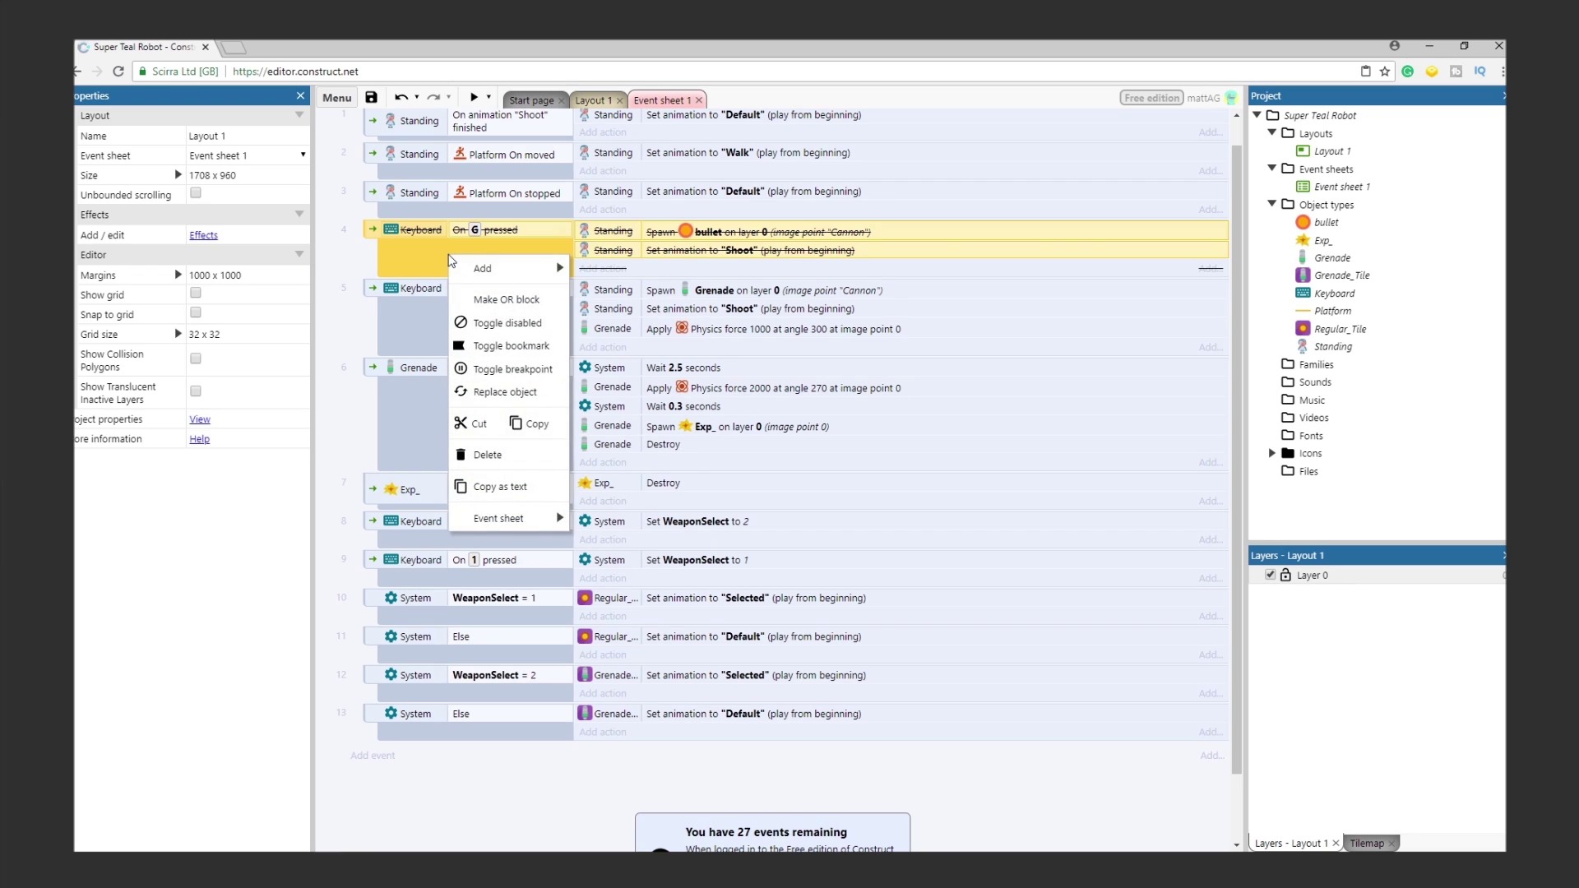
pyautogui.click(482, 324)
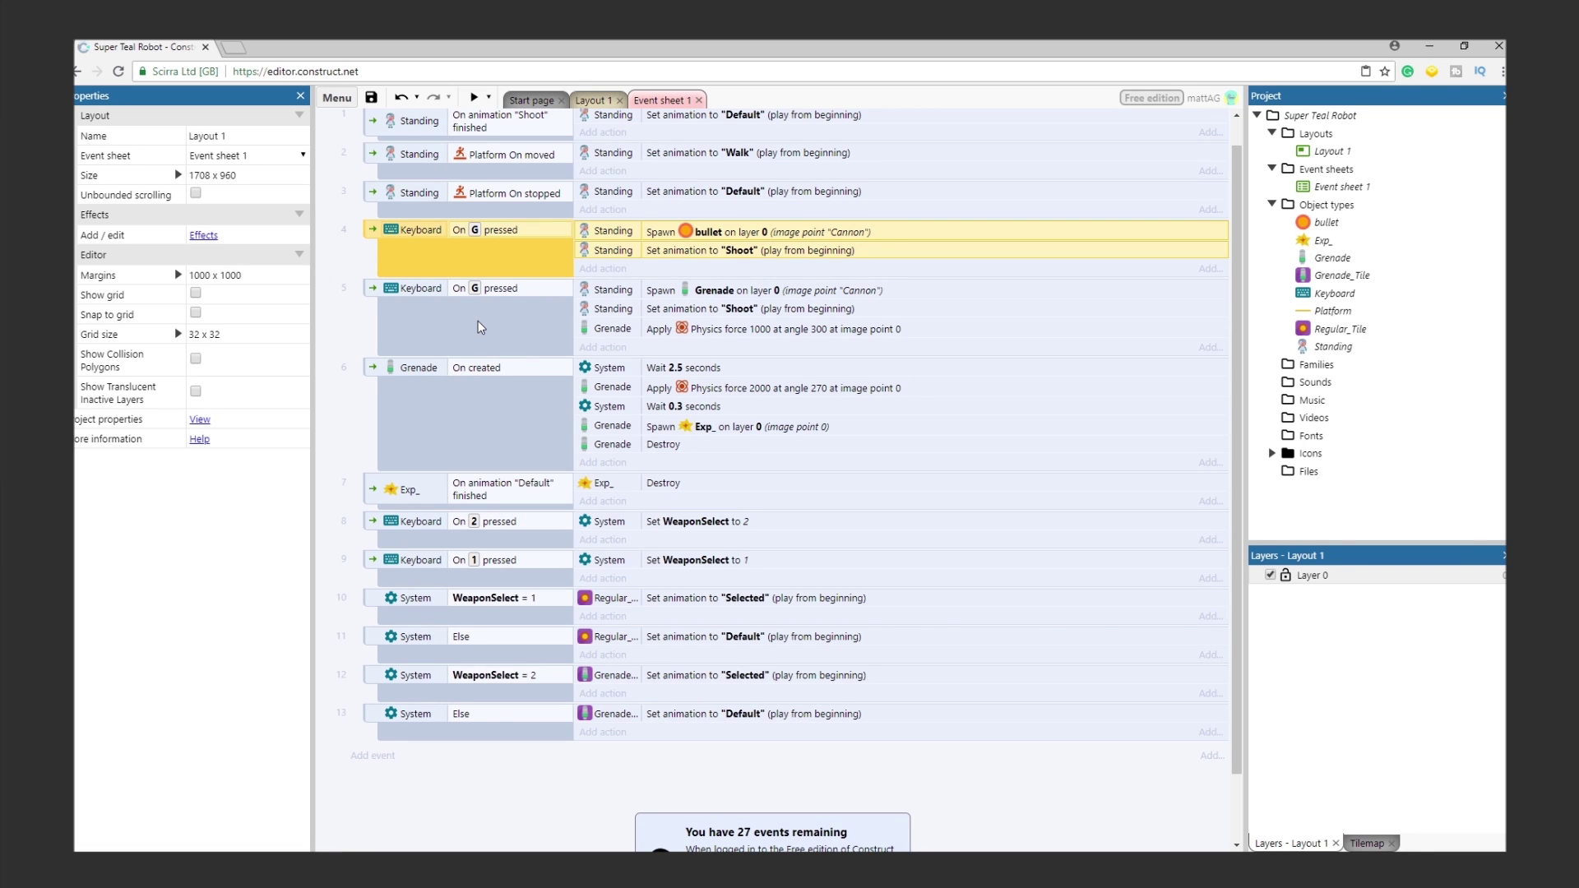
pyautogui.rightClick(471, 263)
pyautogui.moveTo(482, 272)
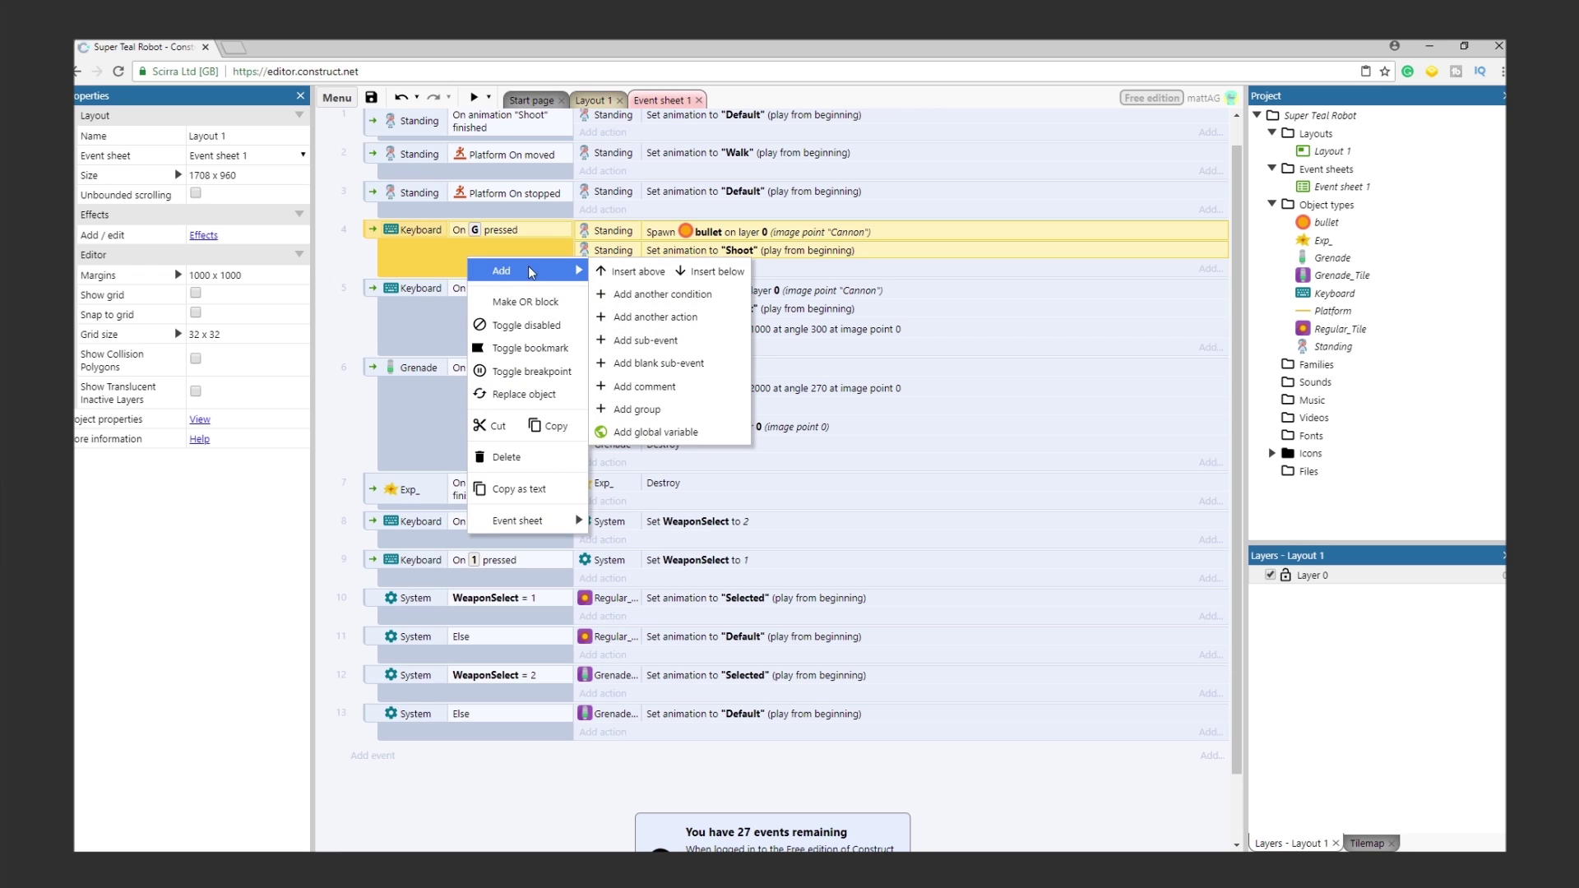
pyautogui.click(631, 294)
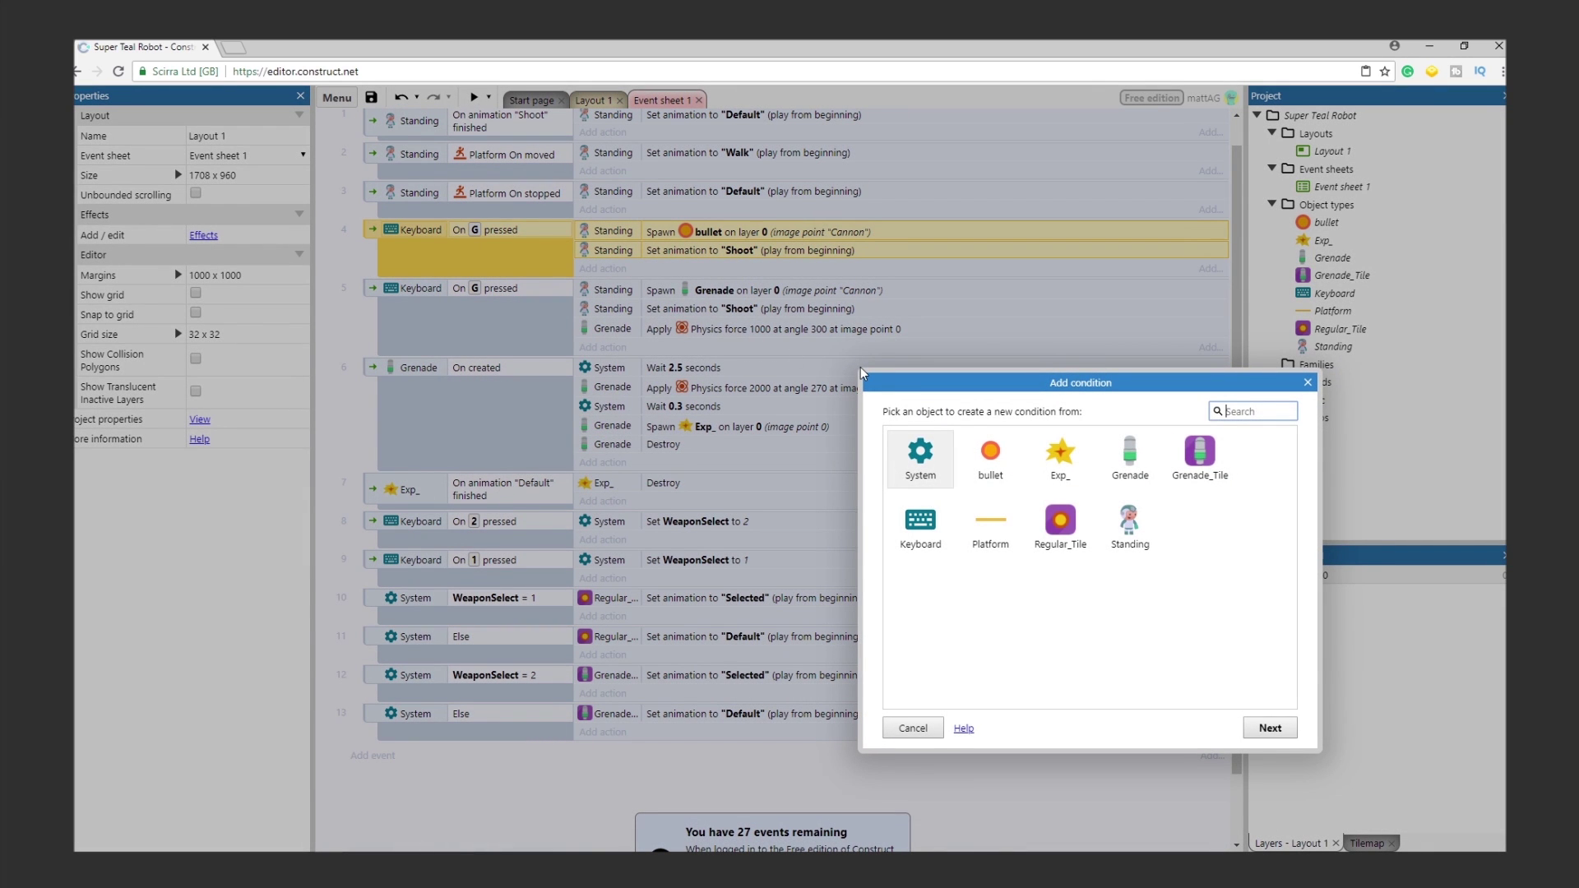
pyautogui.doubleClick(919, 448)
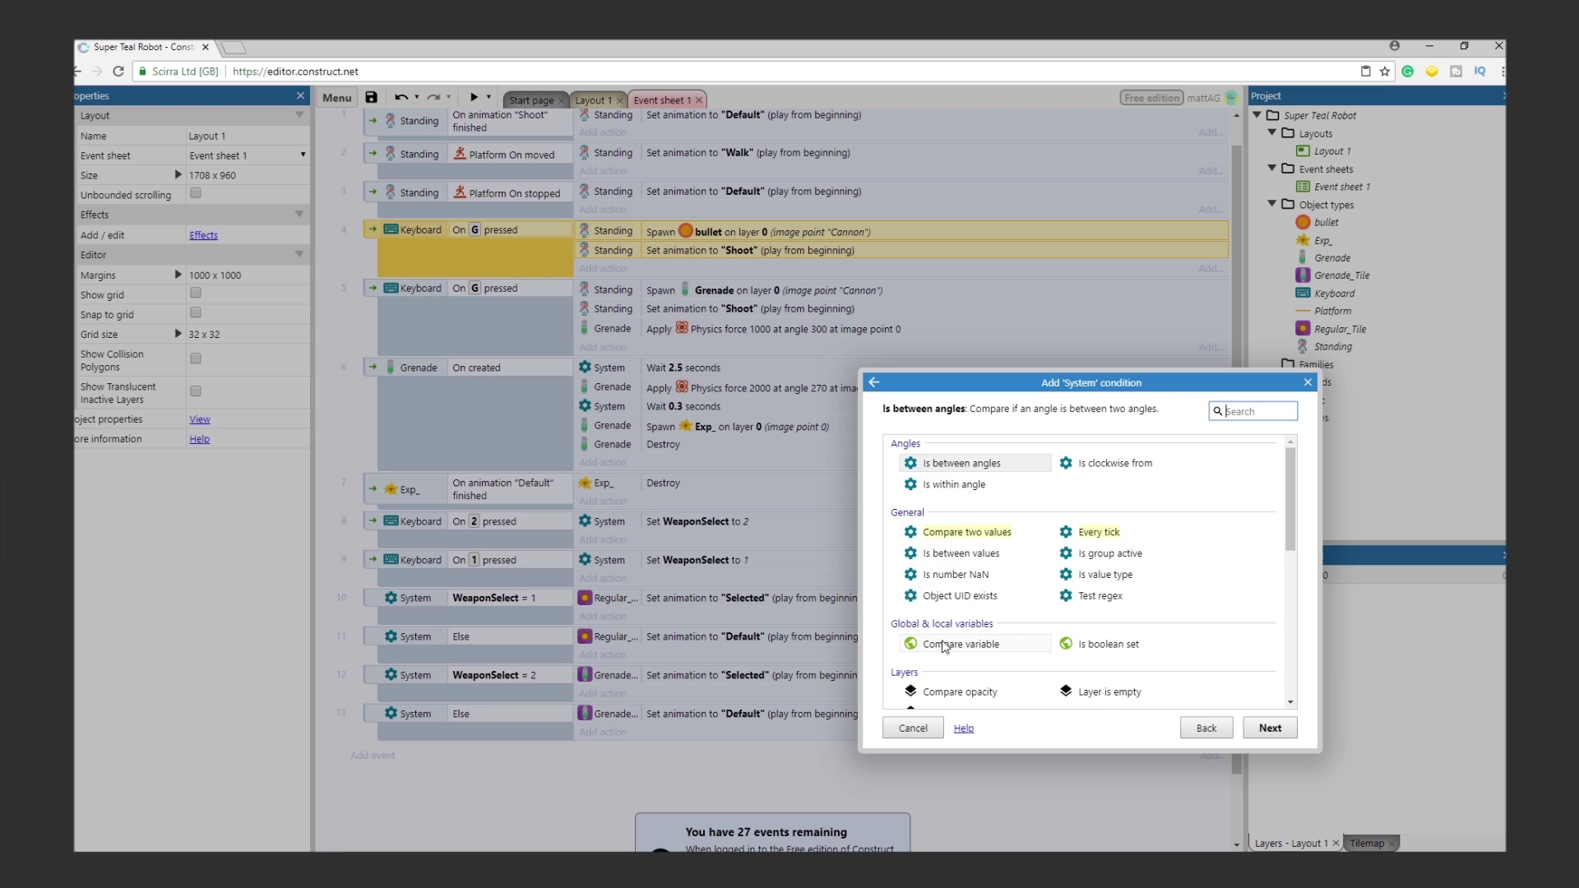
pyautogui.doubleClick(946, 646)
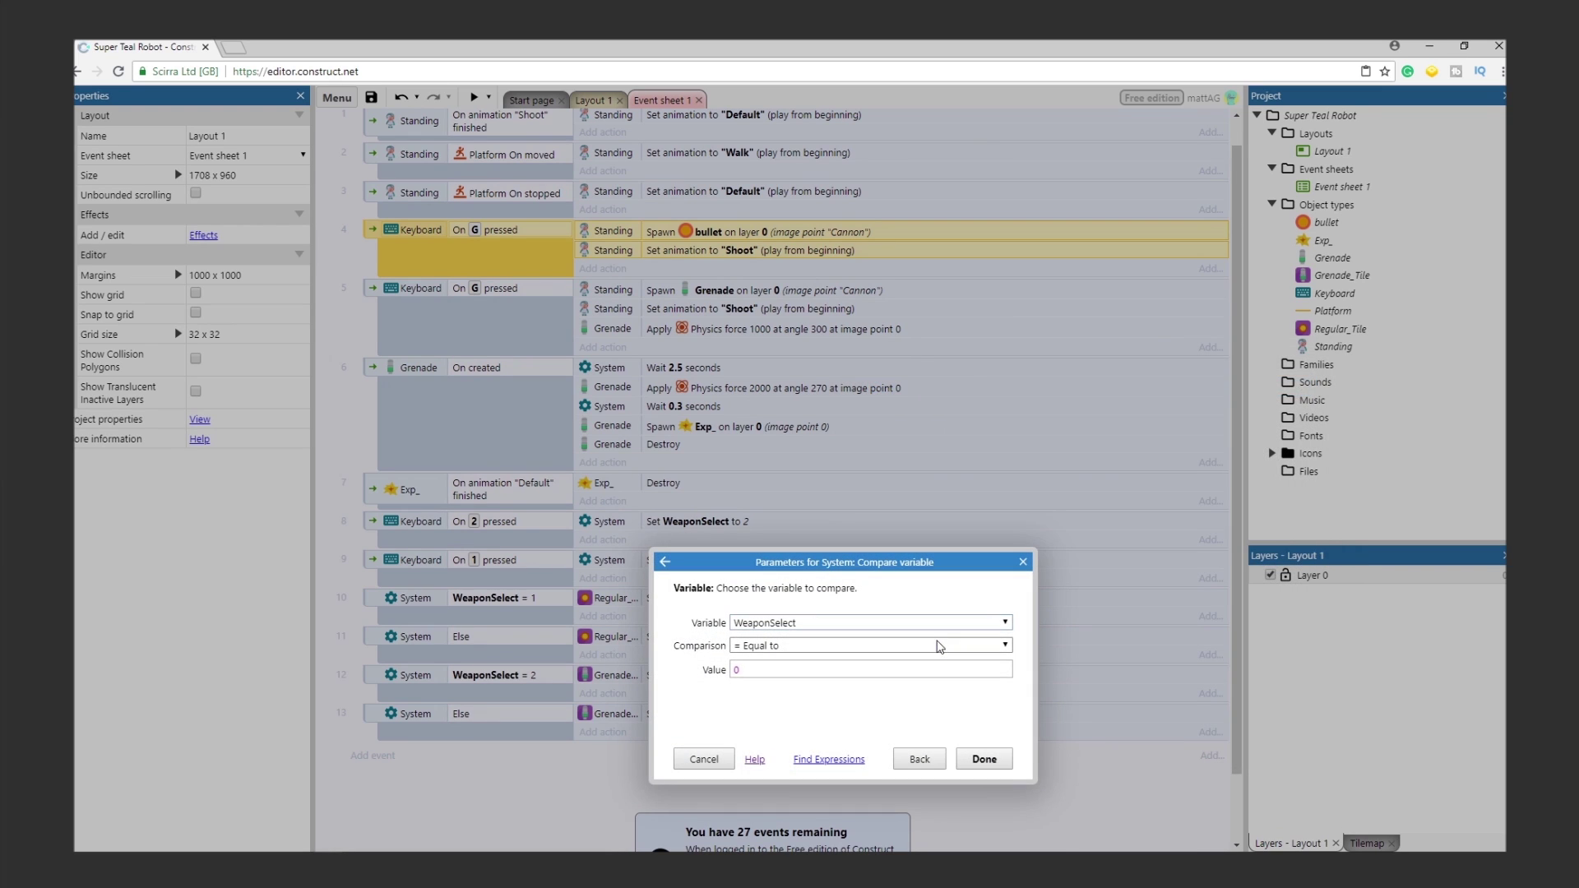
pyautogui.click(812, 670)
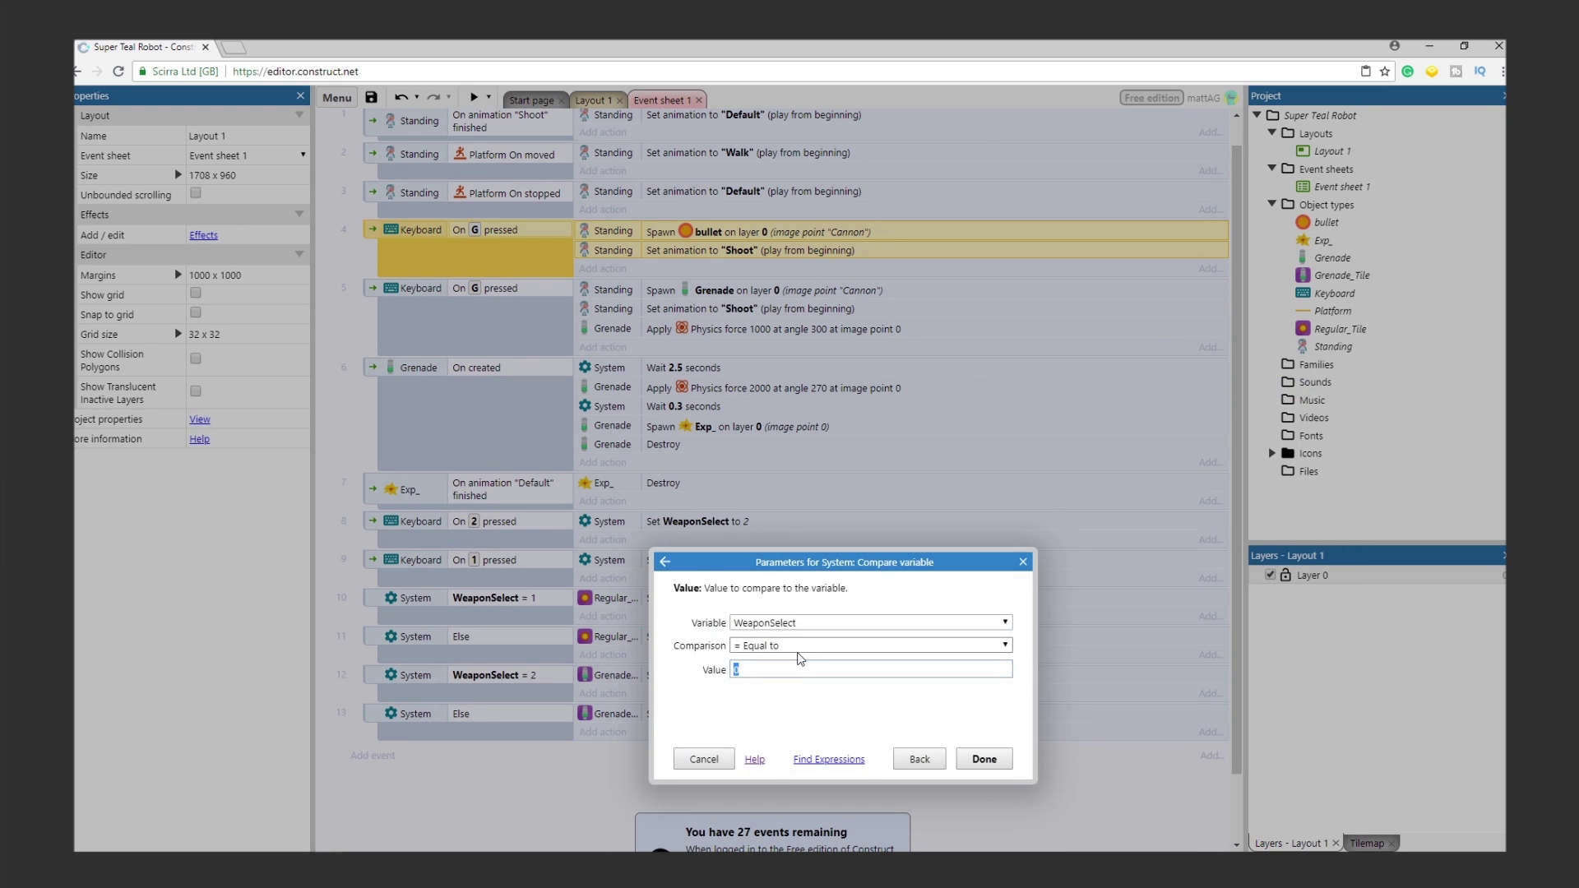
pyautogui.write('1')
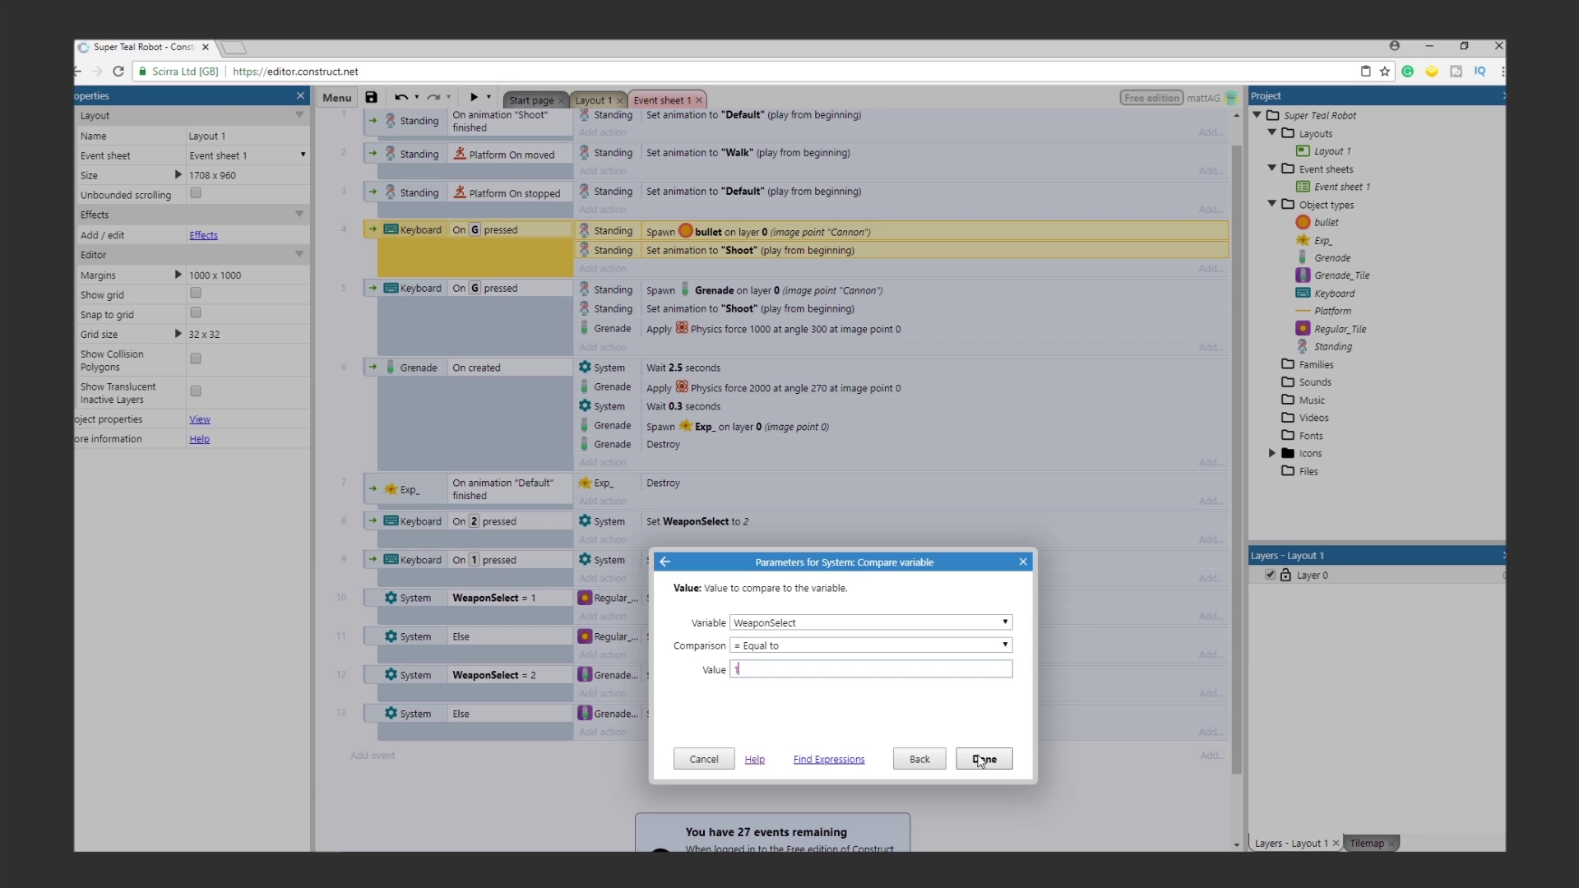
pyautogui.click(983, 760)
# Step: Add a System condition requiring WeaponSelect = 2 to grenade event 5
pyautogui.rightClick(462, 312)
pyautogui.moveTo(481, 323)
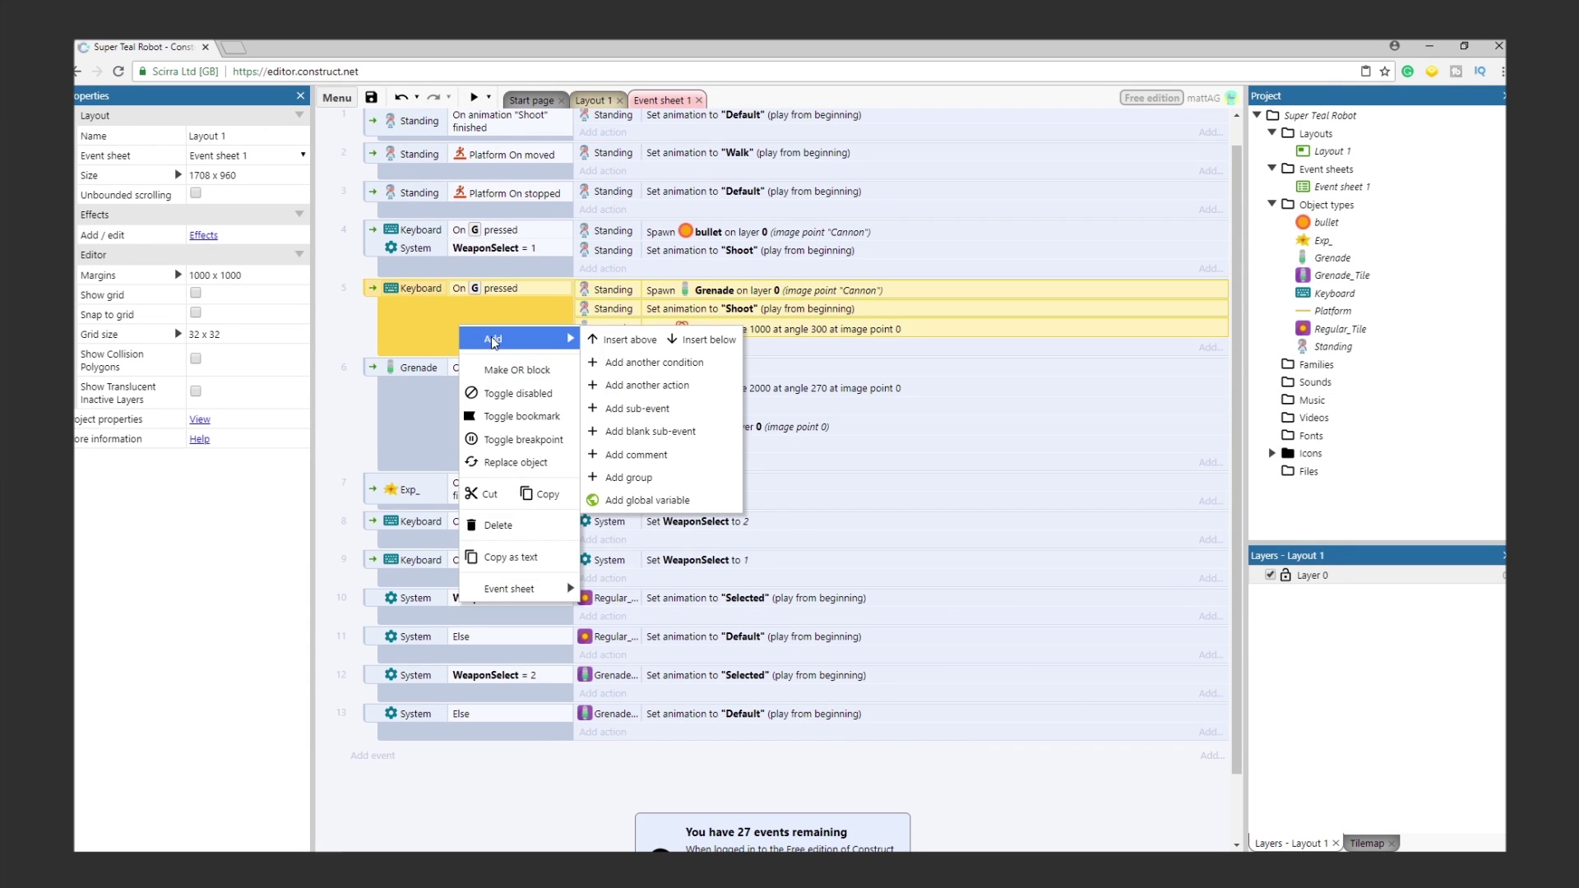
pyautogui.click(649, 377)
pyautogui.doubleClick(683, 386)
pyautogui.doubleClick(864, 658)
pyautogui.write('2')
pyautogui.click(984, 758)
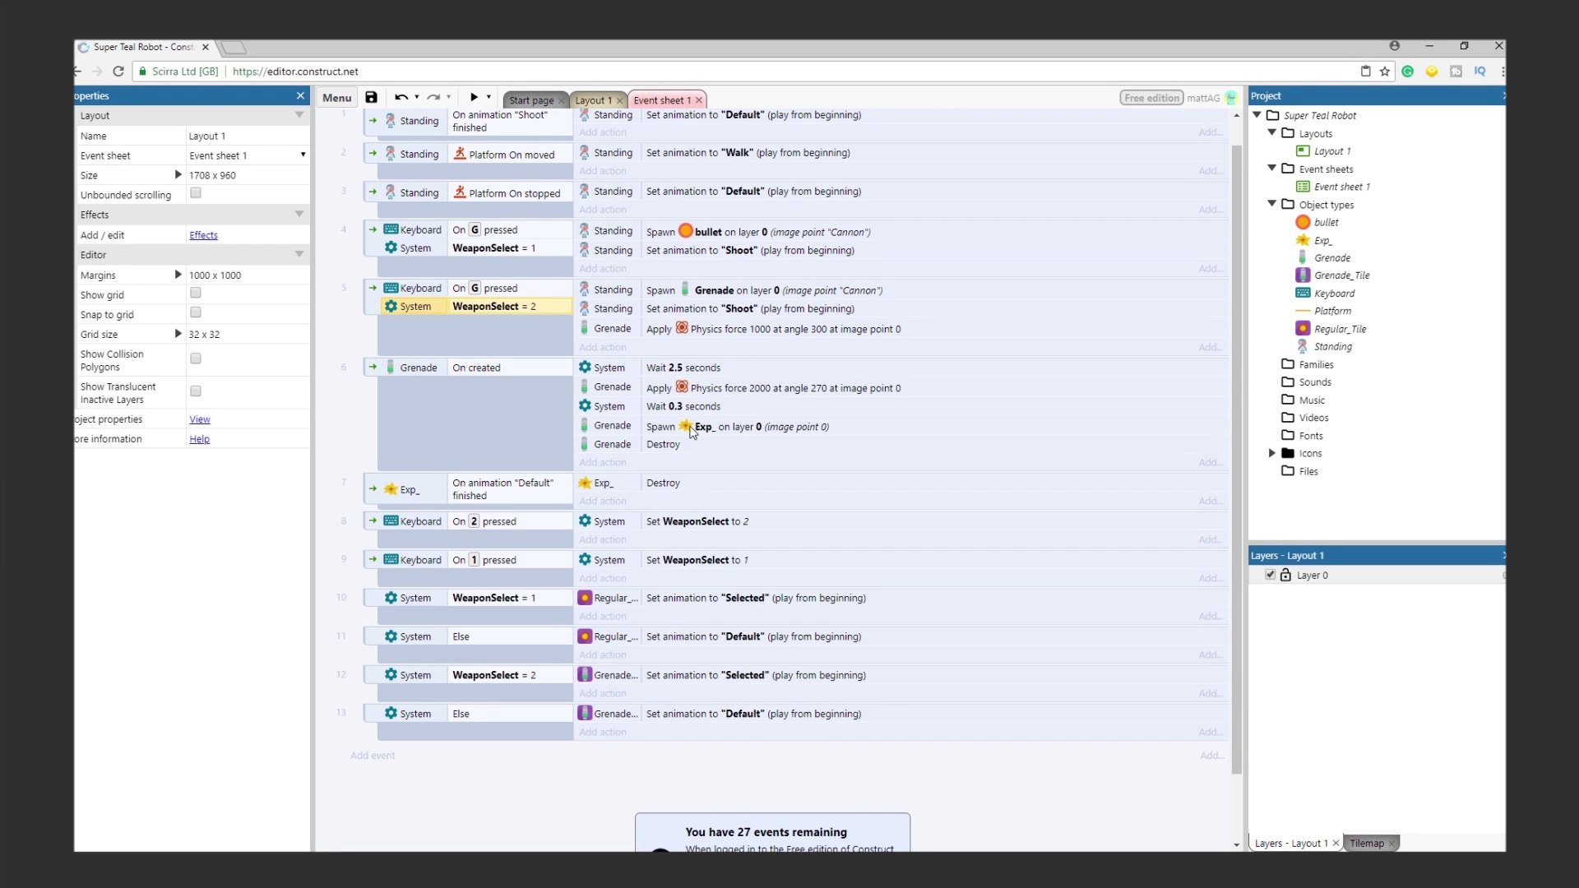
# Step: Preview the game and test firing with G after switching weapons with keys 2 and 1
pyautogui.click(473, 97)
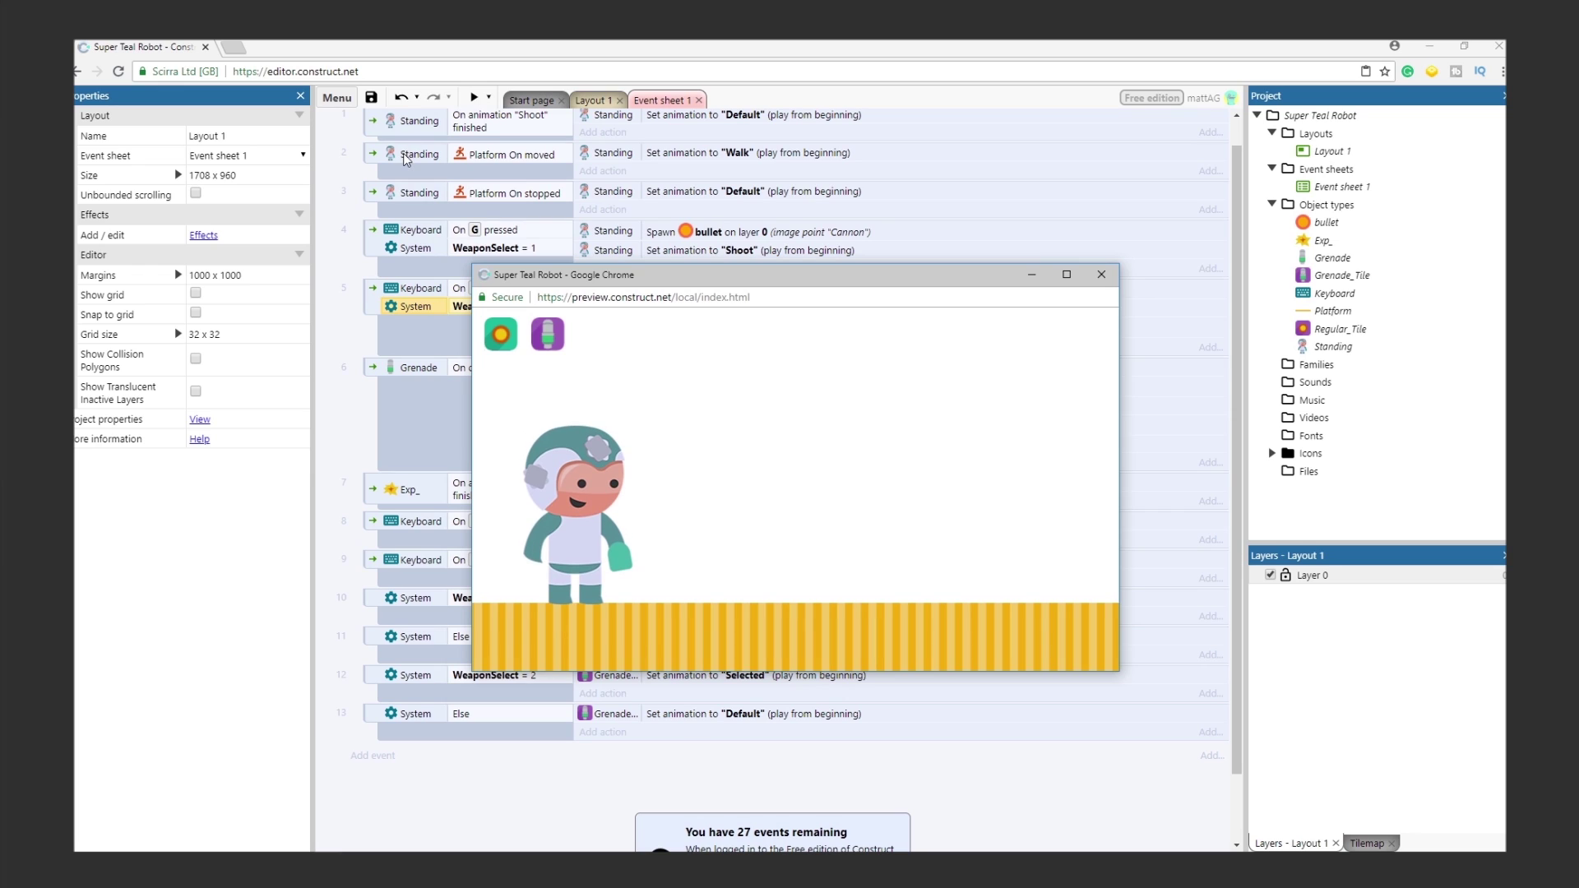
pyautogui.press('g')
pyautogui.press('2')
pyautogui.press('g')
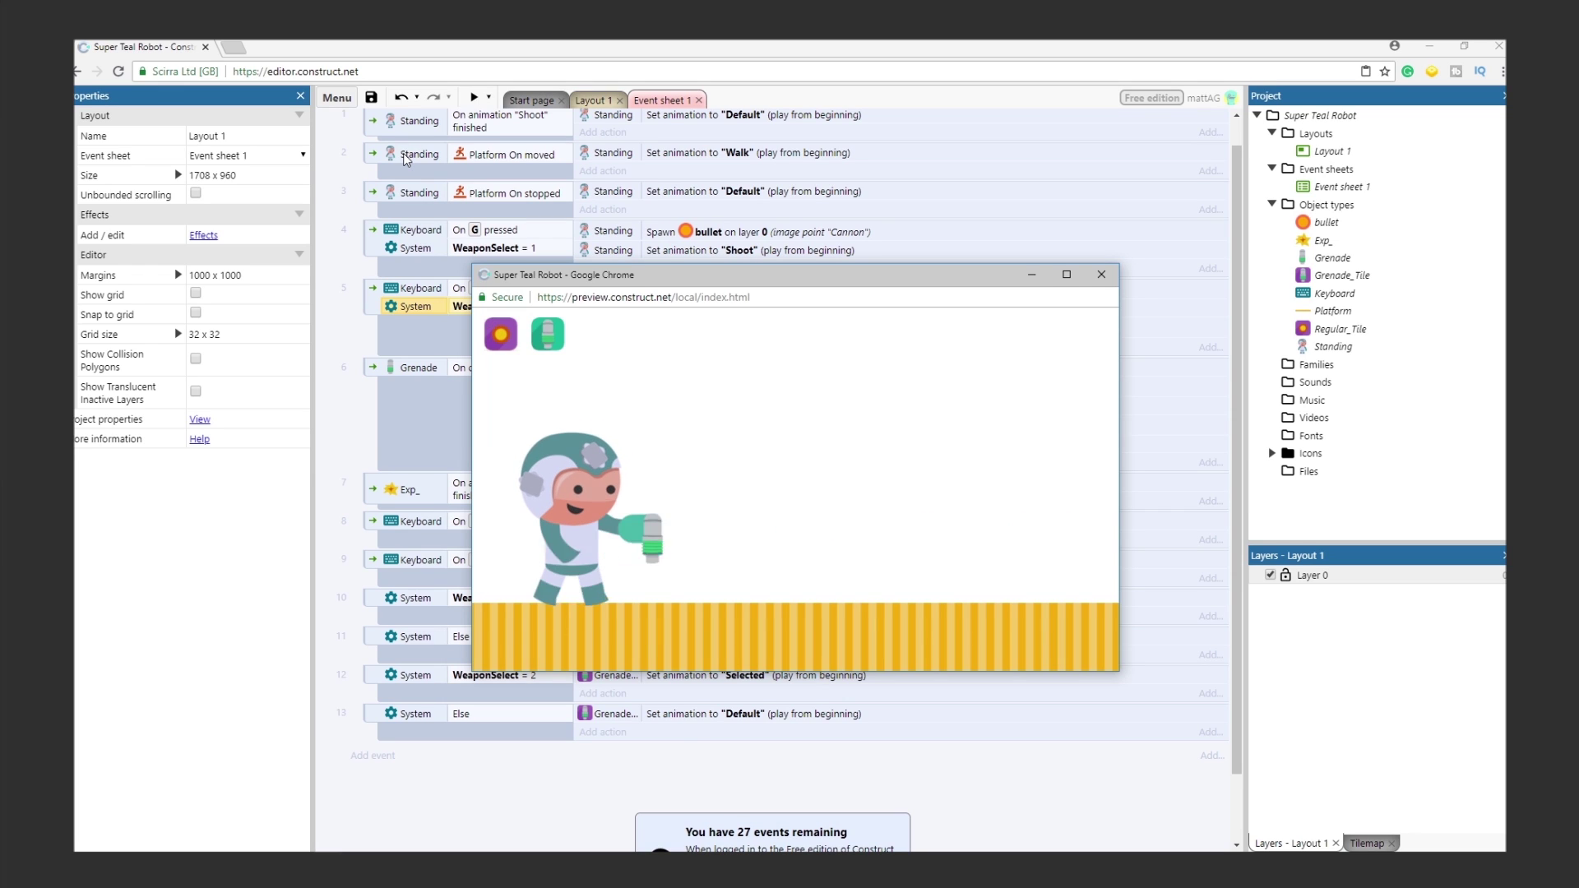
pyautogui.press('1')
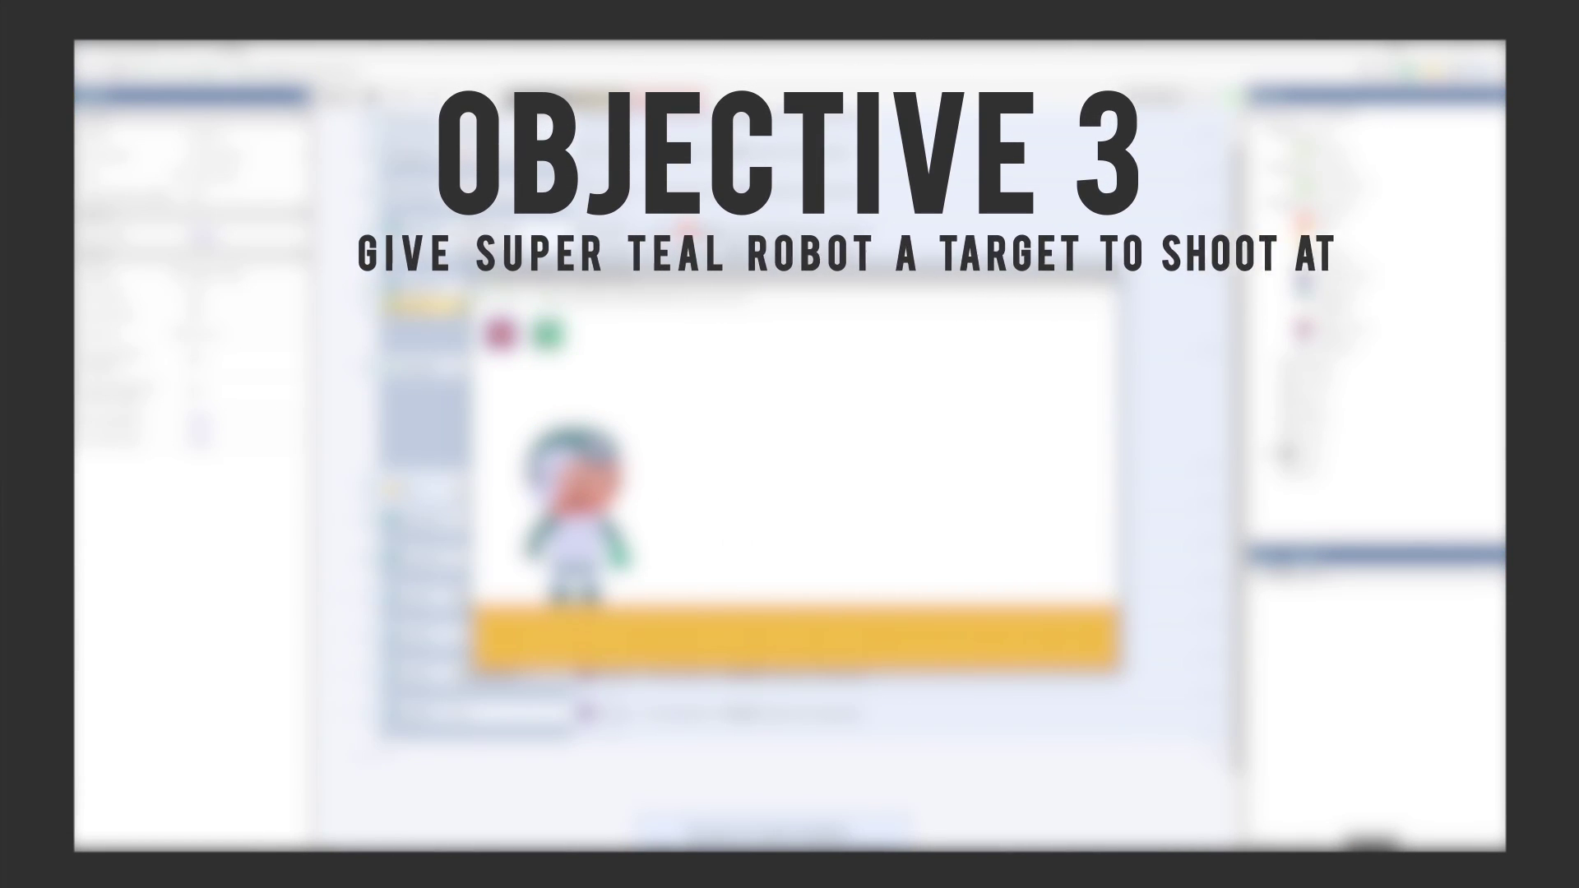
pyautogui.press('g')
pyautogui.press('g')
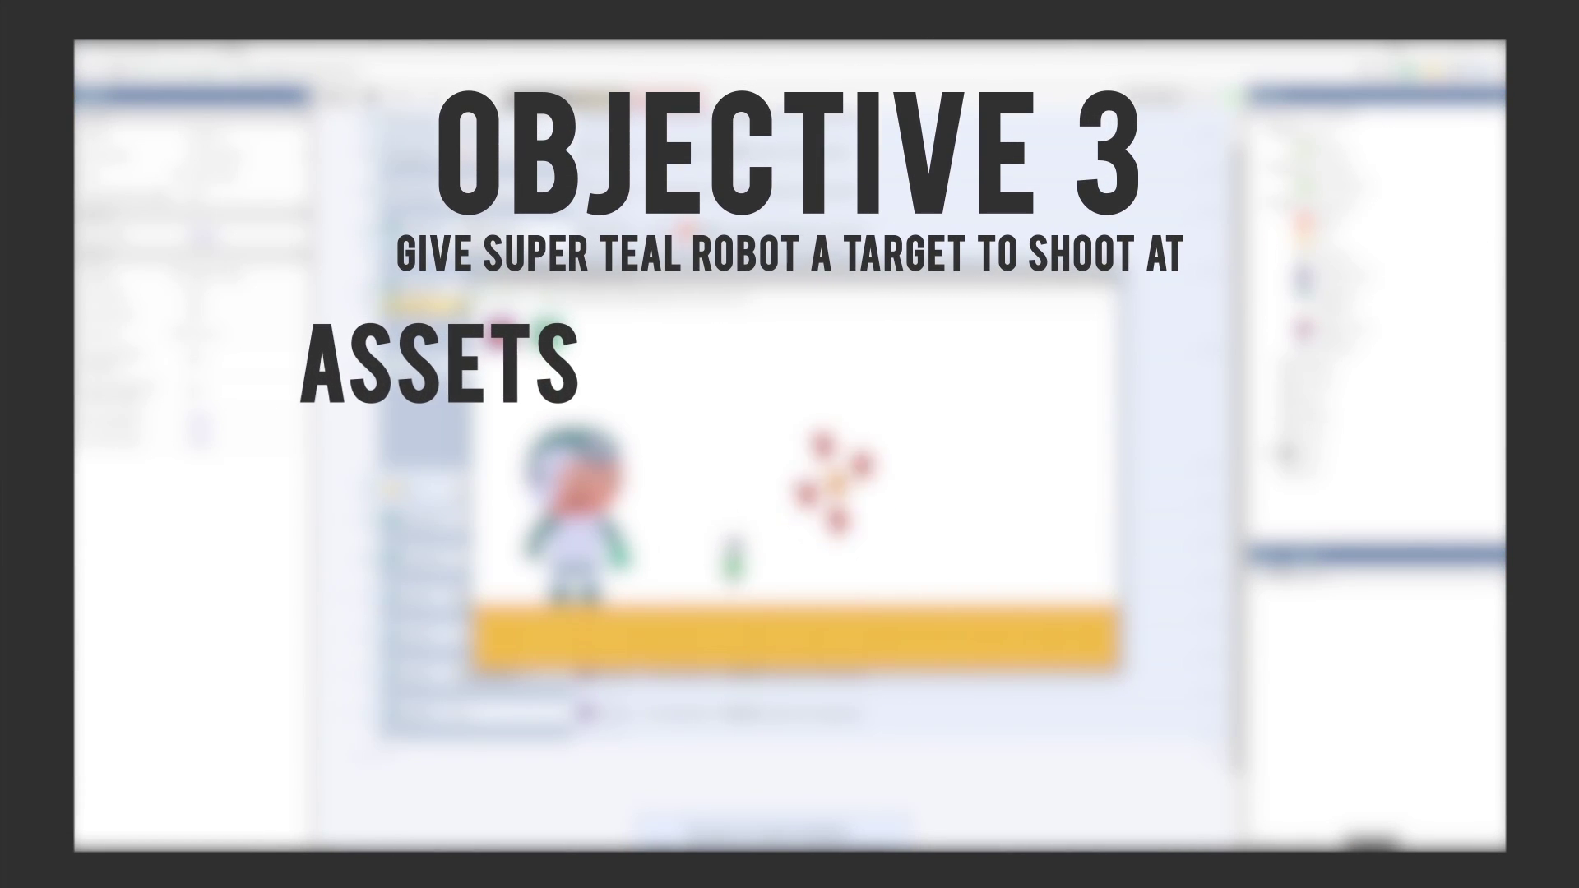
pyautogui.press('g')
pyautogui.press('g')
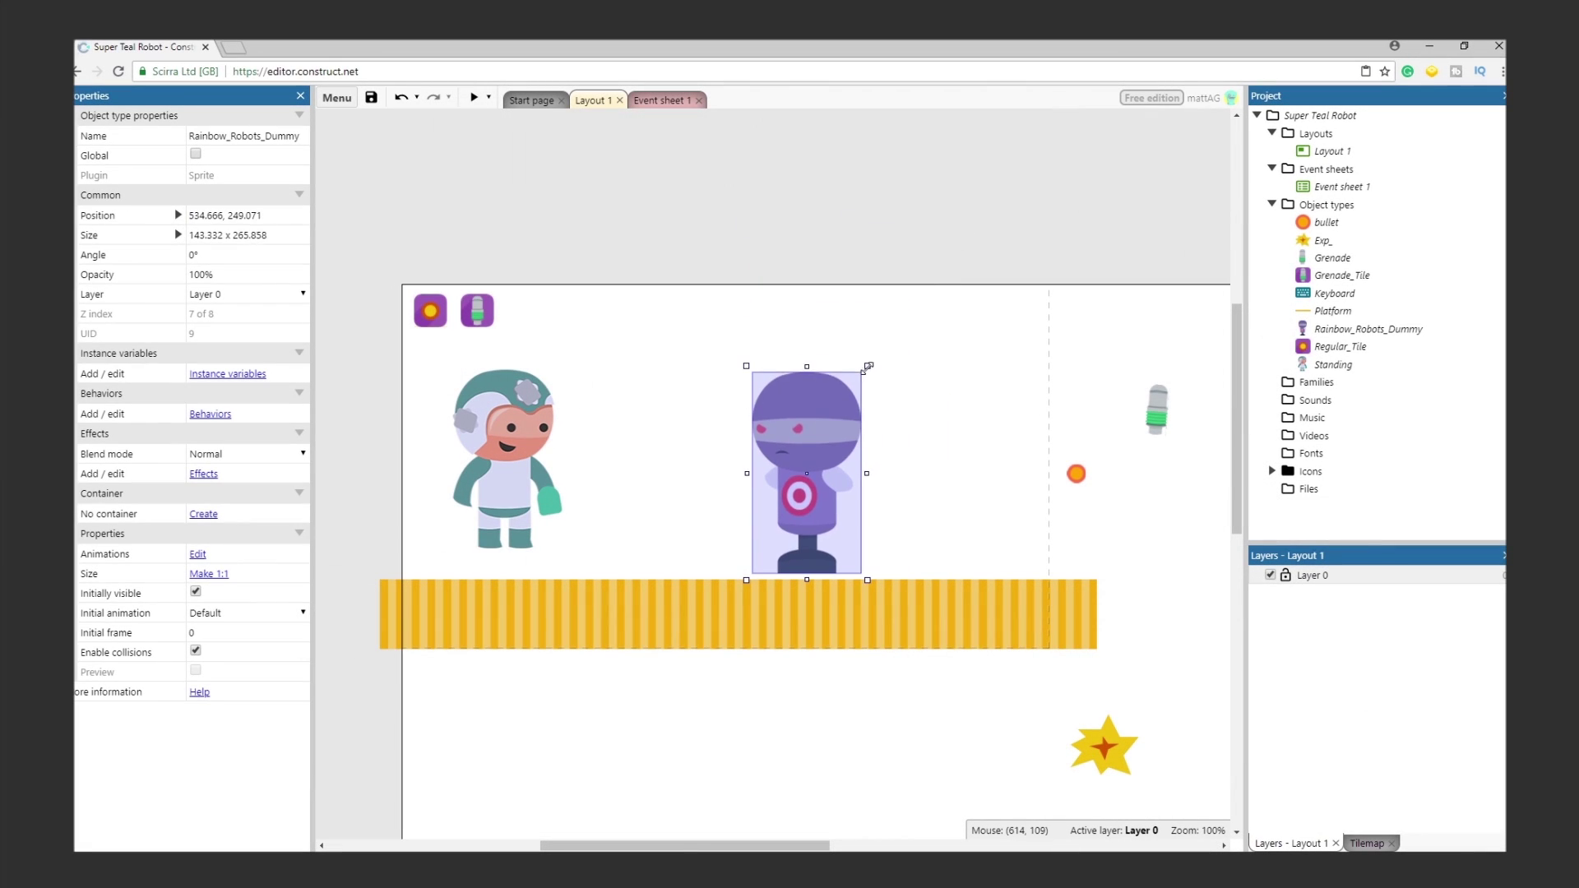
# Step: Shrink the dummy onto the floor and fit its collision polygon to its shape
pyautogui.moveTo(810, 426); pyautogui.dragTo(623, 415)
pyautogui.moveTo(677, 346); pyautogui.dragTo(967, 398)
pyautogui.doubleClick(967, 398)
pyautogui.rightClick(781, 444)
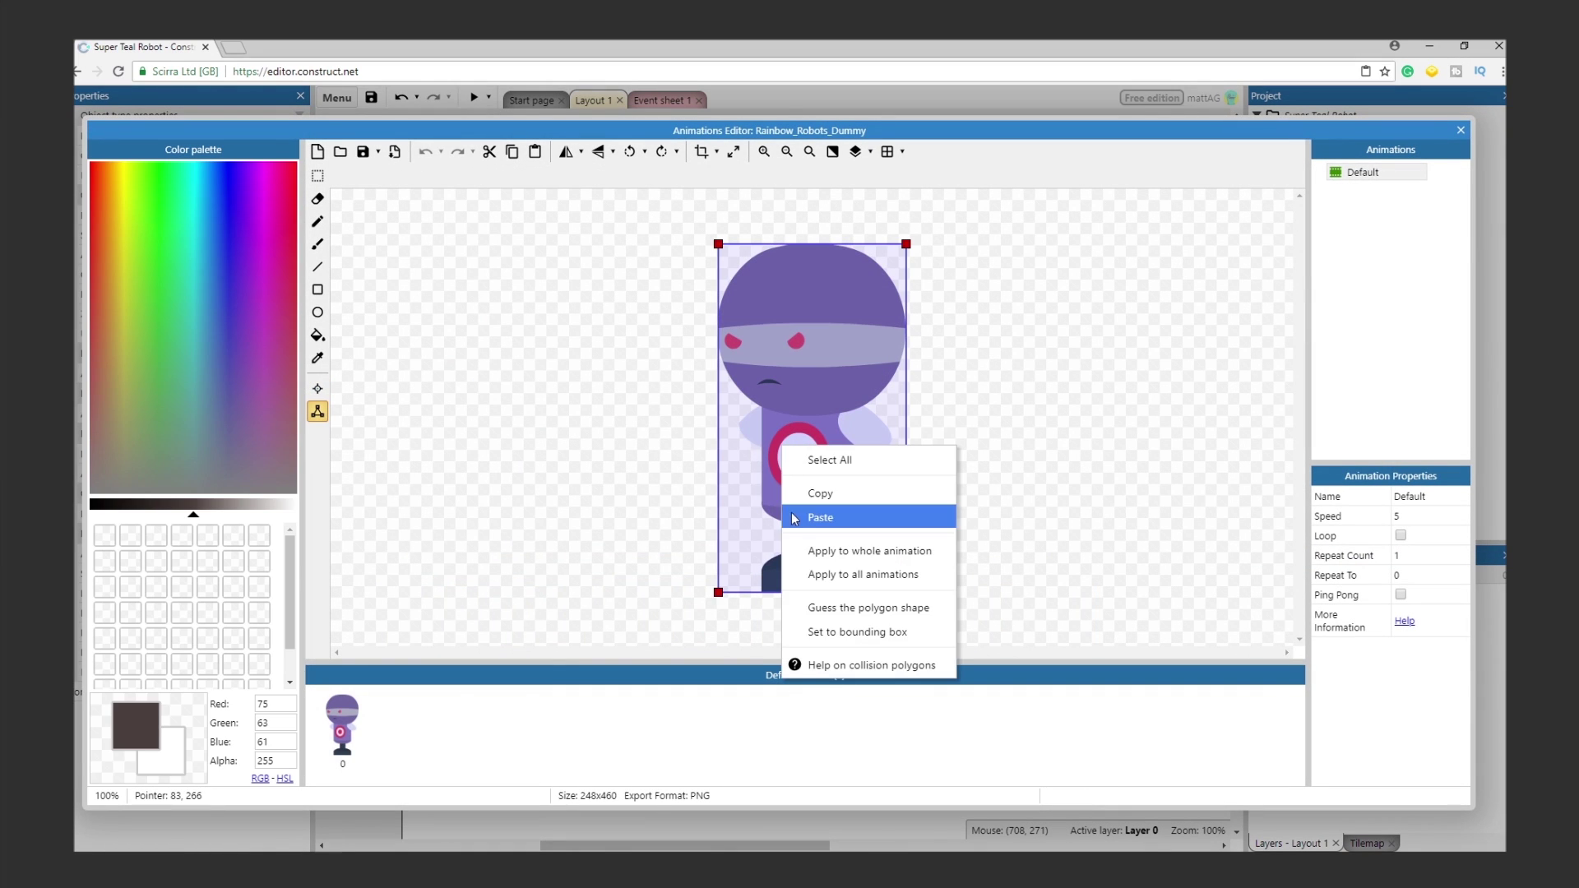
pyautogui.click(860, 606)
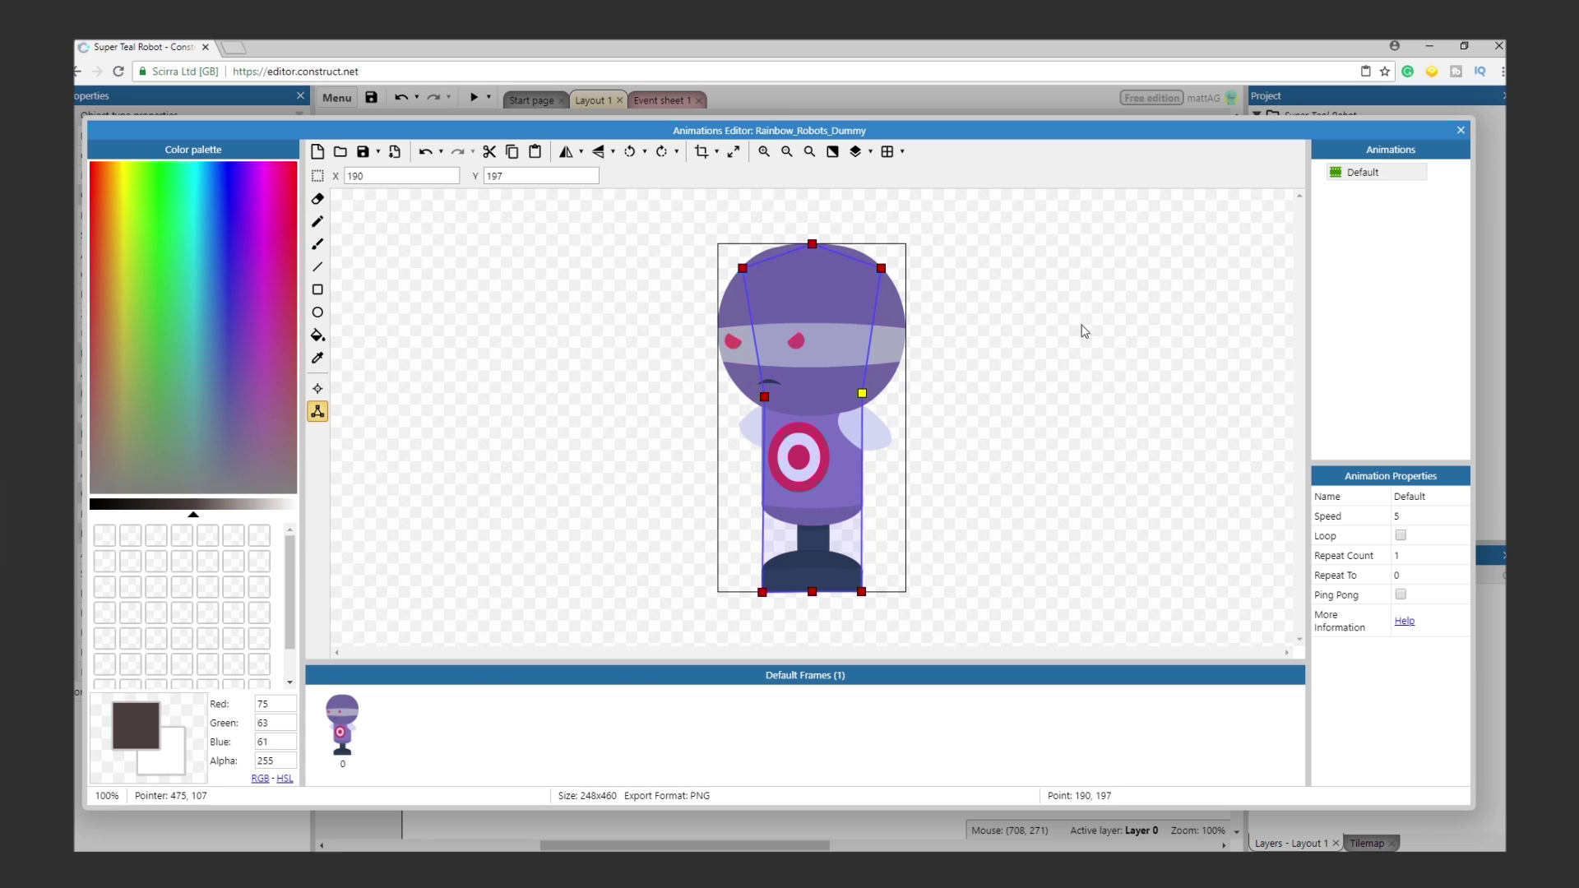
pyautogui.click(1461, 130)
# Step: Give Rainbow_Robots_Dummy the Physics and Flash behaviors
pyautogui.click(213, 415)
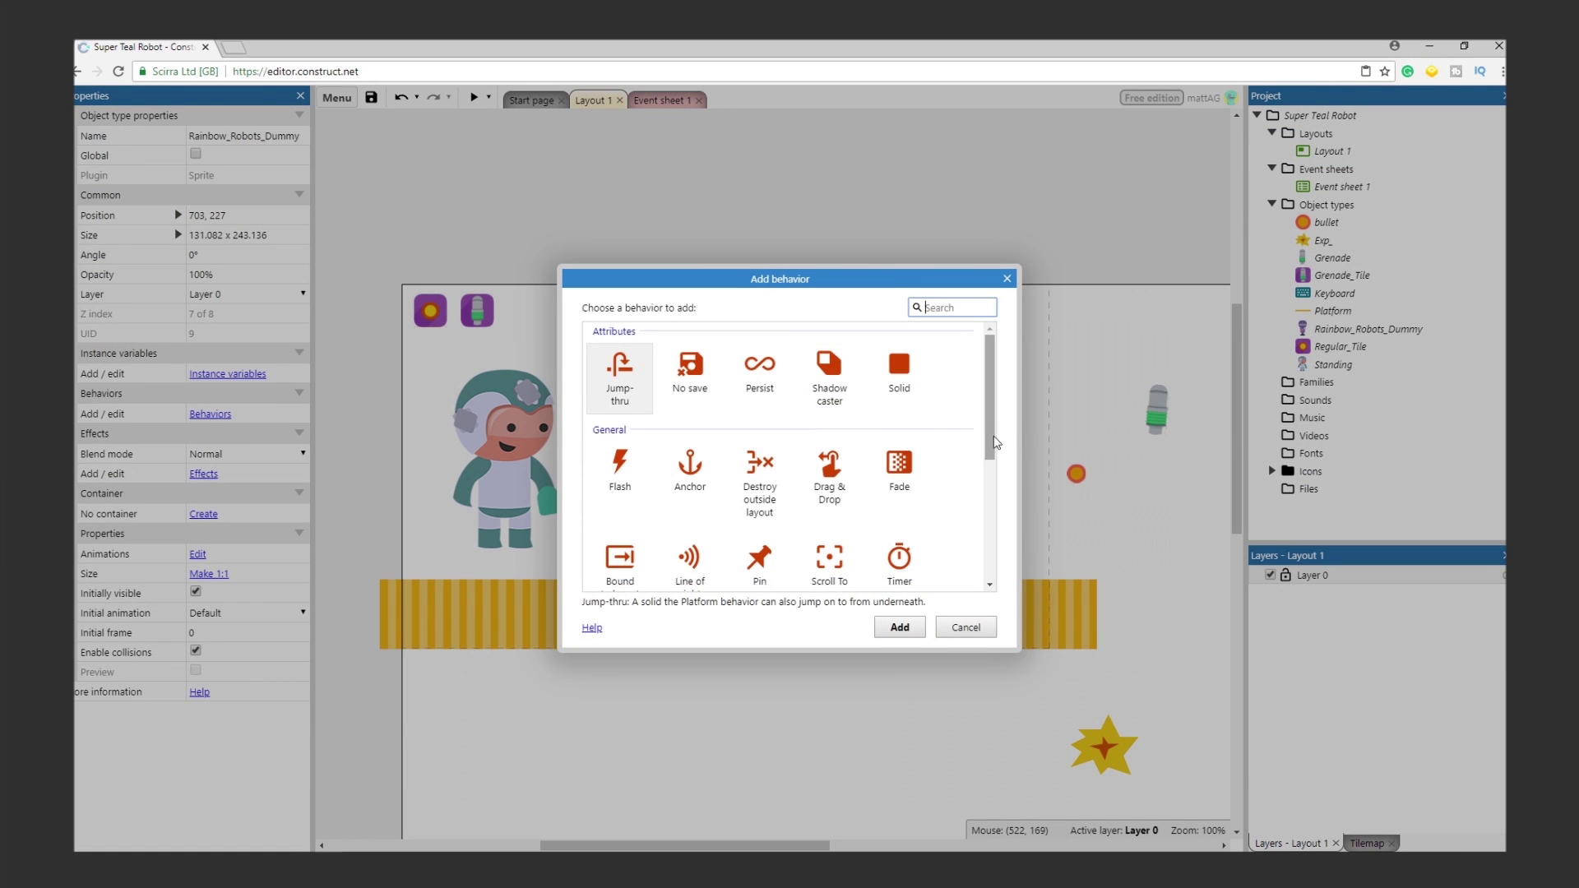
pyautogui.moveTo(989, 440); pyautogui.dragTo(980, 572)
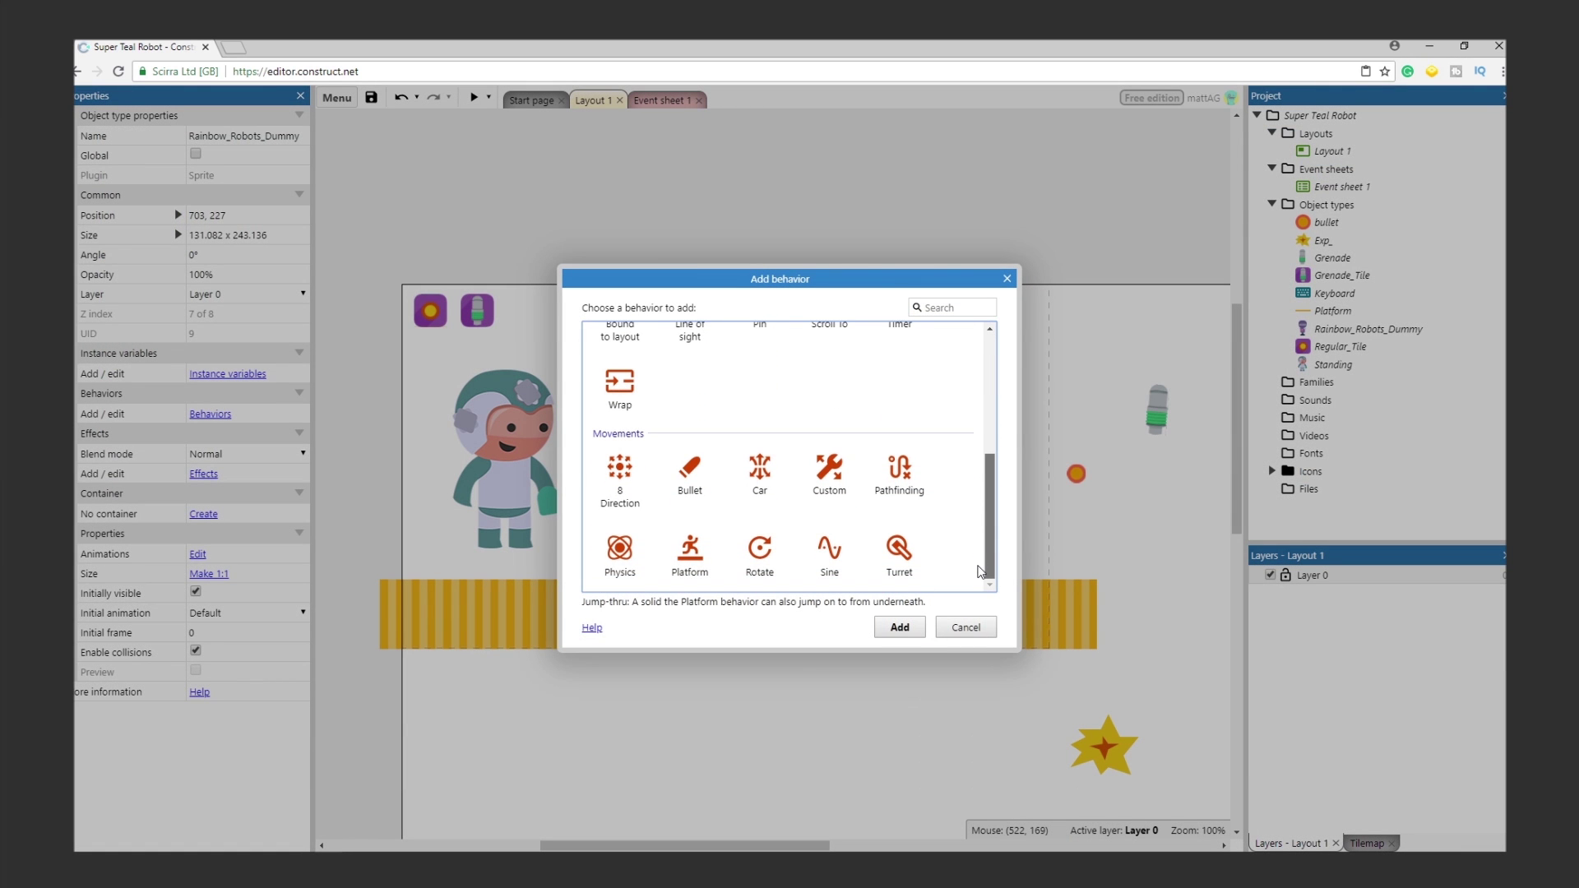
pyautogui.click(620, 551)
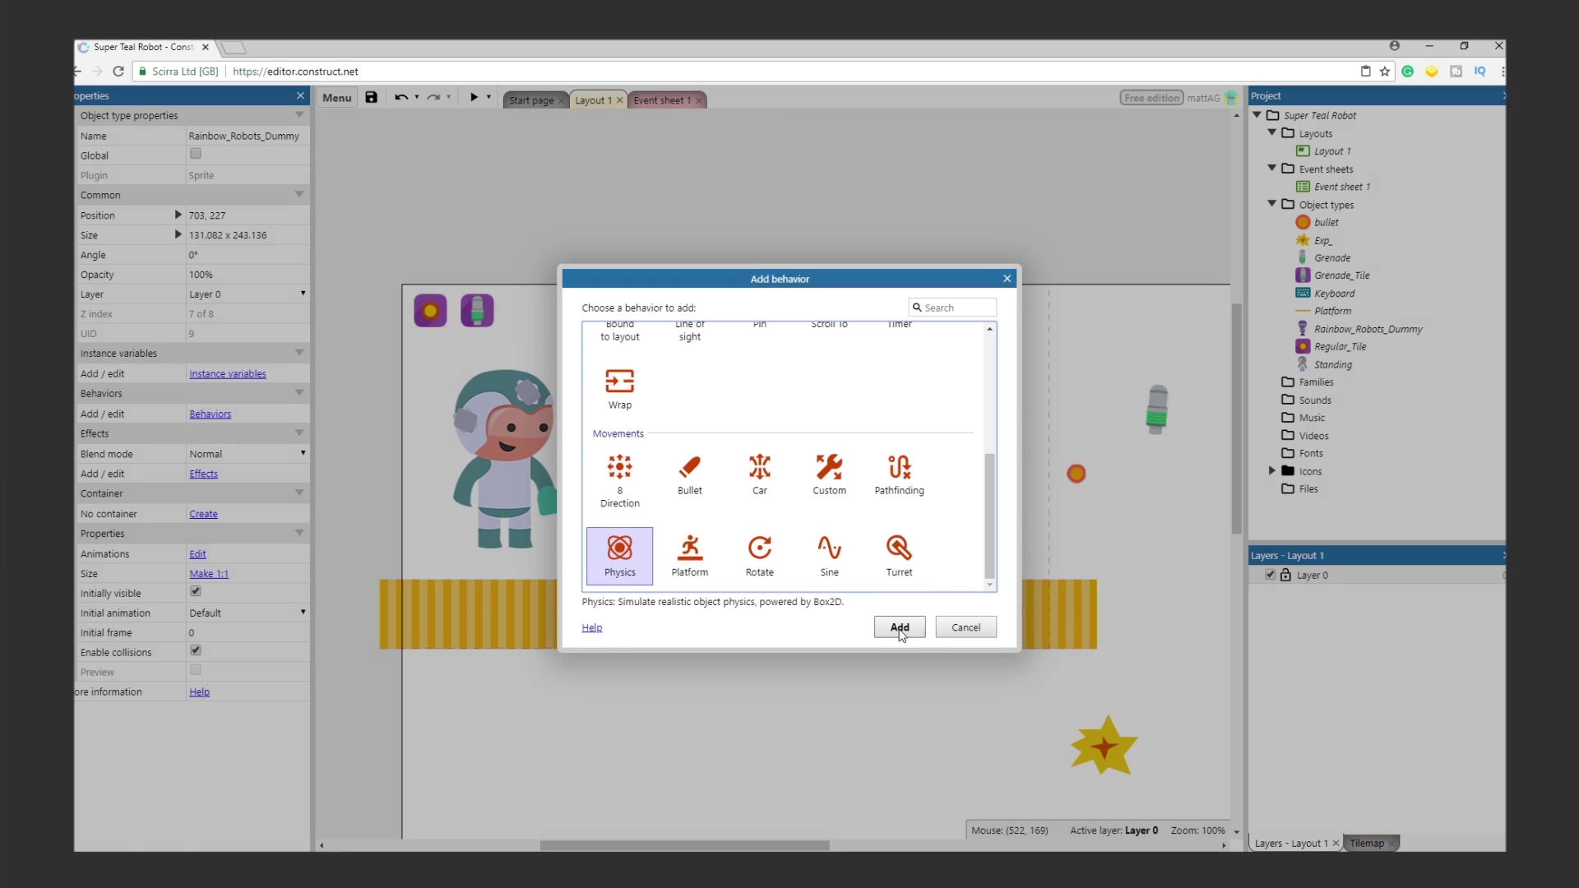
pyautogui.click(900, 627)
pyautogui.click(812, 450)
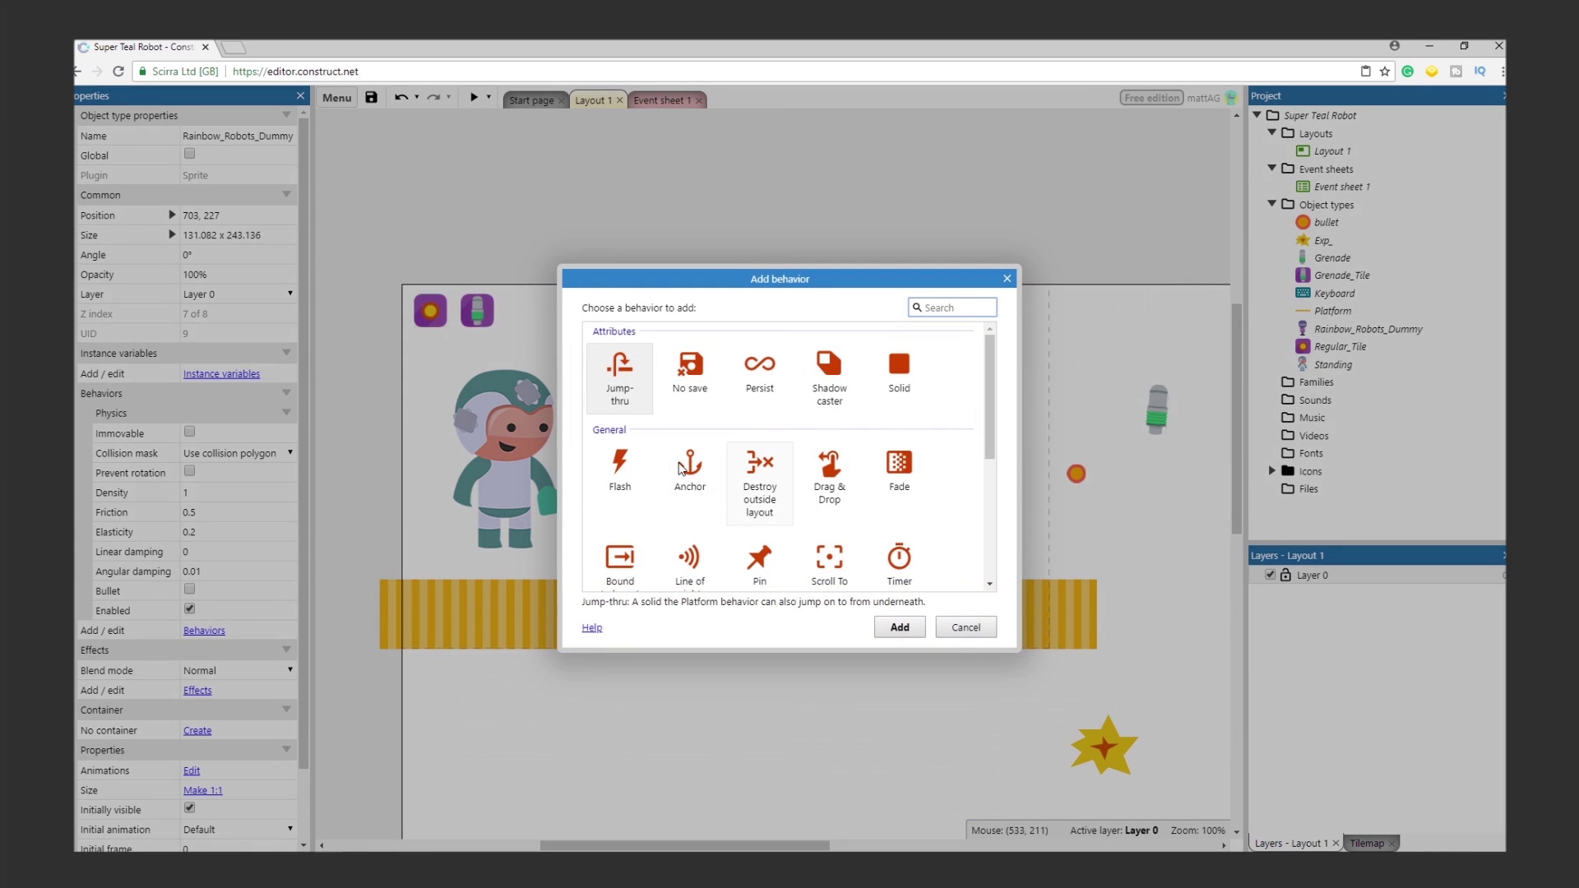
pyautogui.click(645, 486)
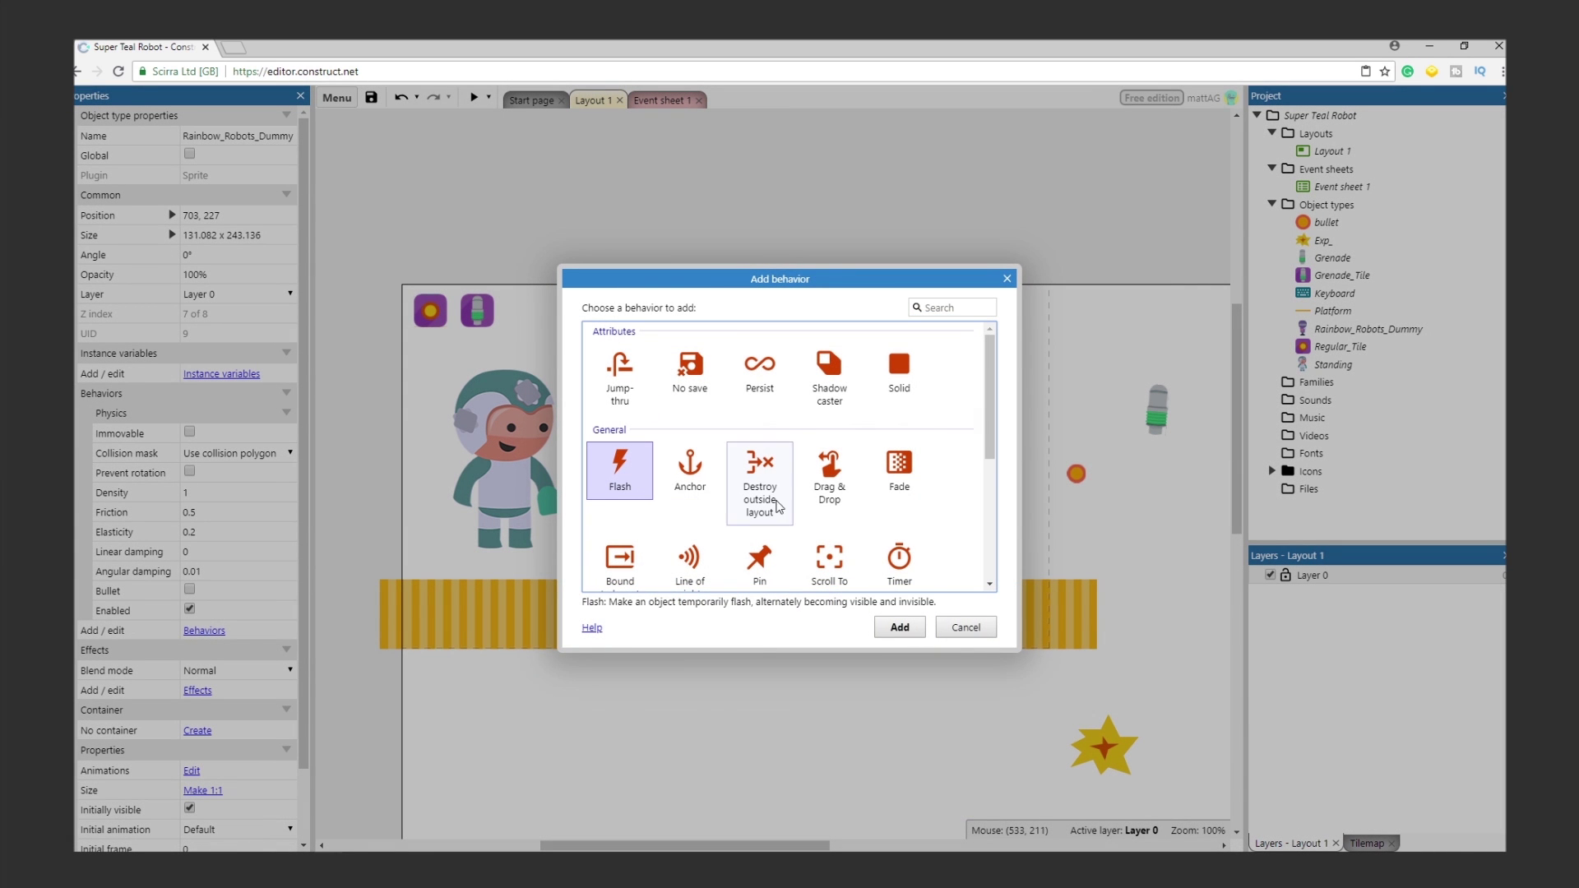
pyautogui.click(900, 628)
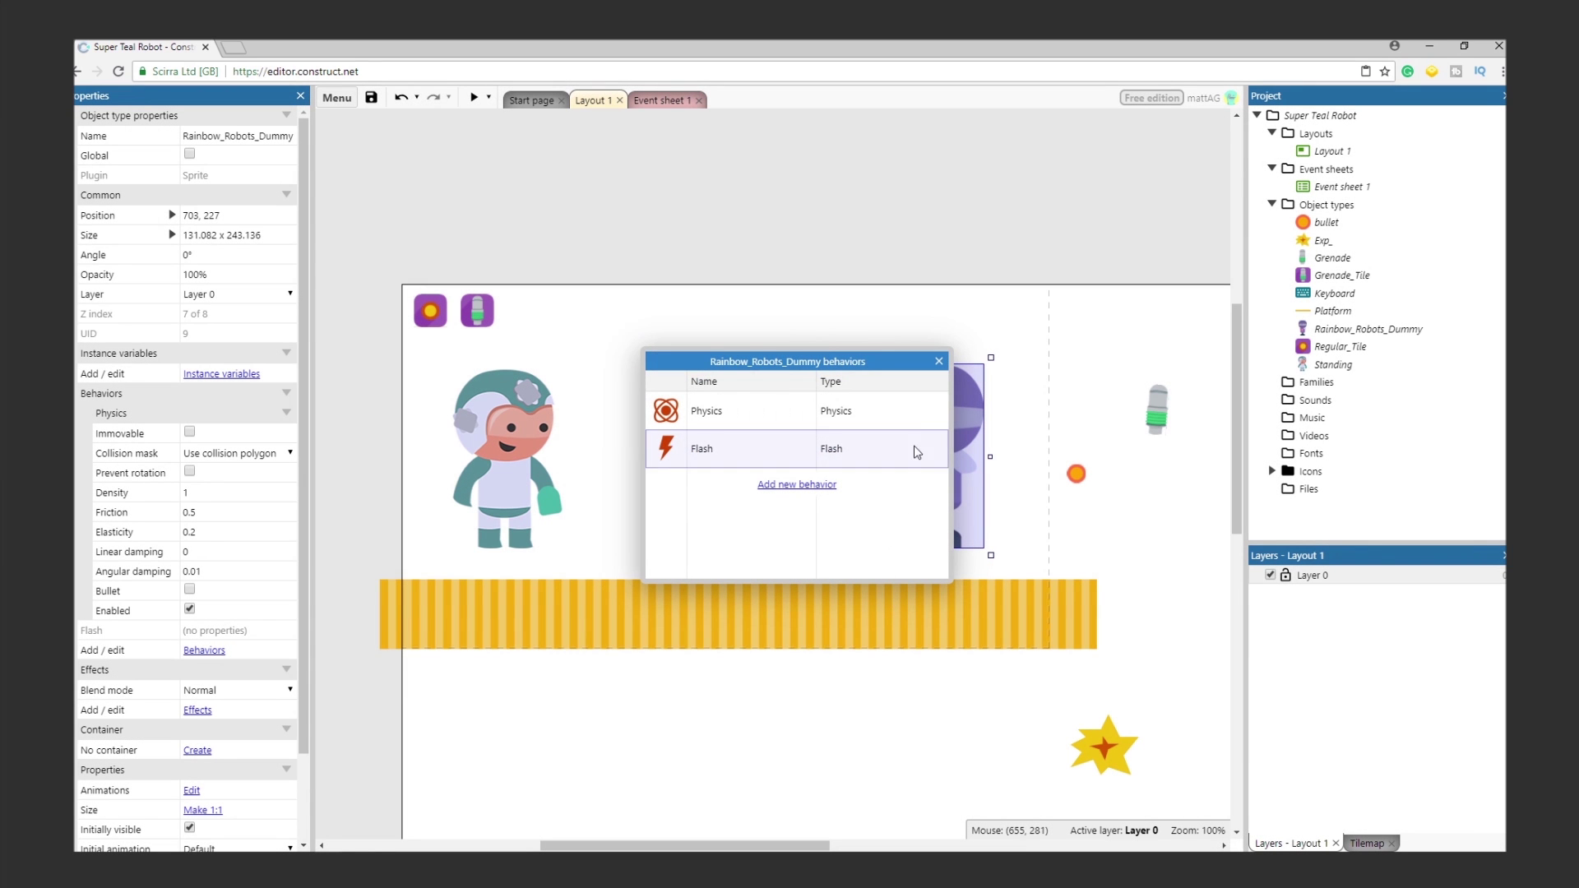
# Step: On the event sheet, add a bullet On collision with Rainbow_Robots_Dummy event
pyautogui.click(938, 360)
pyautogui.click(662, 99)
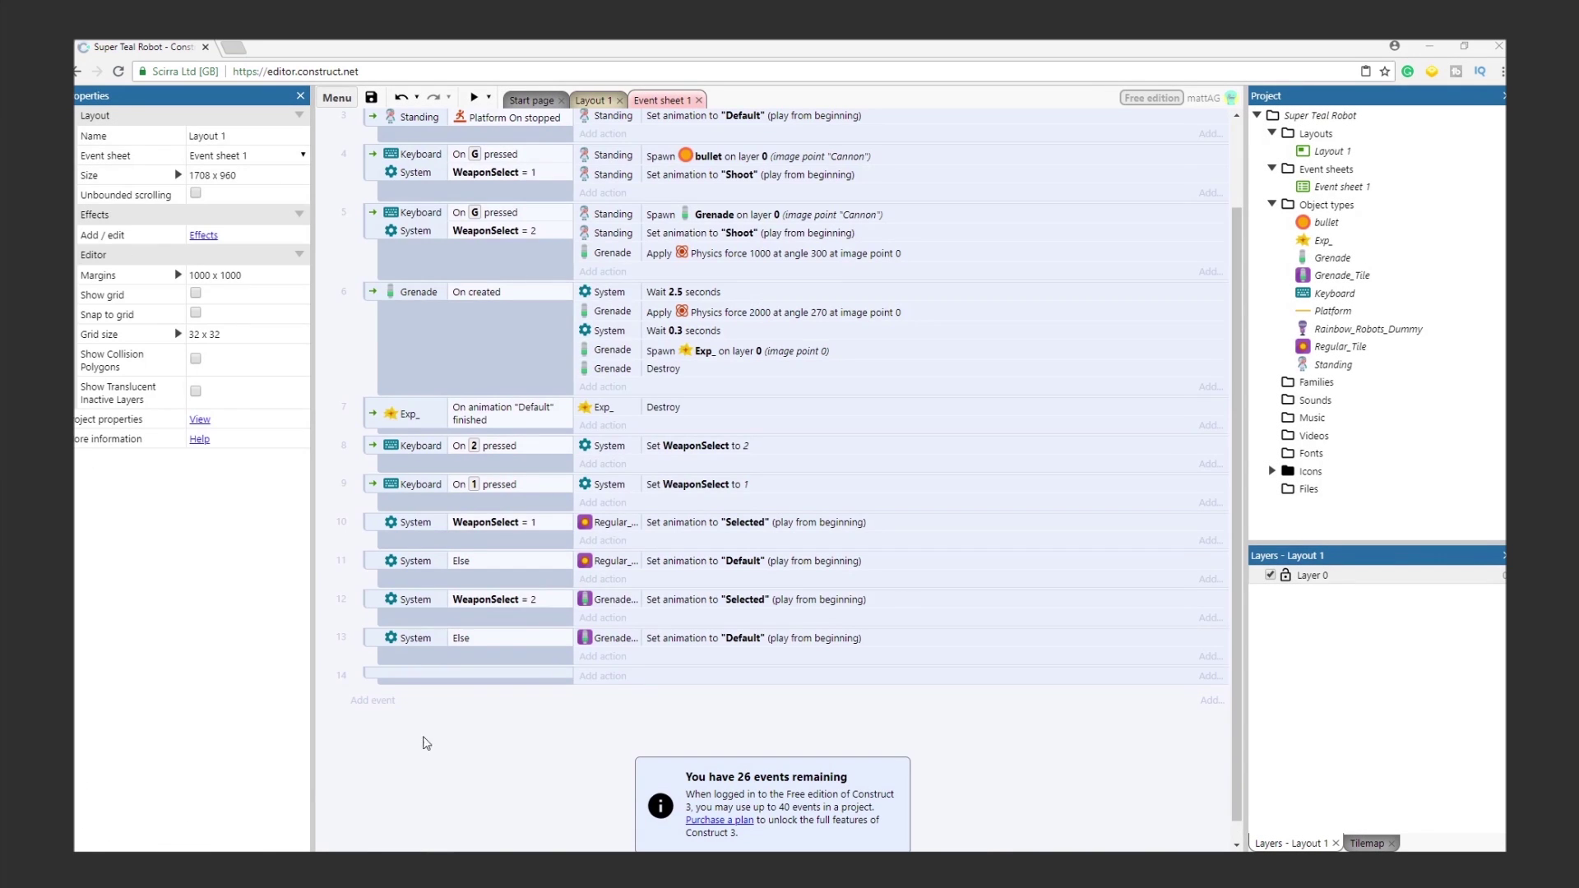
pyautogui.doubleClick(423, 738)
pyautogui.doubleClick(1001, 564)
pyautogui.scroll(-3, 1289, 570)
pyautogui.doubleClick(1147, 705)
pyautogui.click(846, 625)
pyautogui.doubleClick(991, 526)
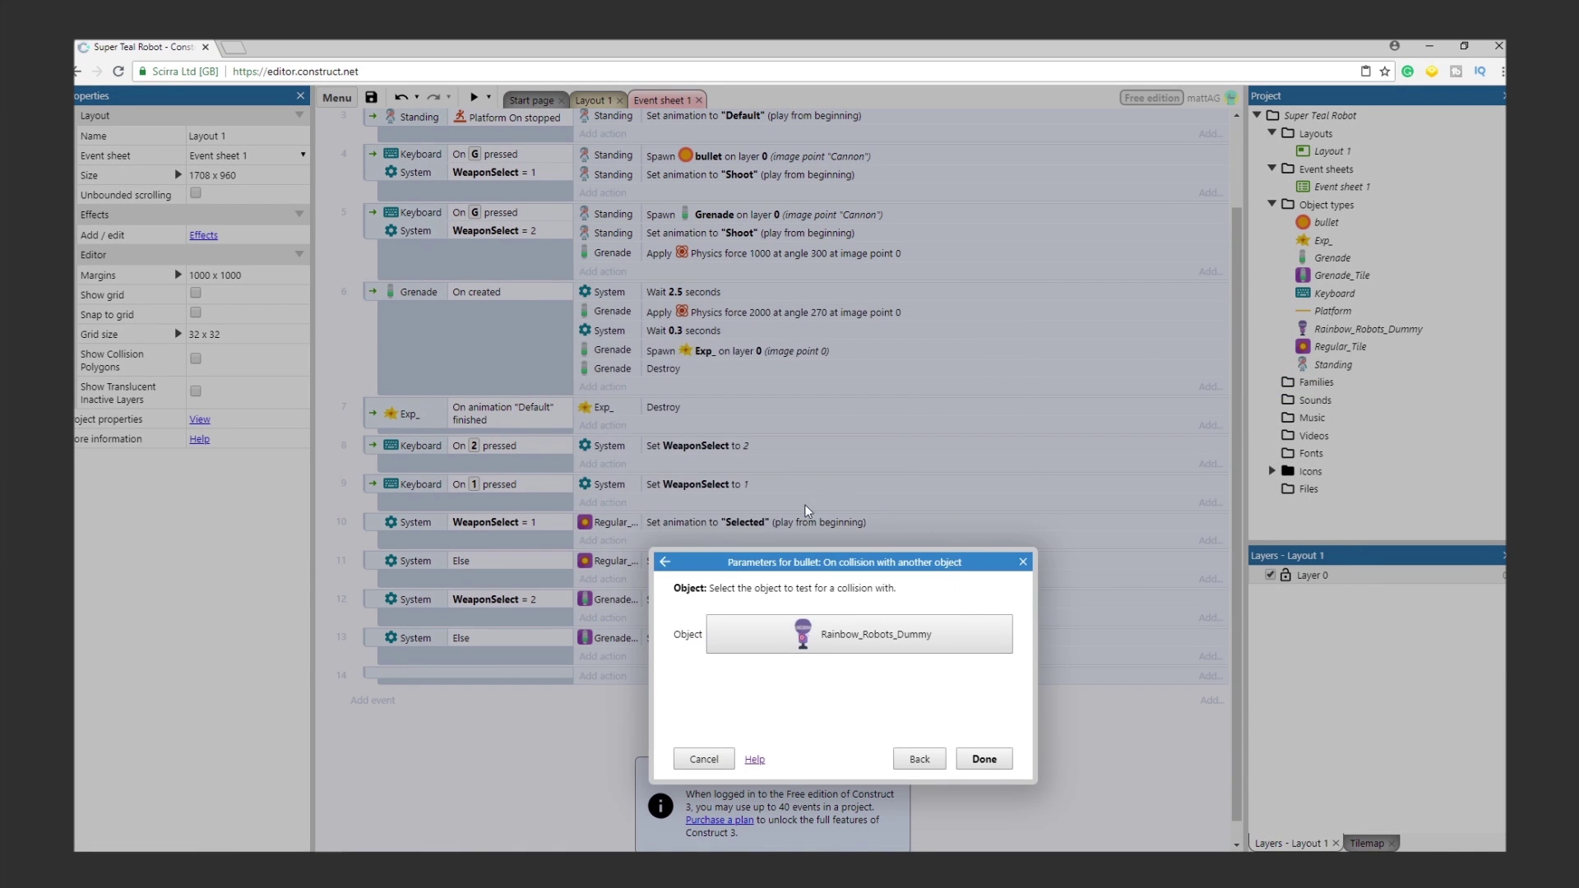
pyautogui.click(990, 754)
# Step: Make that event destroy the bullet and flash the dummy for 1.0 seconds
pyautogui.doubleClick(990, 451)
pyautogui.scroll(-5, 1086, 576)
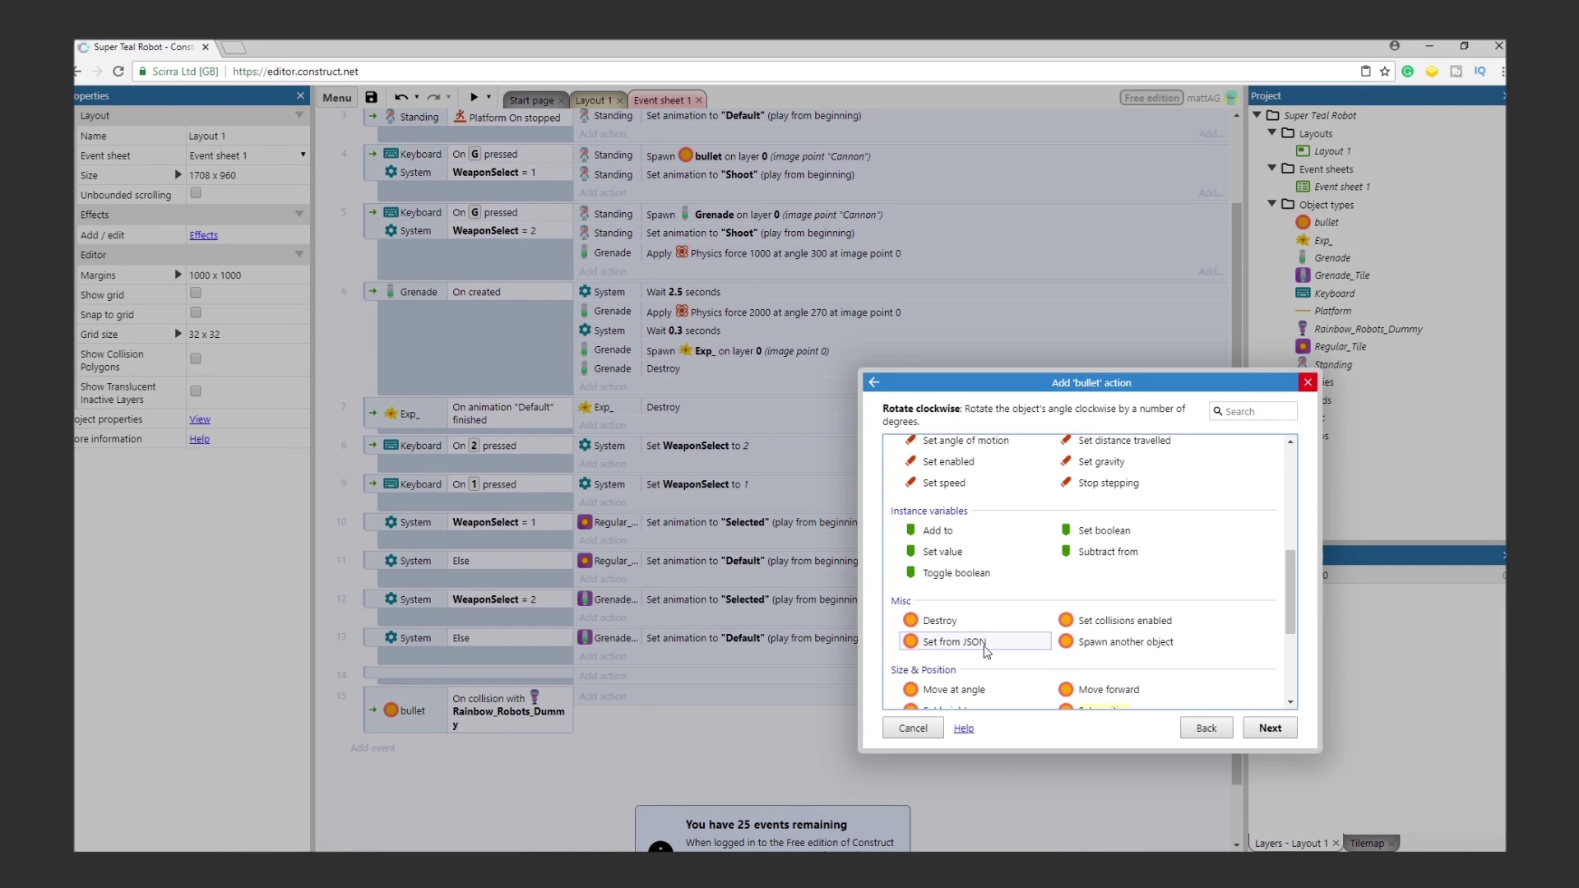
pyautogui.doubleClick(922, 645)
pyautogui.click(603, 715)
pyautogui.doubleClick(991, 531)
pyautogui.scroll(-3, 1085, 575)
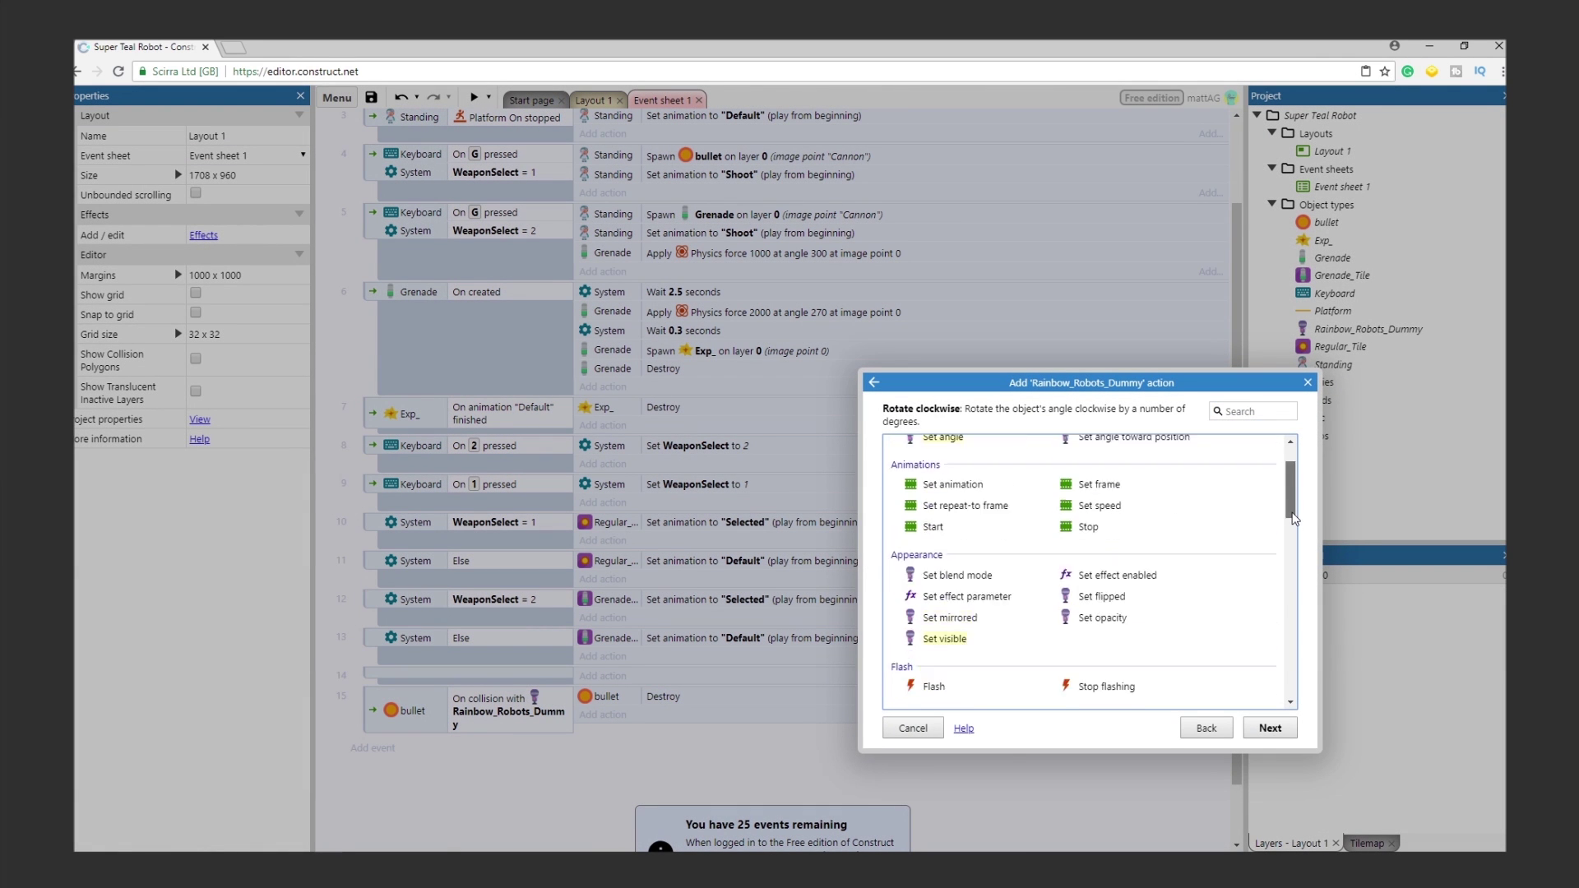
pyautogui.click(925, 585)
pyautogui.click(1271, 728)
pyautogui.click(985, 759)
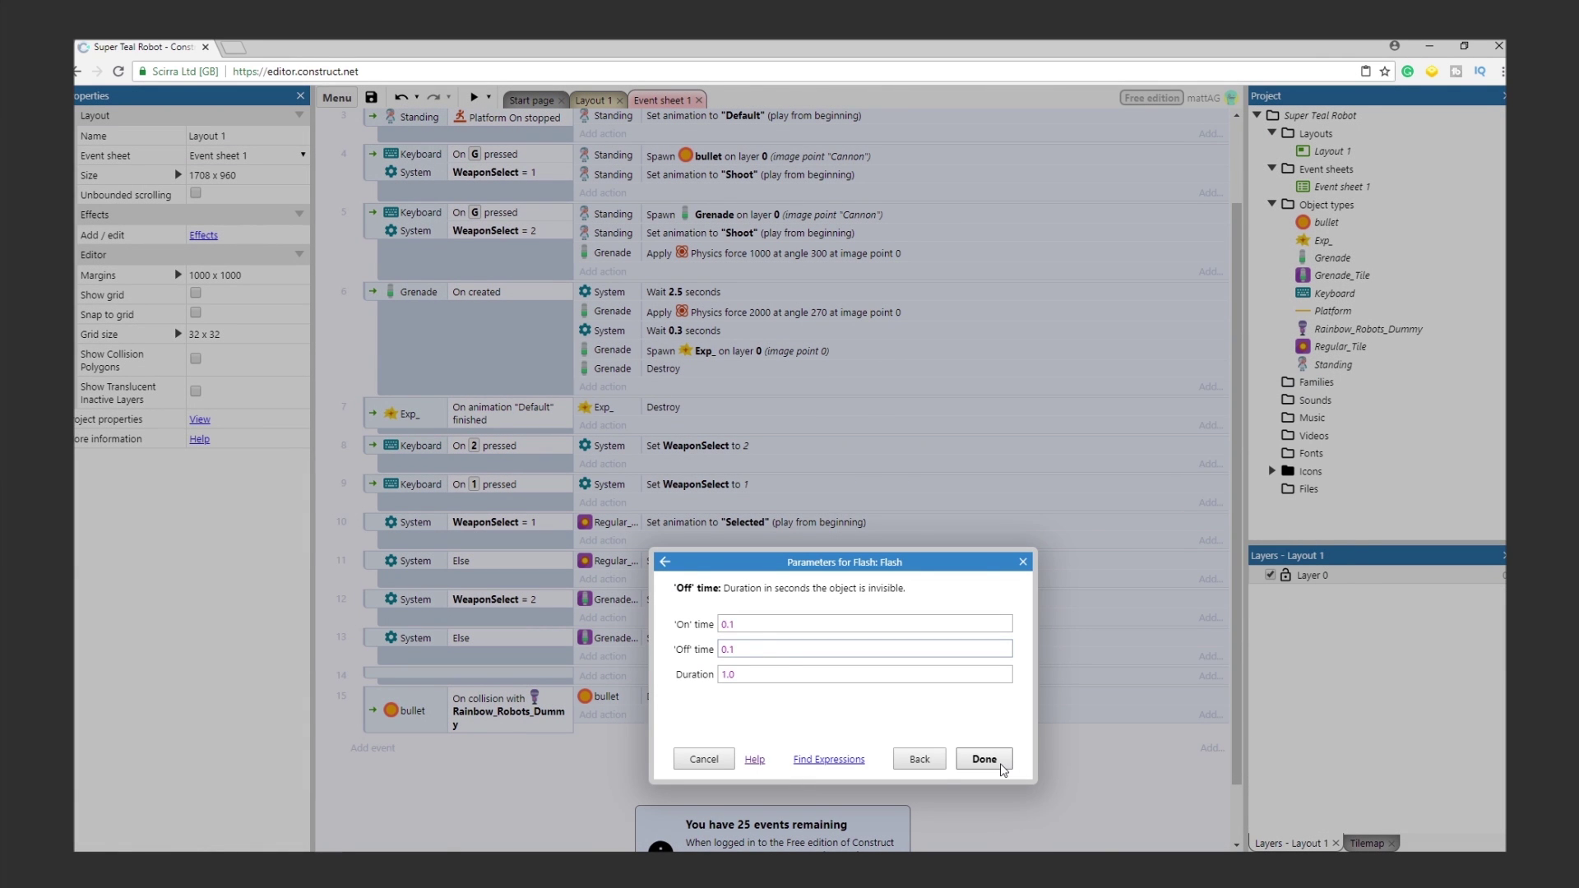
pyautogui.scroll(-2, 437, 707)
# Step: Add an Exp_ On collision with Rainbow_Robots_Dummy event that flashes the dummy, then preview
pyautogui.click(437, 678)
pyautogui.doubleClick(1048, 481)
pyautogui.scroll(-1, 1291, 551)
pyautogui.doubleClick(1147, 695)
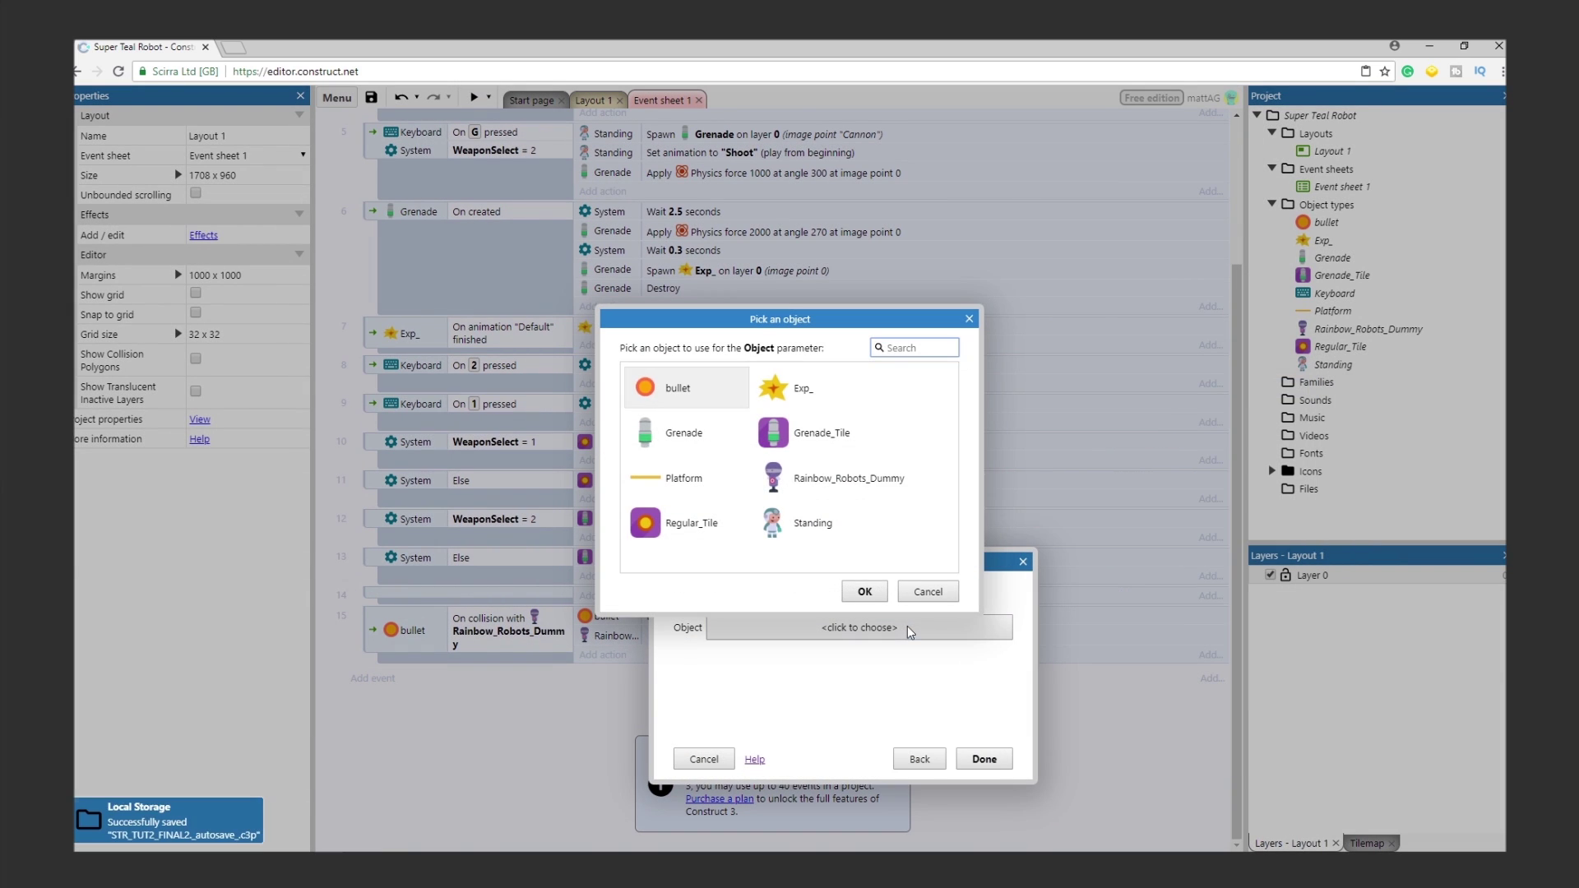
pyautogui.doubleClick(823, 485)
pyautogui.click(984, 758)
pyautogui.doubleClick(991, 534)
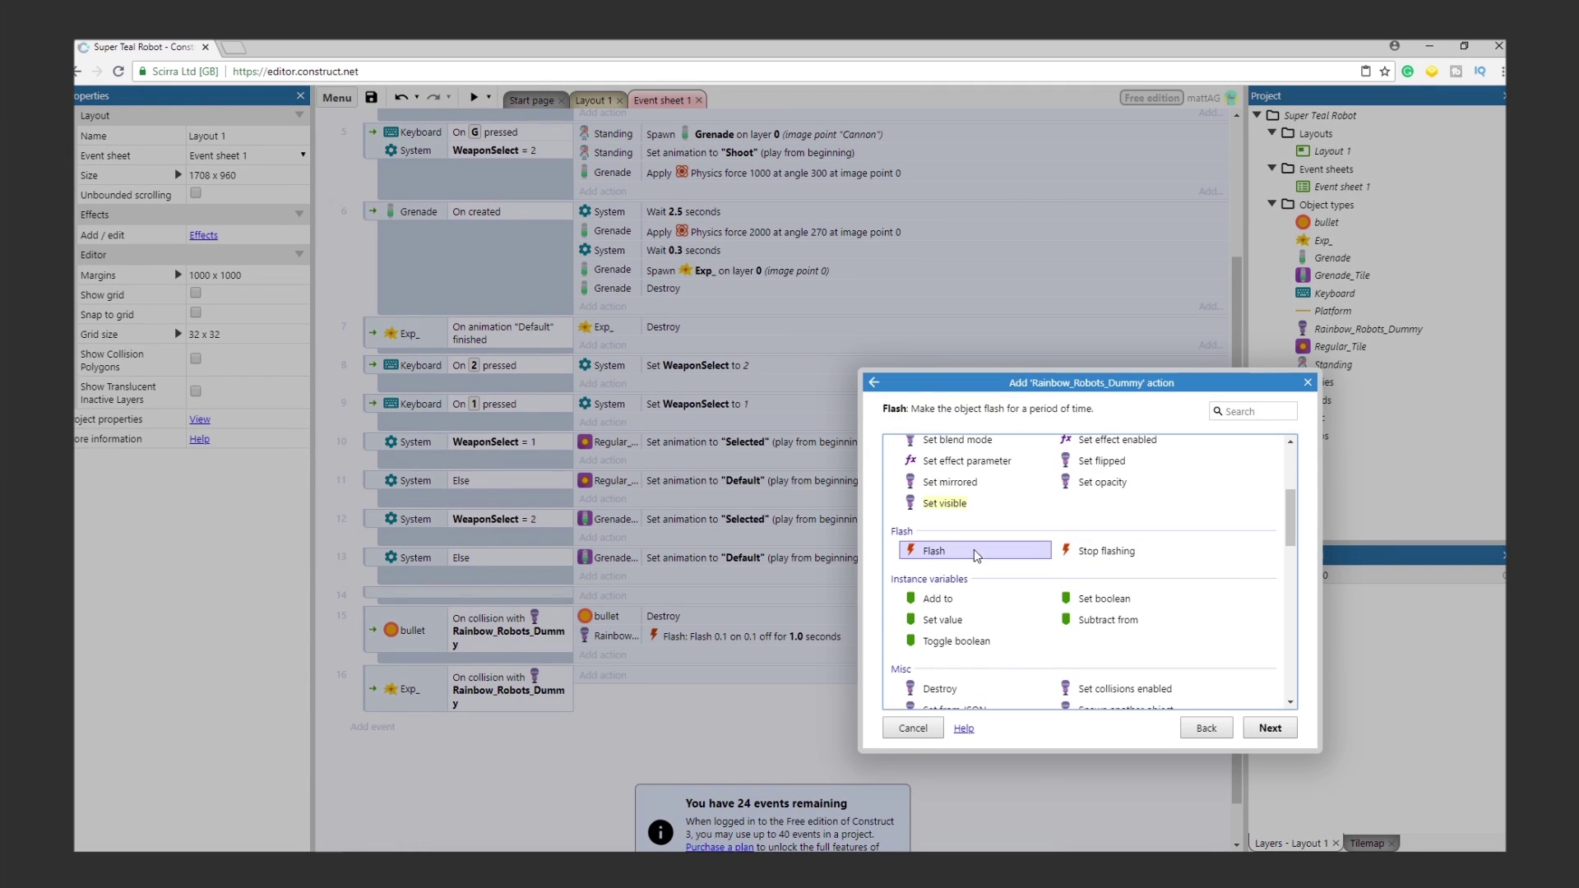
pyautogui.doubleClick(950, 648)
pyautogui.click(985, 759)
pyautogui.click(472, 100)
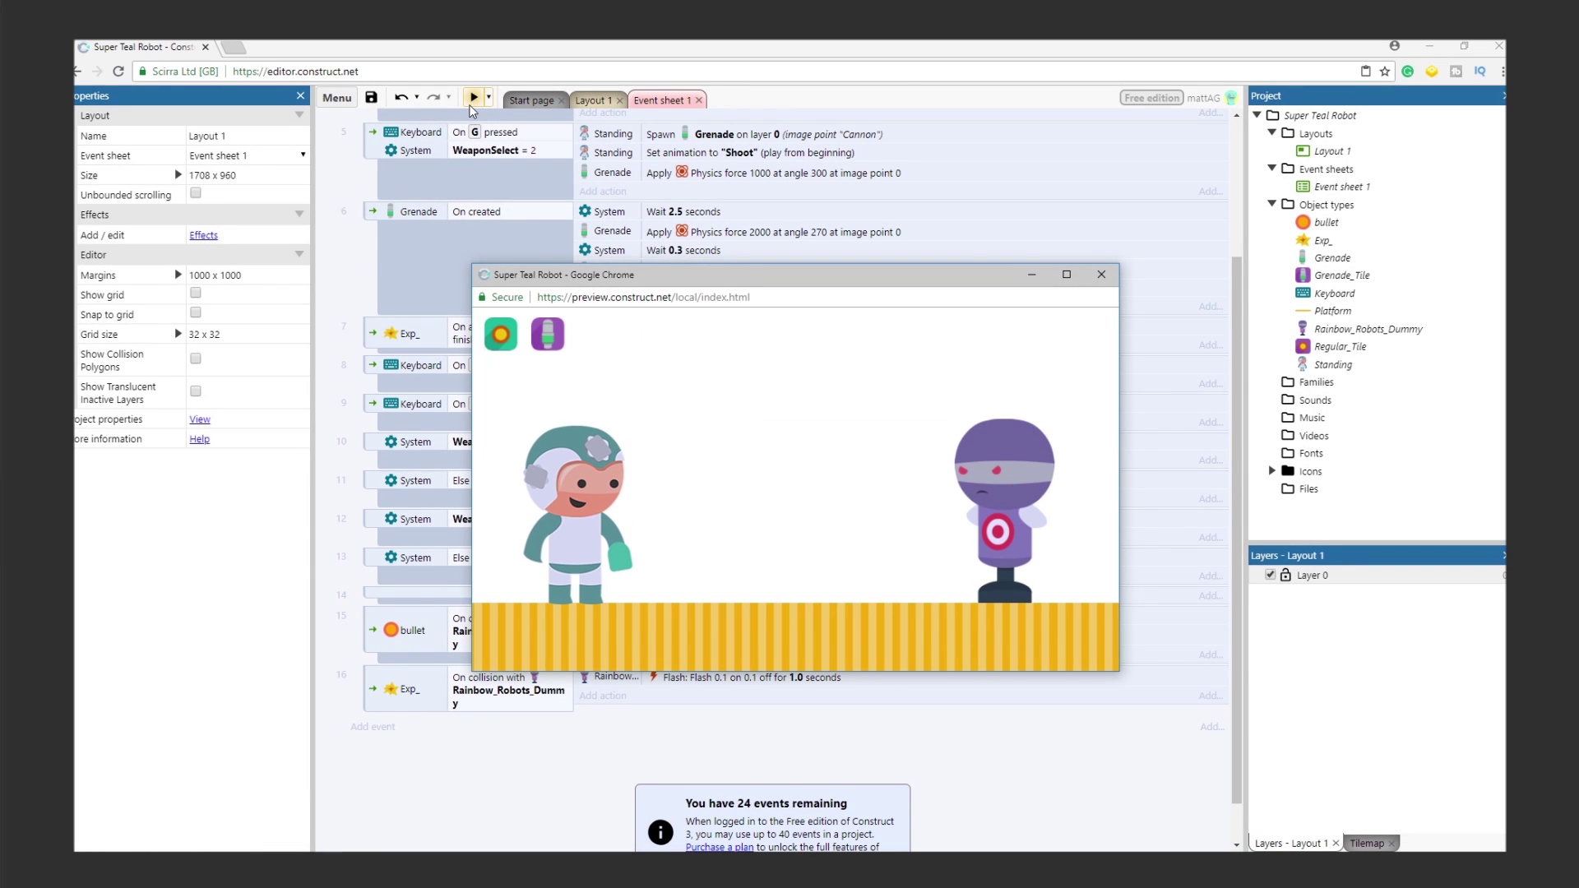
# Step: Walk the robot right toward the dummy and fire a bullet at it
pyautogui.press('Right')
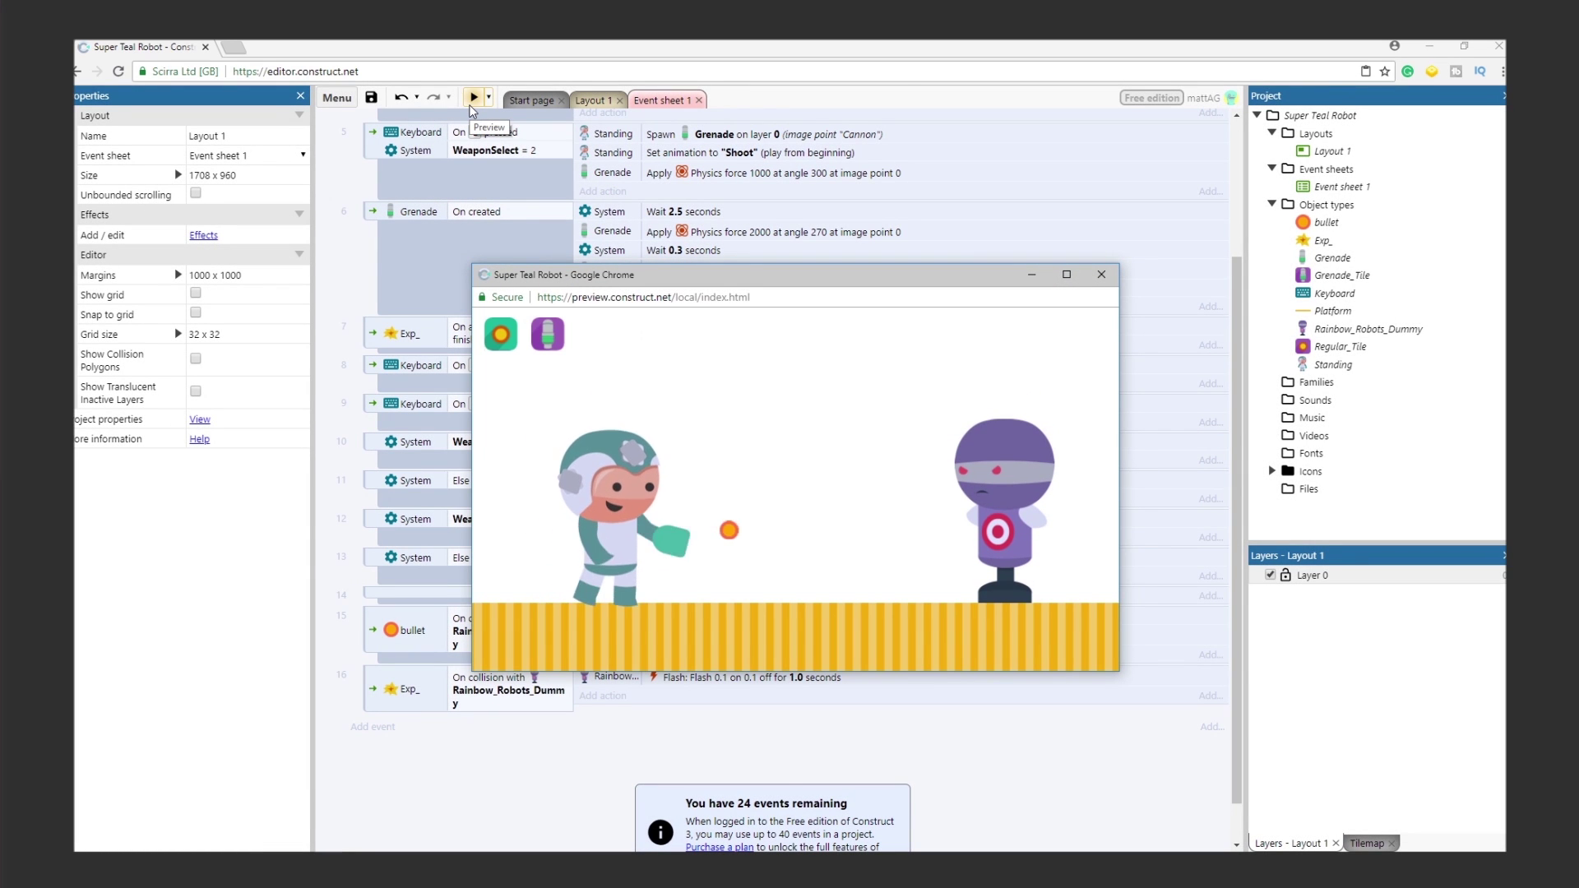
pyautogui.press('Right')
pyautogui.press('space')
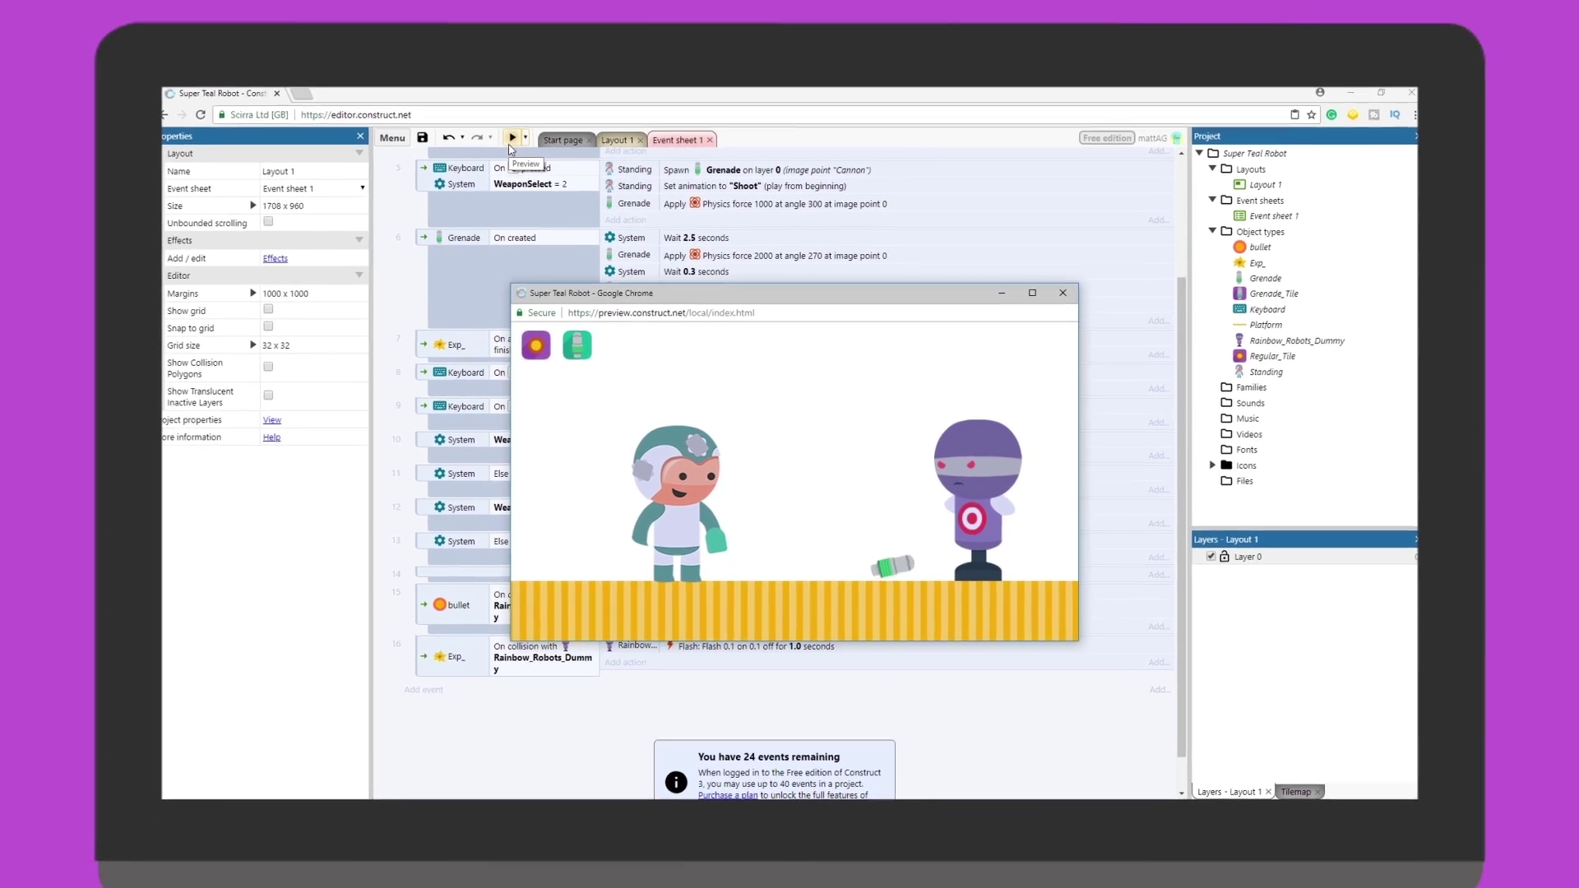
pyautogui.press('Right')
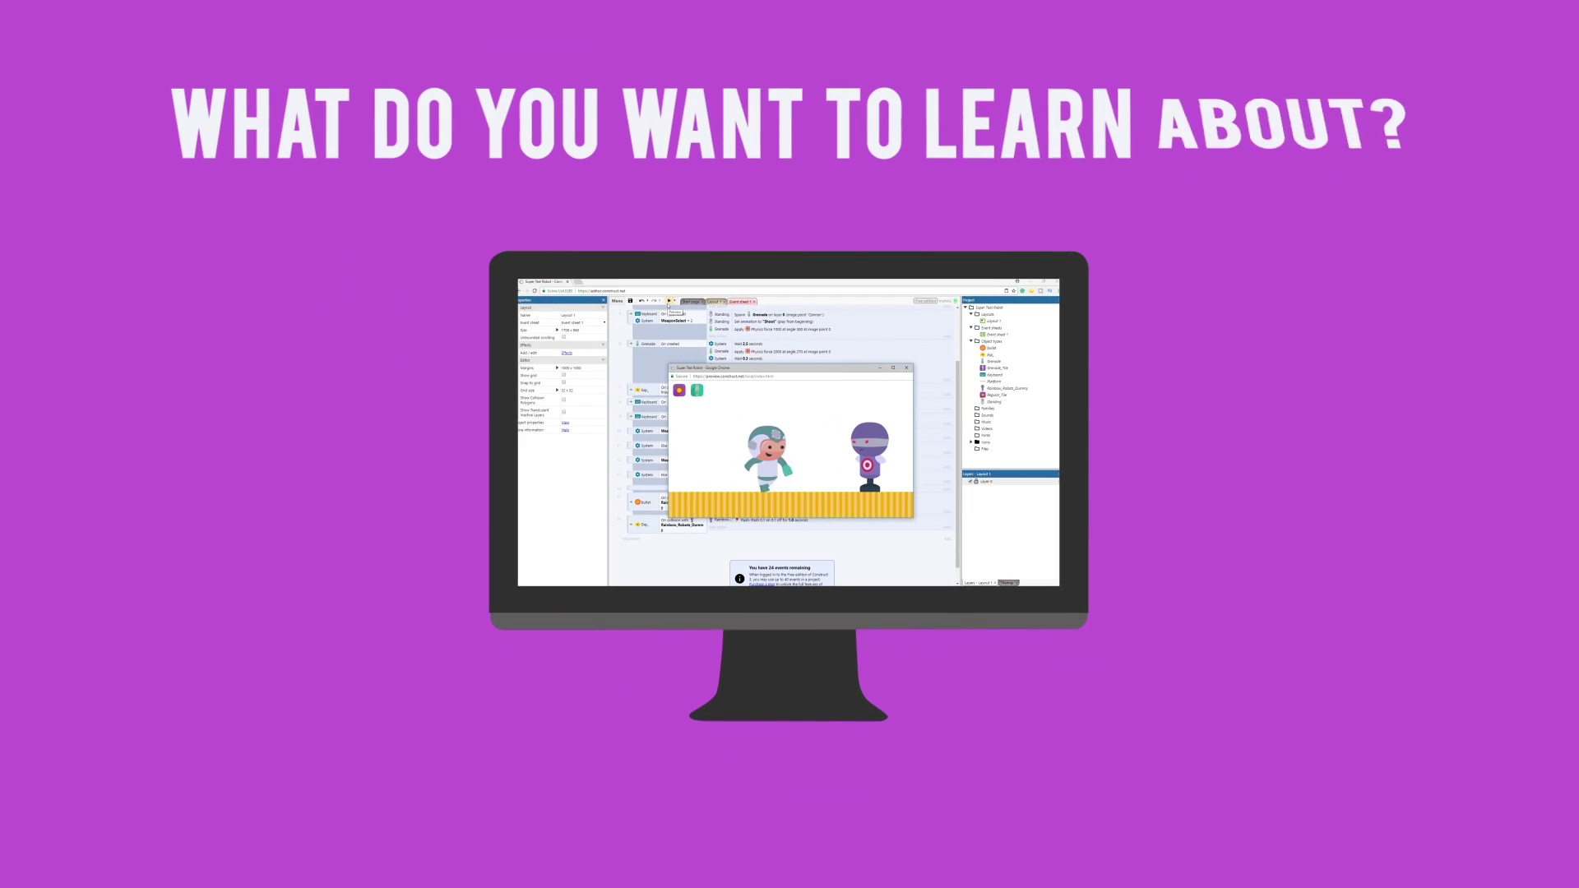